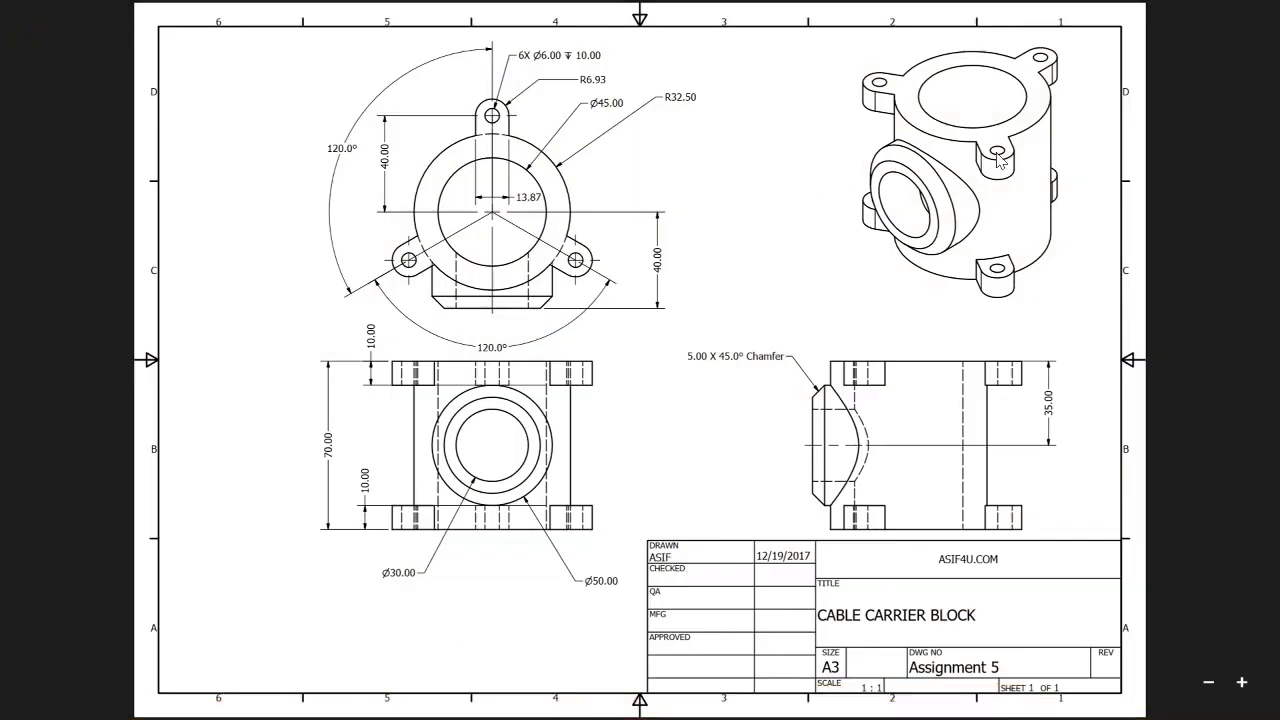
# - Switch from the drawing to CATIA V5 and examine the finished cable carrier block from several angles
pyautogui.click(1258, 8)
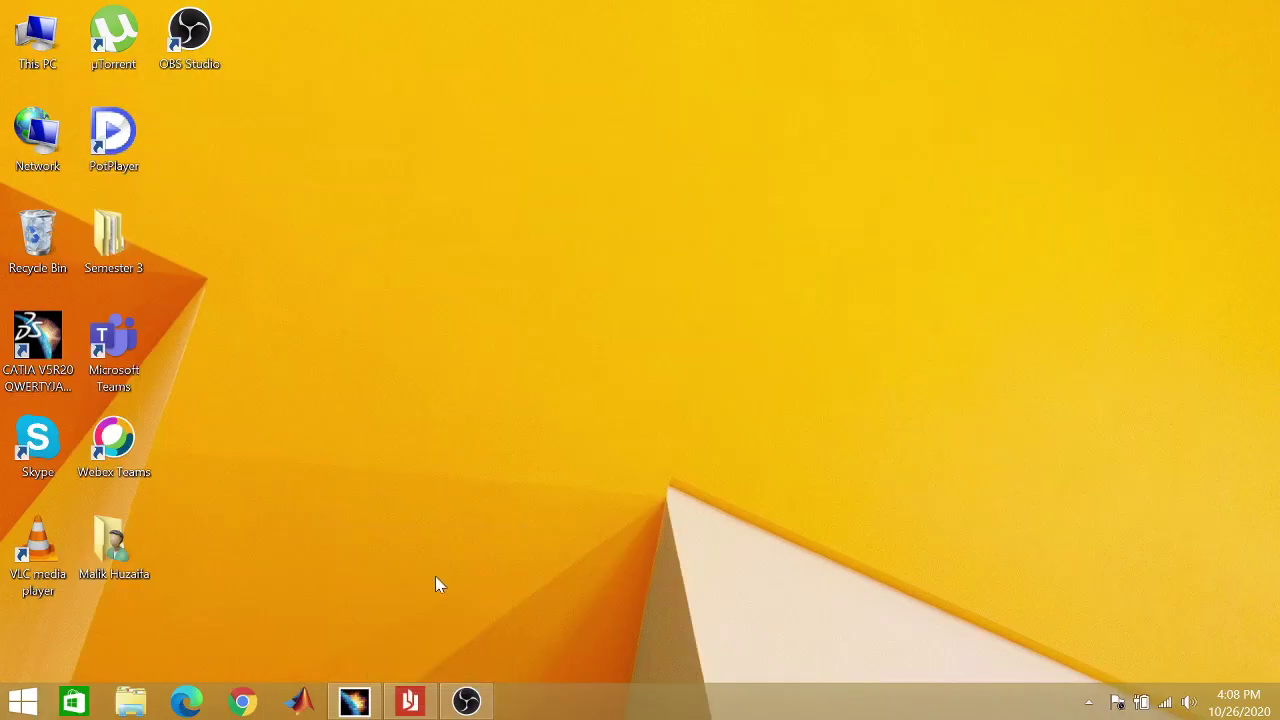
pyautogui.click(345, 698)
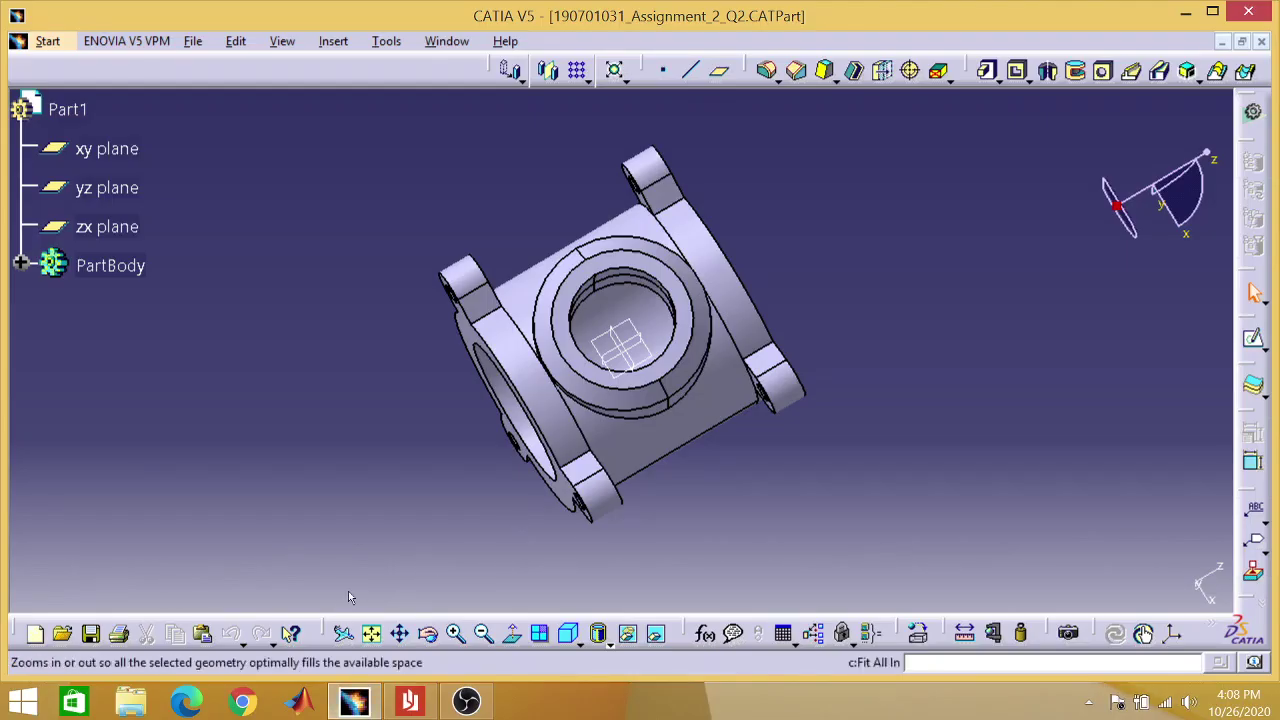
pyautogui.click(429, 634)
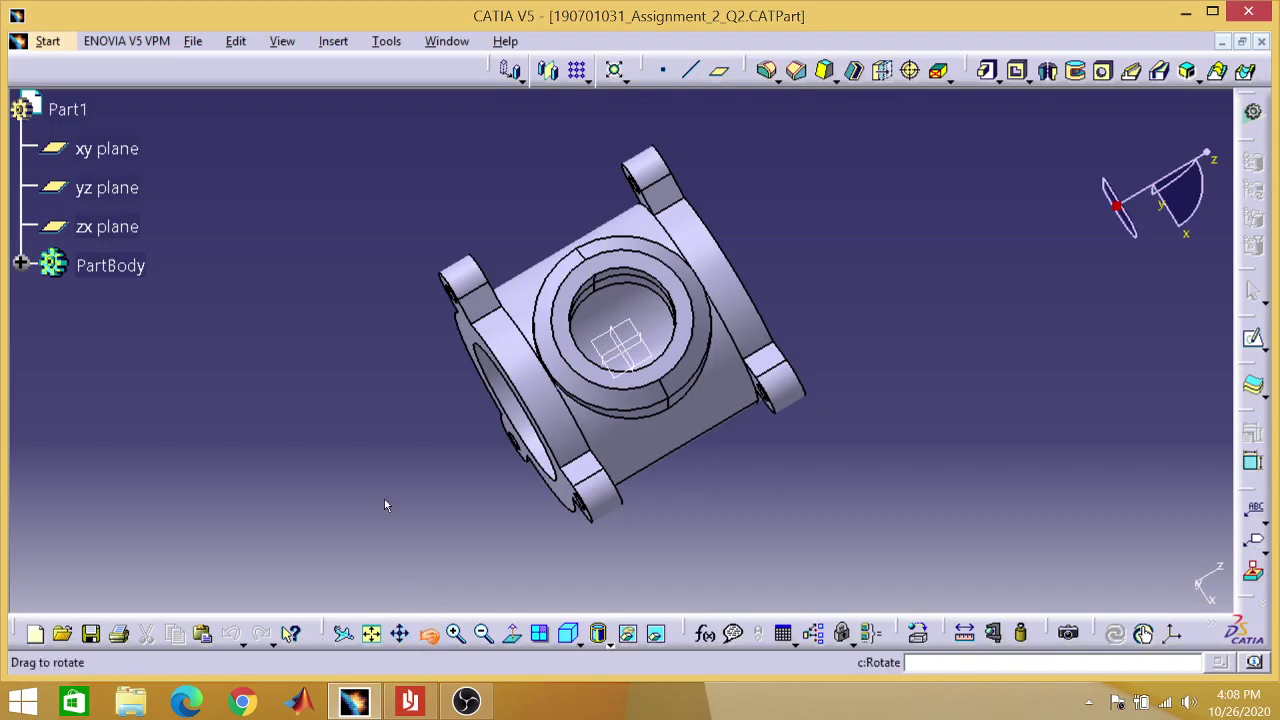
pyautogui.moveTo(371, 466); pyautogui.dragTo(853, 255)
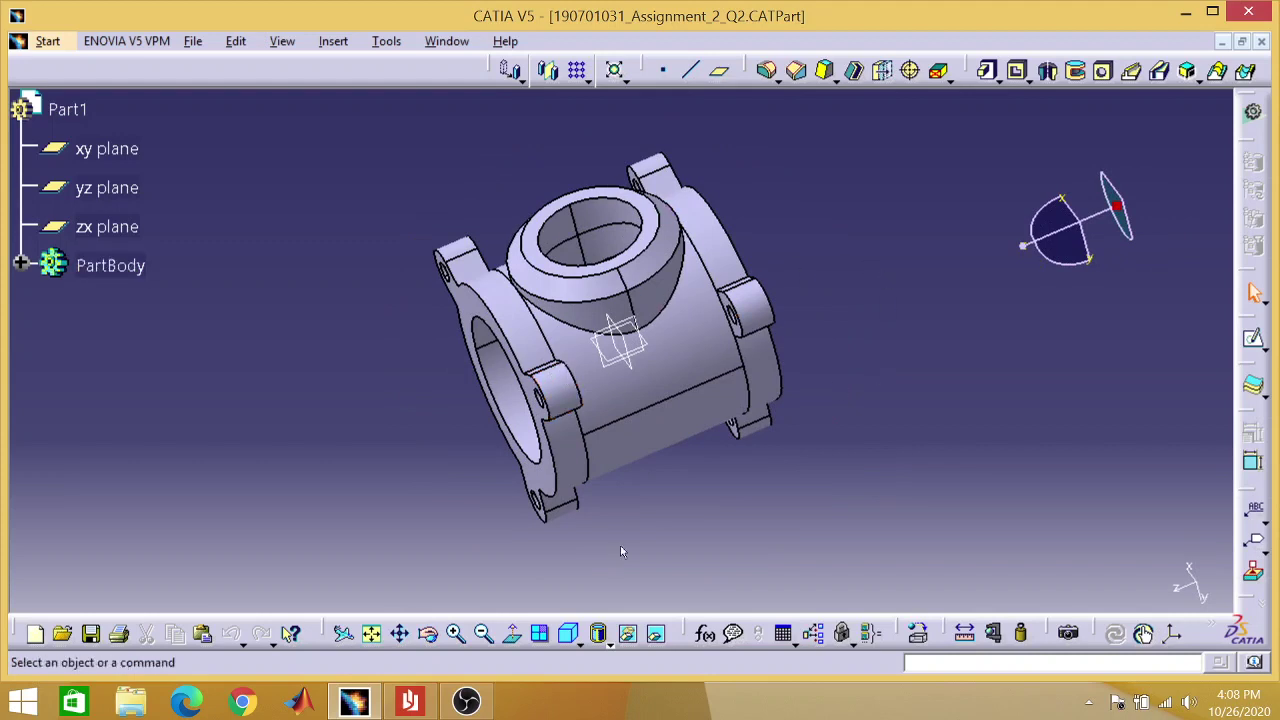
# - Close the finished part and create a new part in the Part Design workbench, accepting the default name and hybrid design
pyautogui.click(1262, 42)
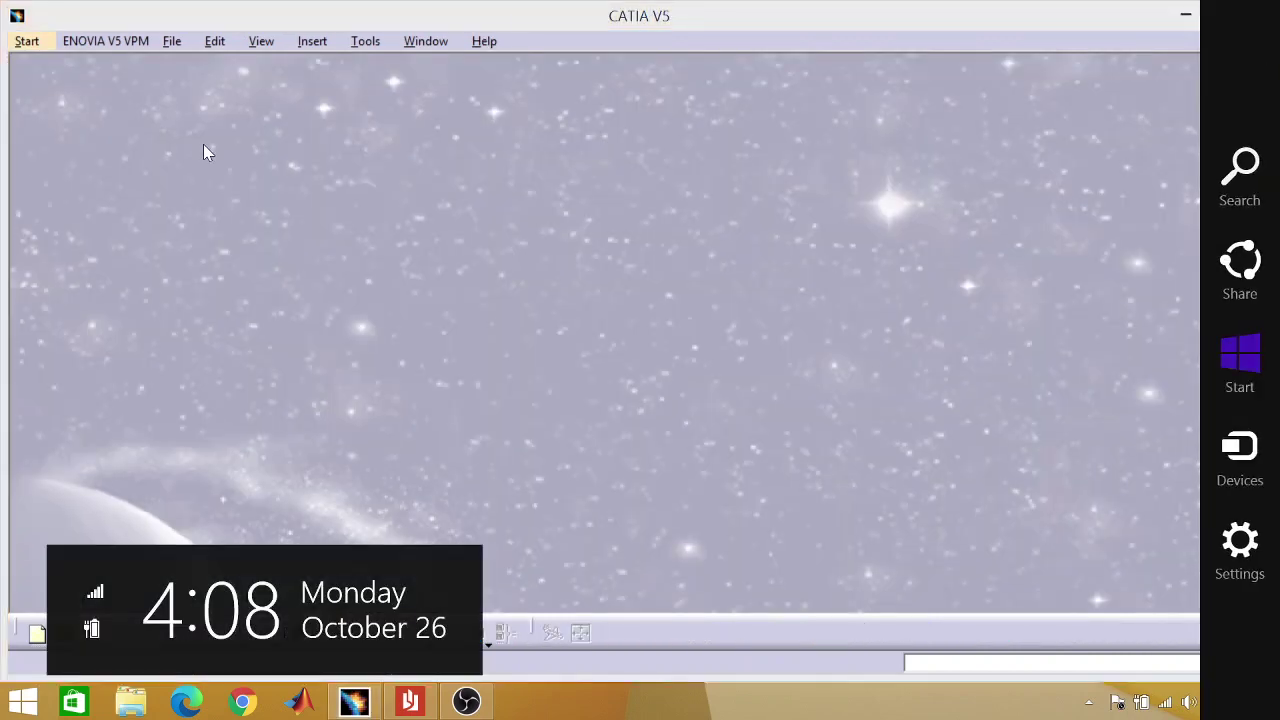
pyautogui.click(27, 46)
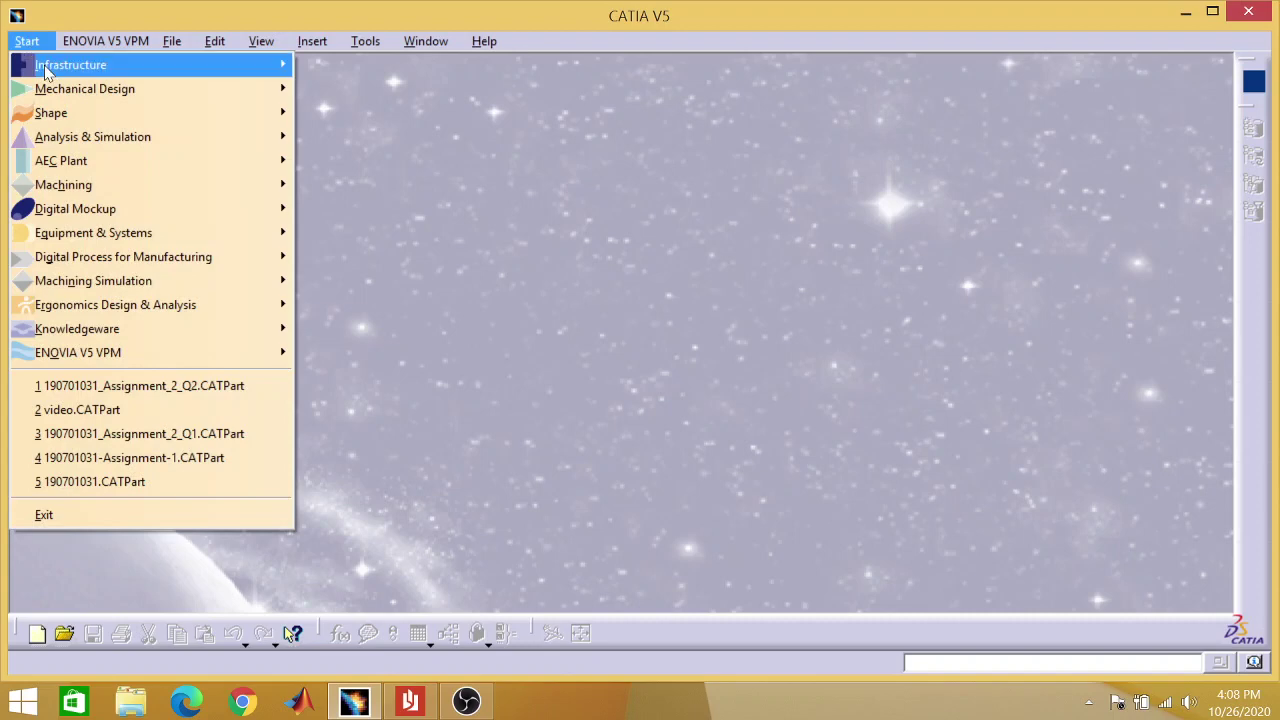
pyautogui.moveTo(52, 90)
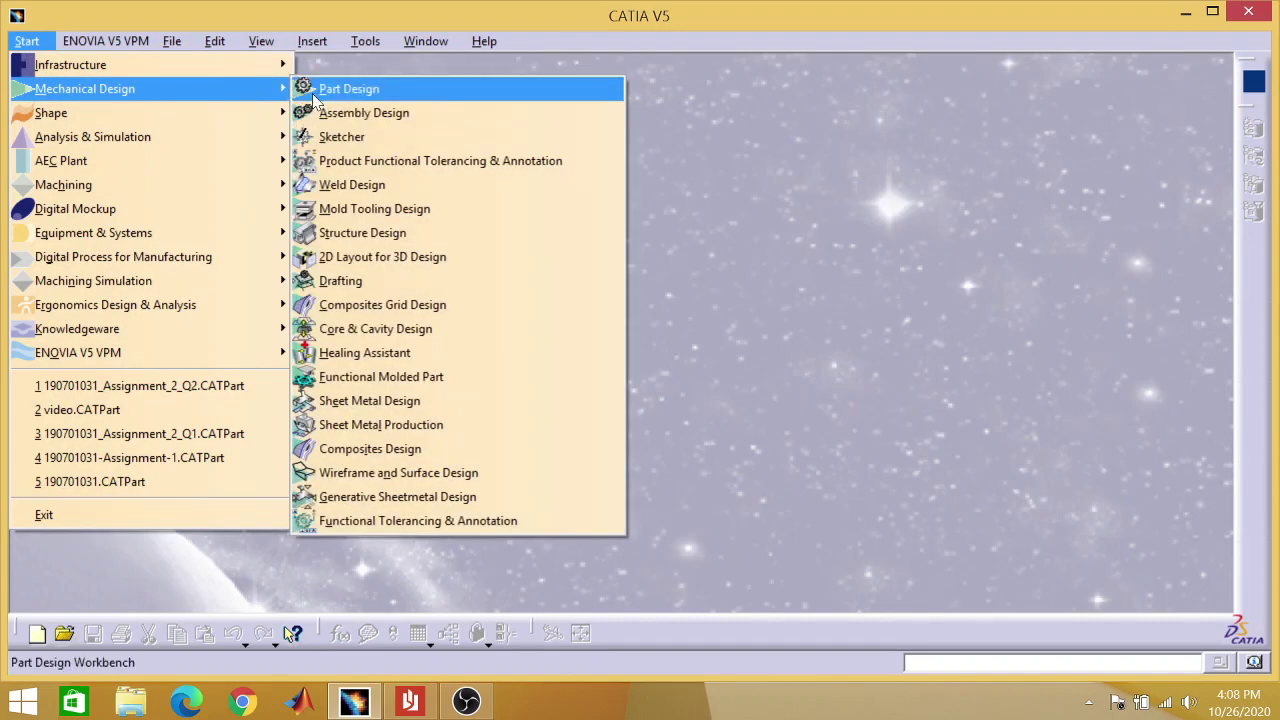
pyautogui.click(310, 90)
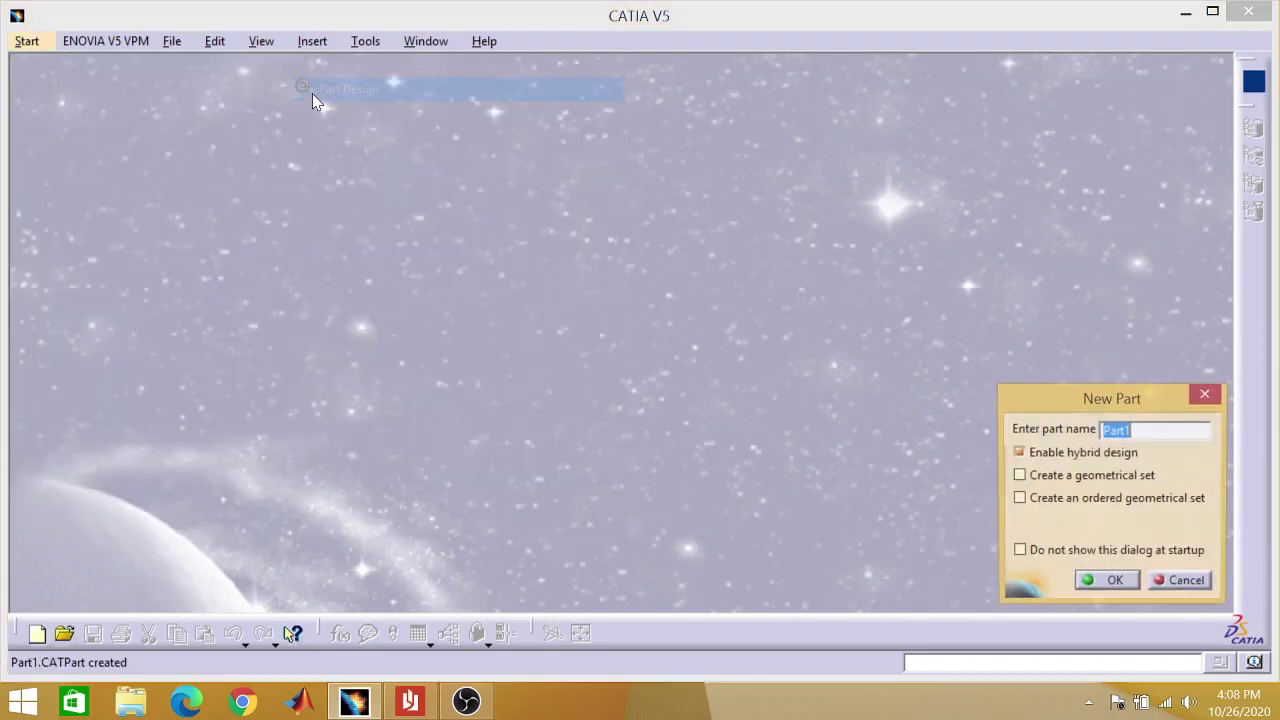
pyautogui.click(1108, 584)
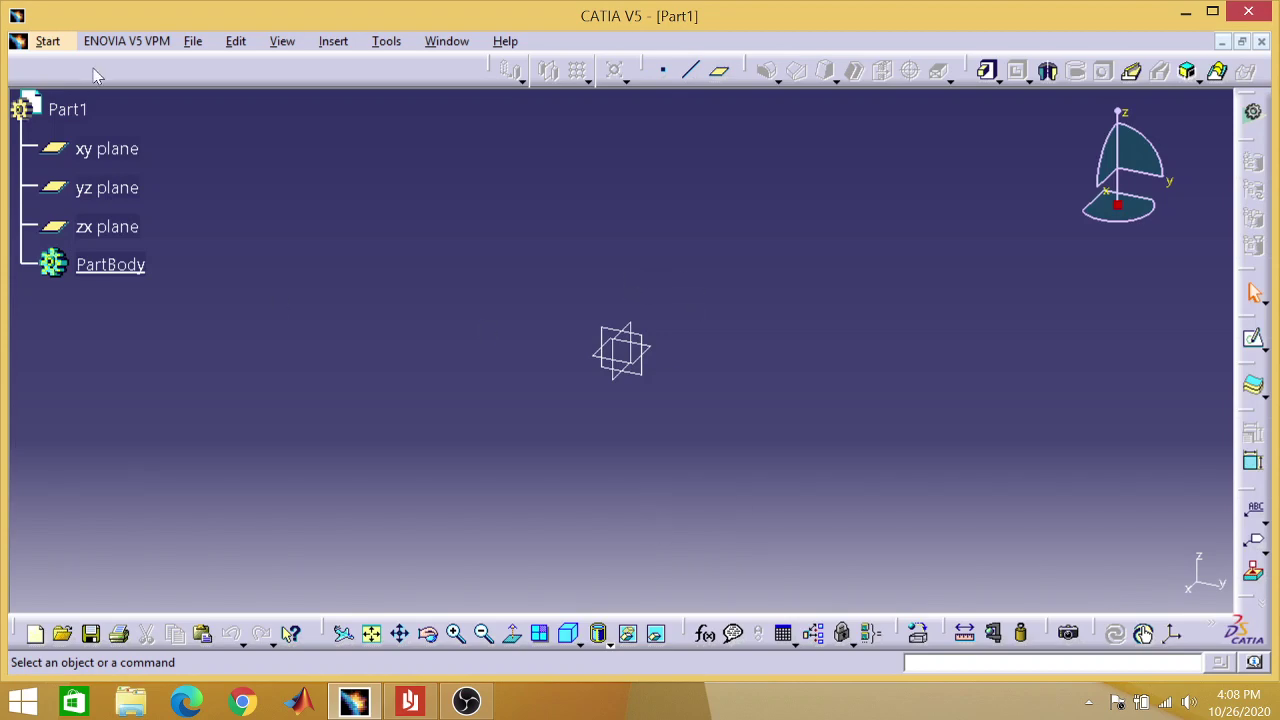
# - Open a sketch on the xy plane and consult the Assignment-2 Q2 drawing for the body's diameters
pyautogui.click(106, 148)
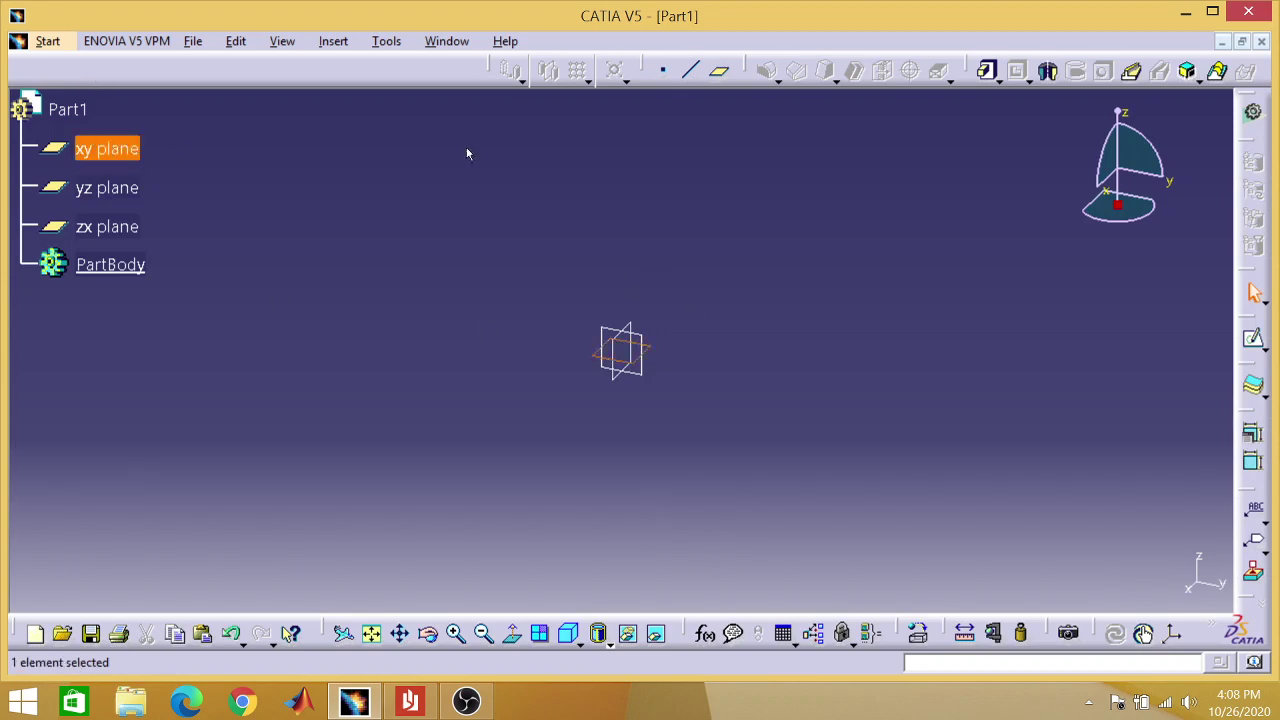
pyautogui.click(1252, 338)
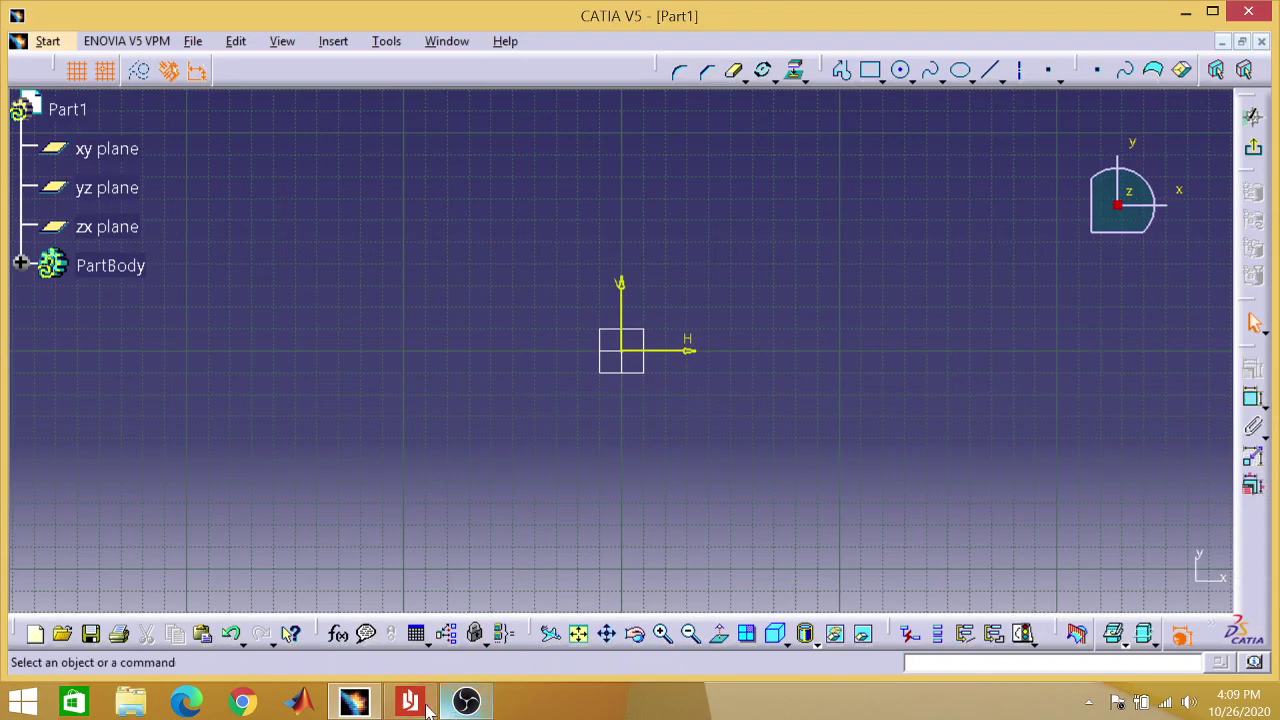
pyautogui.moveTo(428, 706)
pyautogui.moveTo(422, 565)
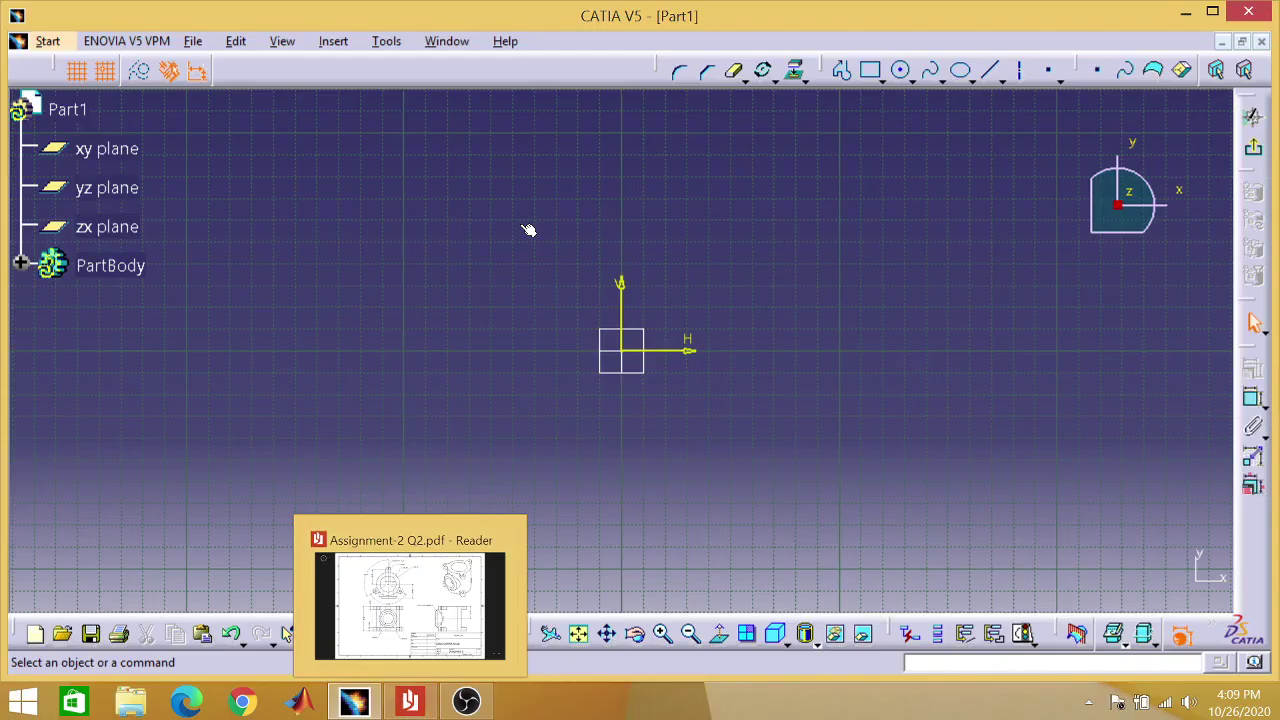
pyautogui.click(409, 705)
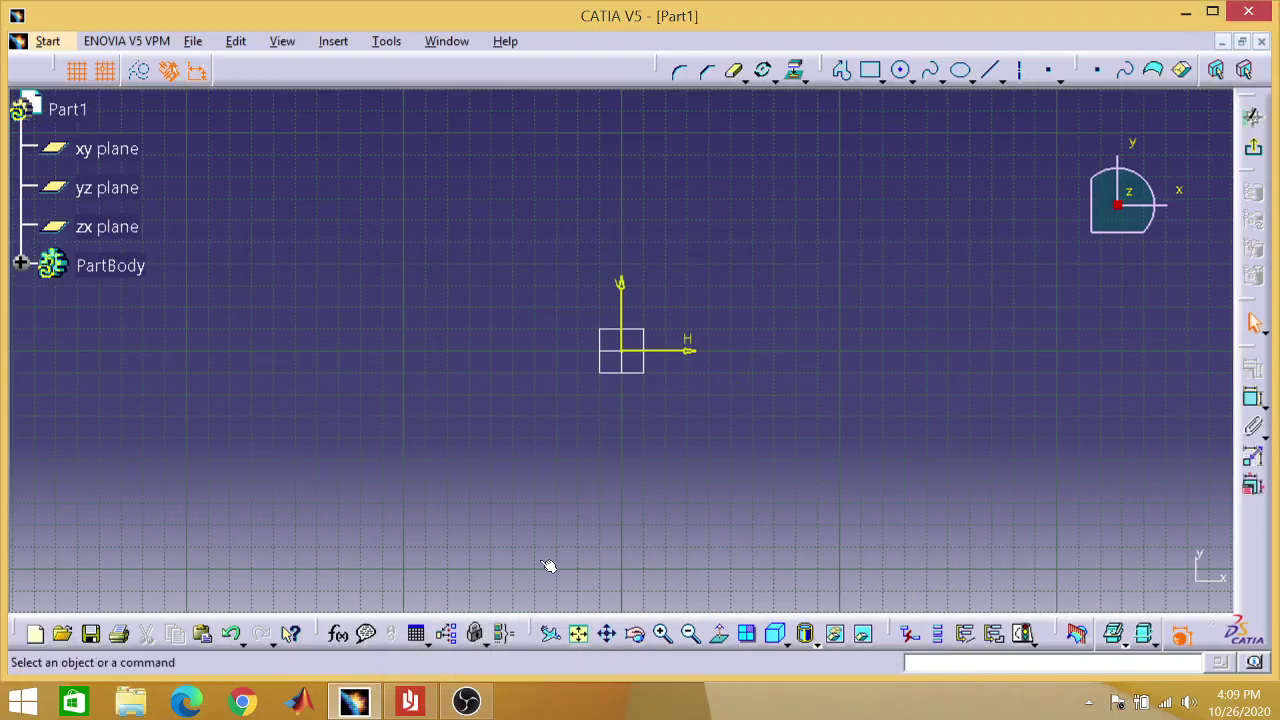
# - Sketch a circle about 161 mm in diameter centred on the sketch origin
pyautogui.click(899, 71)
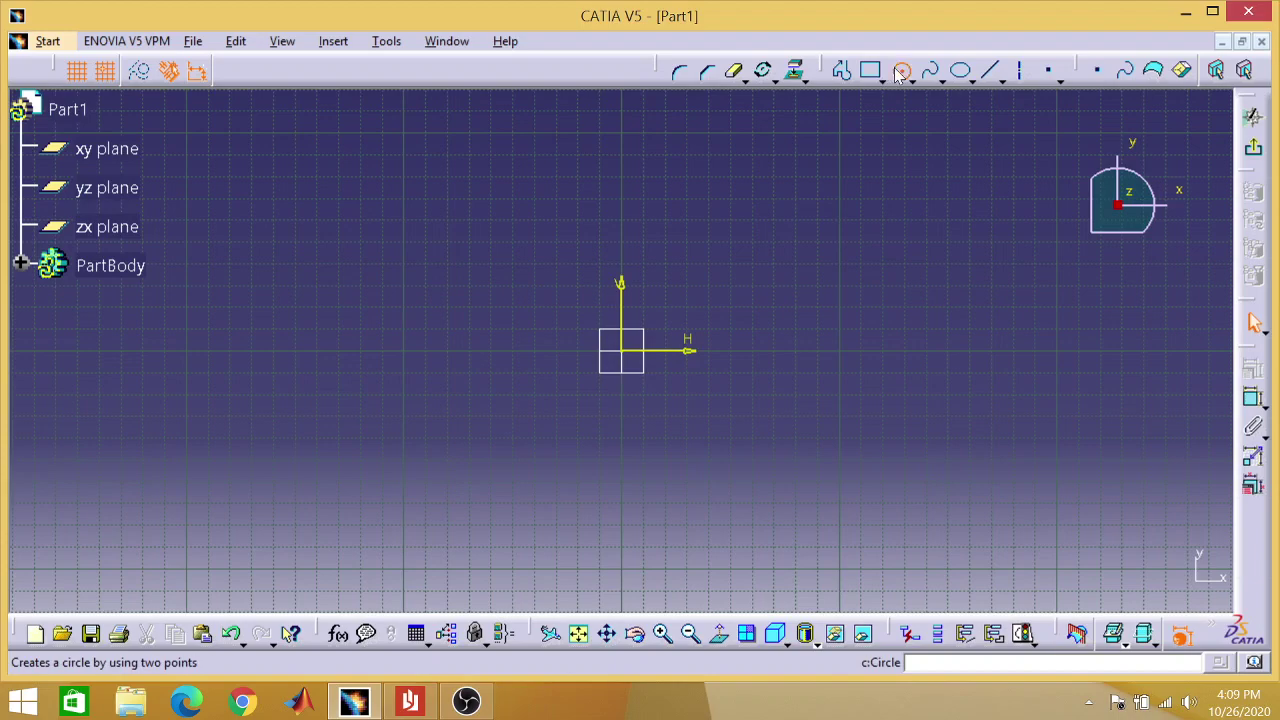
pyautogui.press('super+c')
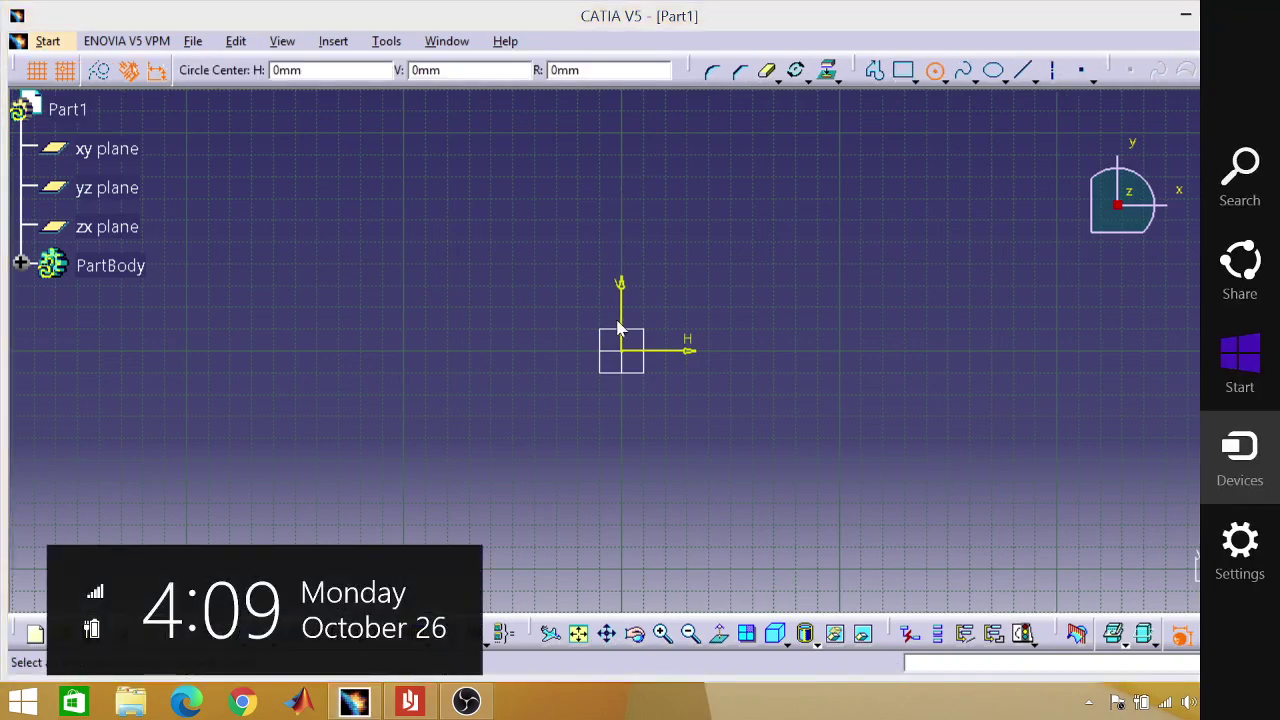
pyautogui.click(621, 349)
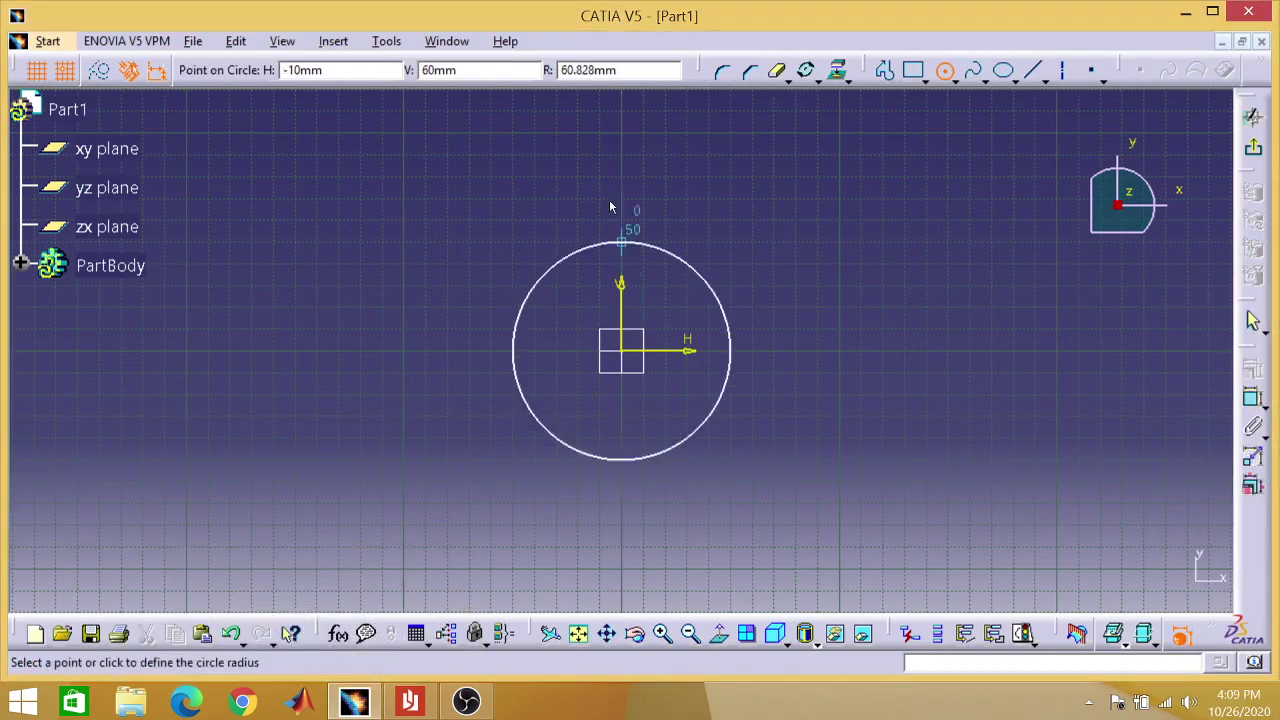
pyautogui.click(610, 172)
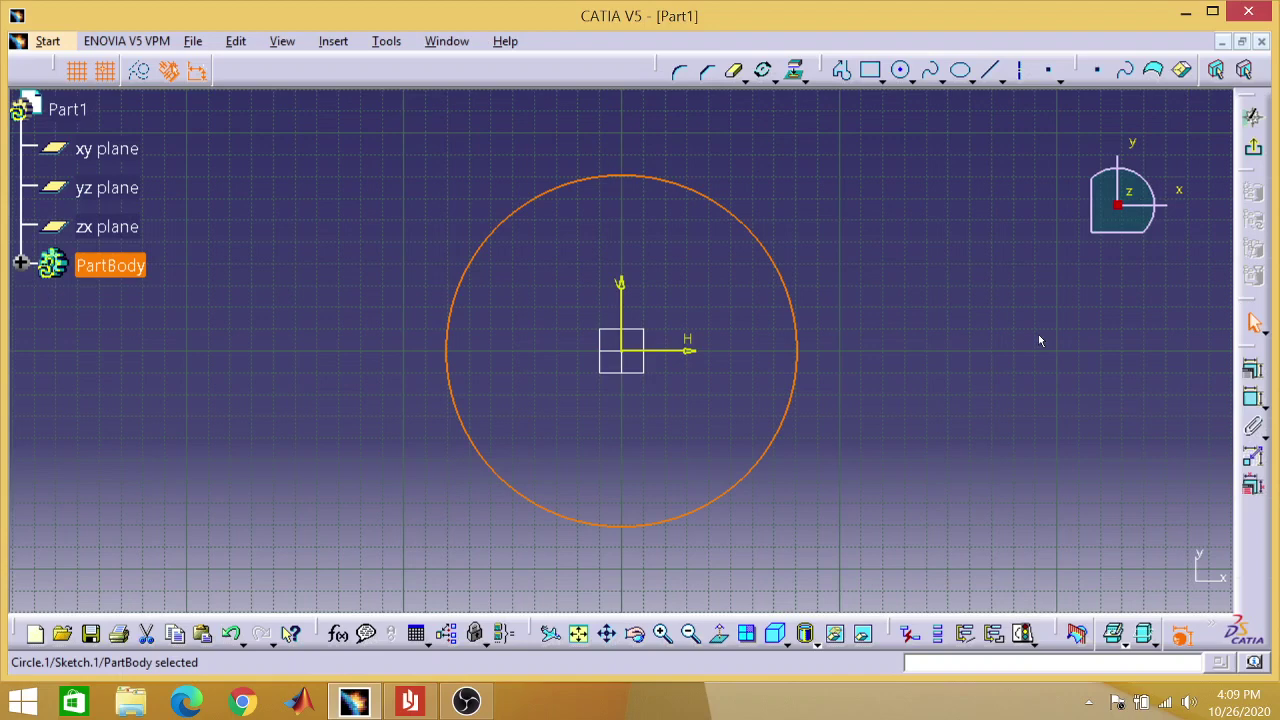
# - Dimension the circle's diameter and set it to 65 mm
pyautogui.click(1256, 400)
pyautogui.click(1018, 435)
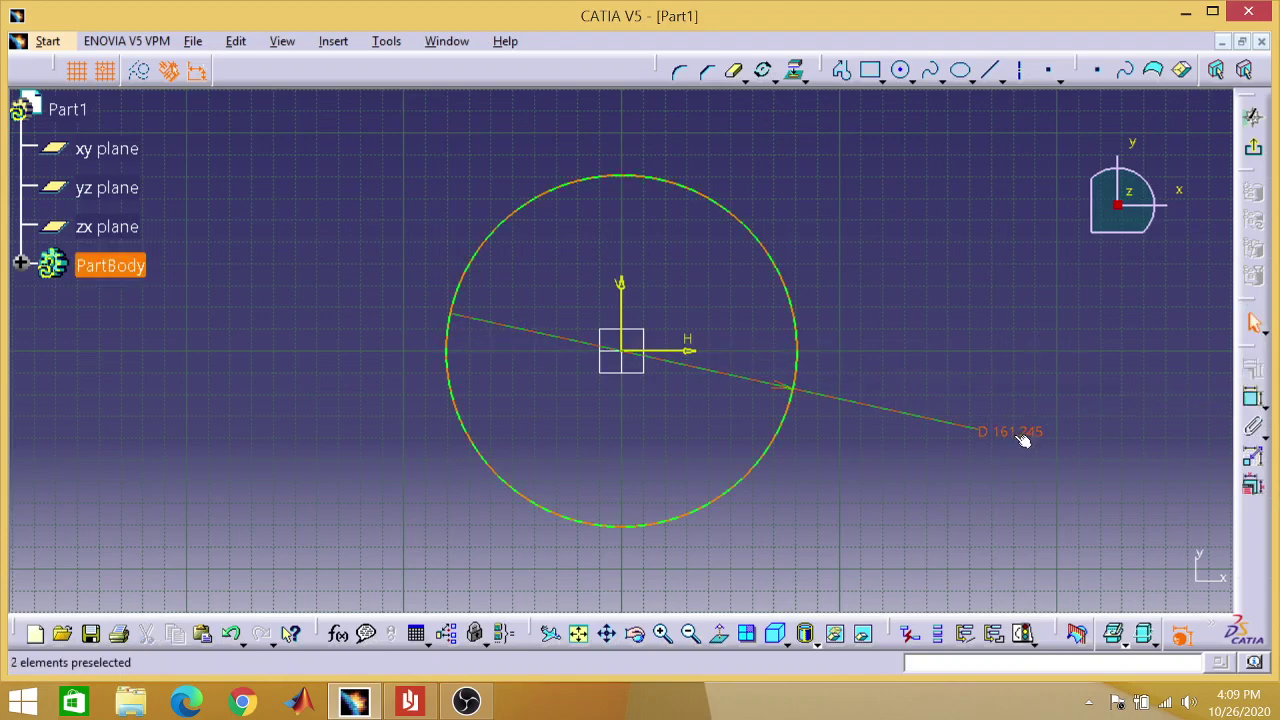
pyautogui.press('BackSpace')
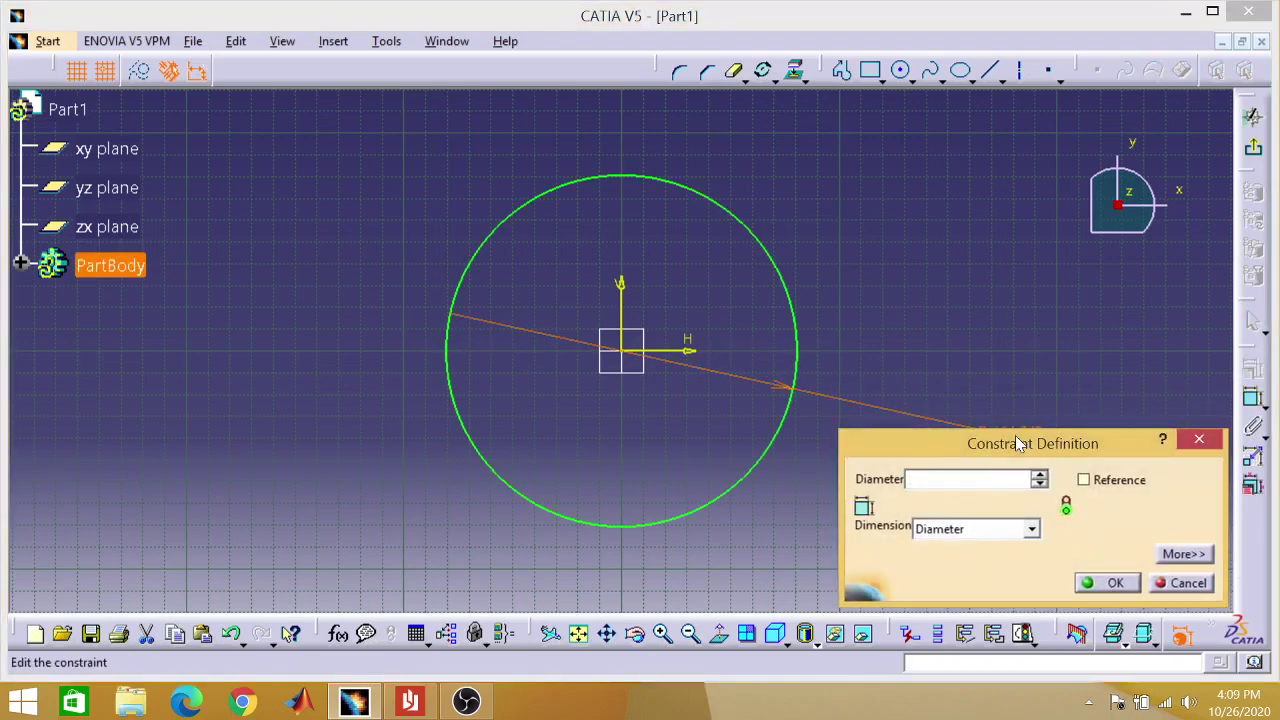
pyautogui.write('65')
pyautogui.press('Return')
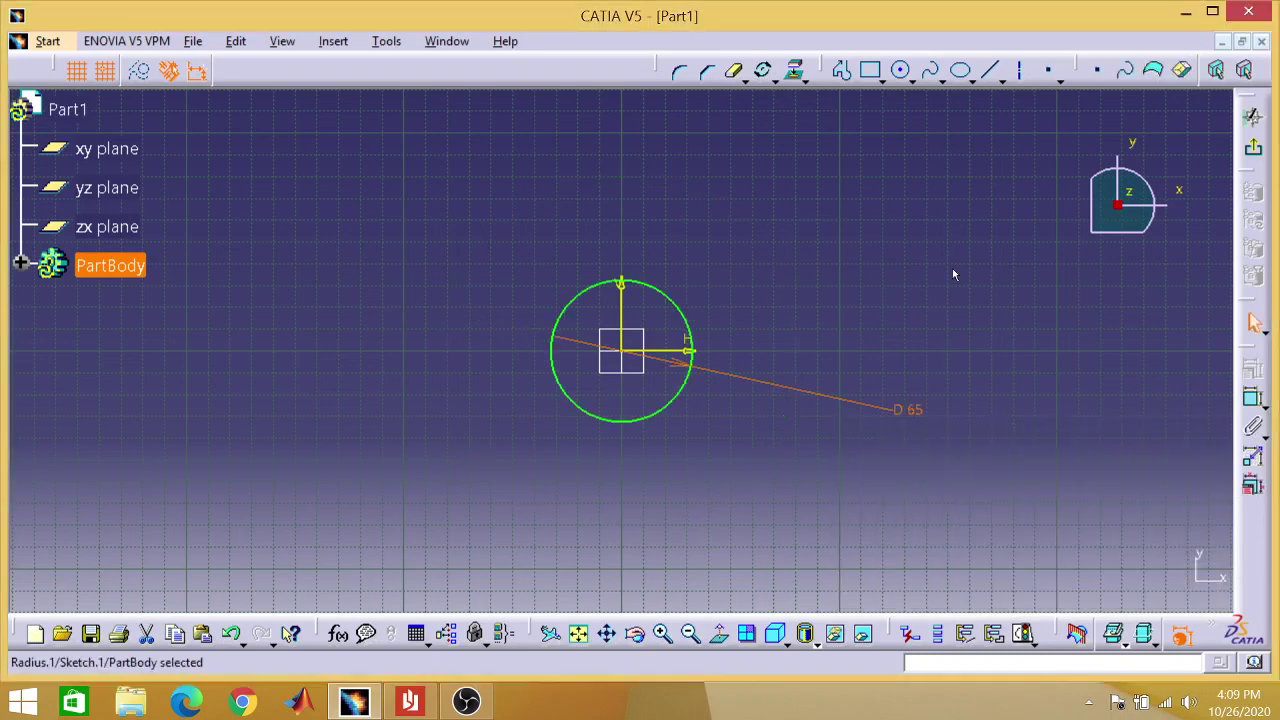
# - Sketch a second circle about 40 mm in diameter at the origin, inside the 65 mm circle
pyautogui.click(903, 72)
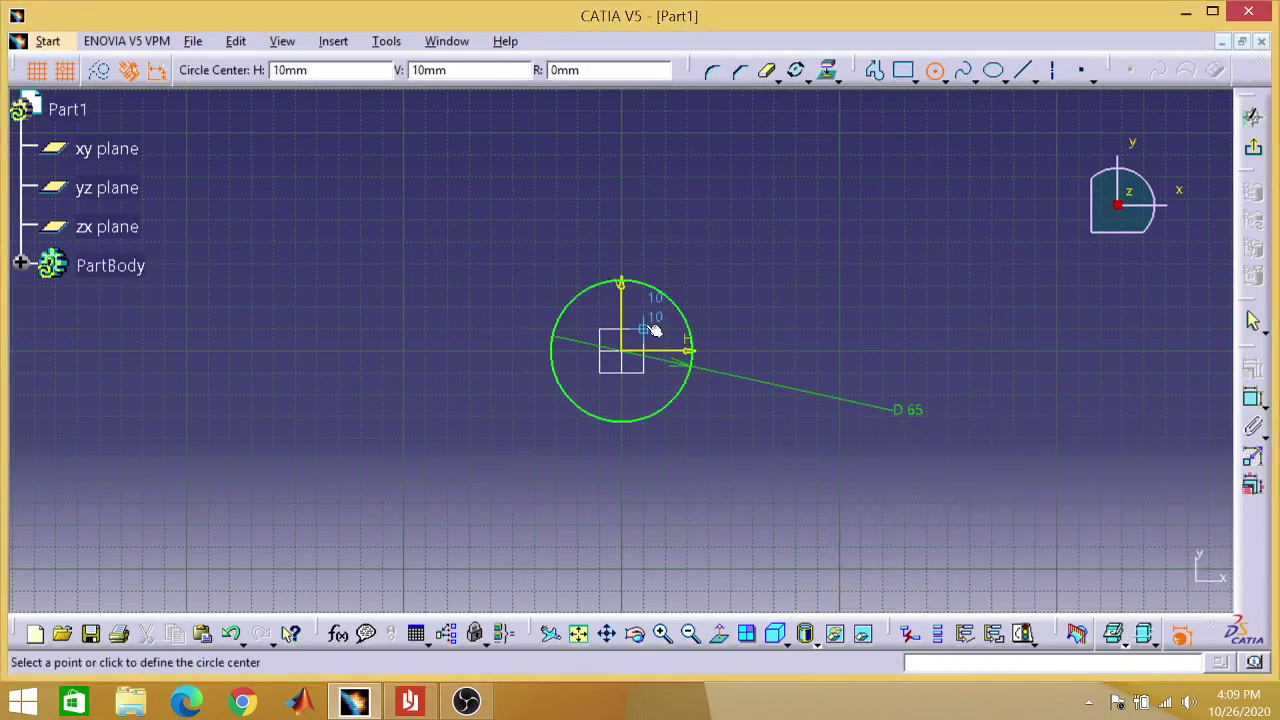
pyautogui.click(623, 349)
pyautogui.click(621, 306)
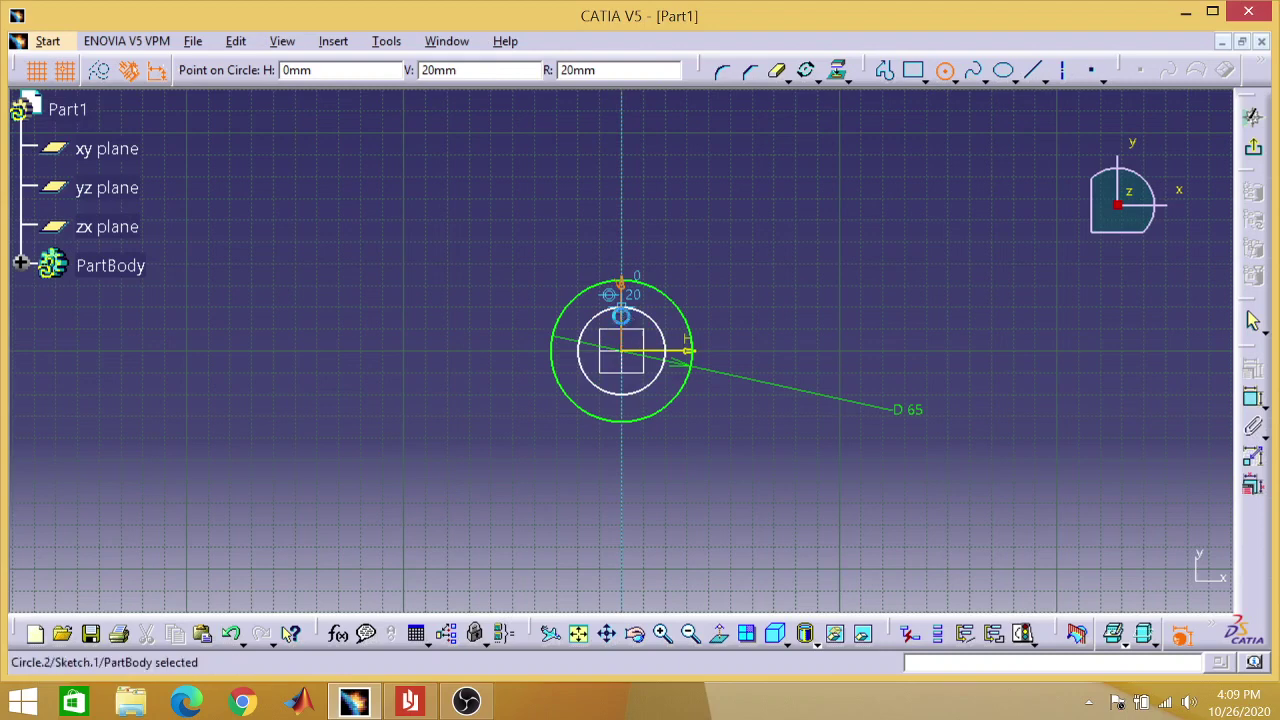
# - Dimension the inner circle's diameter and set it to 45 mm
pyautogui.click(1252, 398)
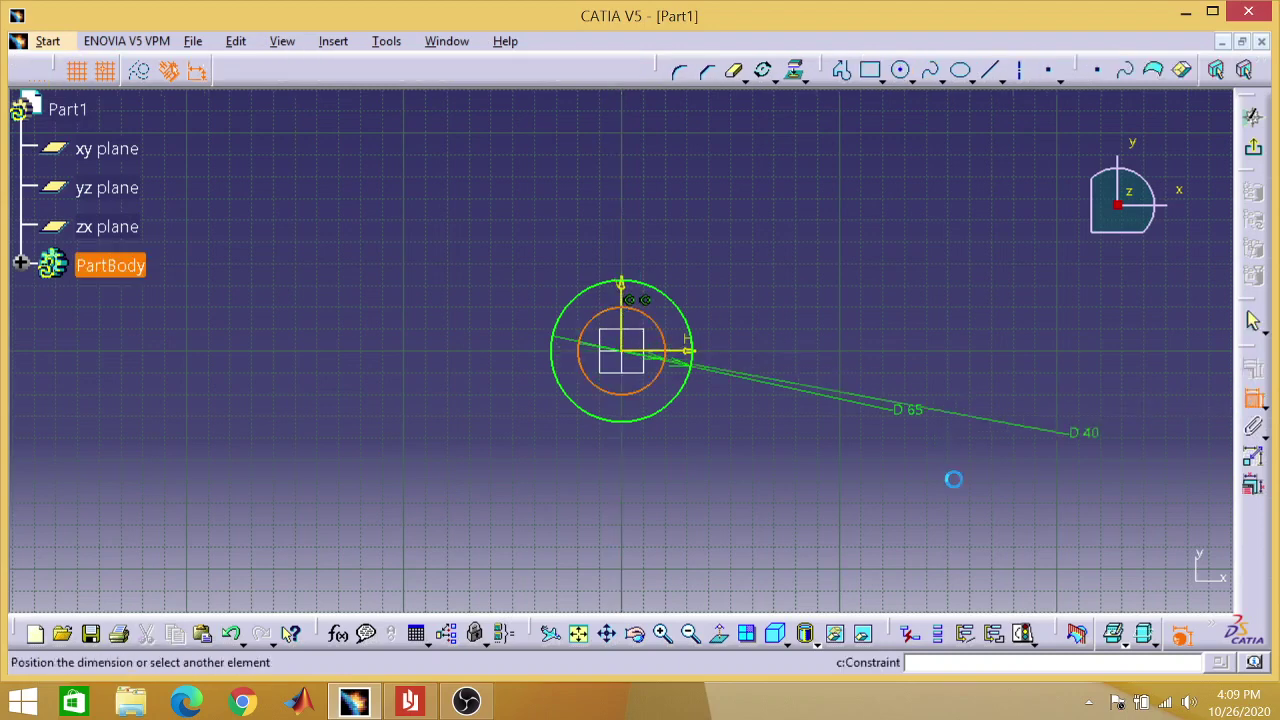
pyautogui.click(817, 499)
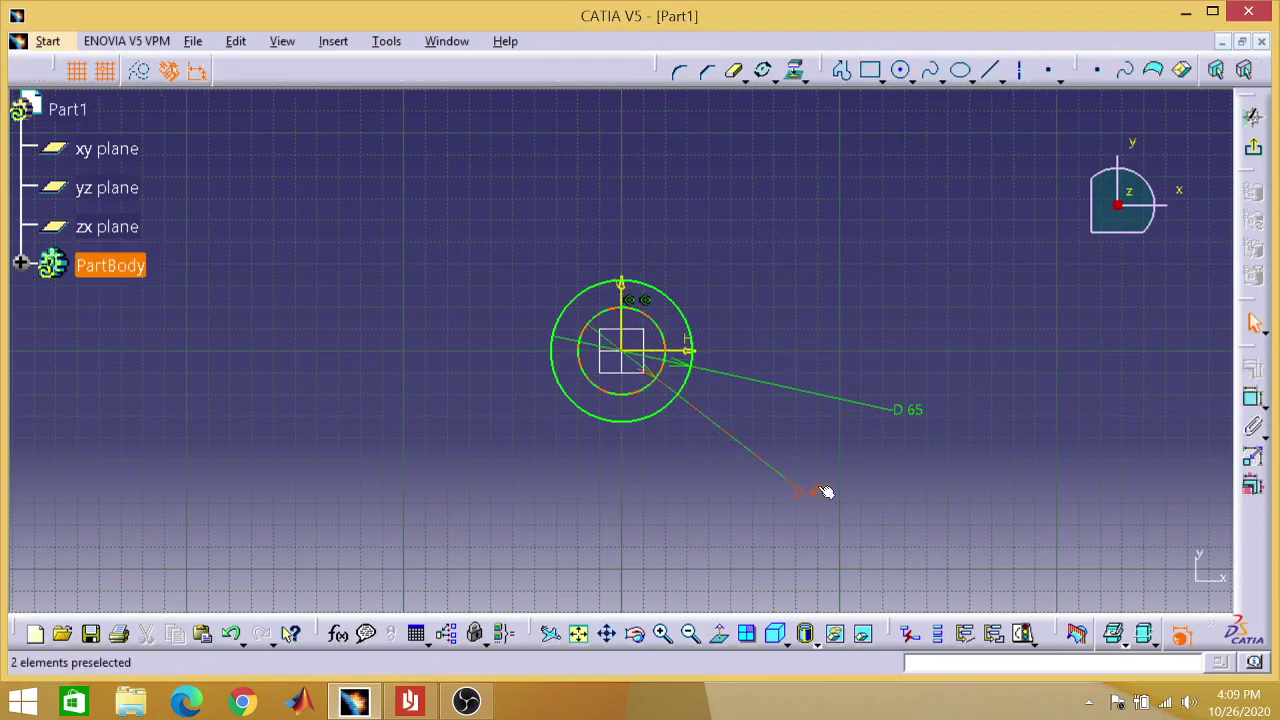
pyautogui.doubleClick(817, 499)
pyautogui.press('BackSpace')
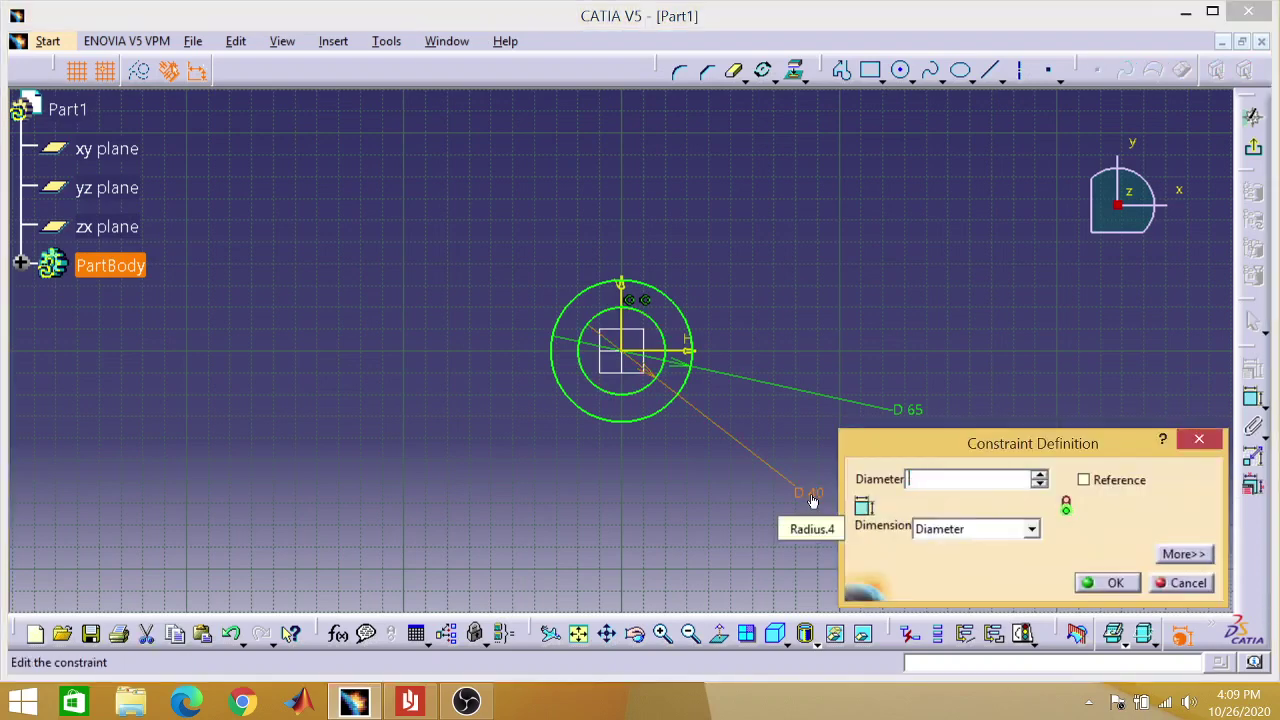
pyautogui.write('5')
pyautogui.press('Return')
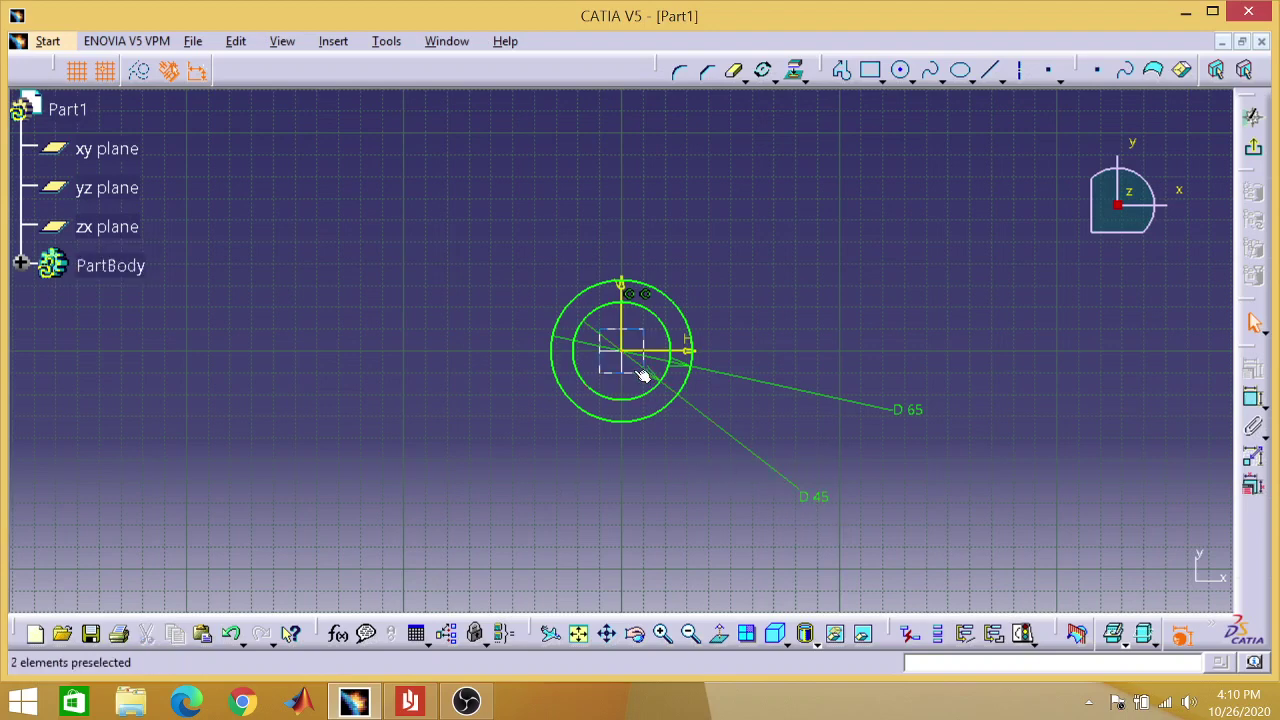
# - Check the Assignment-2 Q2 drawing for the size and position of the lug above the body, and return to CATIA V5
pyautogui.click(409, 700)
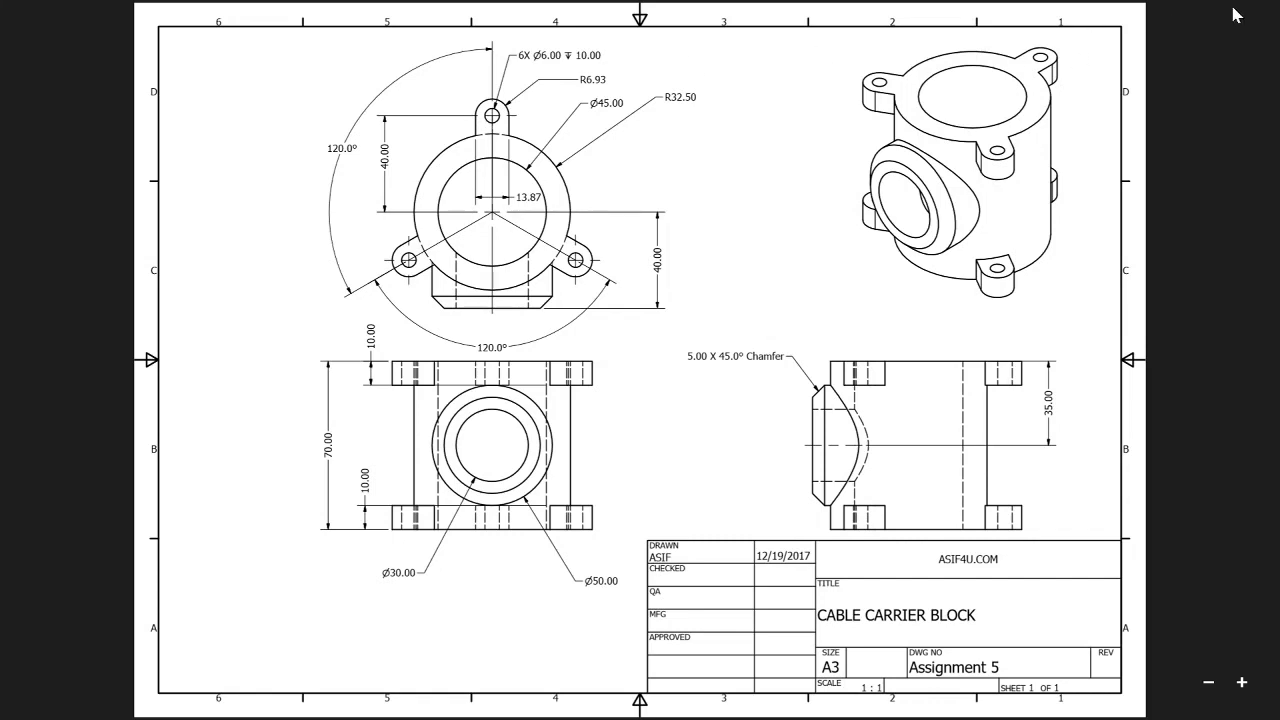
pyautogui.moveTo(1195, 22)
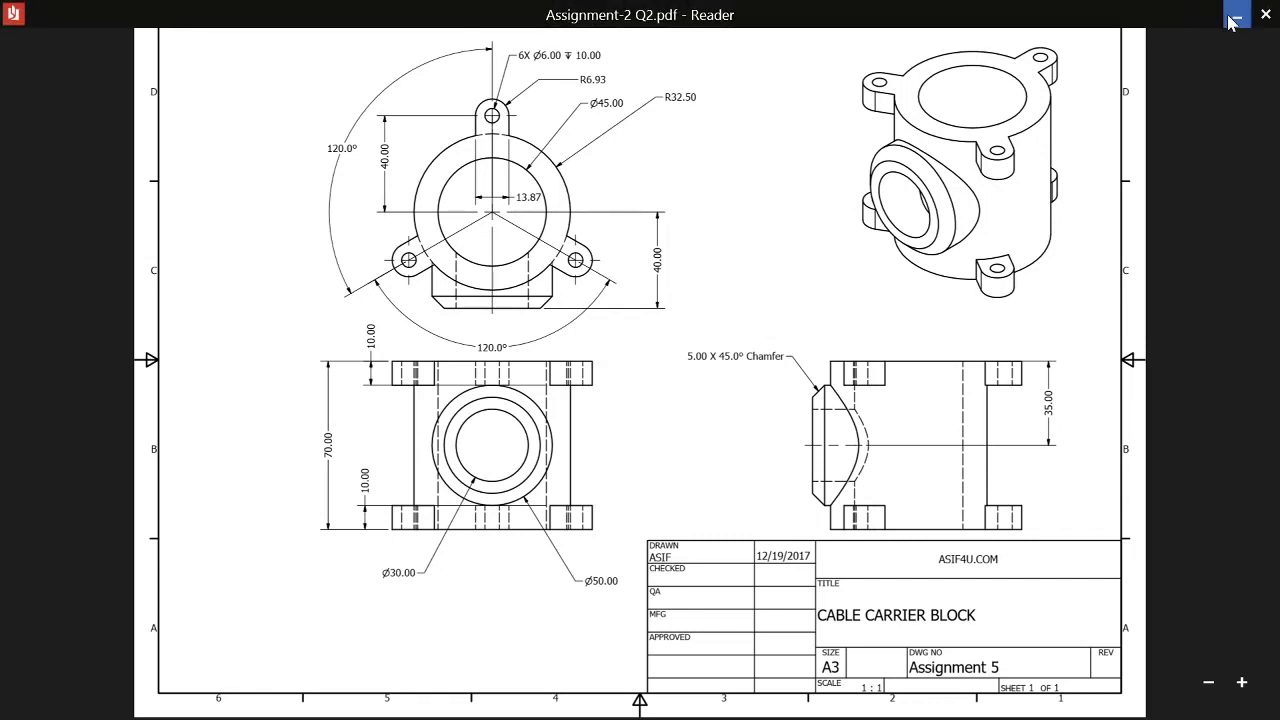
pyautogui.click(1233, 20)
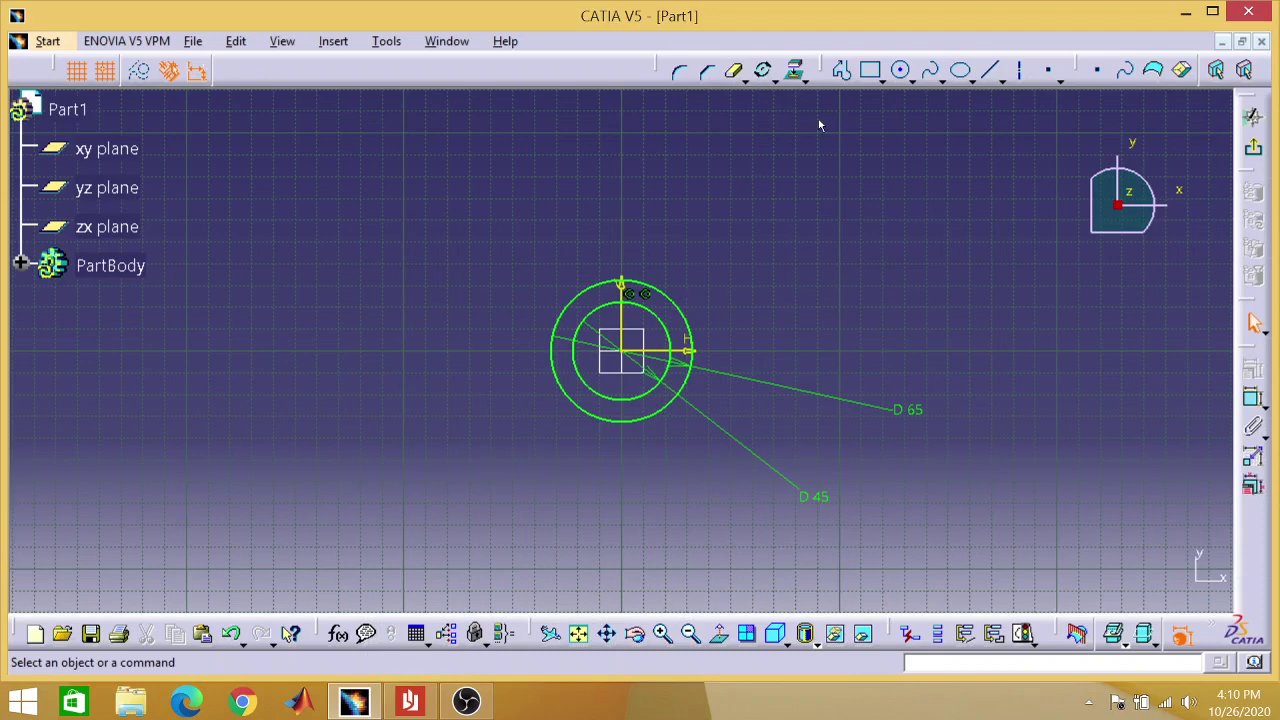
pyautogui.click(902, 72)
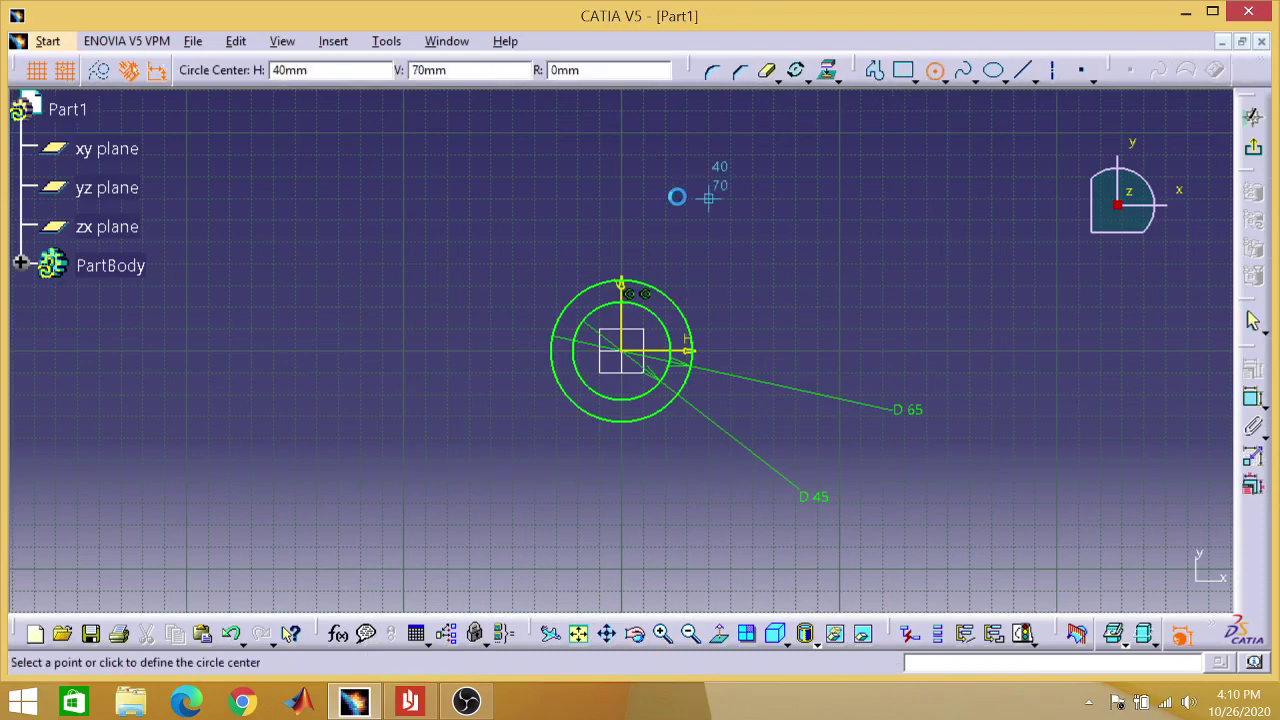
pyautogui.click(621, 197)
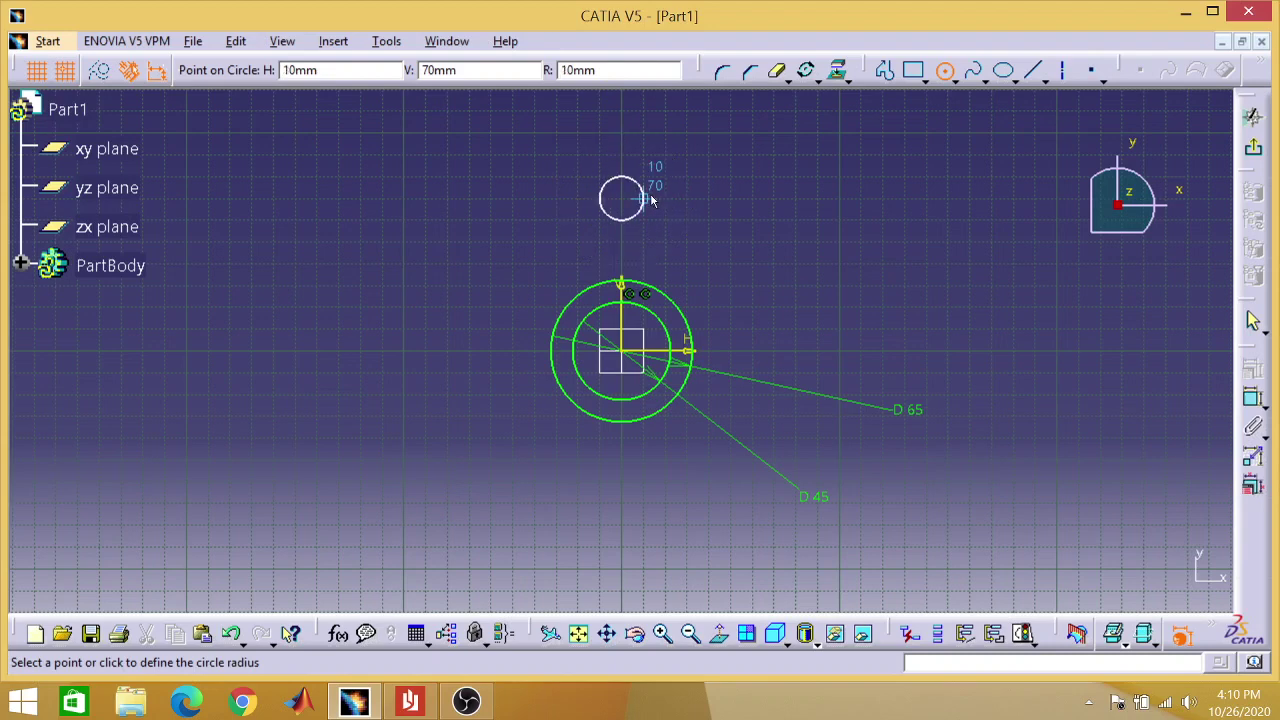
pyautogui.click(650, 200)
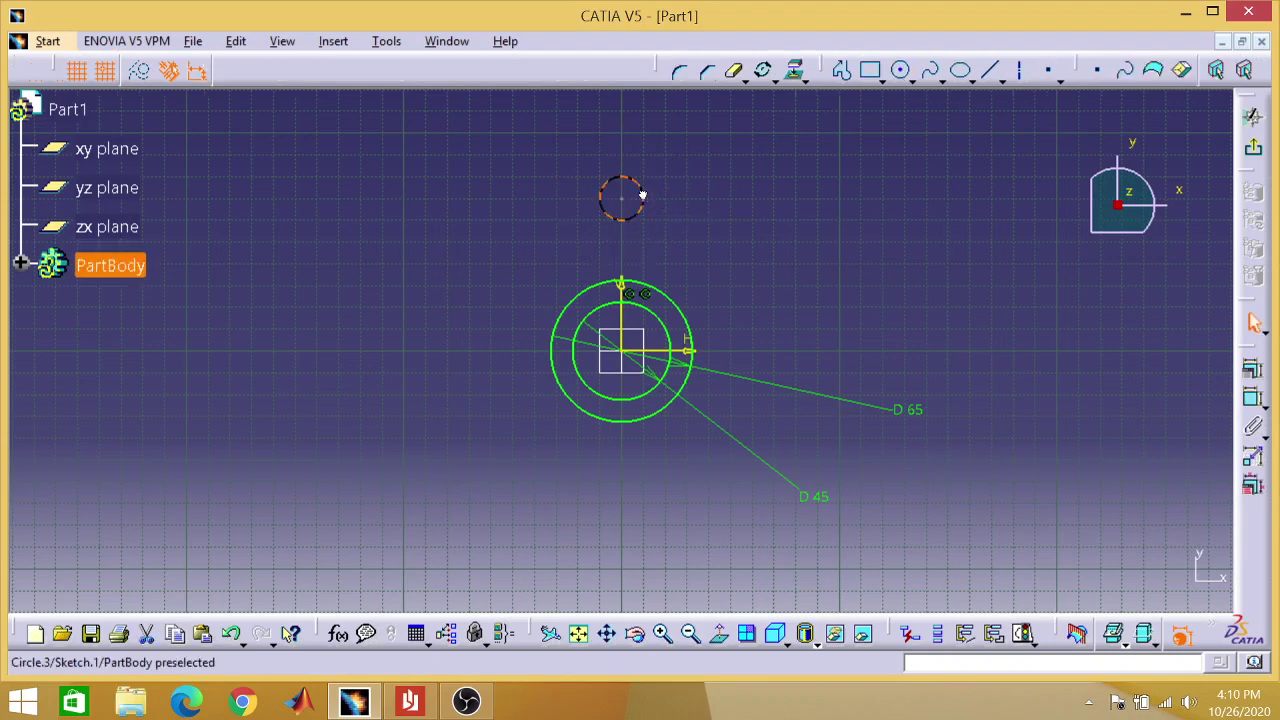
pyautogui.moveTo(642, 195); pyautogui.dragTo(669, 206)
pyautogui.press('Delete')
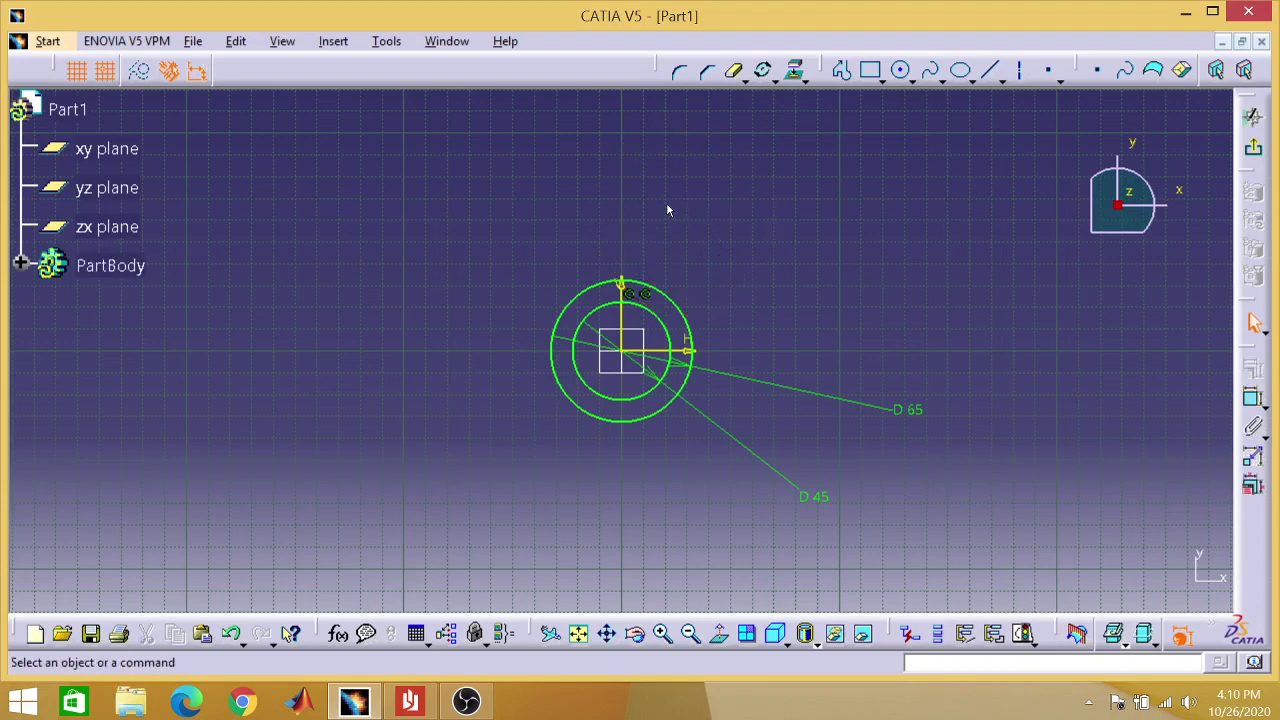
# - Sketch a circle about 28 mm in diameter, centred on the vertical axis 60 mm above the origin
pyautogui.click(900, 70)
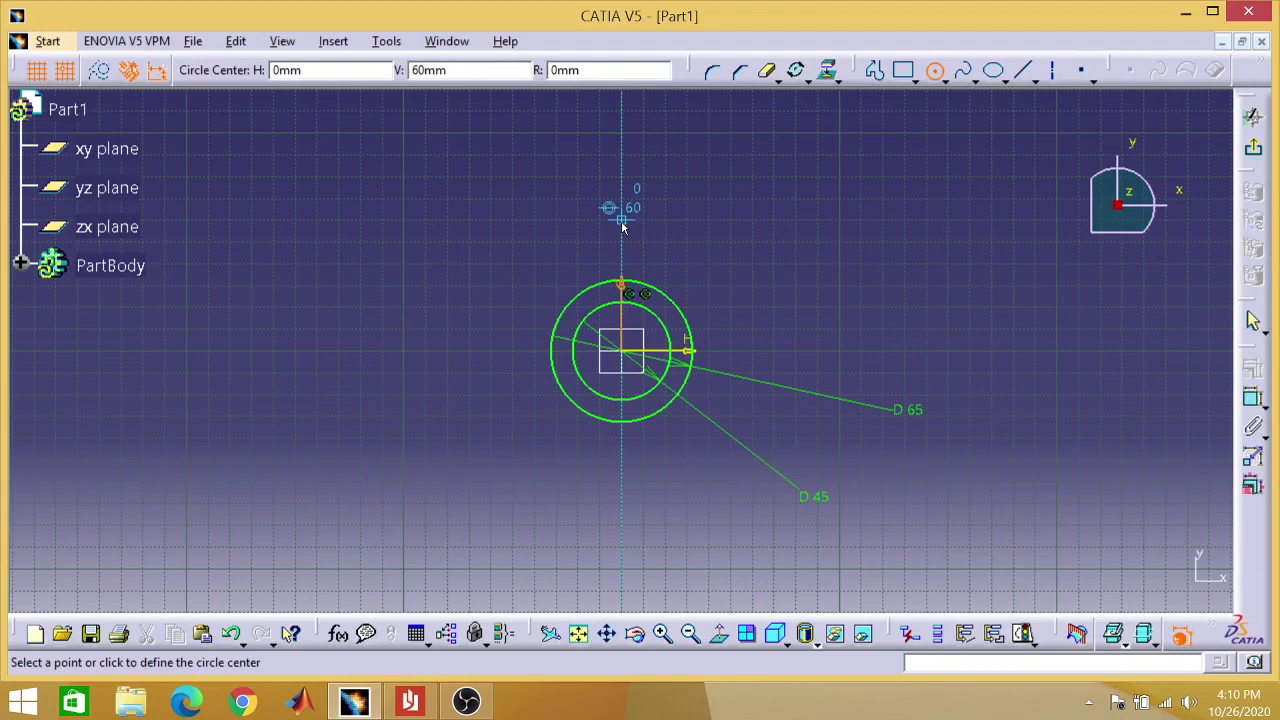
pyautogui.click(621, 220)
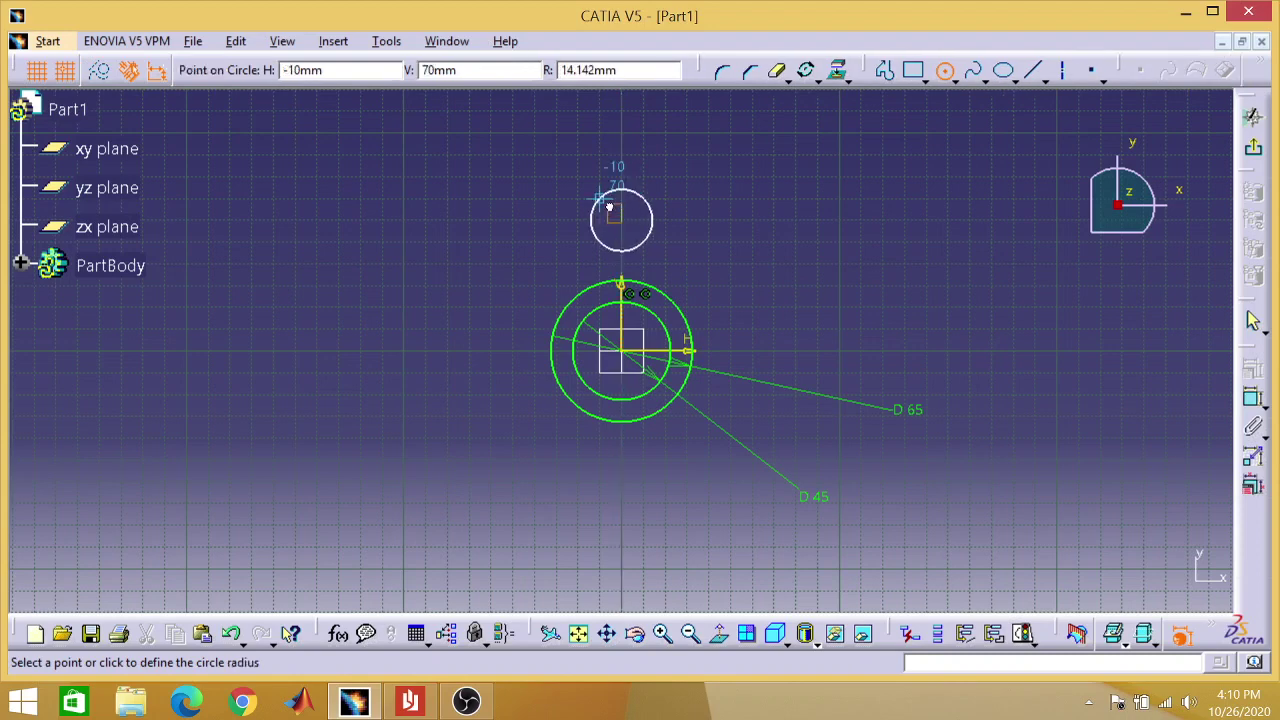
pyautogui.click(649, 236)
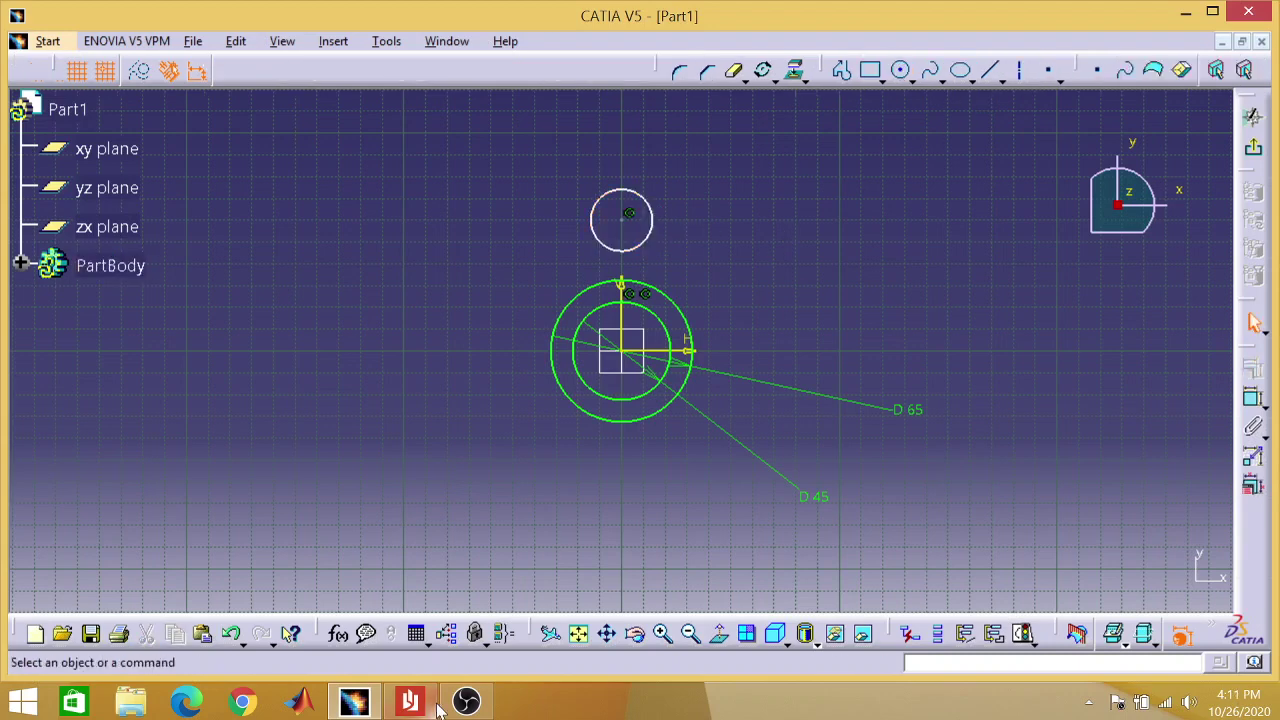
# - Dimension the upper circle's diameter and set it to 6.93*2 mm
pyautogui.moveTo(437, 708)
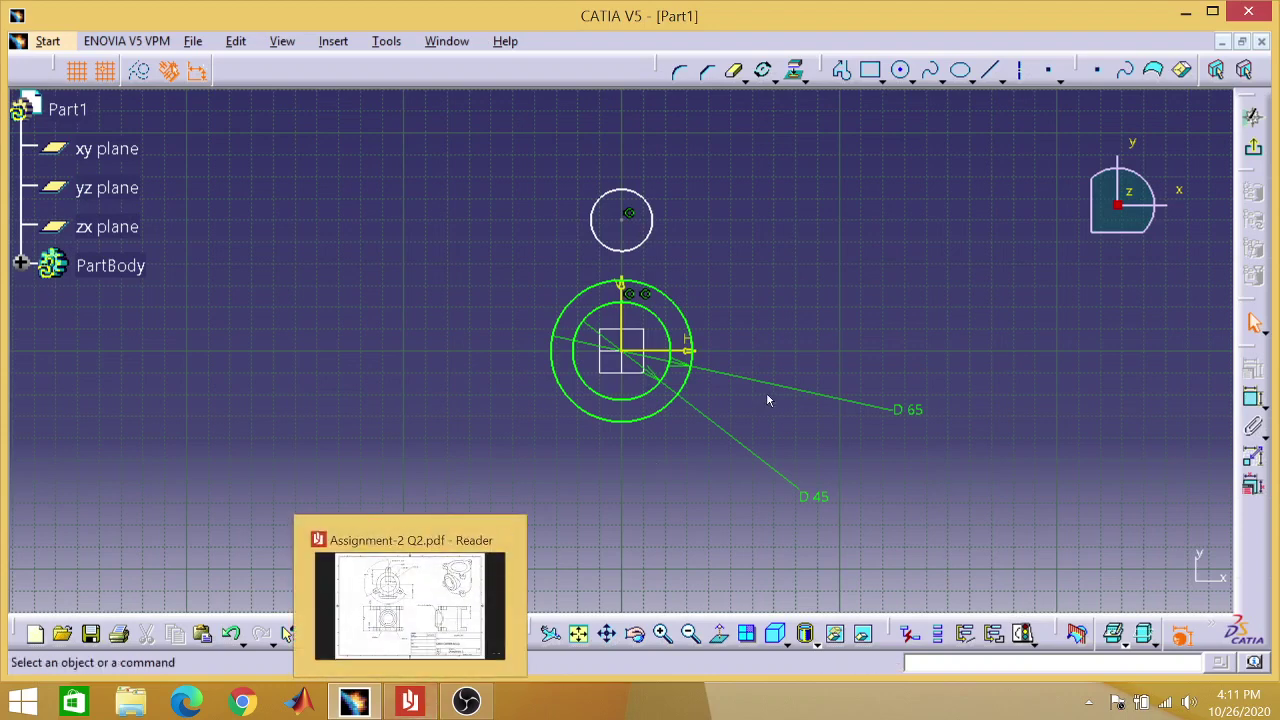
pyautogui.click(651, 240)
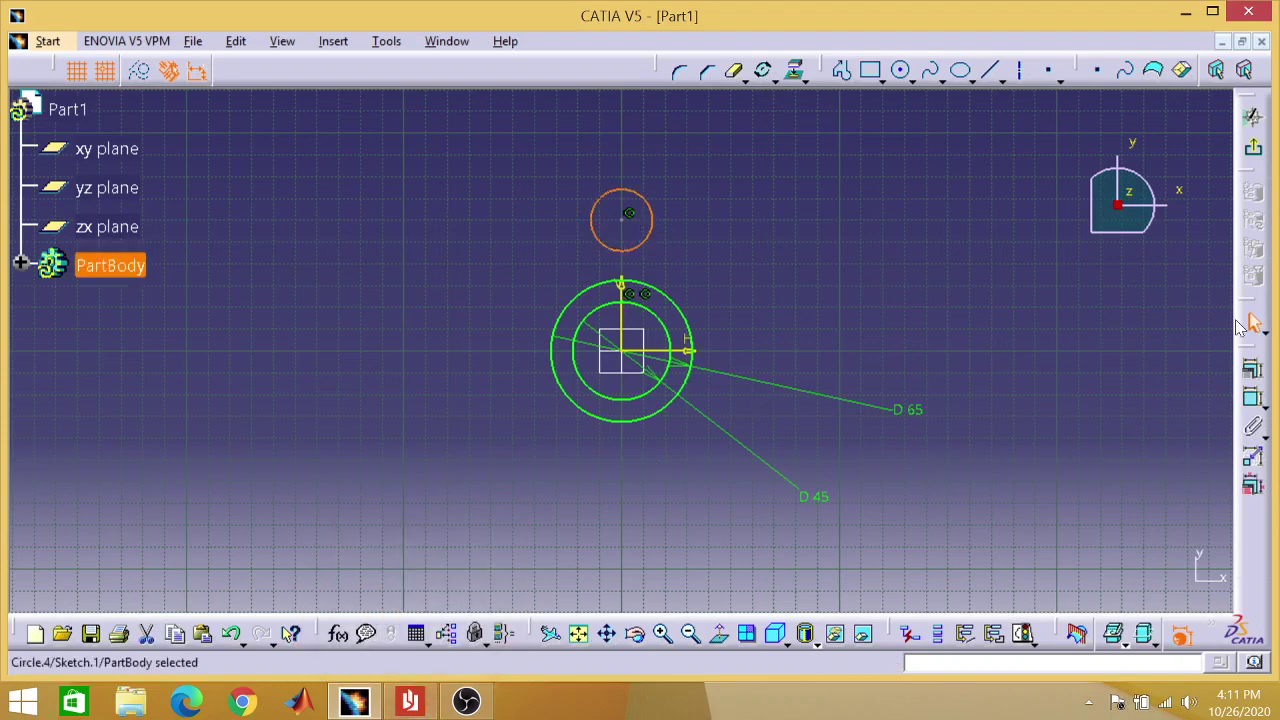
pyautogui.click(1256, 398)
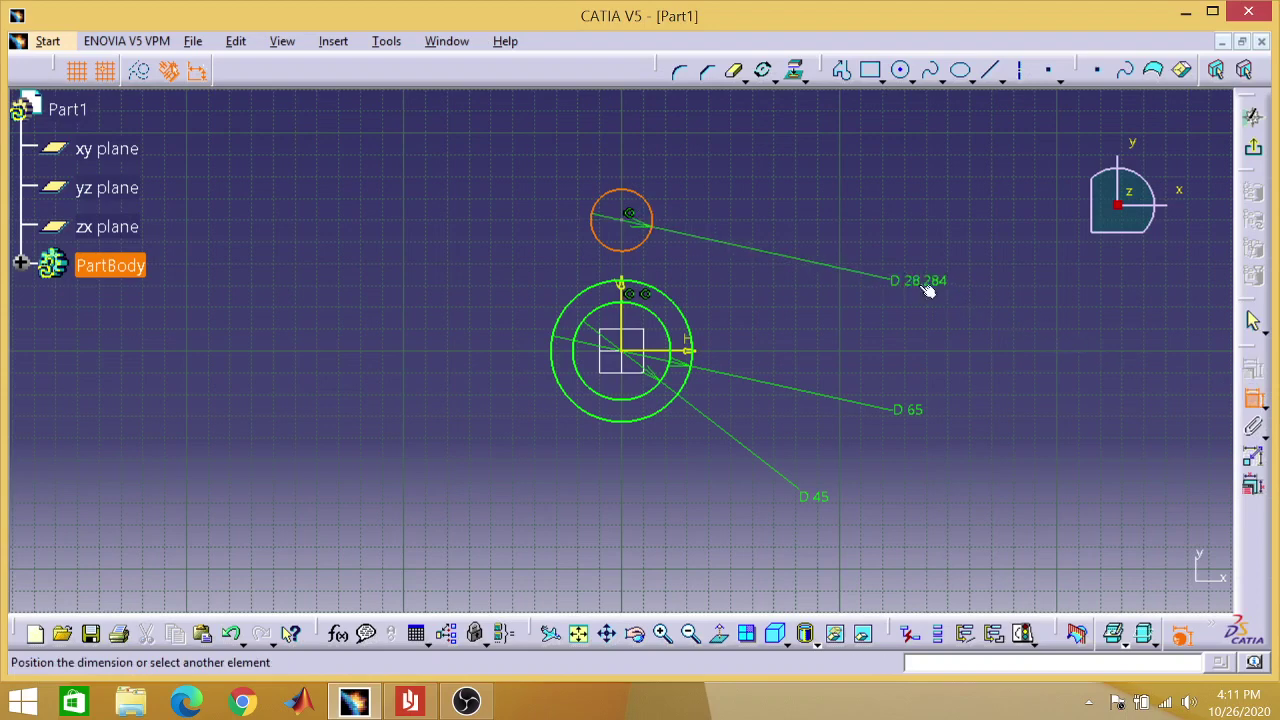
pyautogui.click(925, 290)
pyautogui.doubleClick(927, 287)
pyautogui.press('BackSpace')
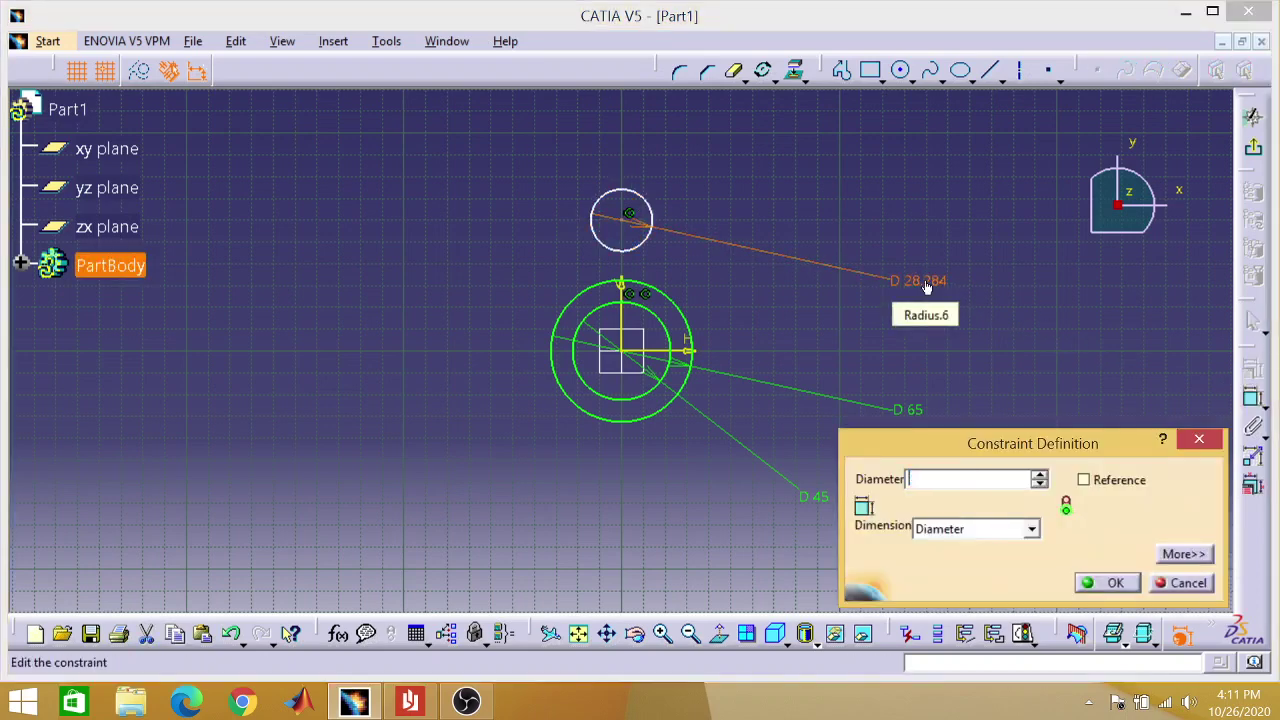
pyautogui.write('6.93*2')
pyautogui.click(1114, 583)
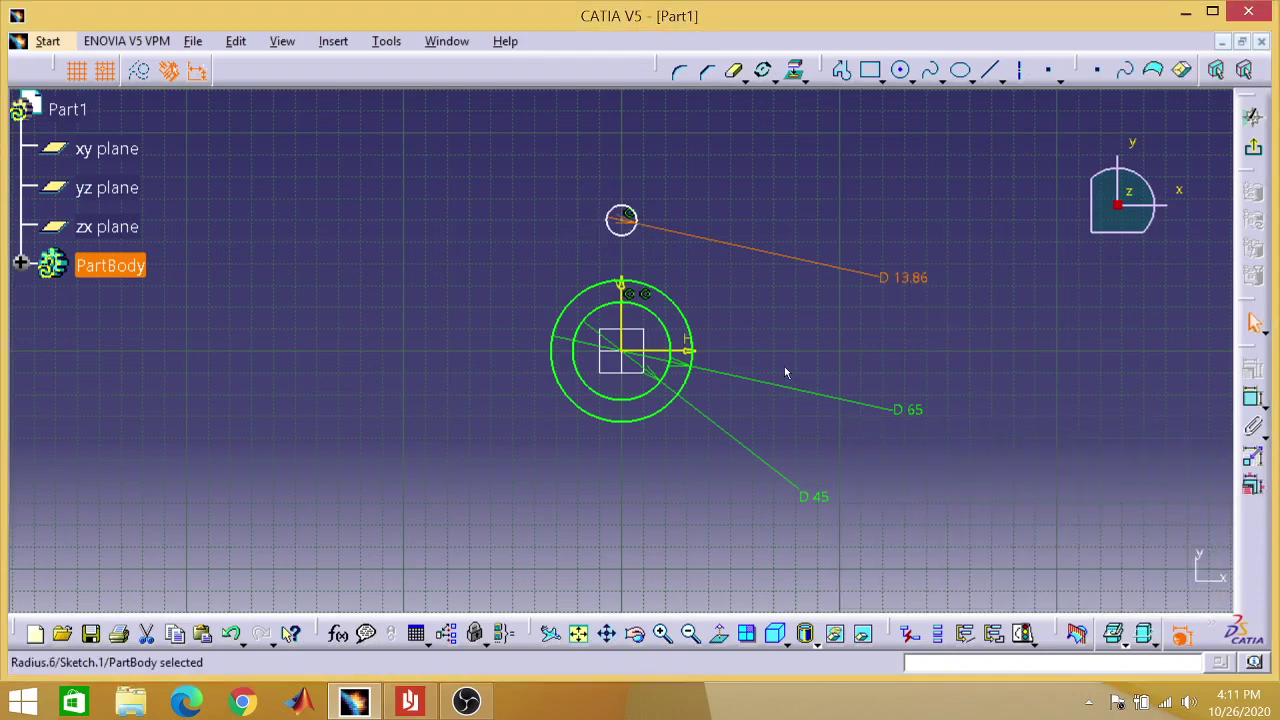
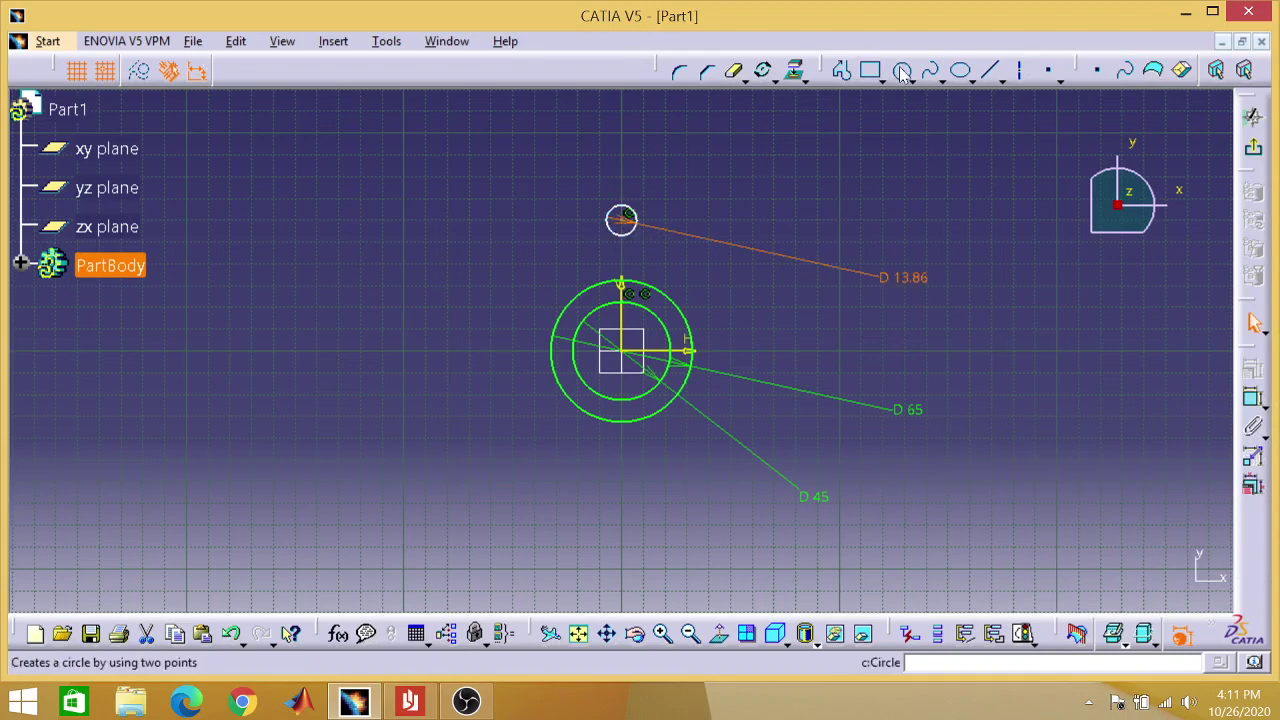
# - Sketch a circle about 40 mm in diameter at the upper circle's centre and dimension its diameter to 6 mm
pyautogui.click(621, 220)
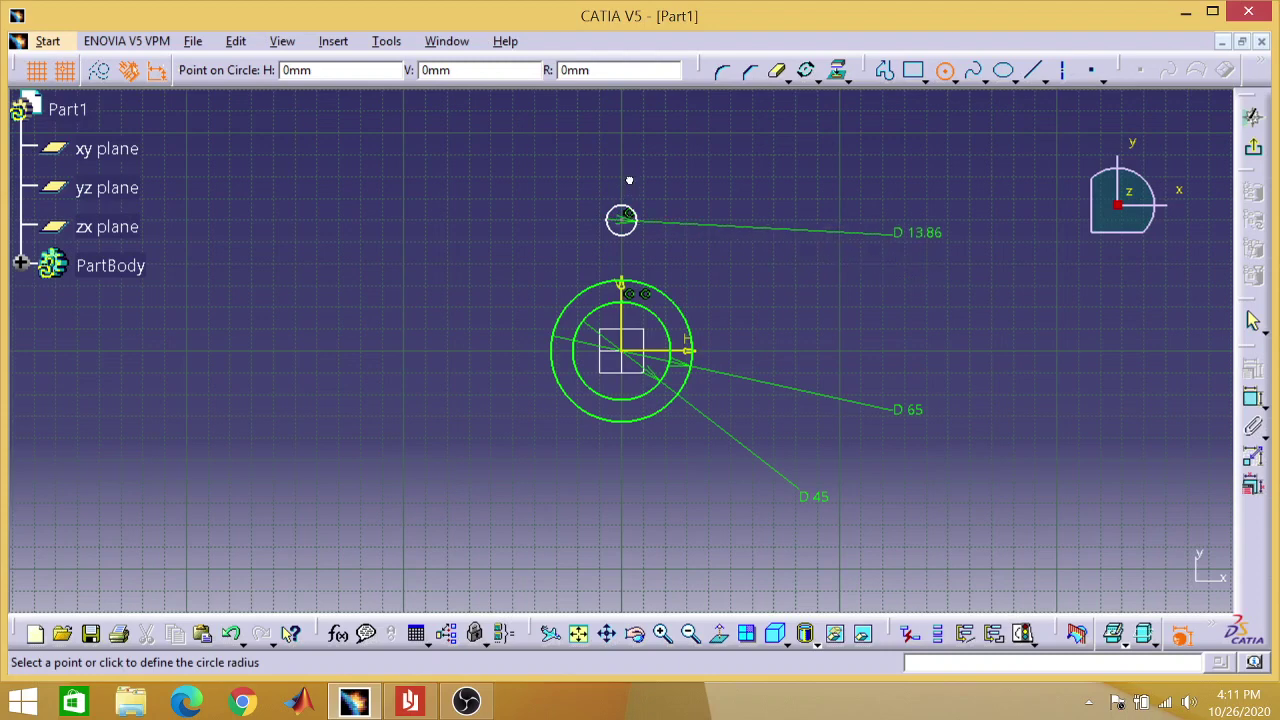
pyautogui.click(629, 181)
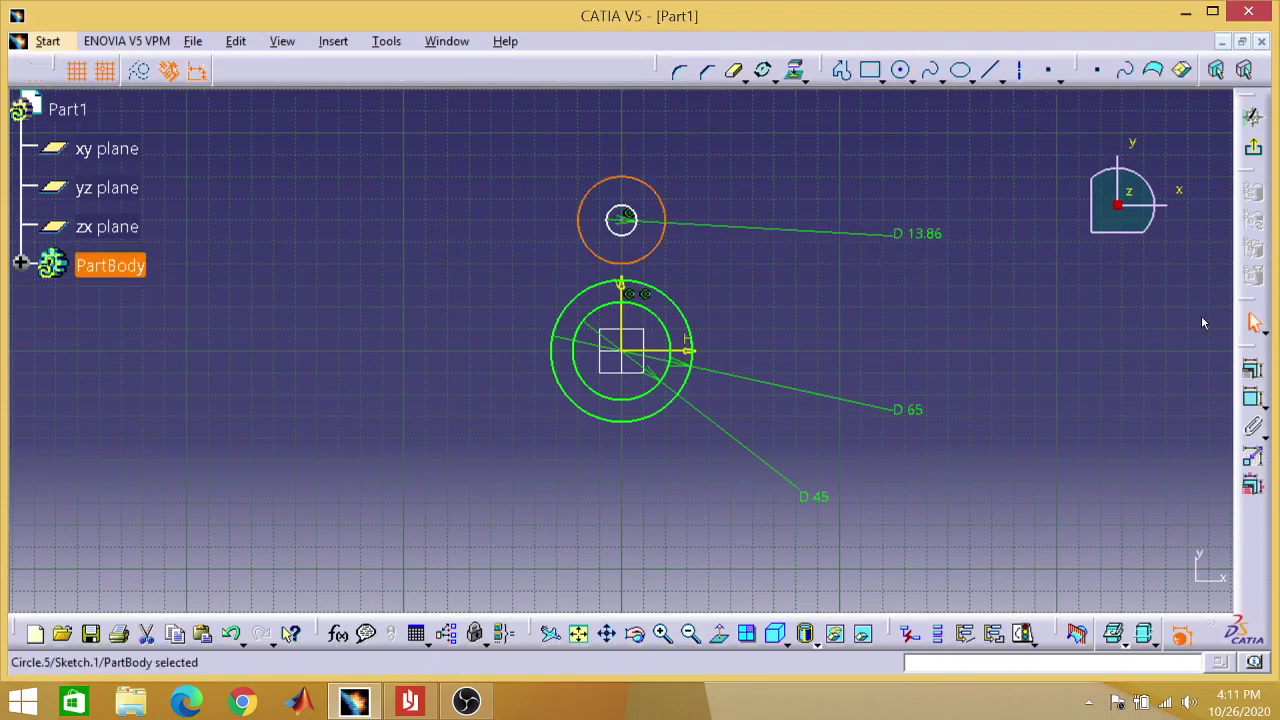
pyautogui.click(1253, 400)
pyautogui.click(879, 326)
pyautogui.doubleClick(876, 326)
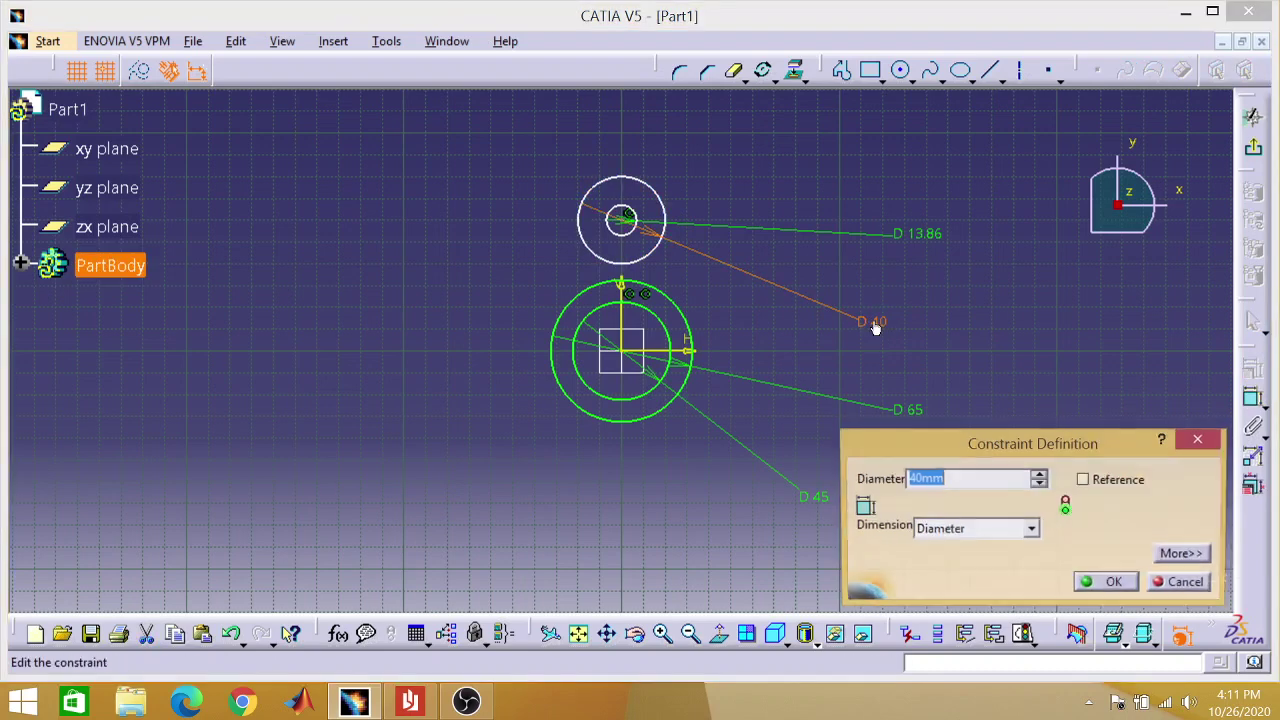
pyautogui.press('BackSpace')
pyautogui.write('6')
pyautogui.press('Return')
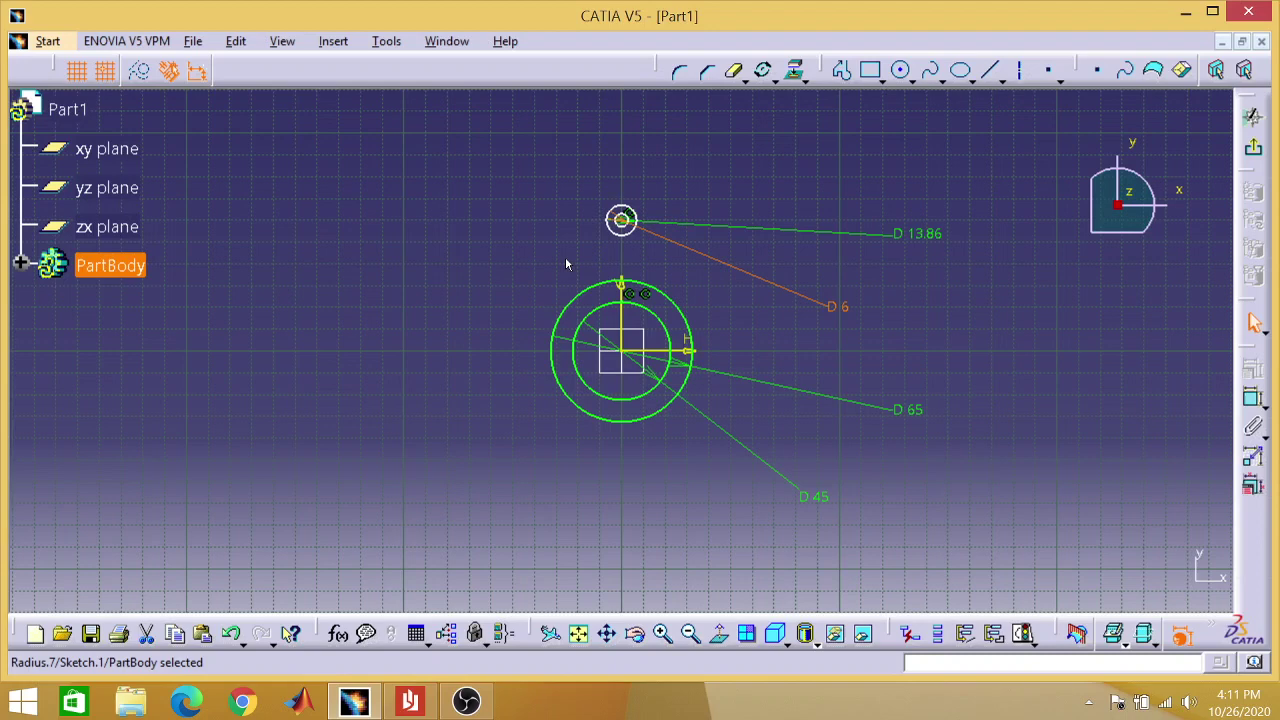
# - Dimension the vertical distance from the lug circles' centre to the horizontal axis and set it to 40 mm
pyautogui.click(623, 220)
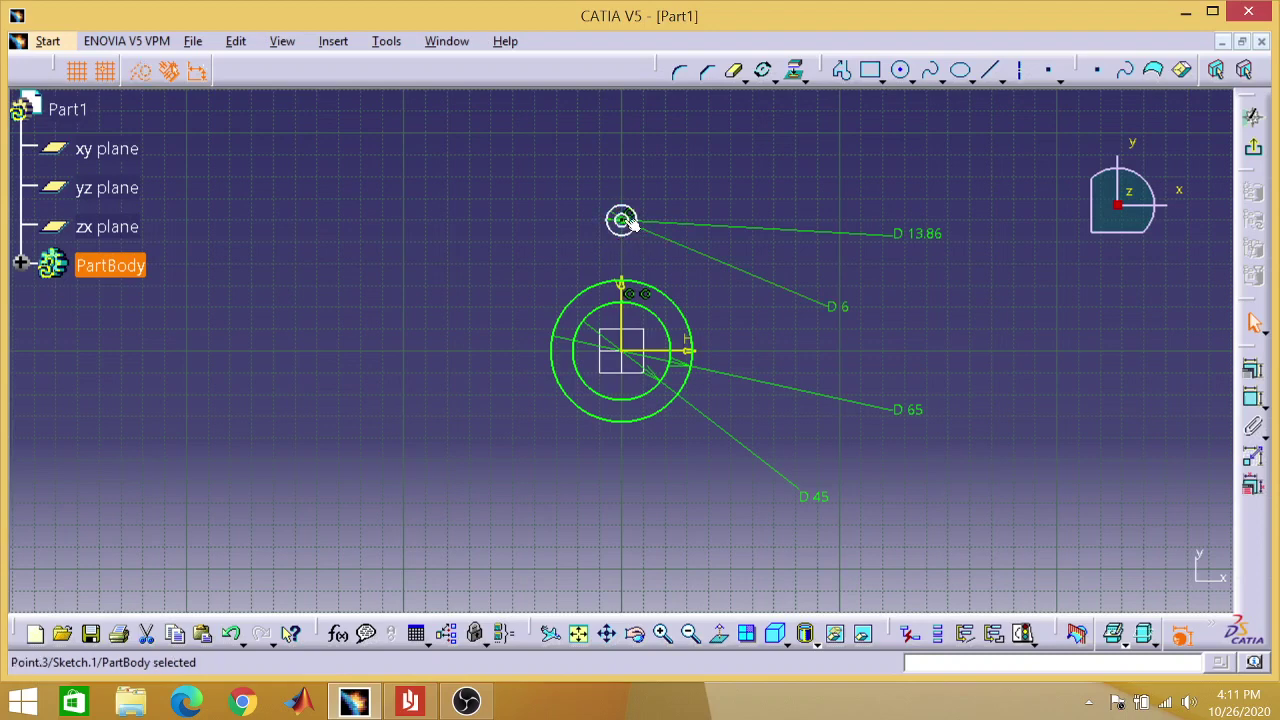
pyautogui.click(1251, 397)
pyautogui.click(628, 352)
pyautogui.click(436, 276)
pyautogui.doubleClick(437, 273)
pyautogui.press('BackSpace')
pyautogui.write('40')
pyautogui.press('Return')
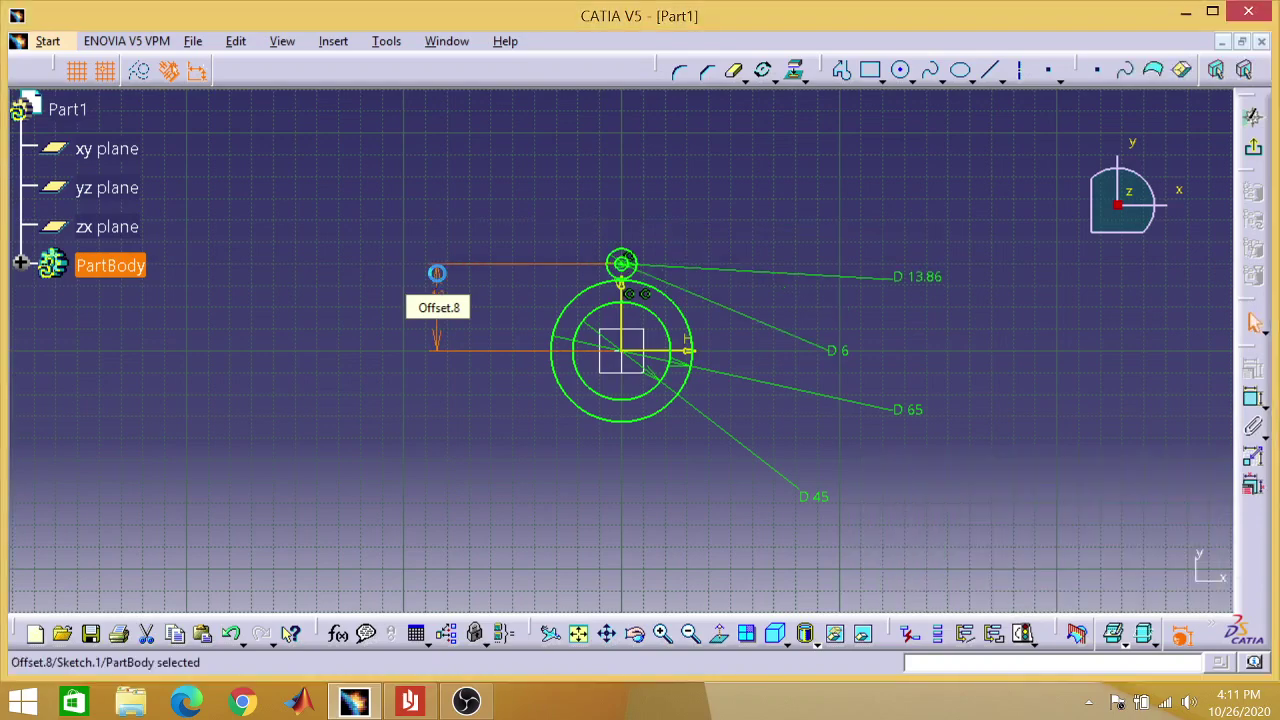
pyautogui.click(577, 146)
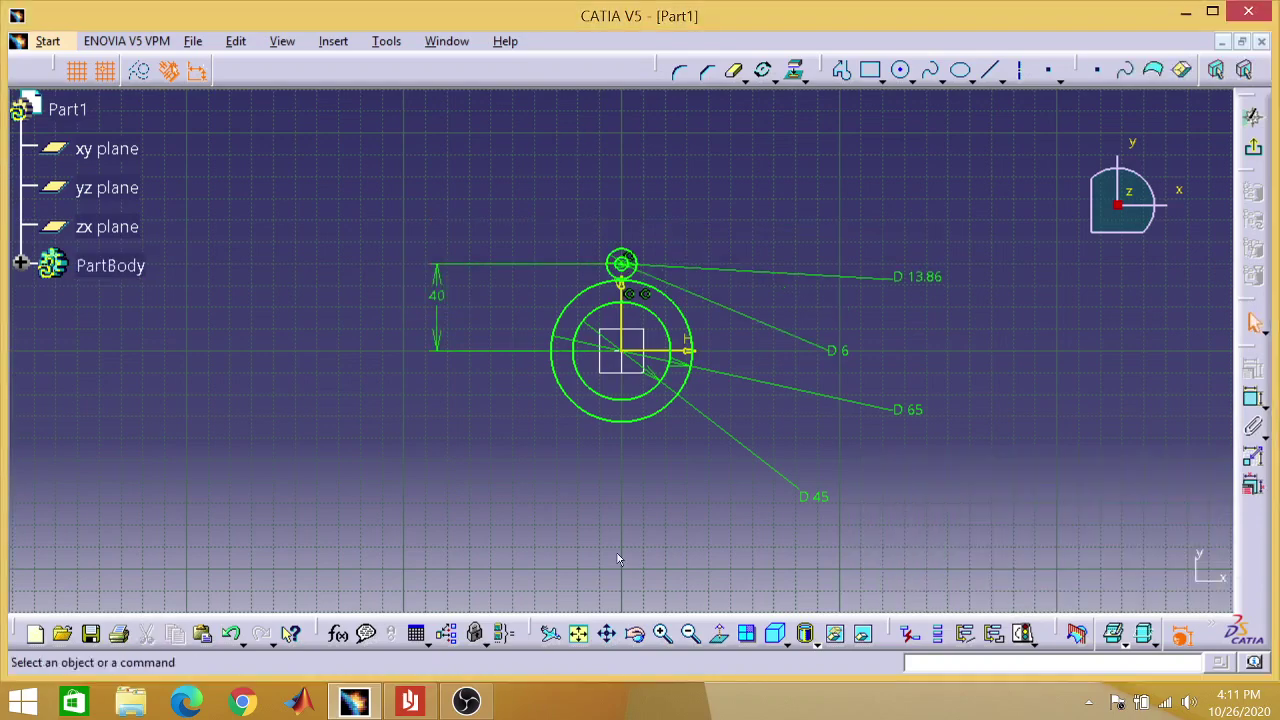
# - Draw a line about 8.25 mm long from the left side of the lug's outer circle straight down to the 65 mm circle
pyautogui.click(662, 634)
pyautogui.click(662, 634)
pyautogui.click(662, 634)
pyautogui.click(662, 634)
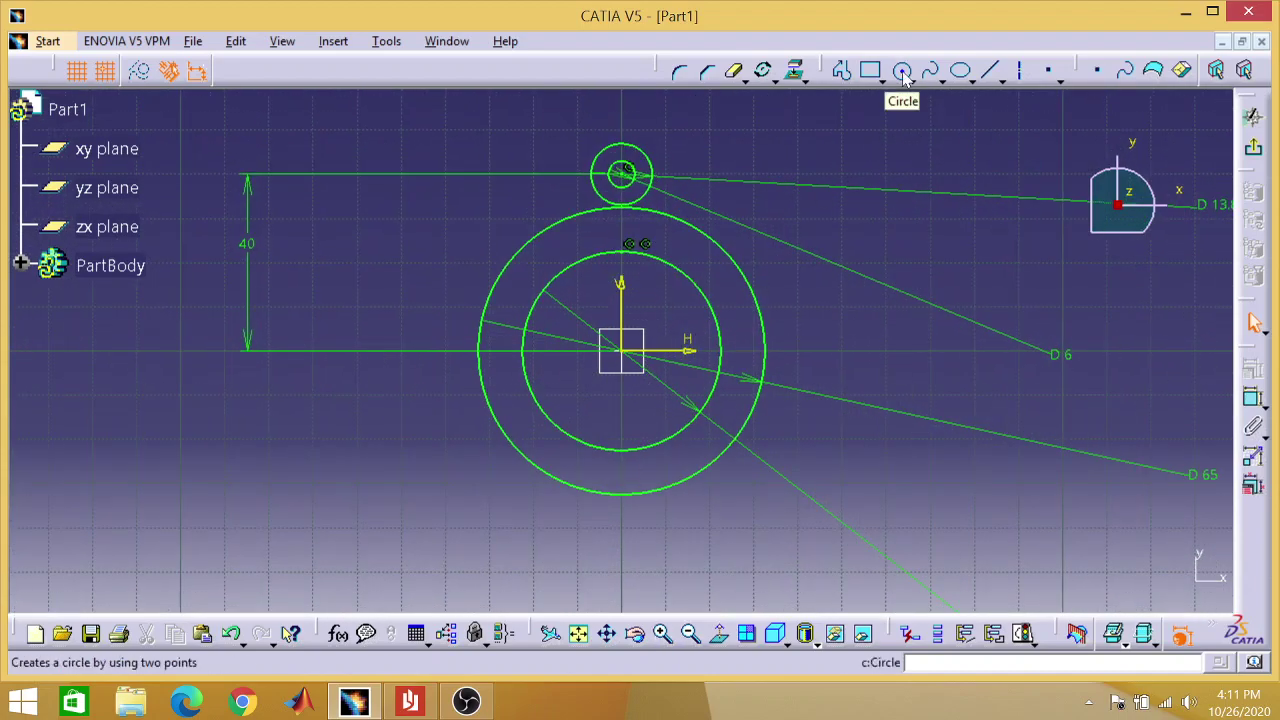
pyautogui.click(995, 78)
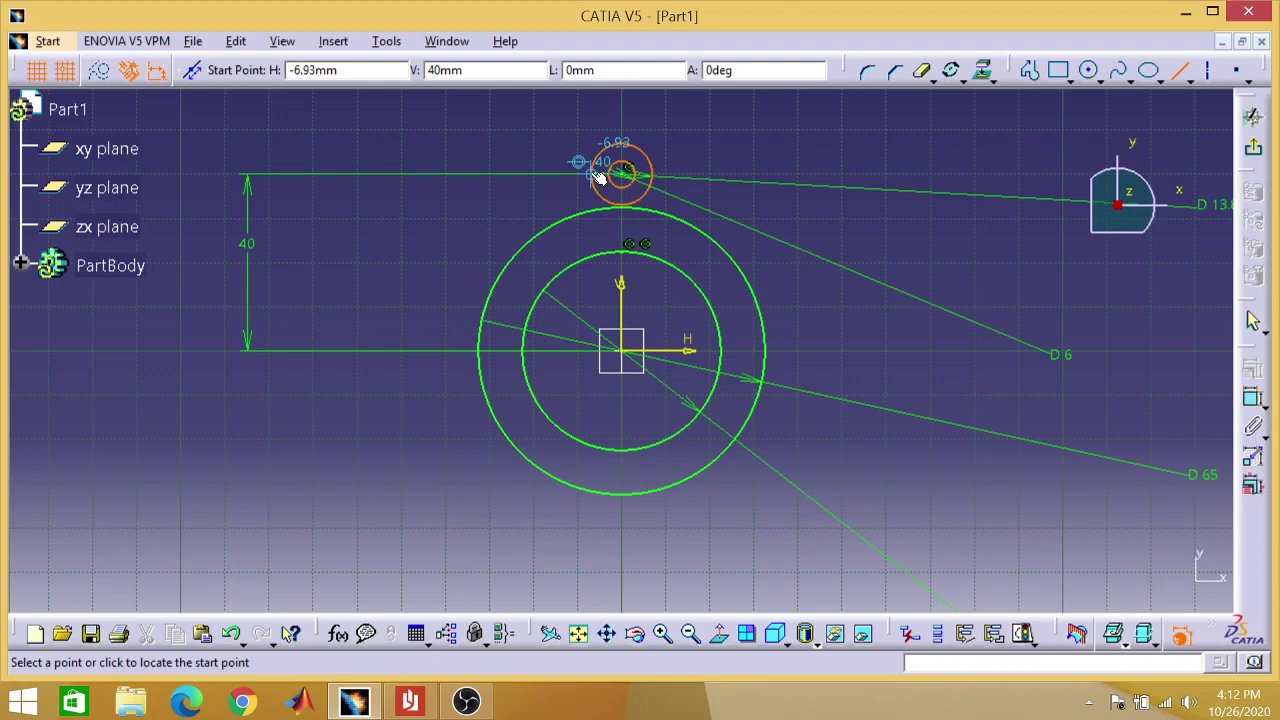
pyautogui.click(598, 177)
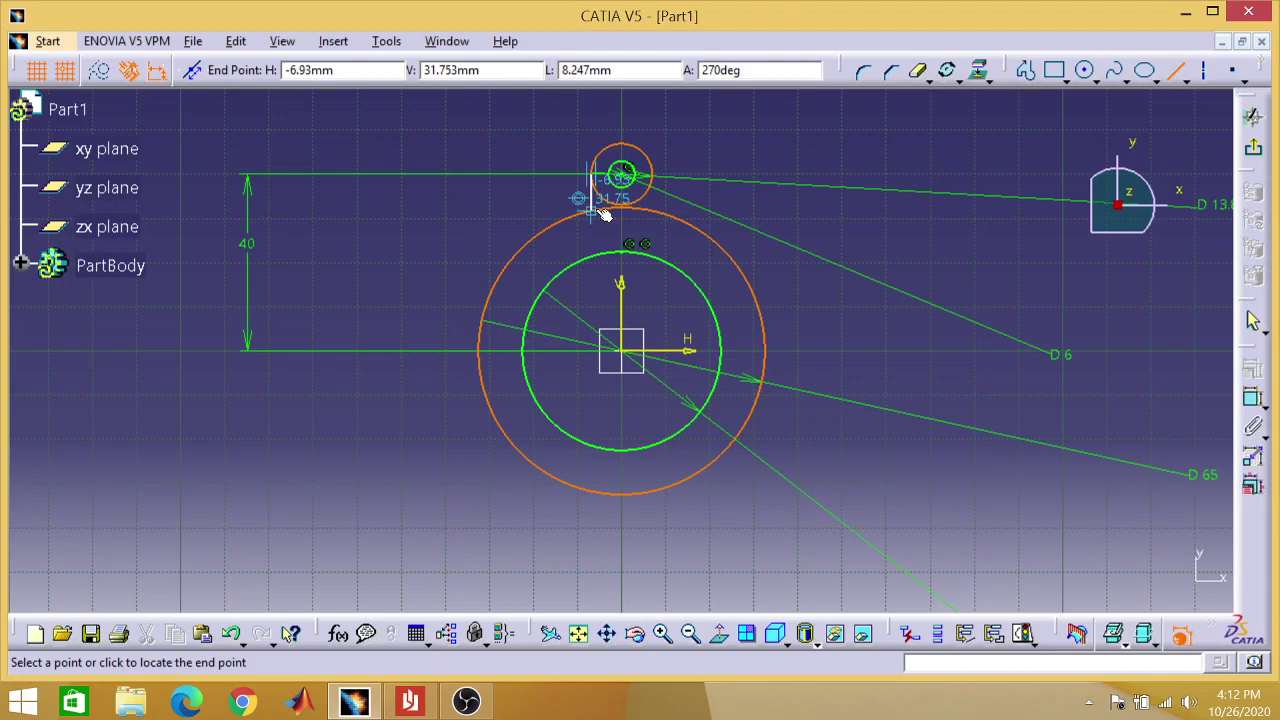
pyautogui.click(600, 210)
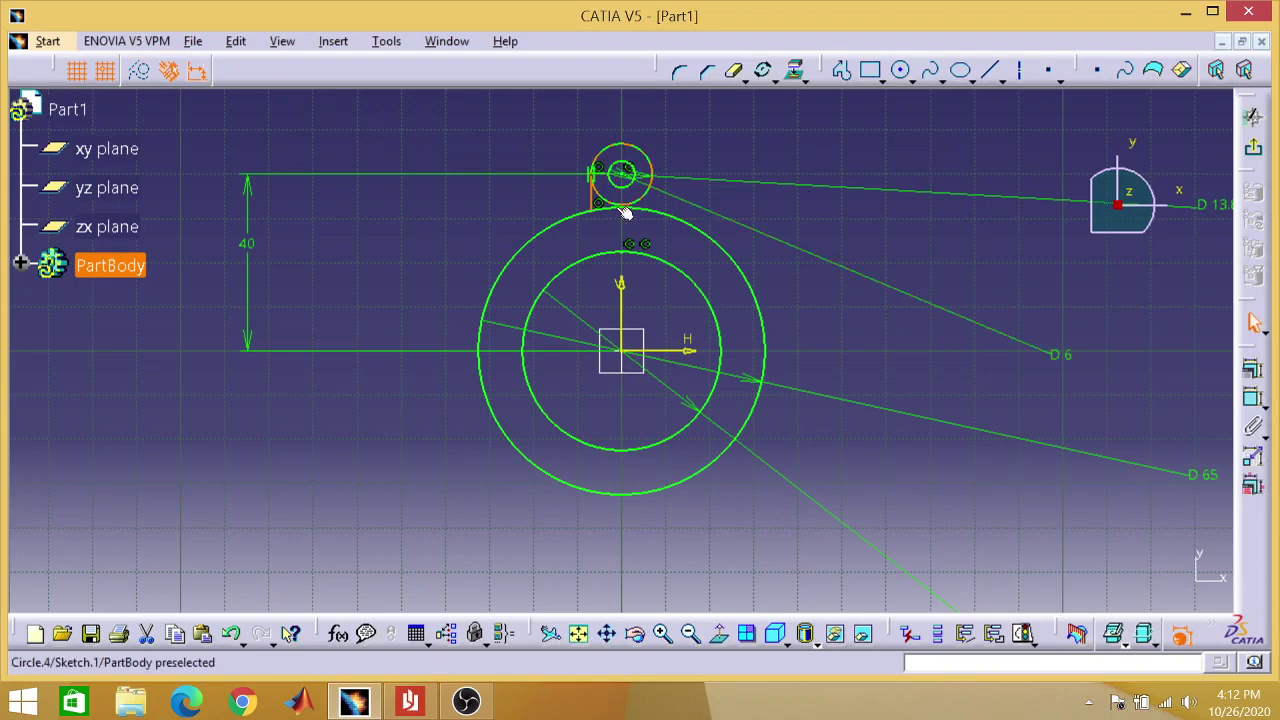
# - Apply a vertical constraint to the lug's left side line
pyautogui.click(1256, 376)
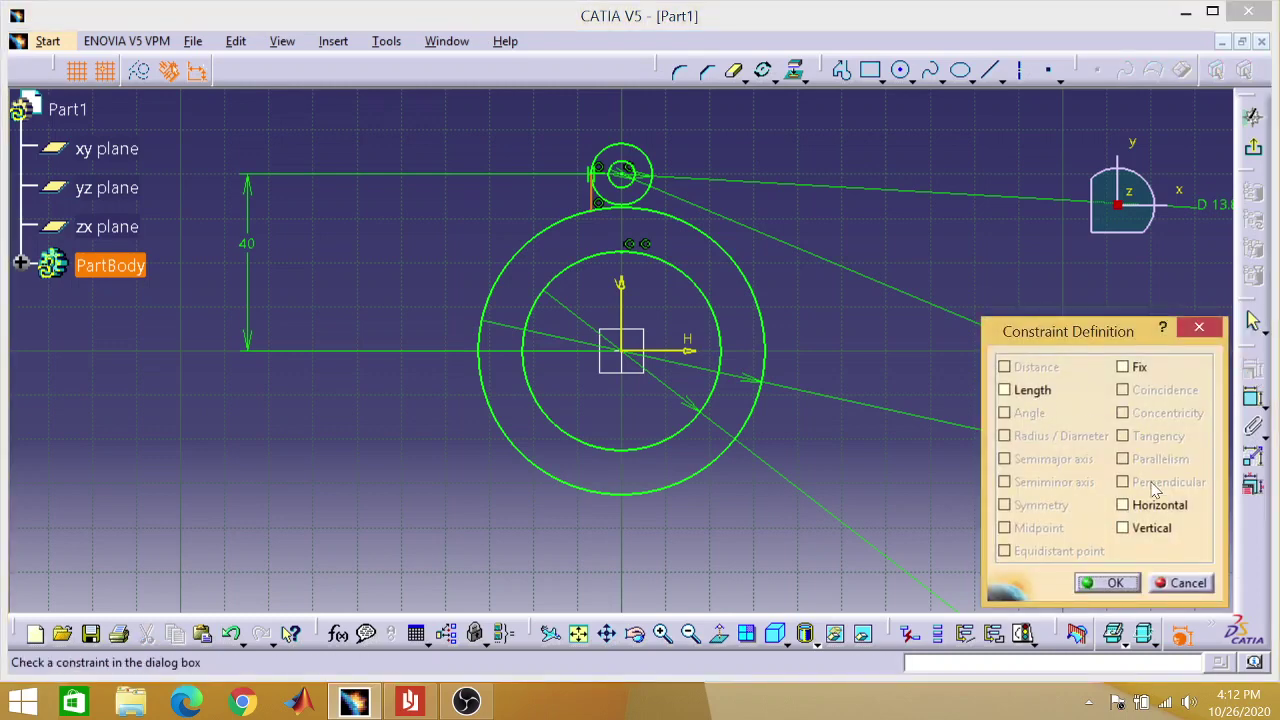
pyautogui.click(1122, 529)
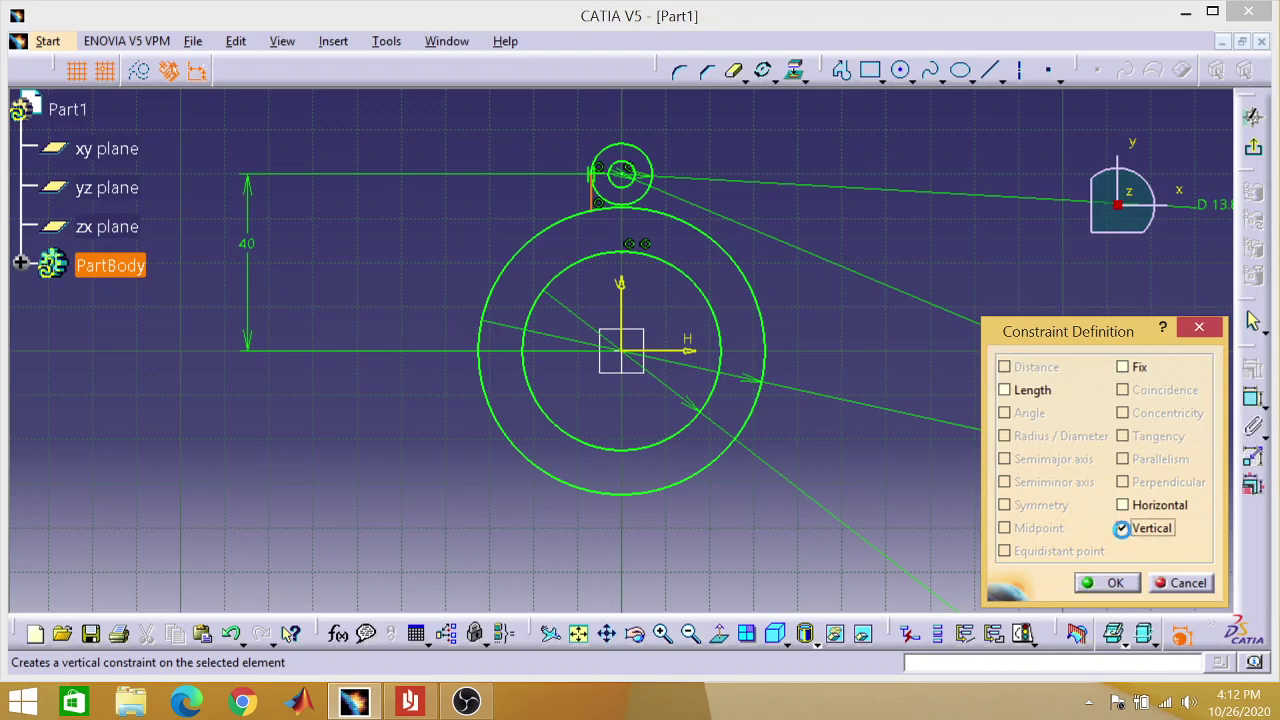
pyautogui.click(1107, 584)
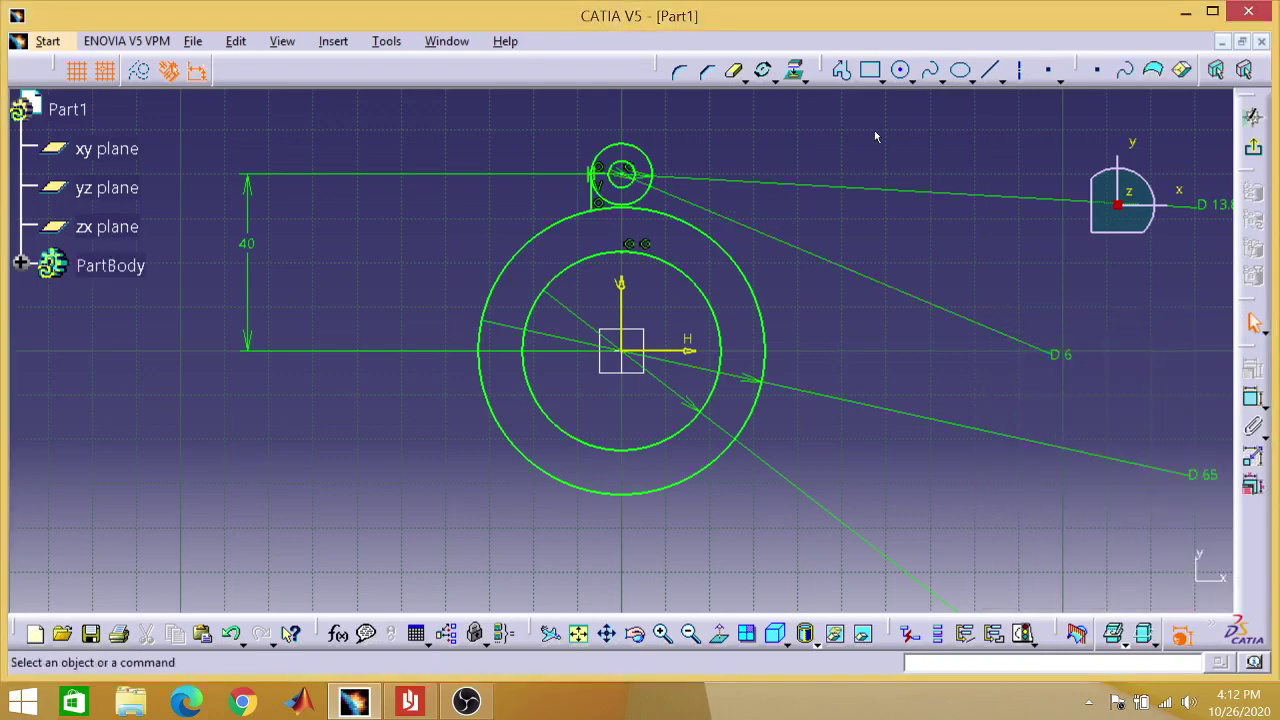
pyautogui.click(902, 71)
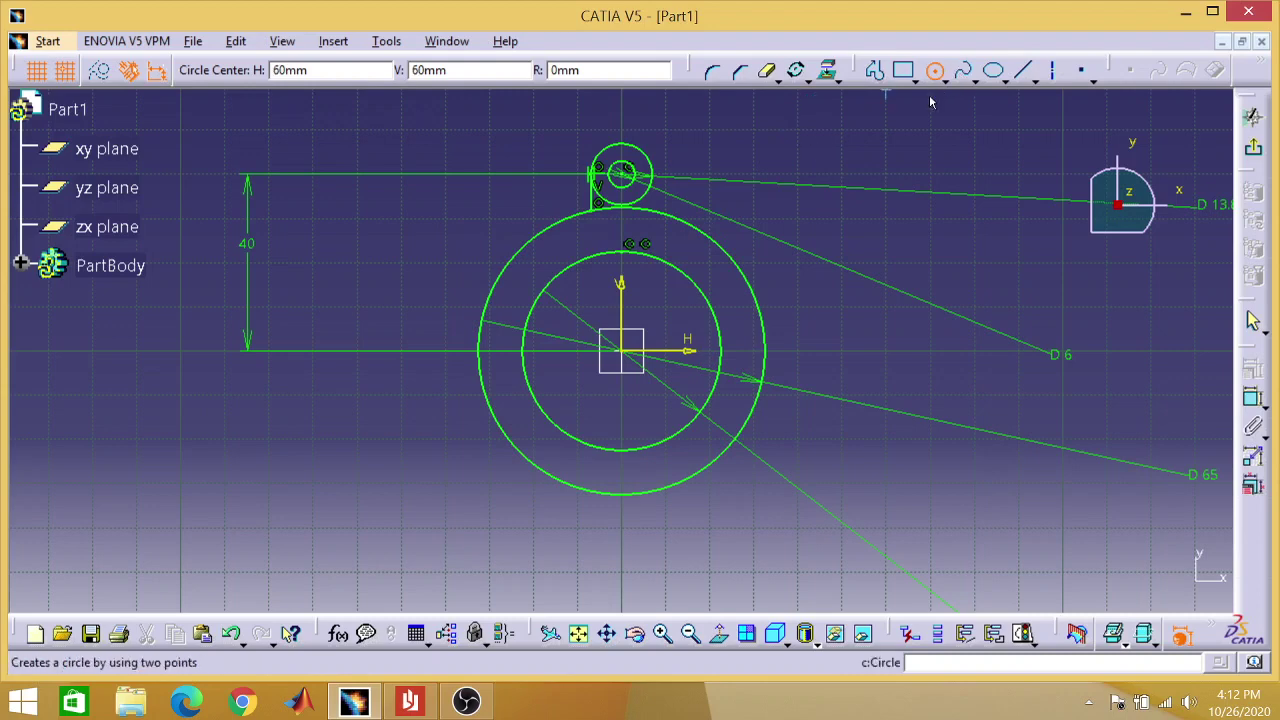
pyautogui.press('Escape')
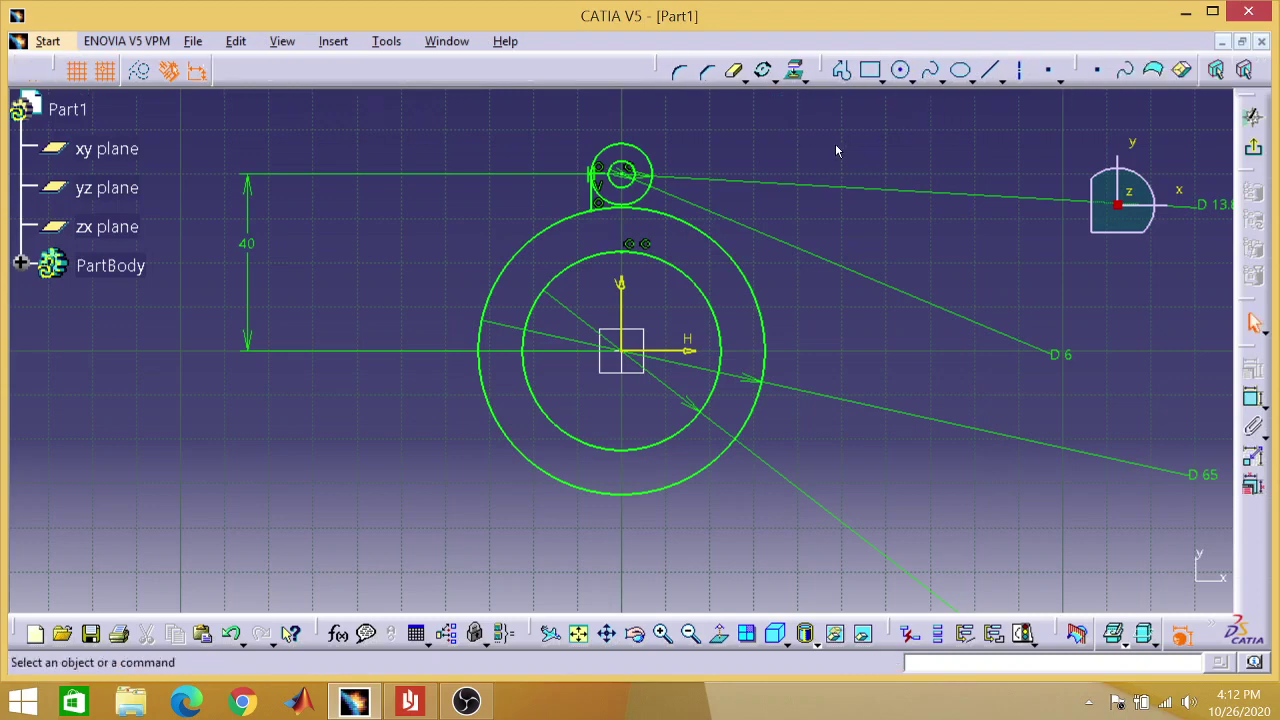
# - Mirror the lug's left side line about the sketch's vertical axis
pyautogui.click(600, 203)
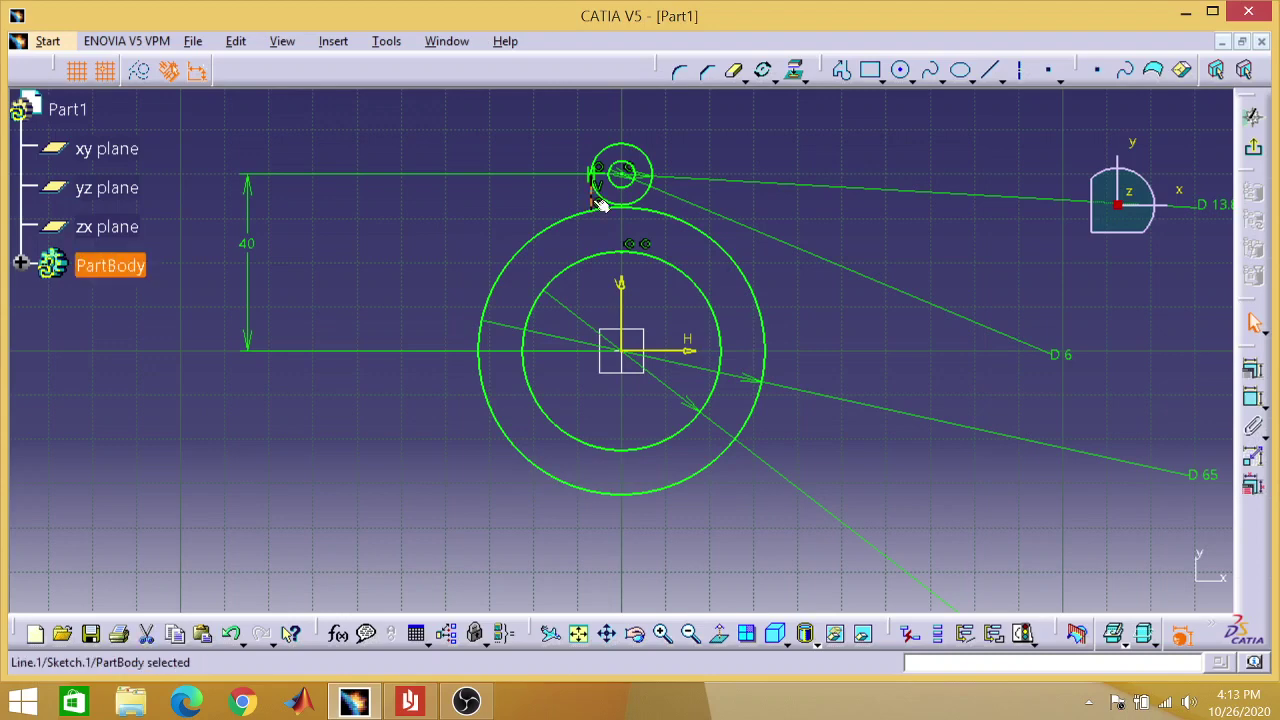
pyautogui.click(776, 80)
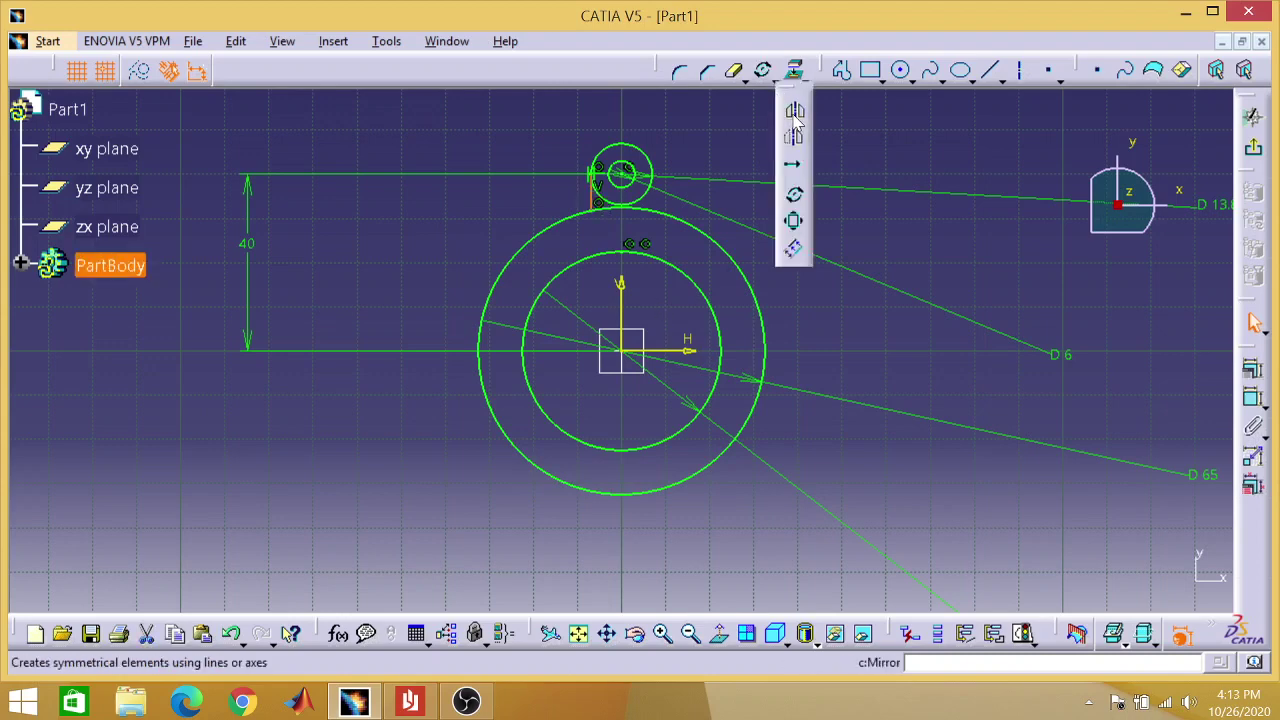
pyautogui.click(794, 113)
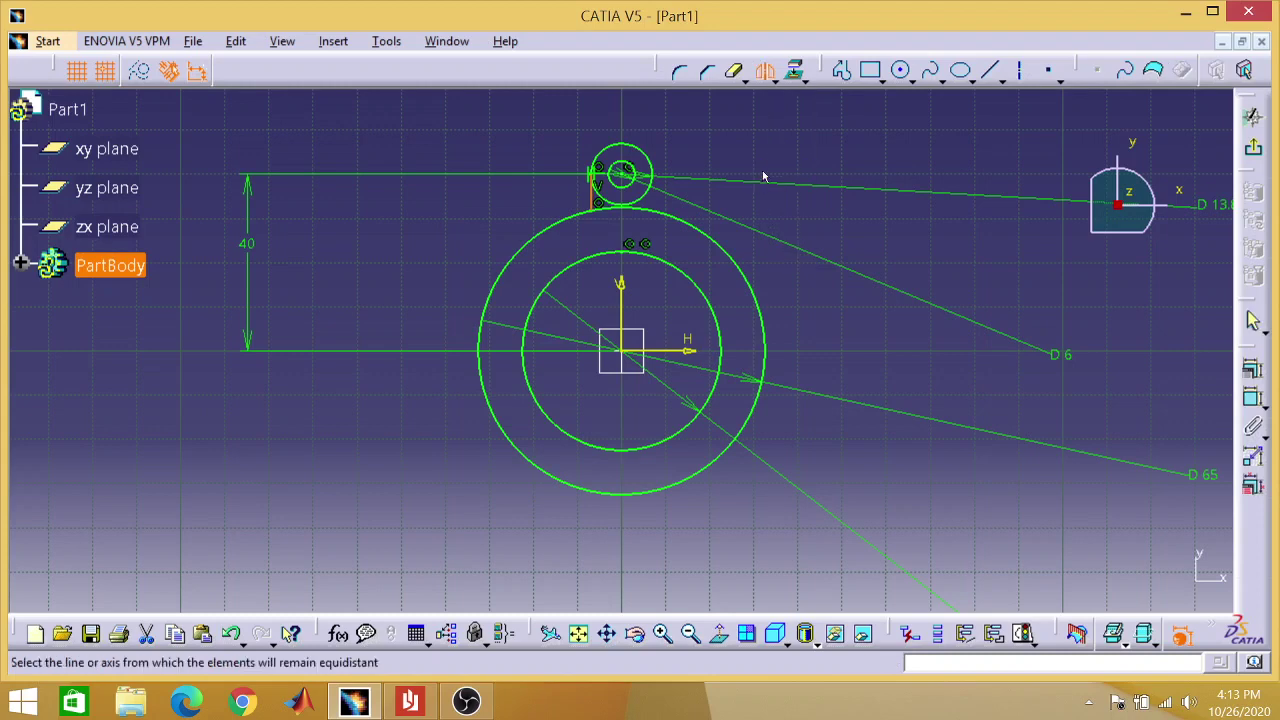
pyautogui.click(628, 300)
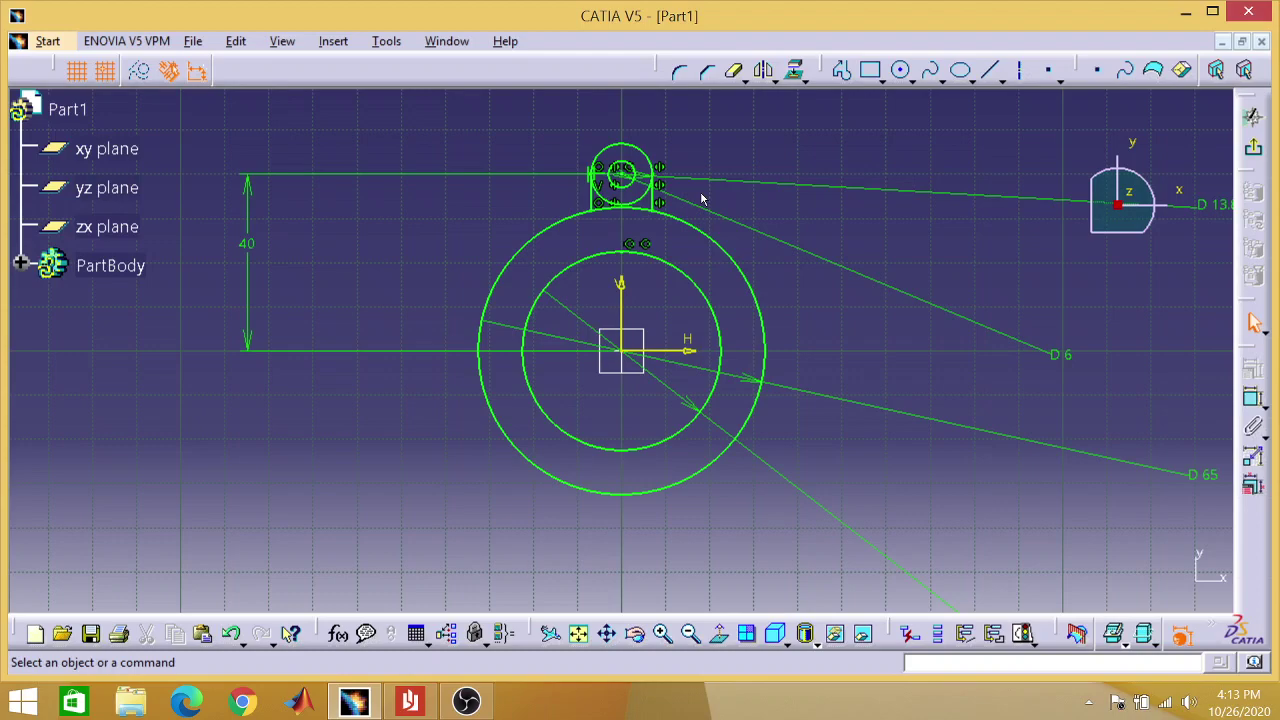
# - Try to trim at the lug's left side line with Quick Trim, and undo the trim
pyautogui.click(662, 634)
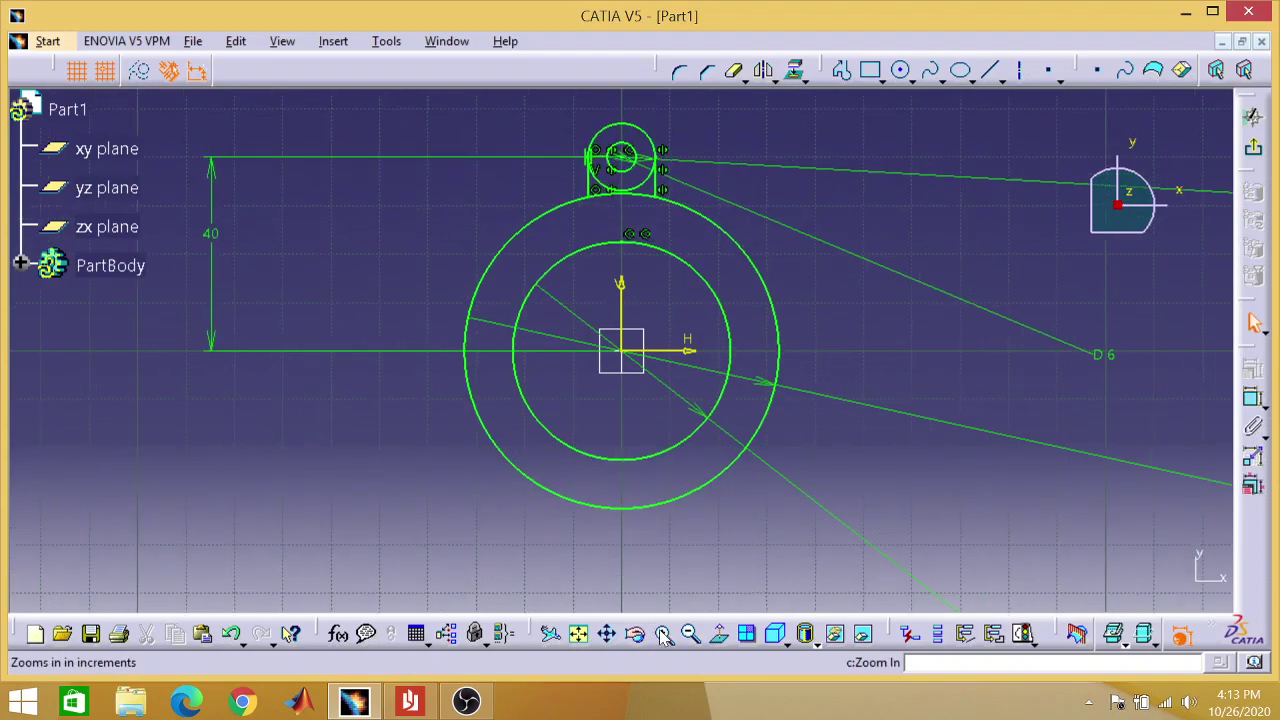
pyautogui.click(662, 634)
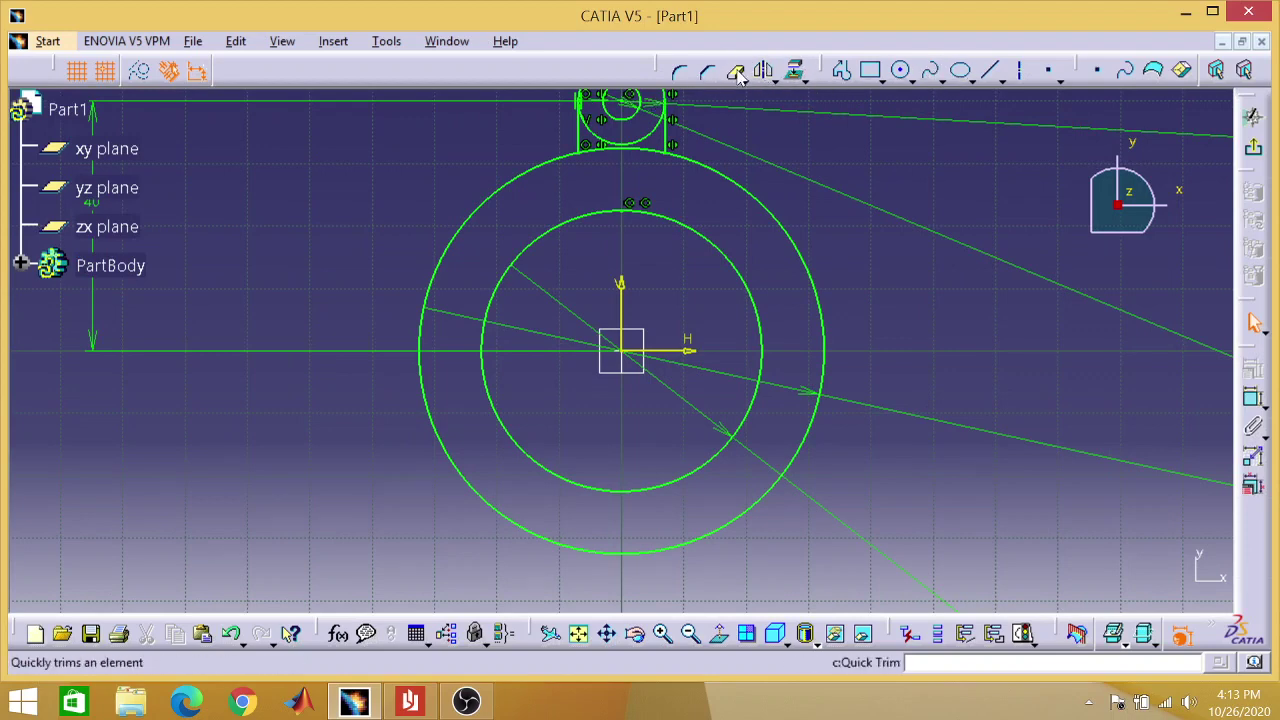
pyautogui.click(735, 70)
pyautogui.click(580, 138)
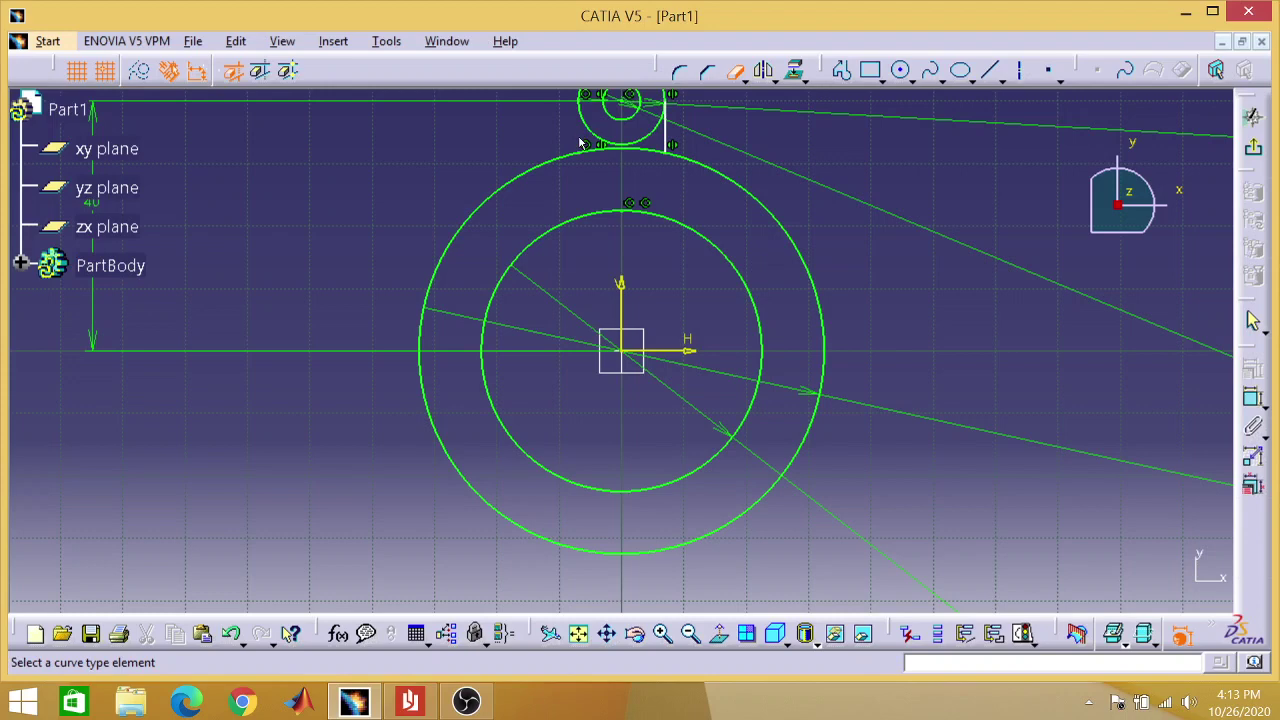
pyautogui.click(735, 70)
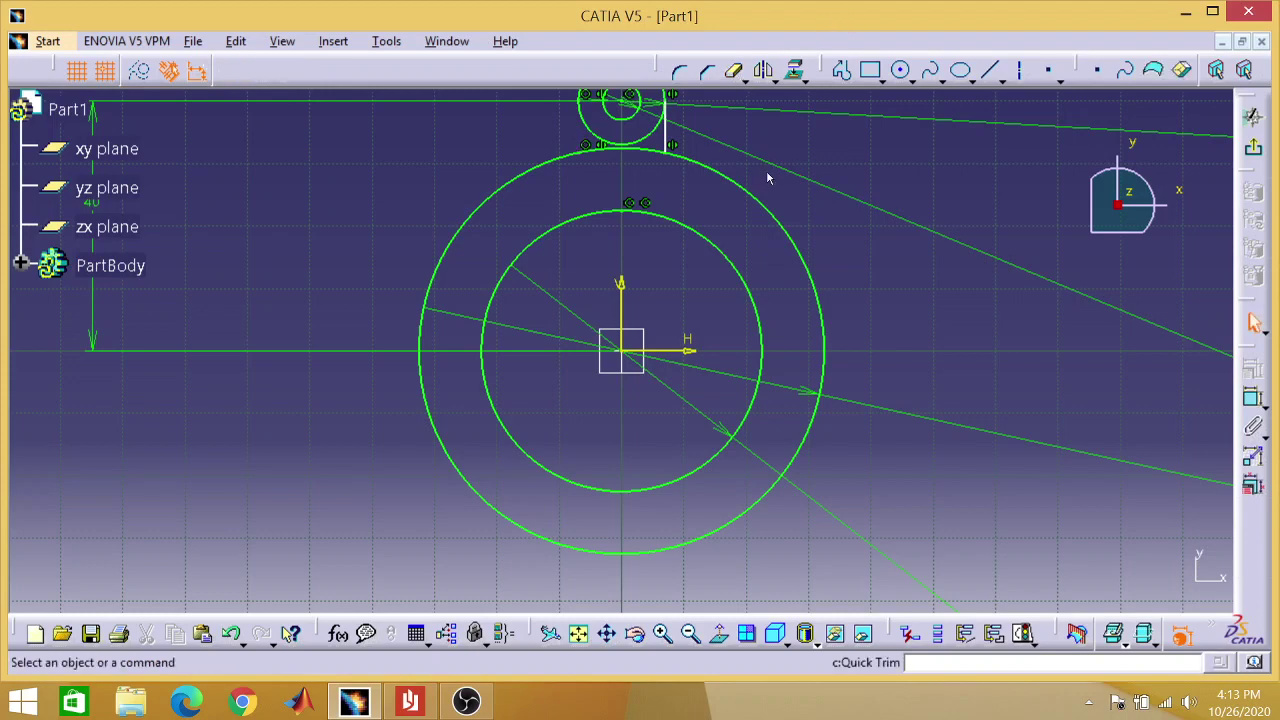
pyautogui.hotkey('ctrl', 'z')
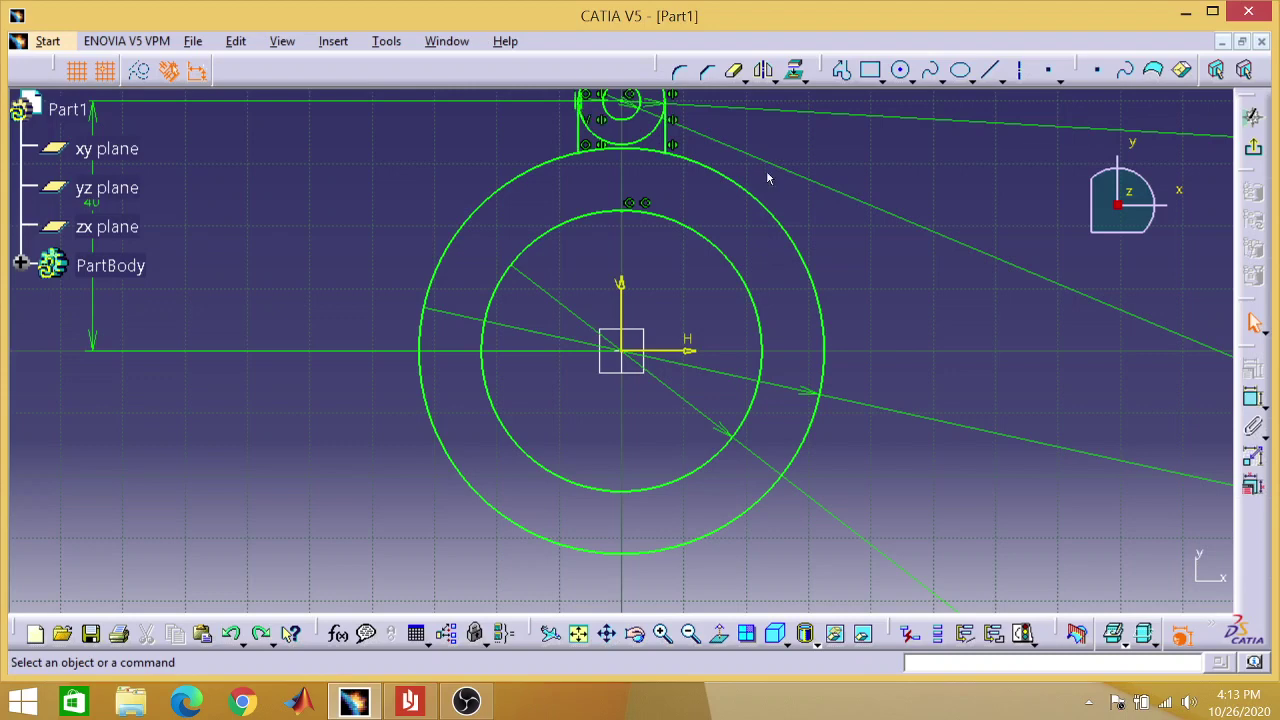
# - Trim away the 65 mm circle's arc between the lug's side lines and the lower arc of the lug's outer circle
pyautogui.click(735, 72)
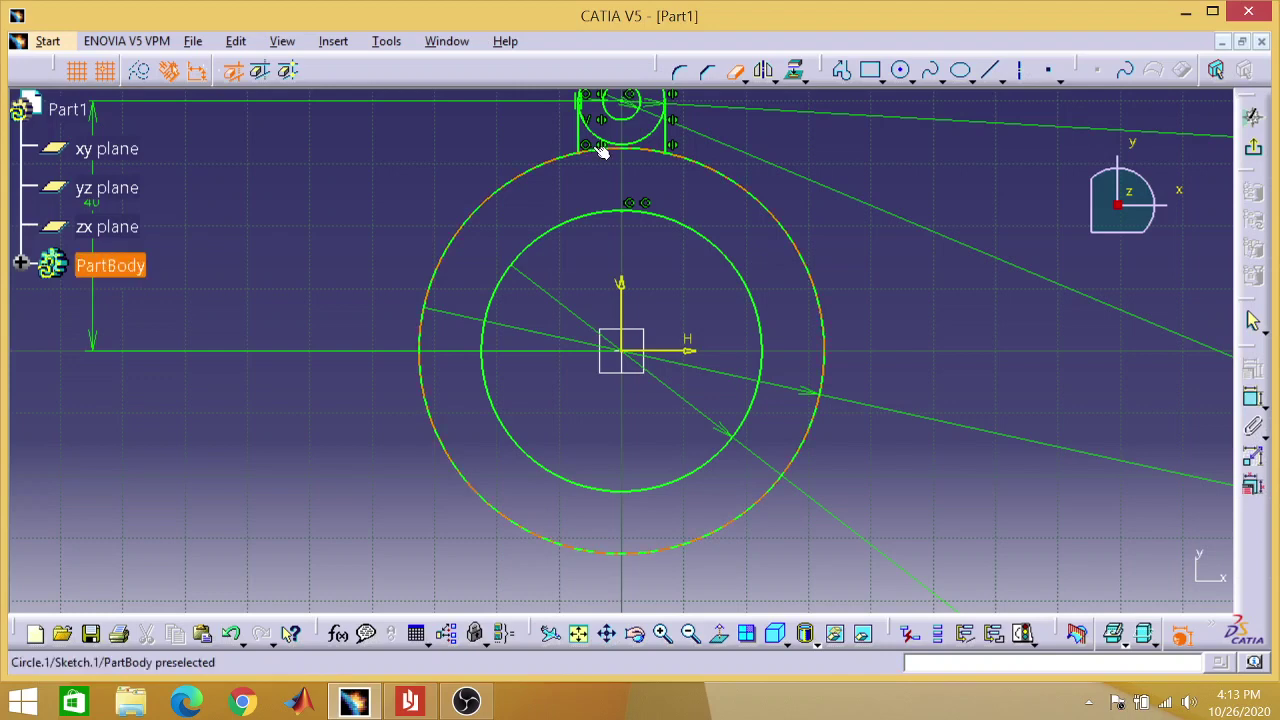
pyautogui.click(601, 150)
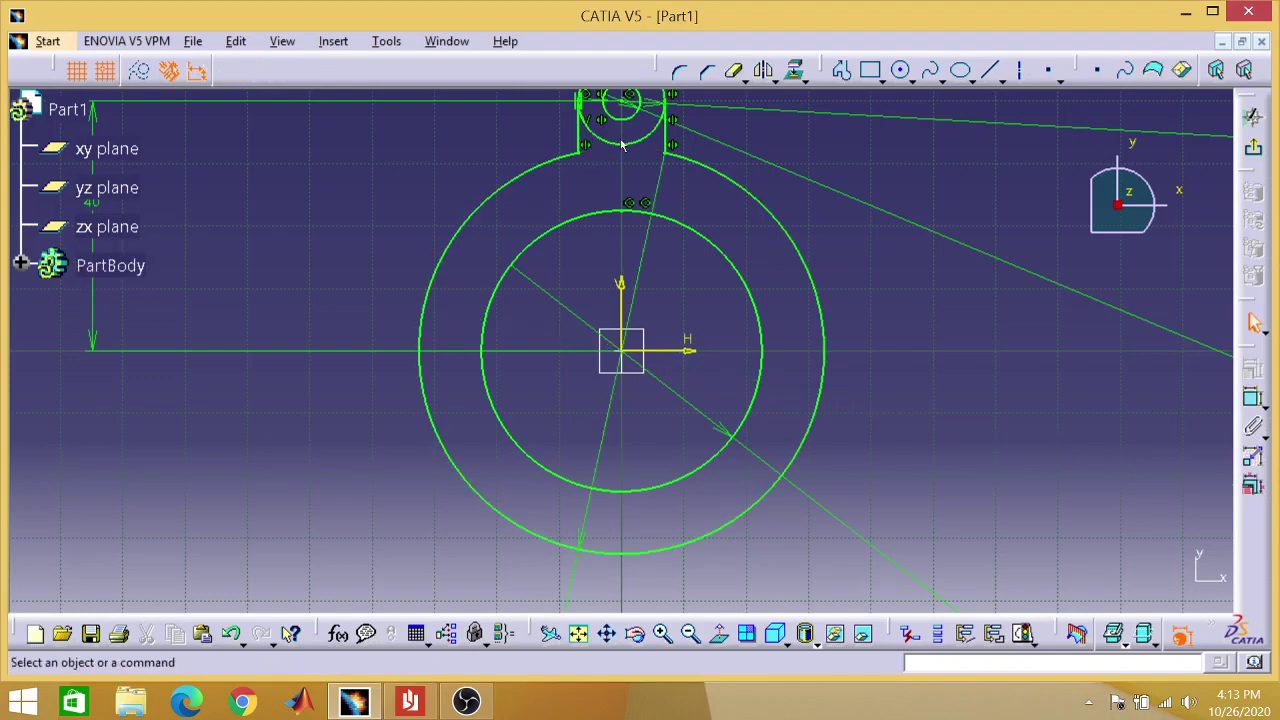
pyautogui.click(622, 147)
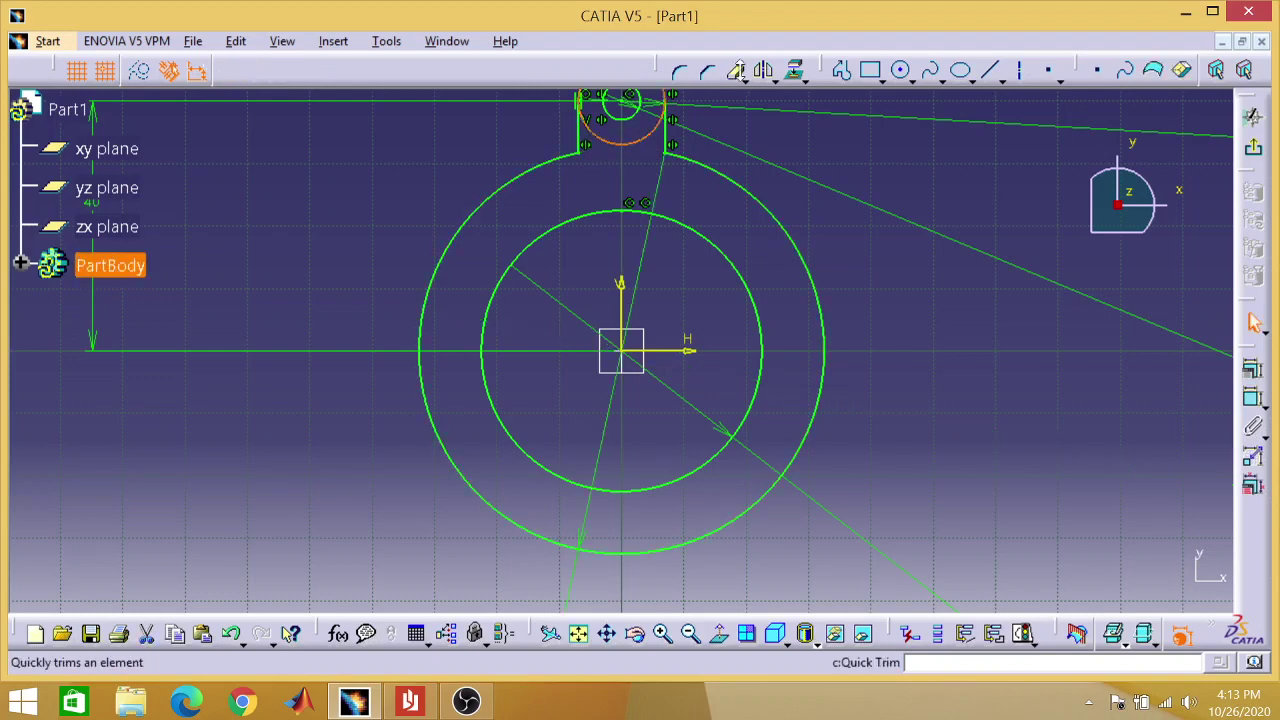
pyautogui.click(740, 75)
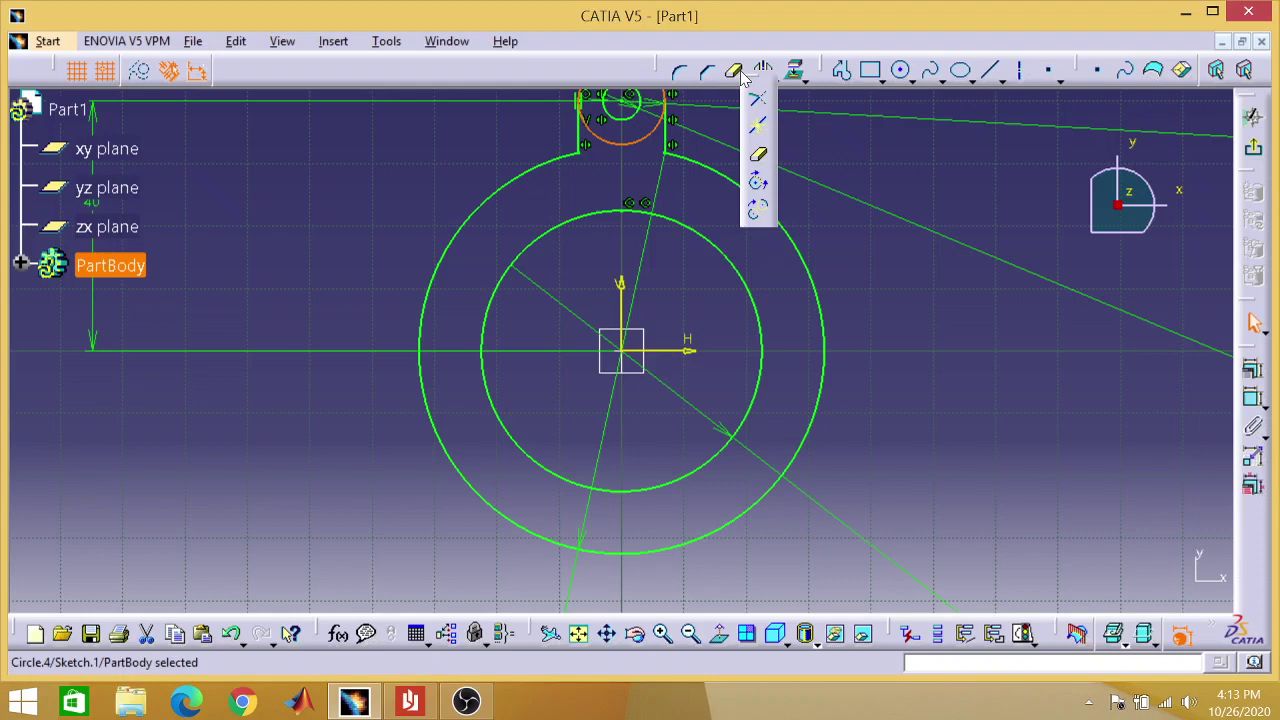
pyautogui.click(758, 158)
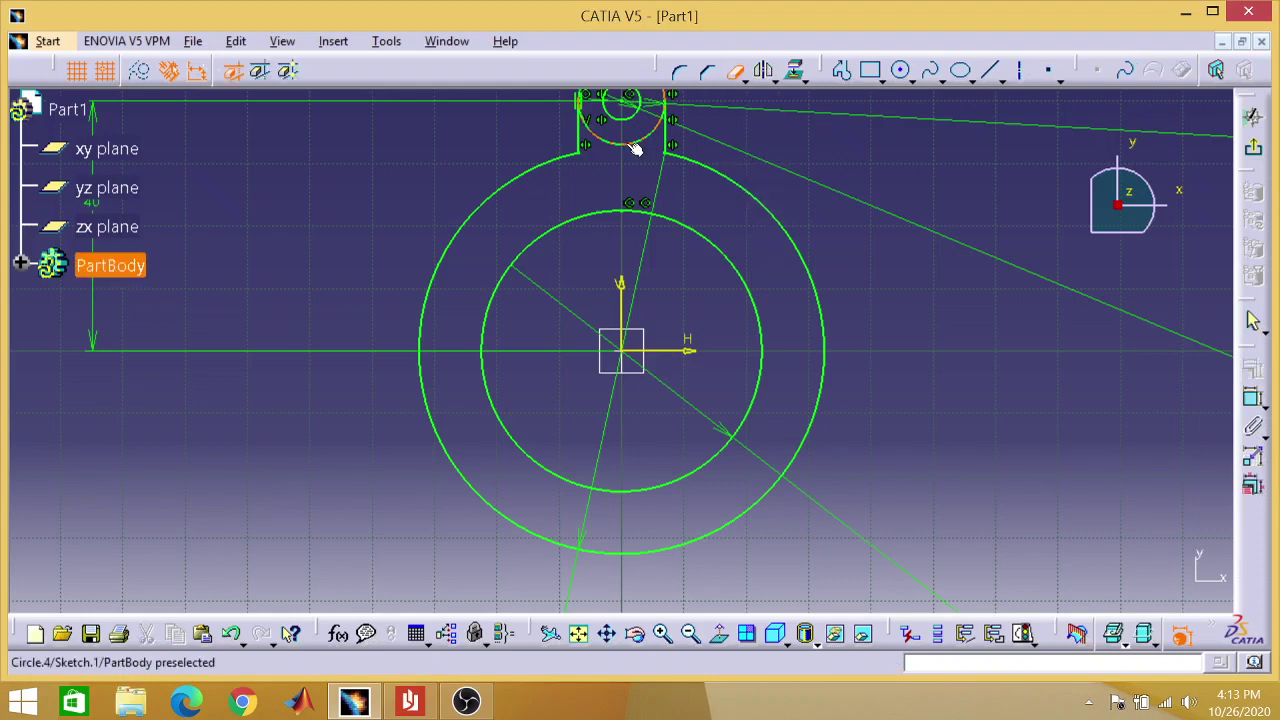
pyautogui.click(634, 148)
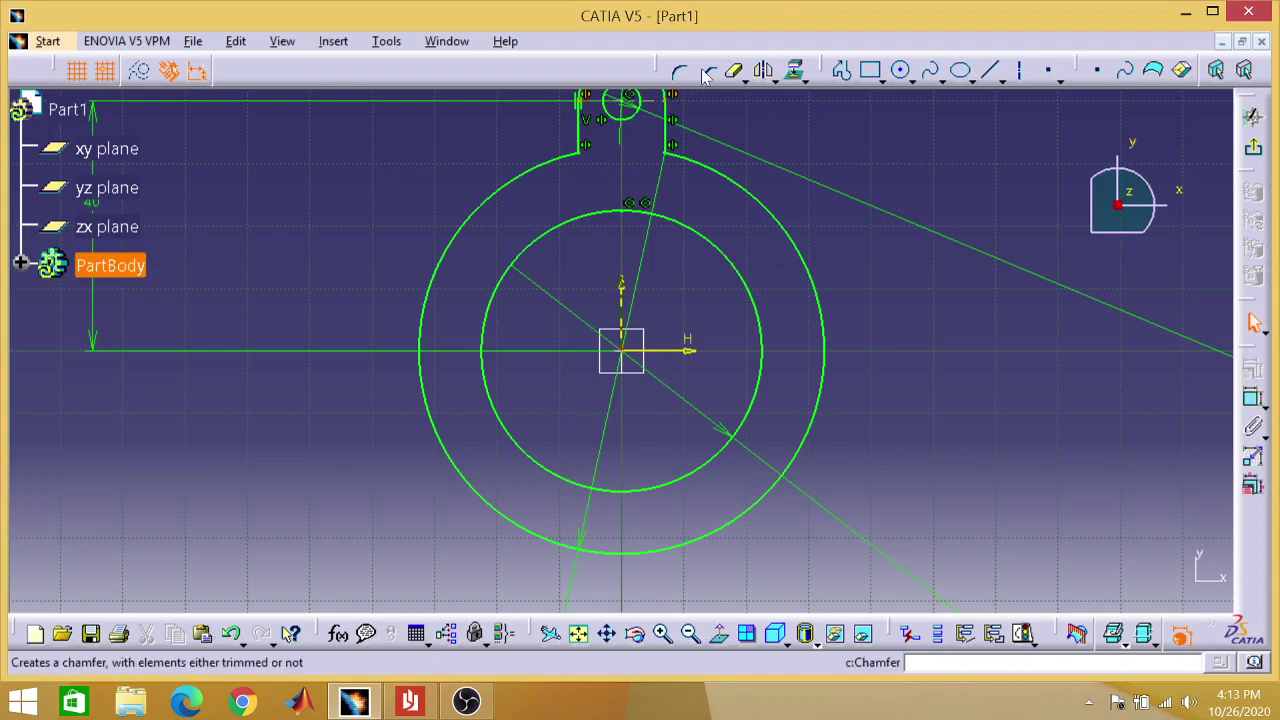
pyautogui.click(737, 77)
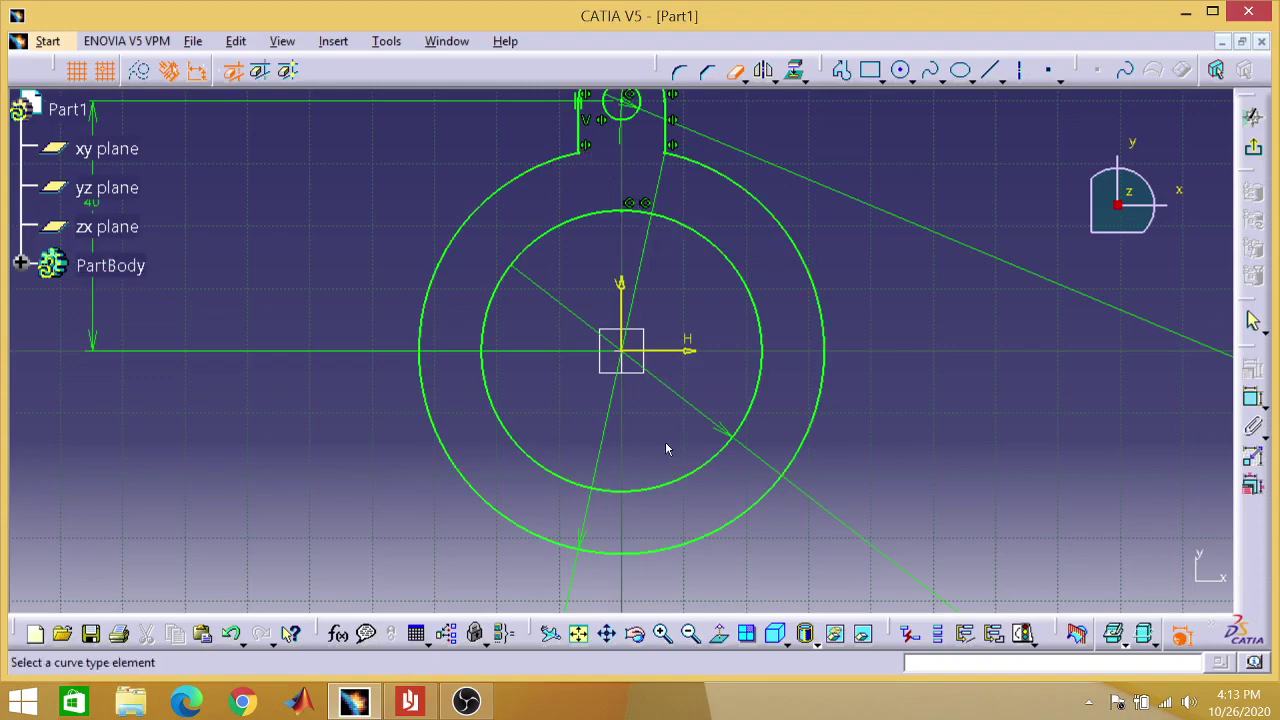
pyautogui.click(661, 634)
pyautogui.click(661, 634)
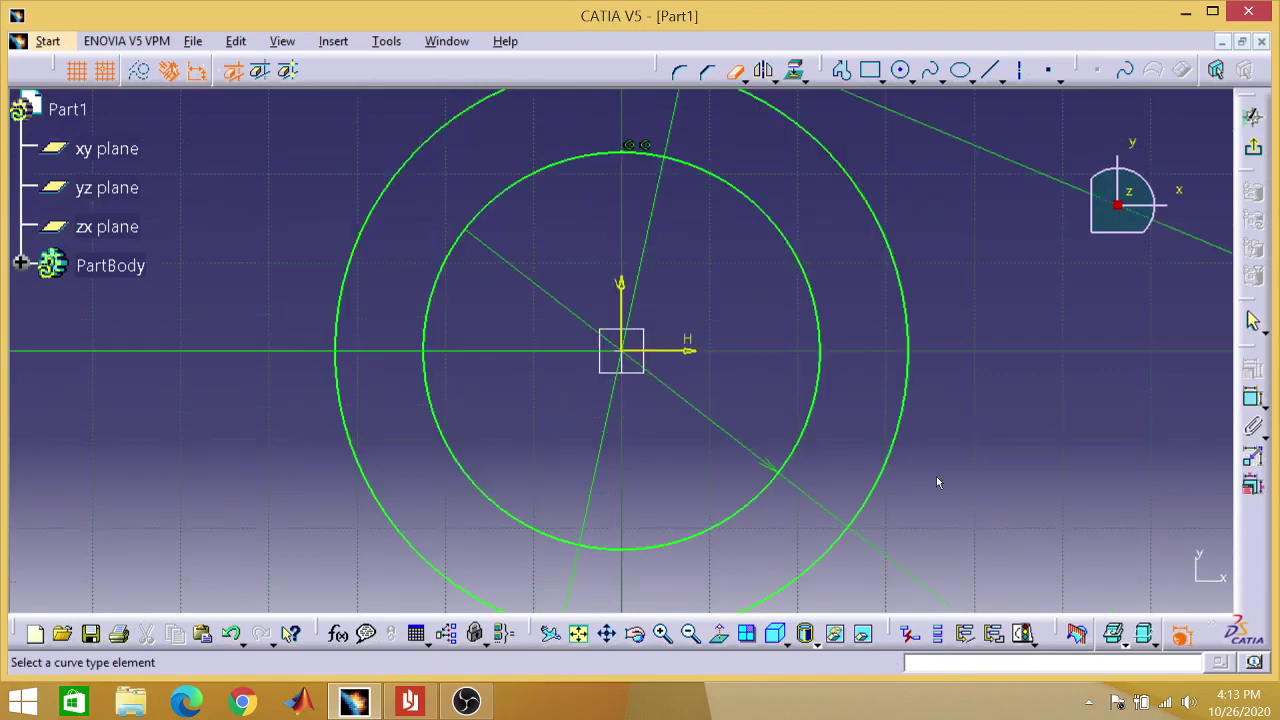
pyautogui.press('Up')
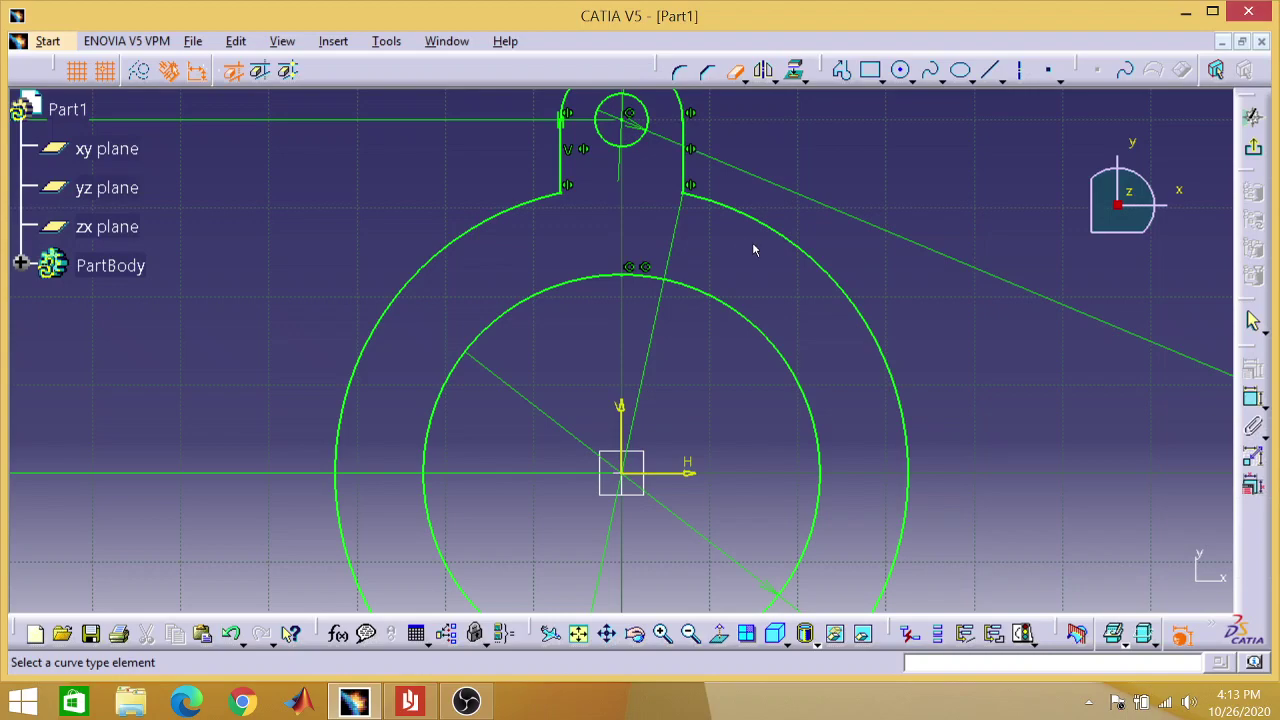
pyautogui.click(690, 634)
pyautogui.click(690, 634)
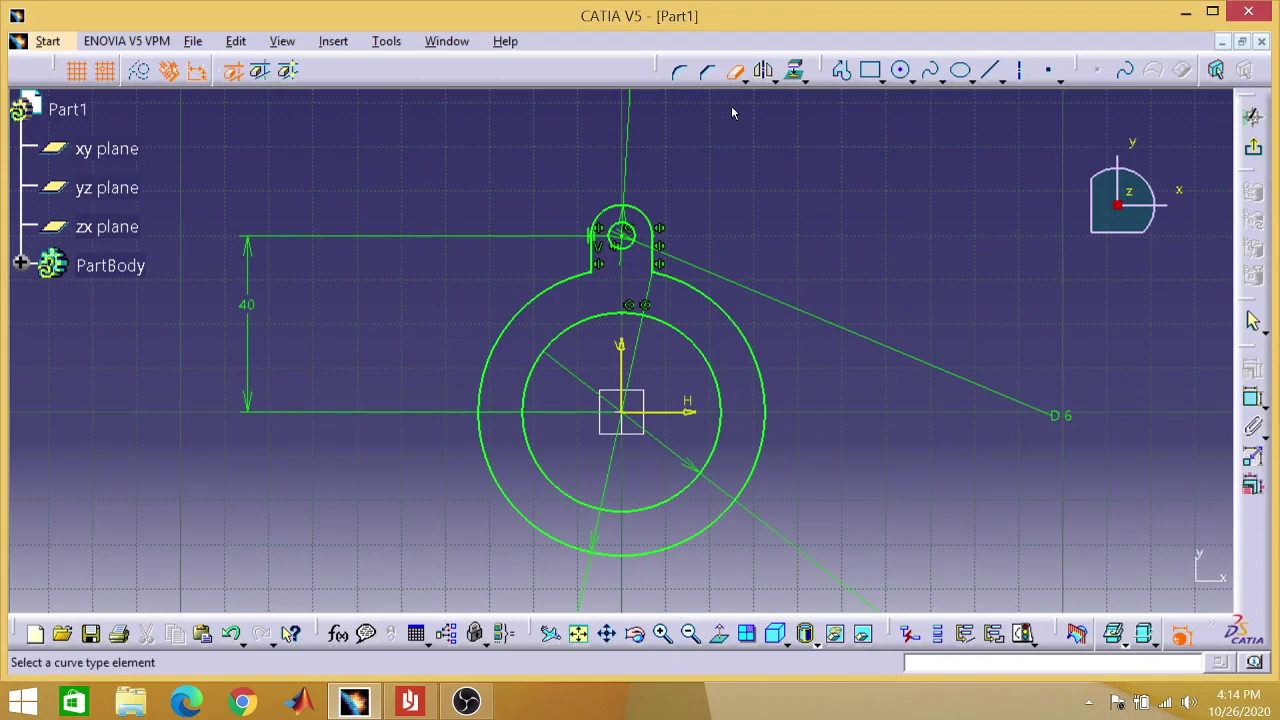
pyautogui.click(737, 76)
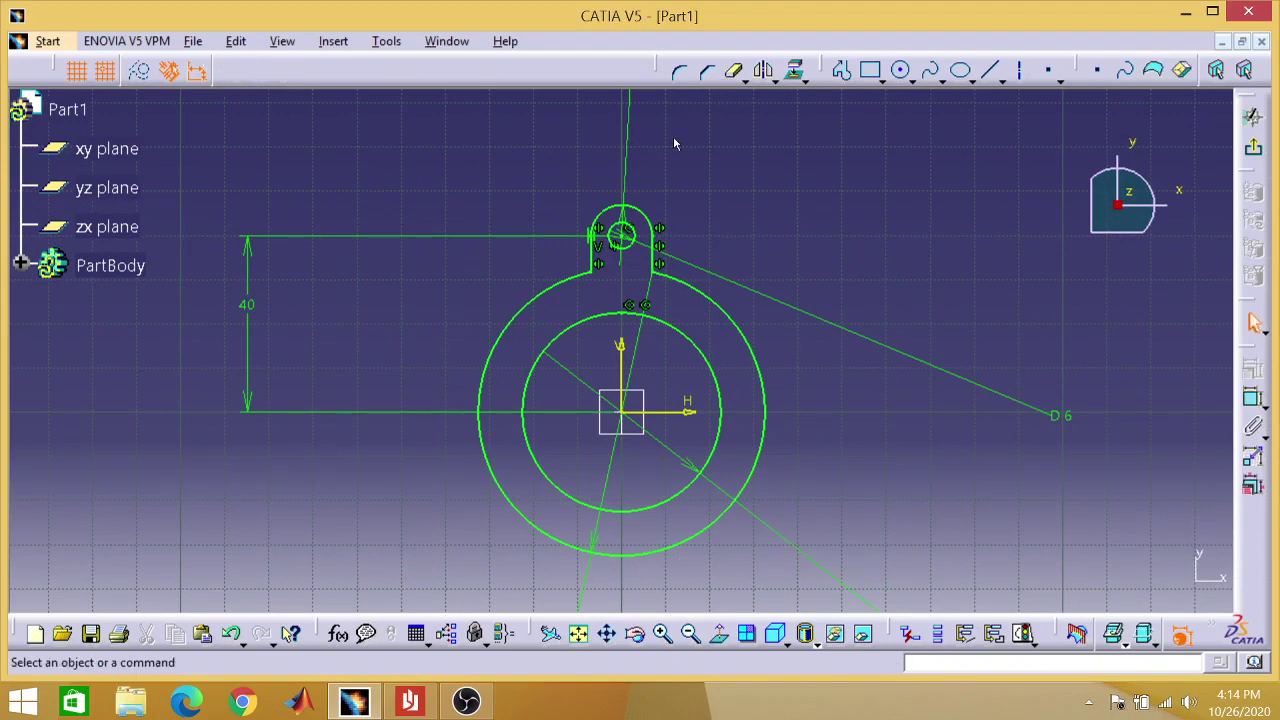
# - Rotate the lug's hole, outer arc and two side lines about the sketch origin in duplicate mode with 2 instances at 120 degrees
pyautogui.click(636, 248)
pyautogui.keyDown('ctrl'); pyautogui.click(643, 214); pyautogui.keyUp('ctrl')
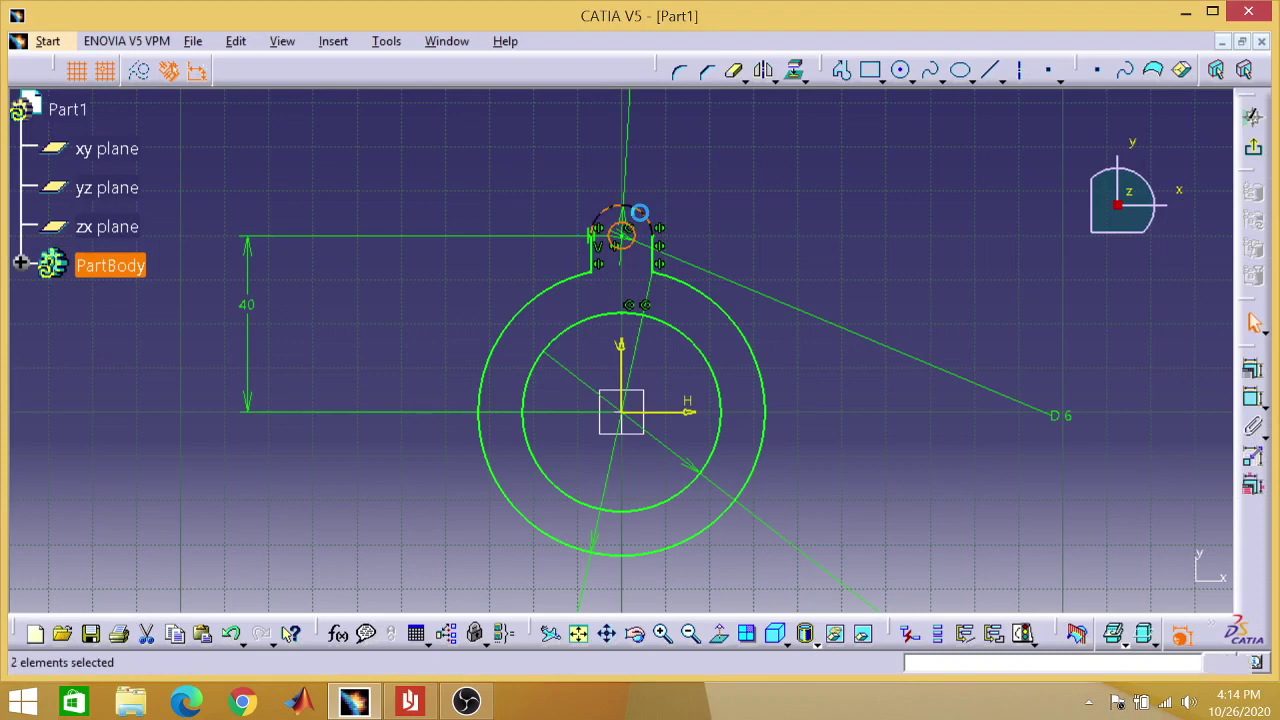
pyautogui.keyDown('ctrl'); pyautogui.click(658, 256); pyautogui.keyUp('ctrl')
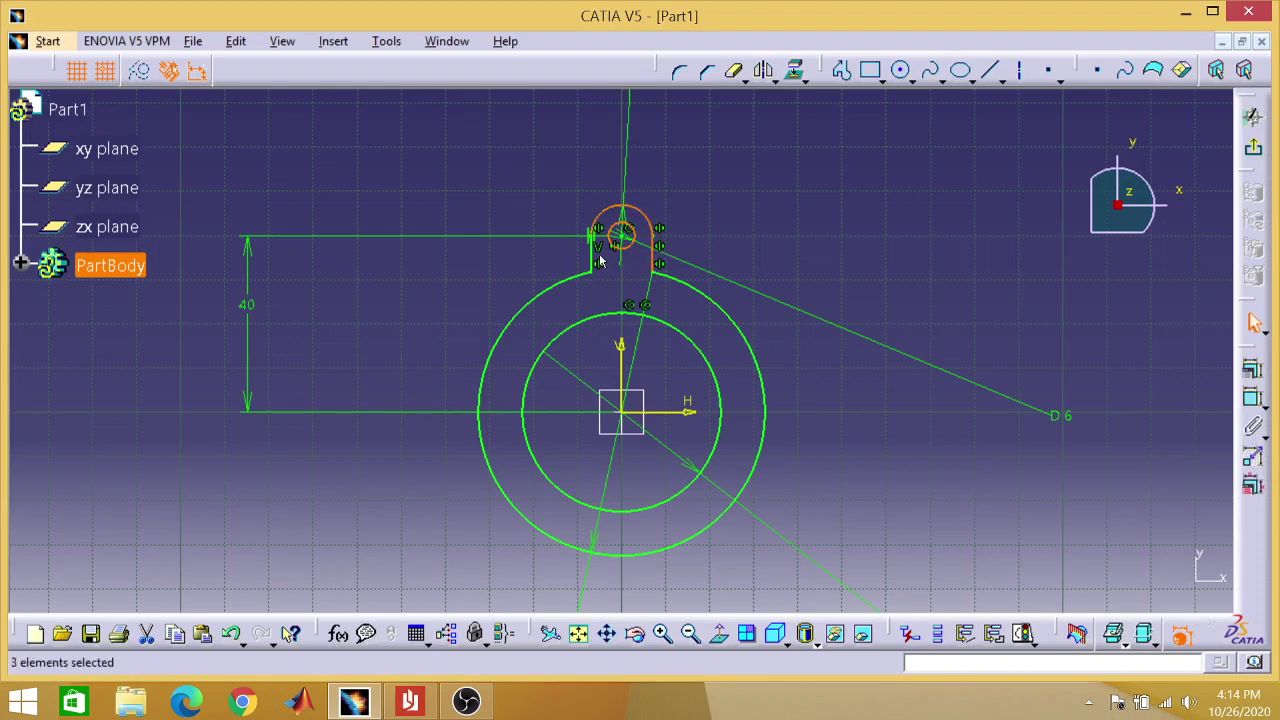
pyautogui.keyDown('ctrl'); pyautogui.click(597, 258); pyautogui.keyUp('ctrl')
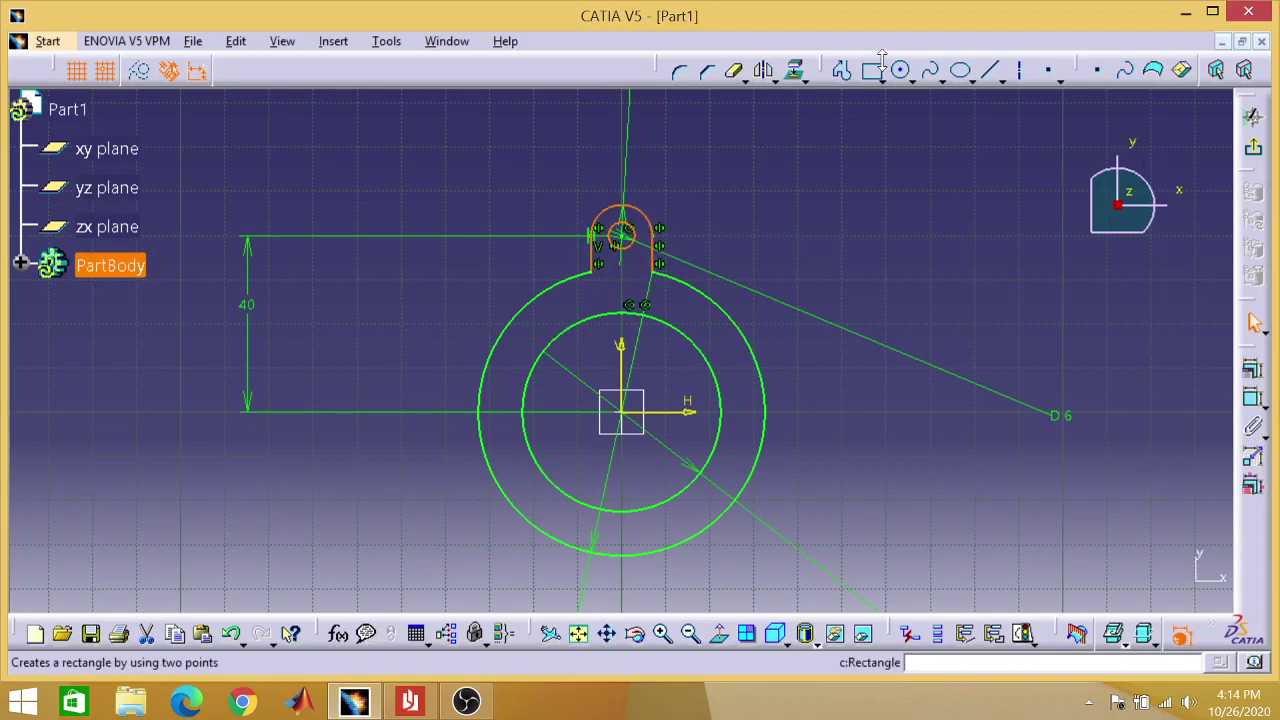
pyautogui.click(773, 80)
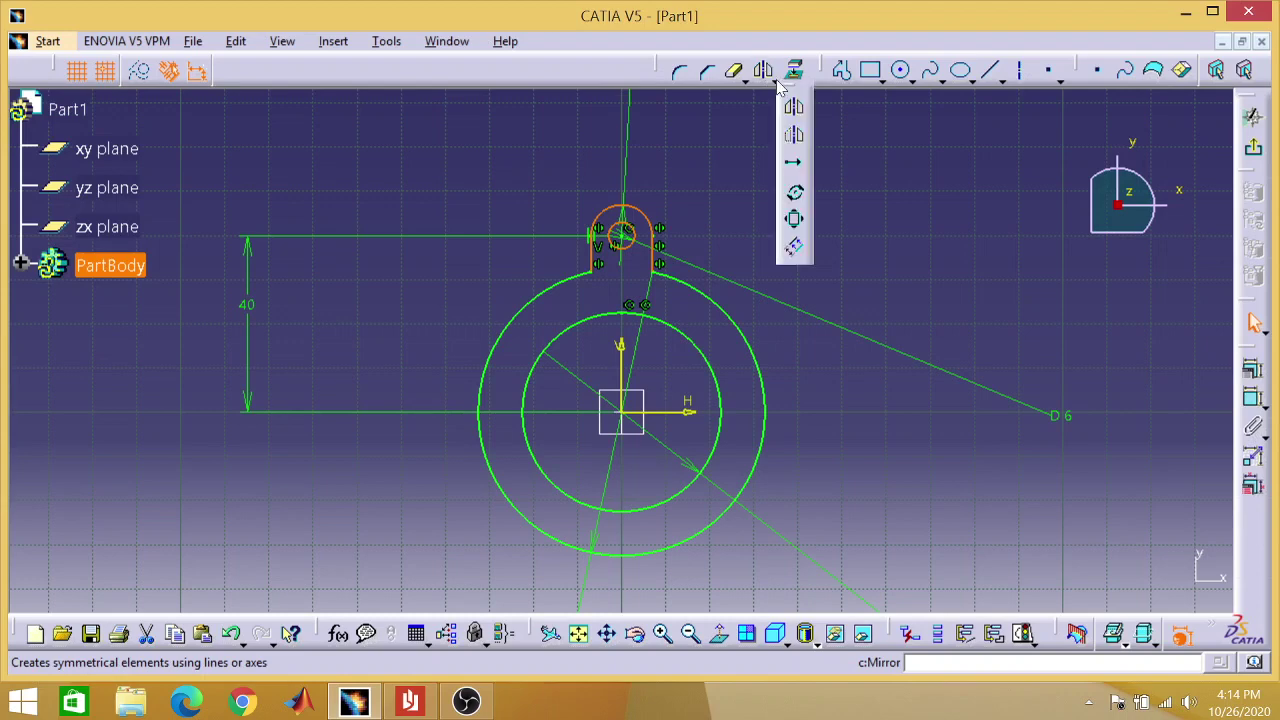
pyautogui.click(795, 195)
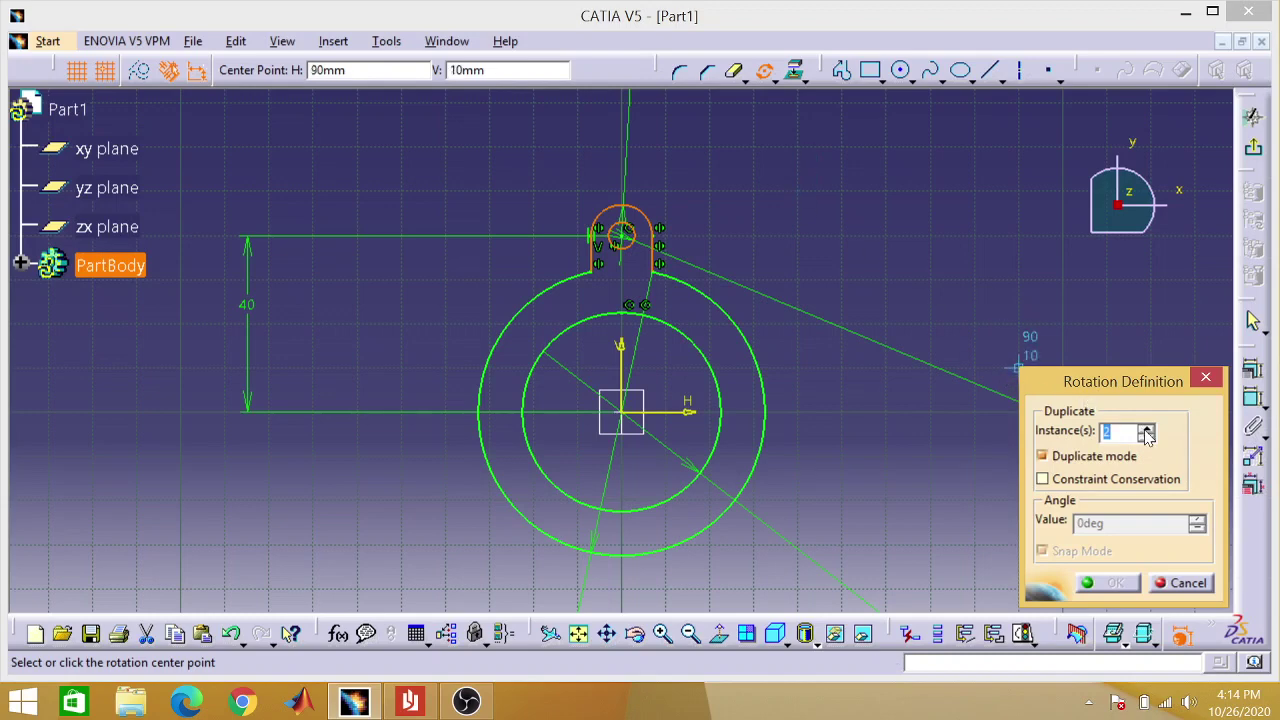
pyautogui.write('2')
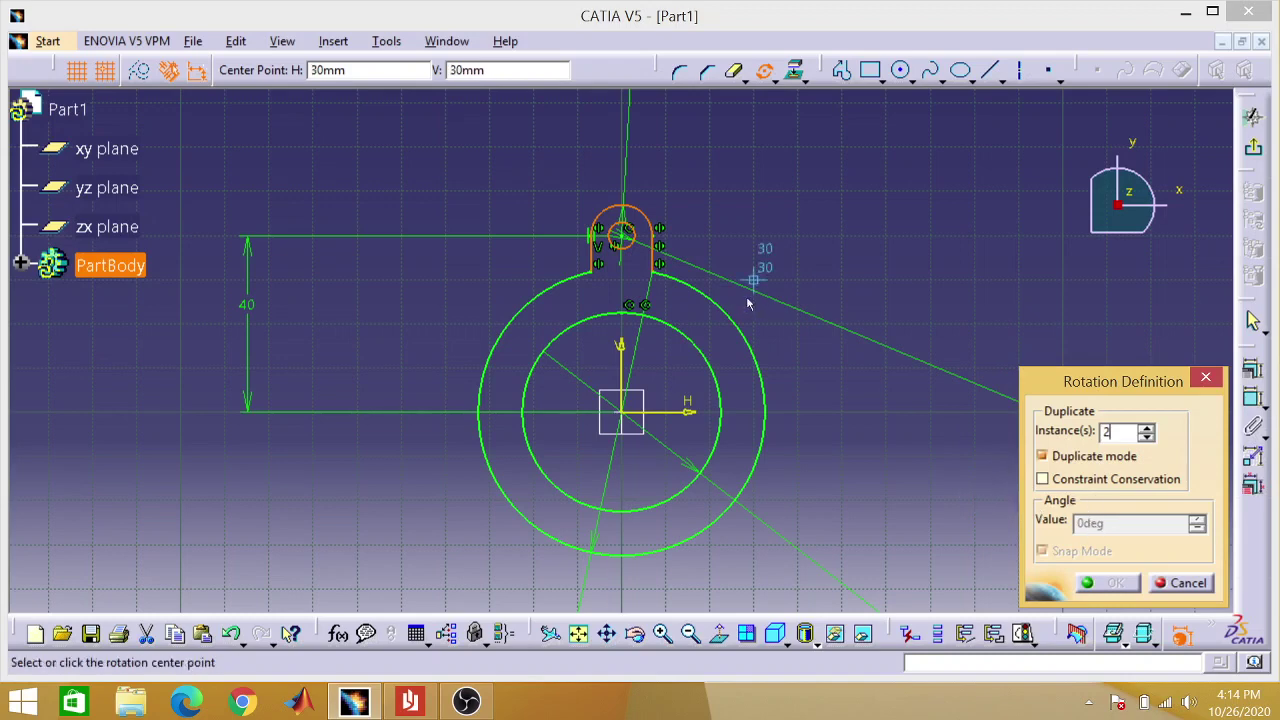
pyautogui.click(624, 412)
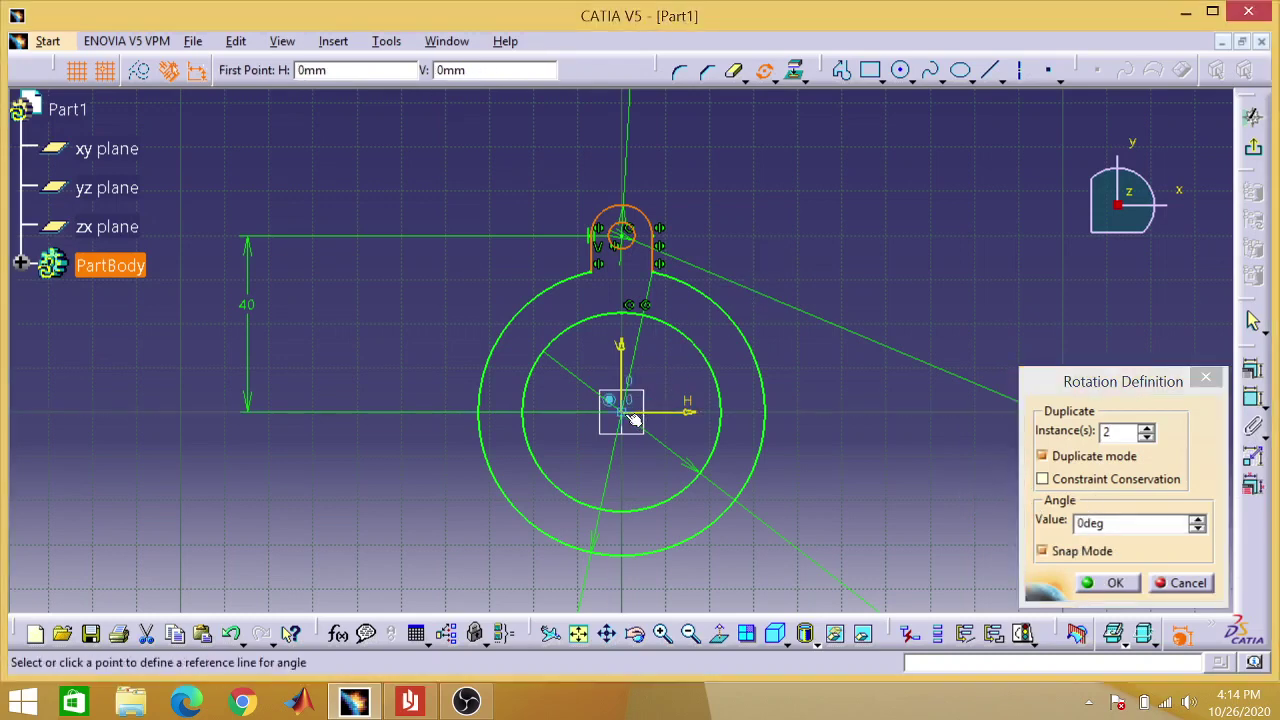
pyautogui.click(628, 209)
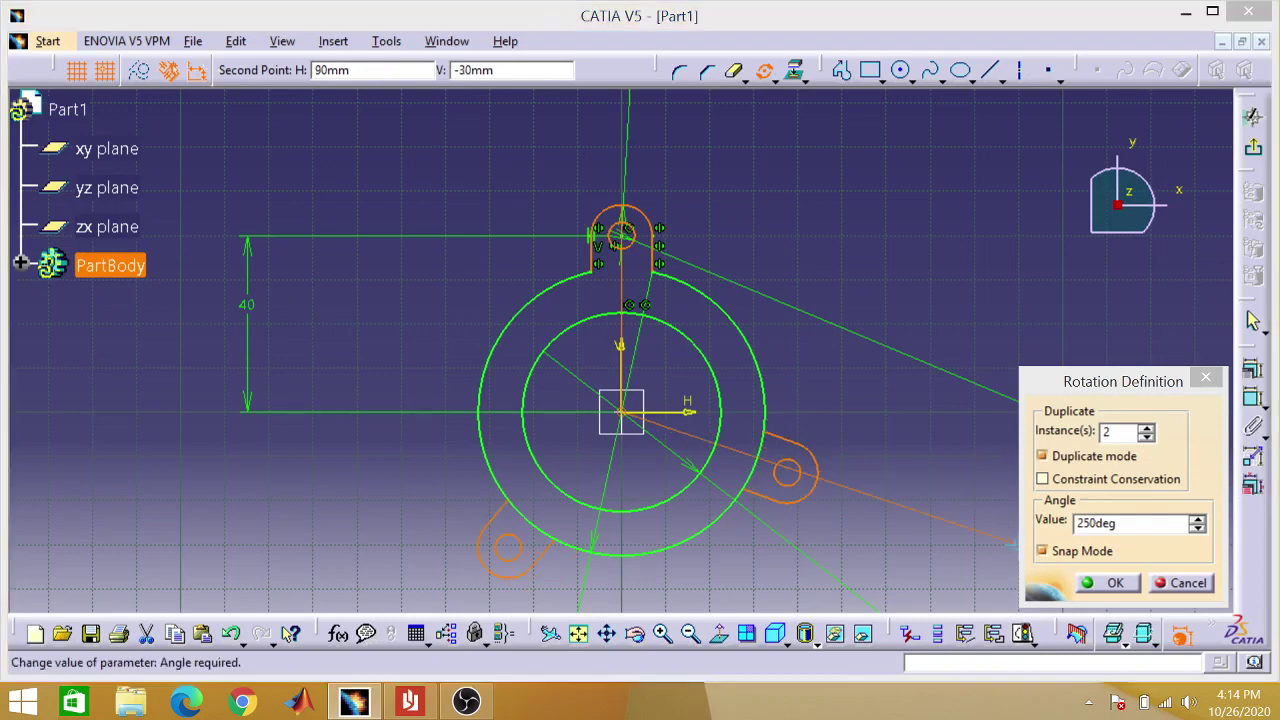
pyautogui.press('BackSpace')
pyautogui.press('BackSpace')
pyautogui.press('BackSpace')
pyautogui.press('BackSpace')
pyautogui.press('BackSpace')
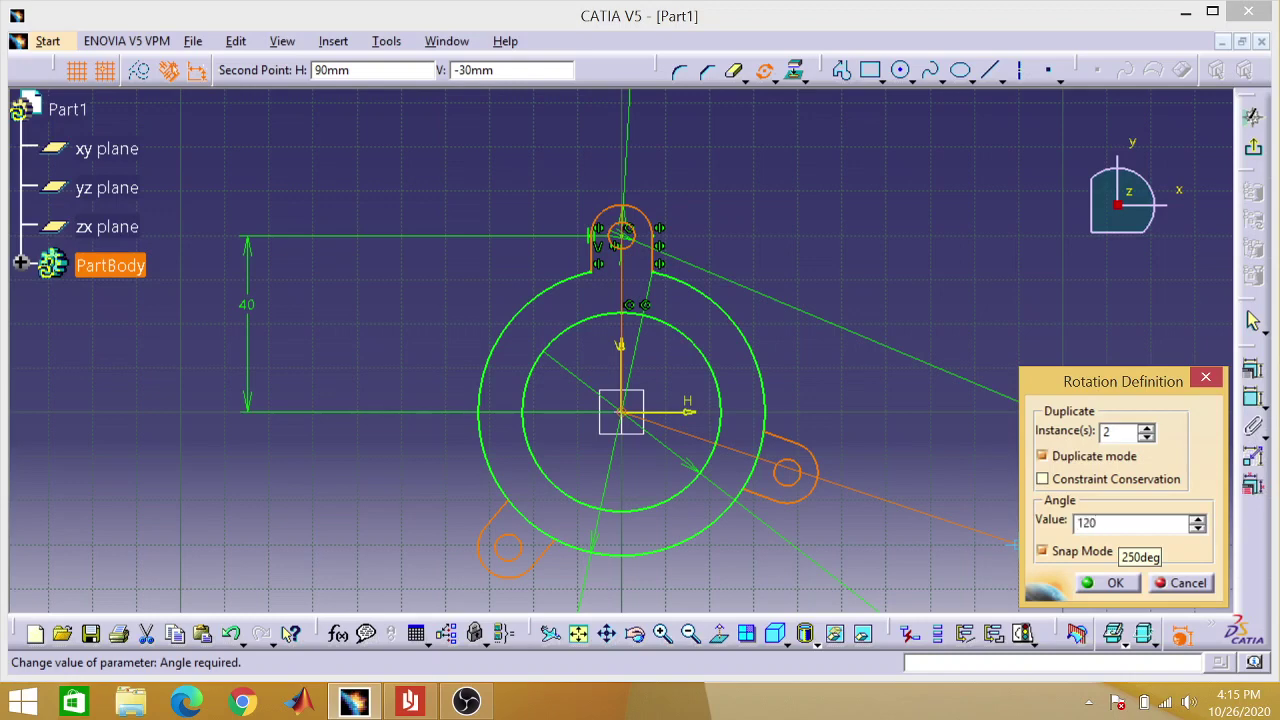
pyautogui.press('Return')
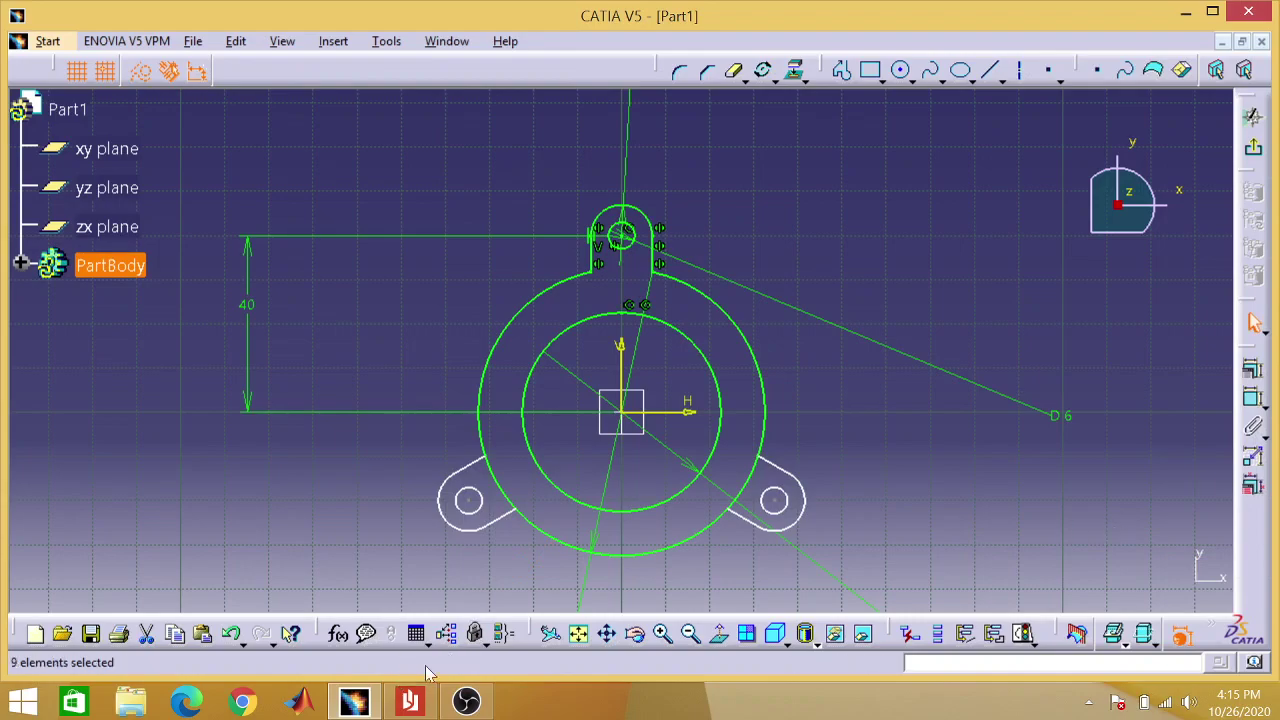
# - Check the lug layout against the drawing, and trim away the body circle's arcs inside the two rotated lugs
pyautogui.click(409, 701)
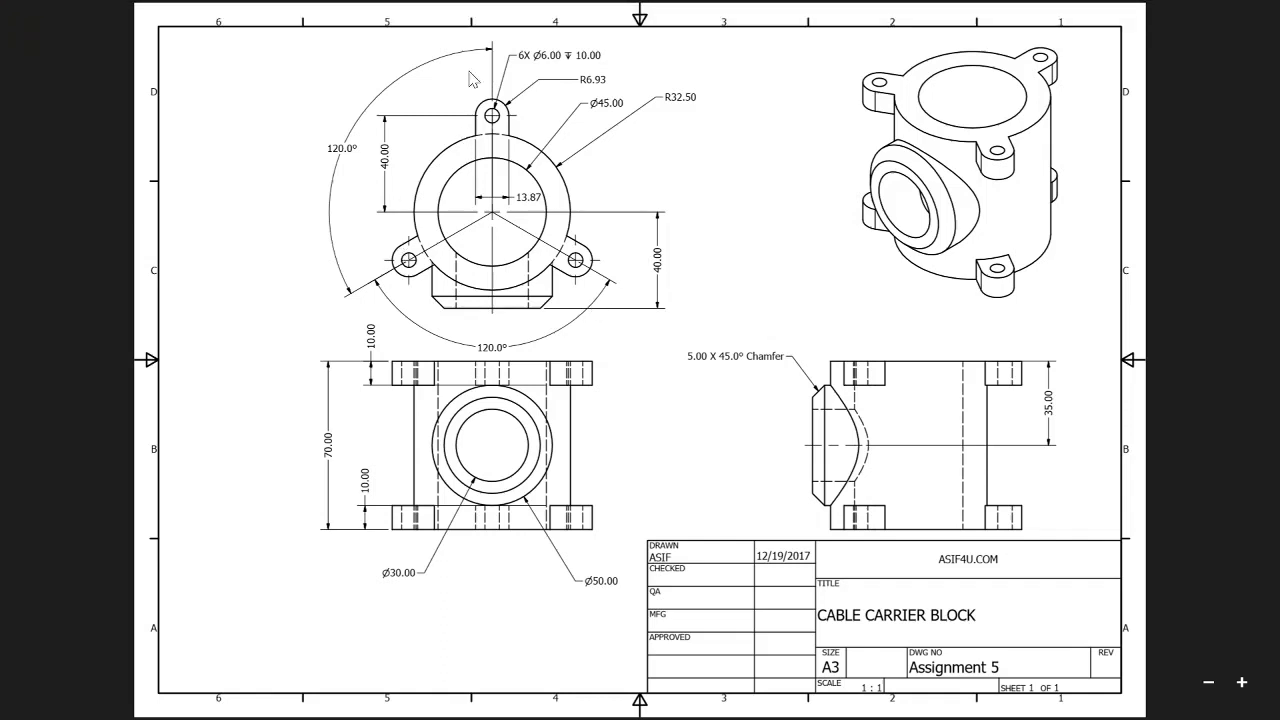
pyautogui.click(1238, 18)
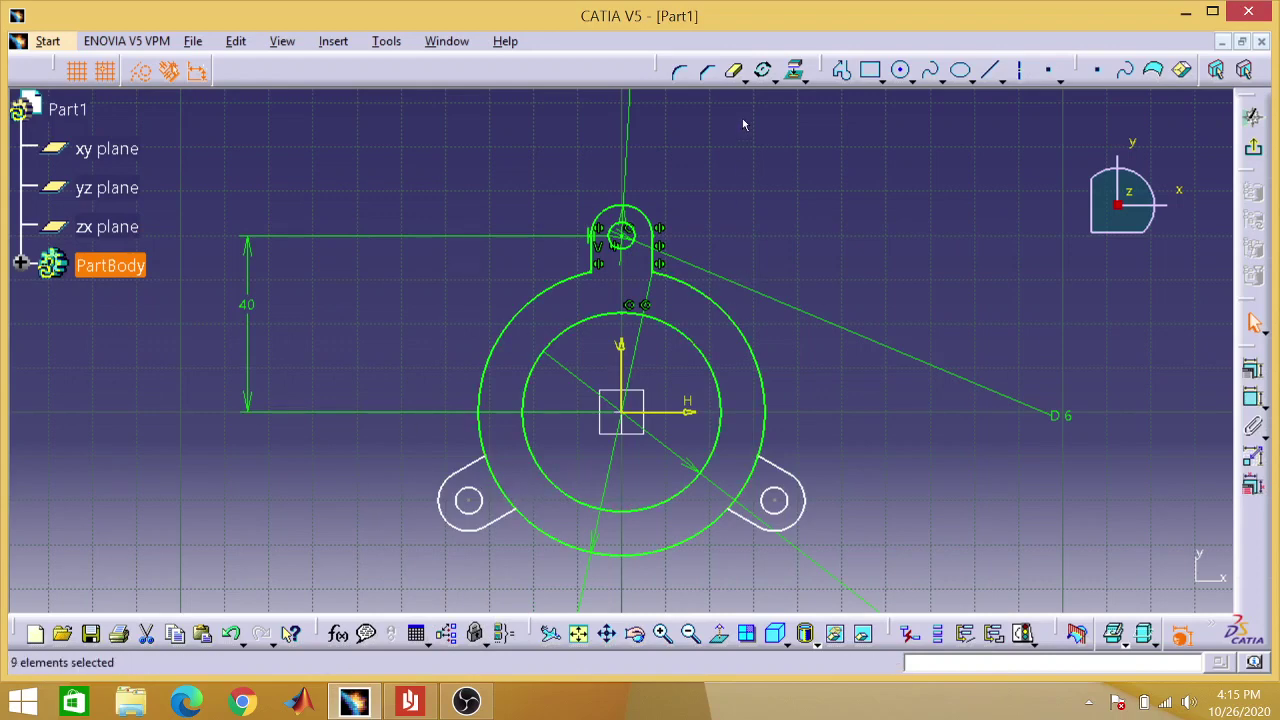
pyautogui.click(735, 70)
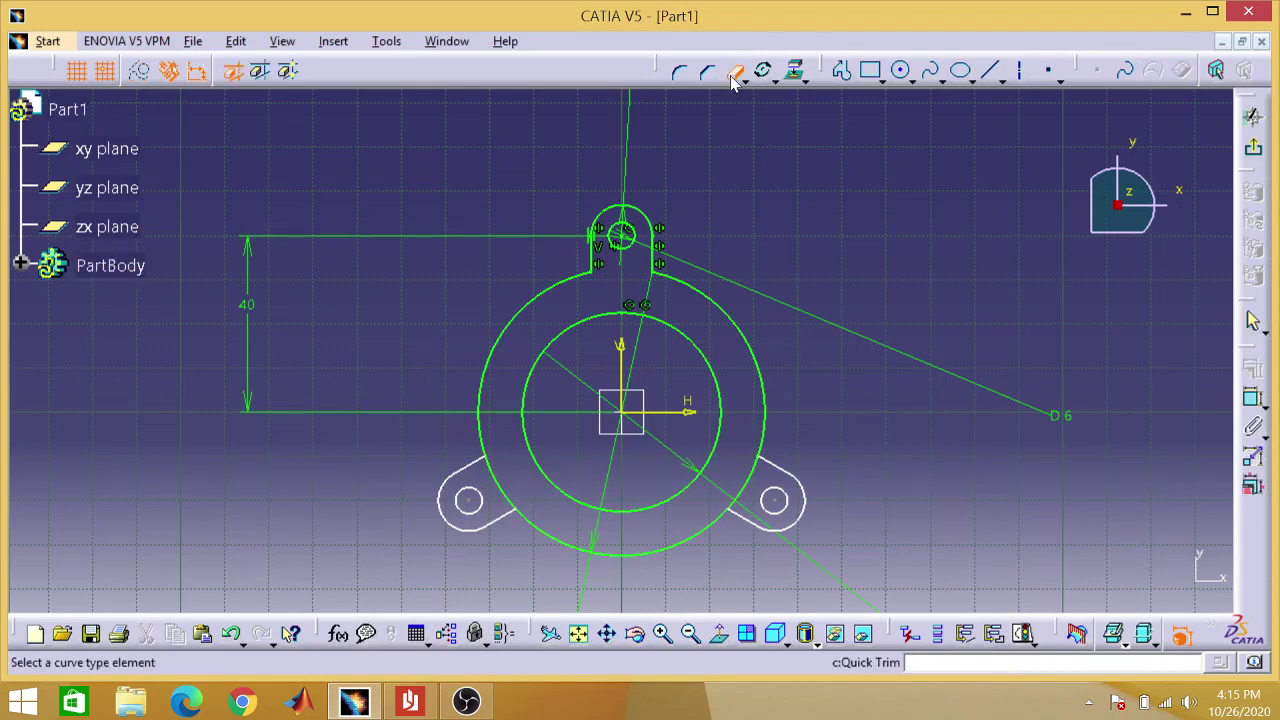
pyautogui.click(752, 494)
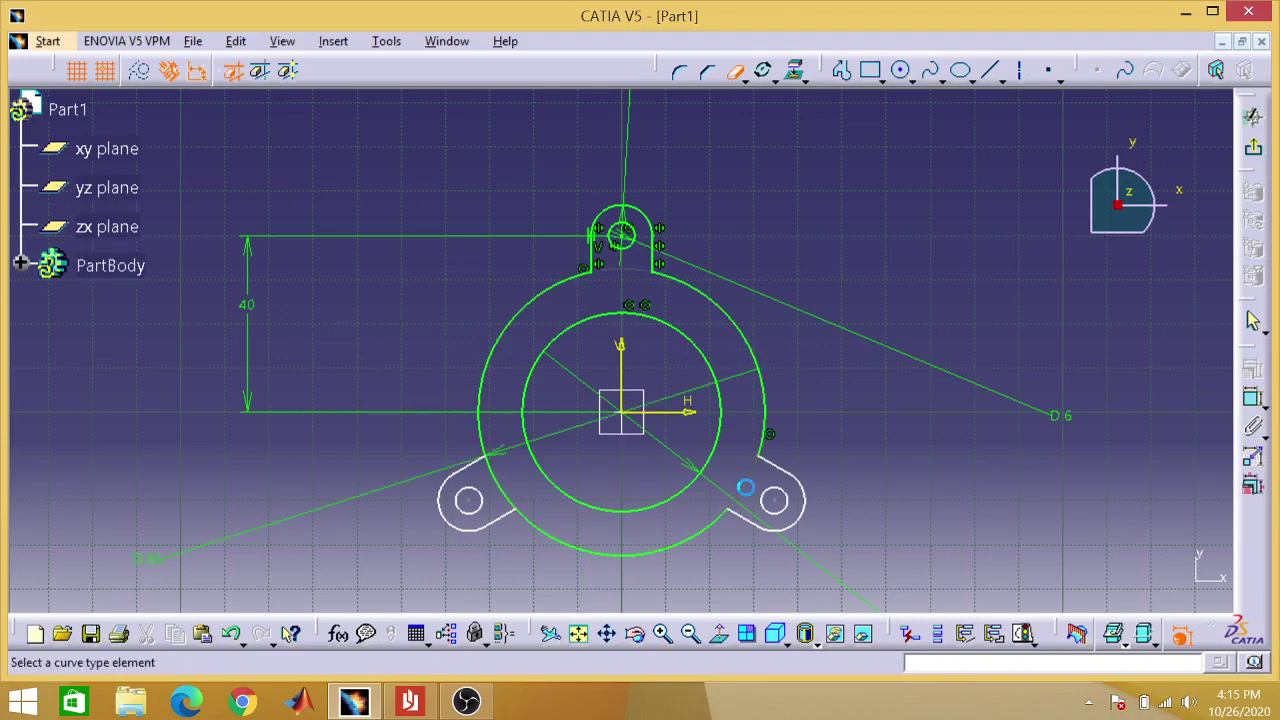
pyautogui.click(502, 481)
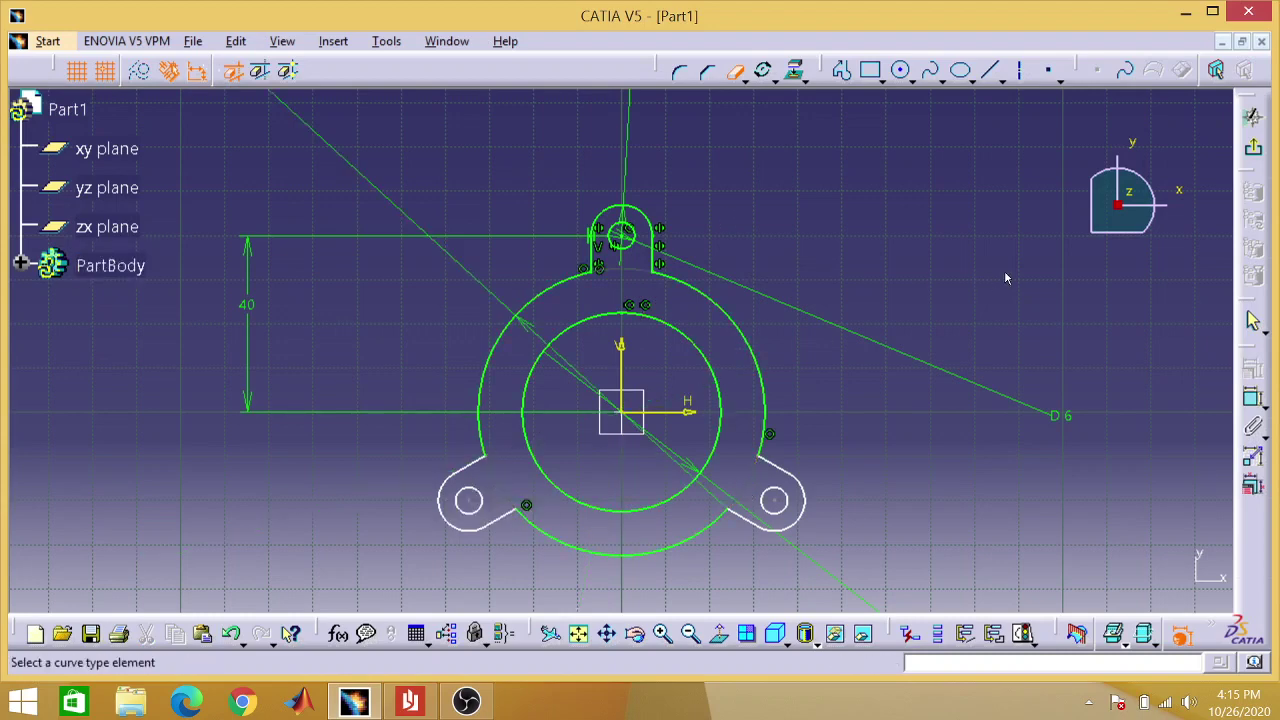
pyautogui.click(736, 71)
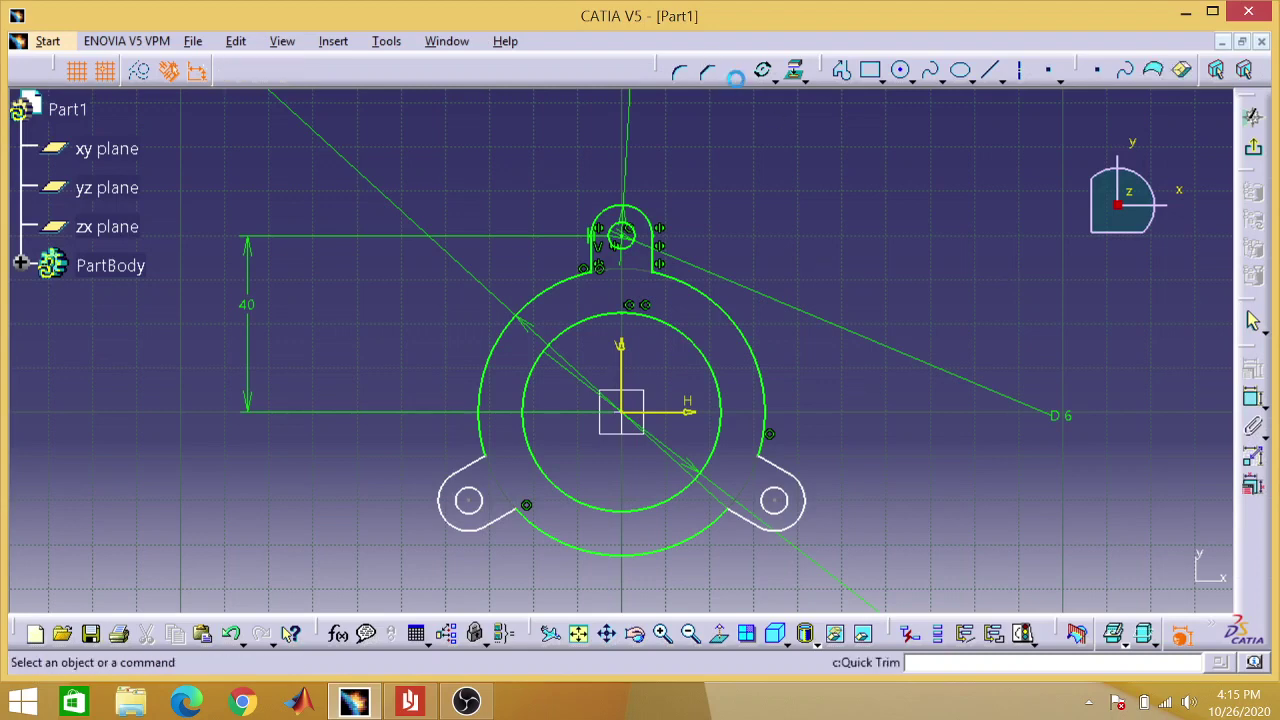
# - Exit the sketch and pad the profile with a length of 35 mm and mirrored extent, checking the height in the drawing
pyautogui.click(1256, 152)
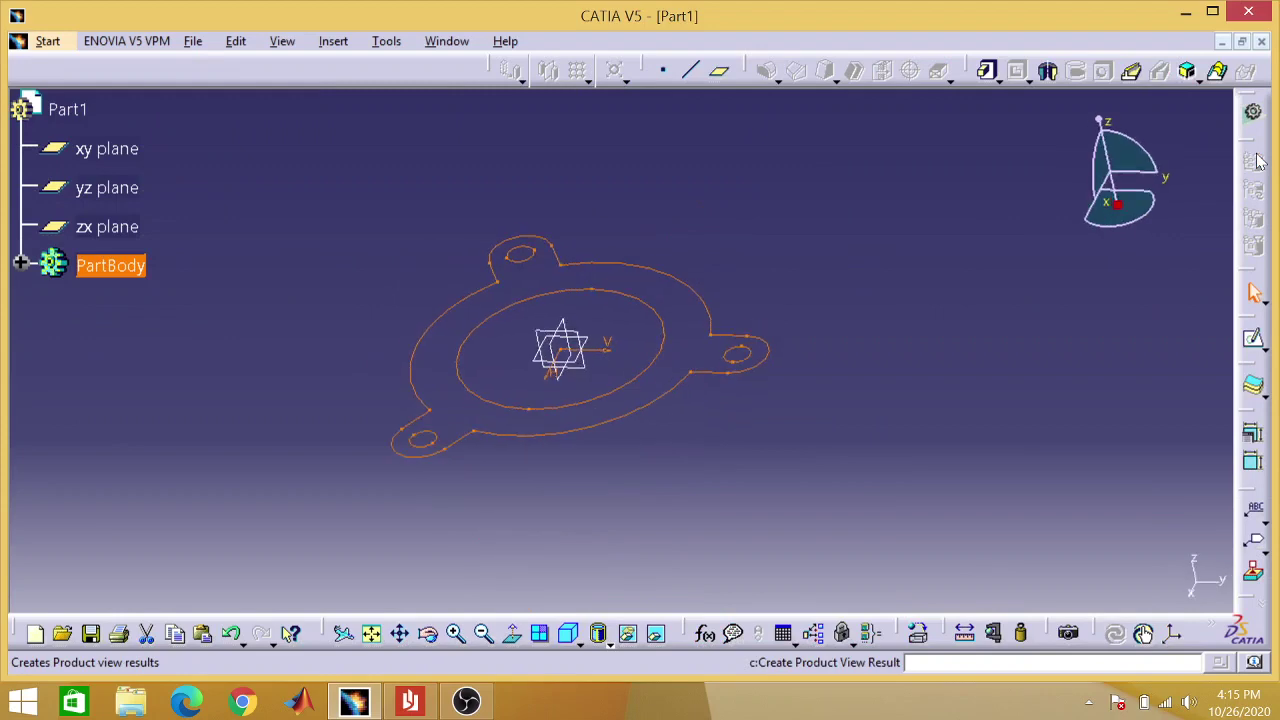
pyautogui.click(988, 72)
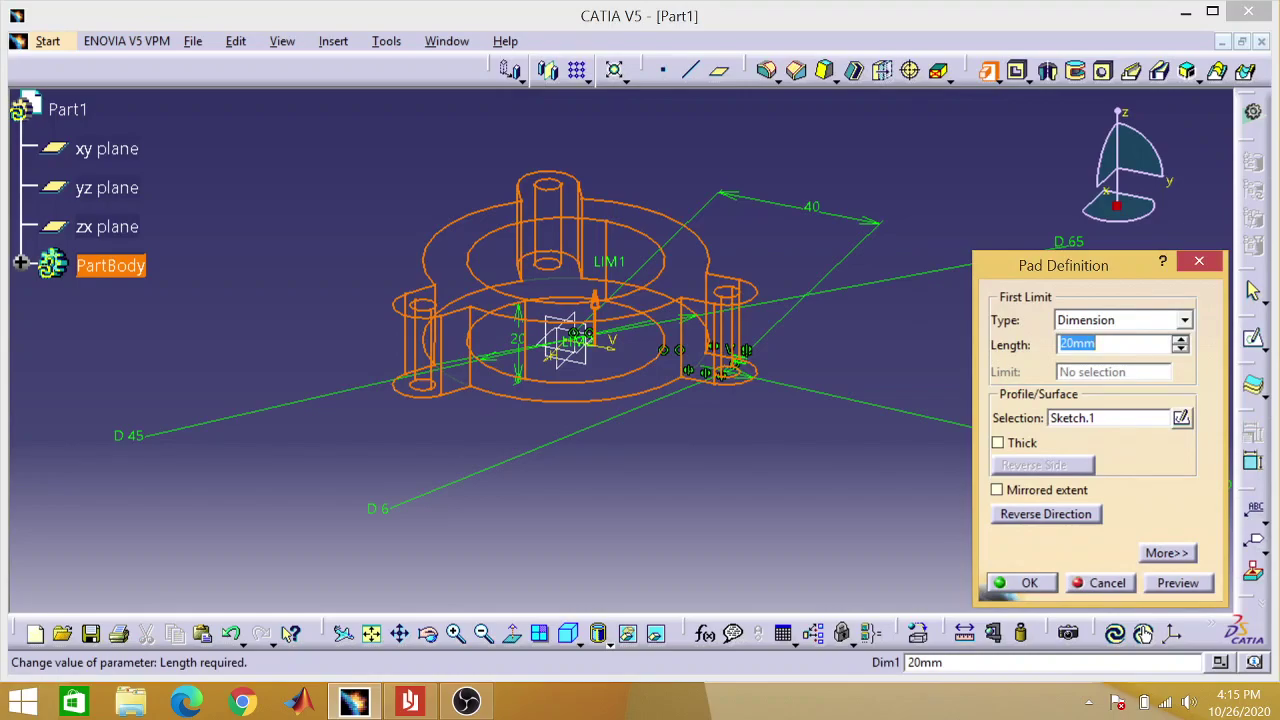
pyautogui.click(409, 700)
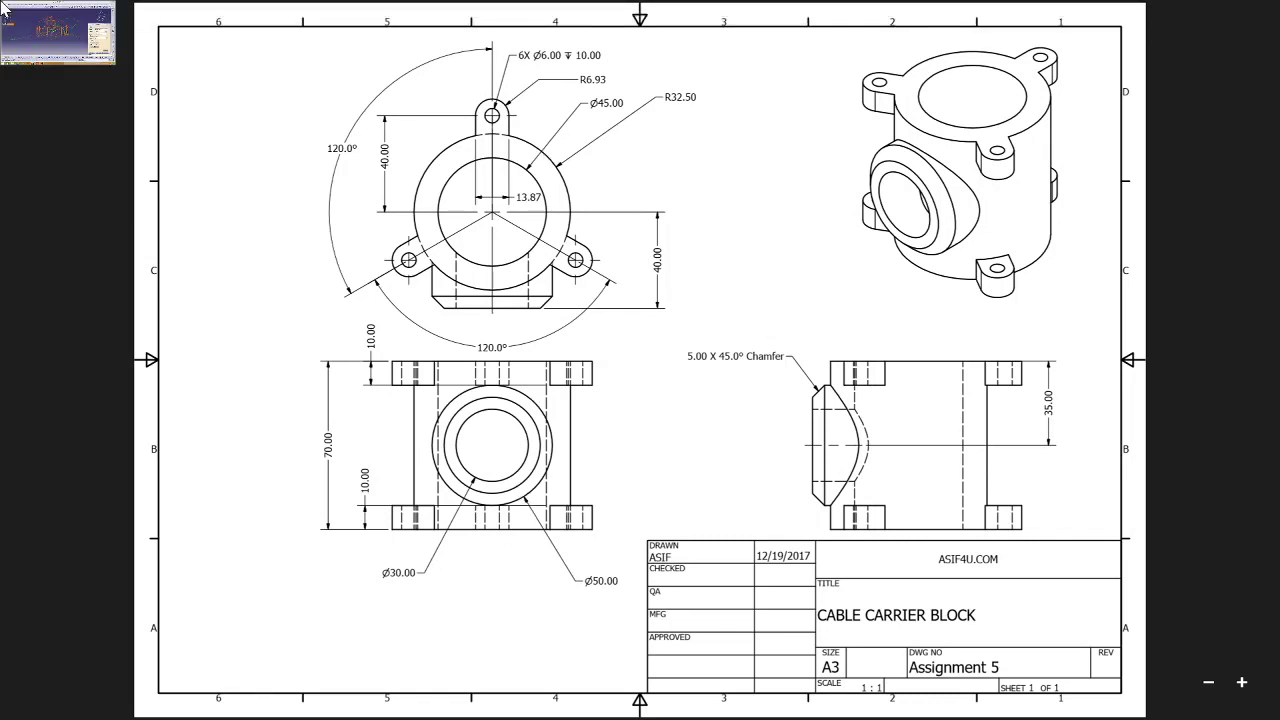
pyautogui.click(4, 10)
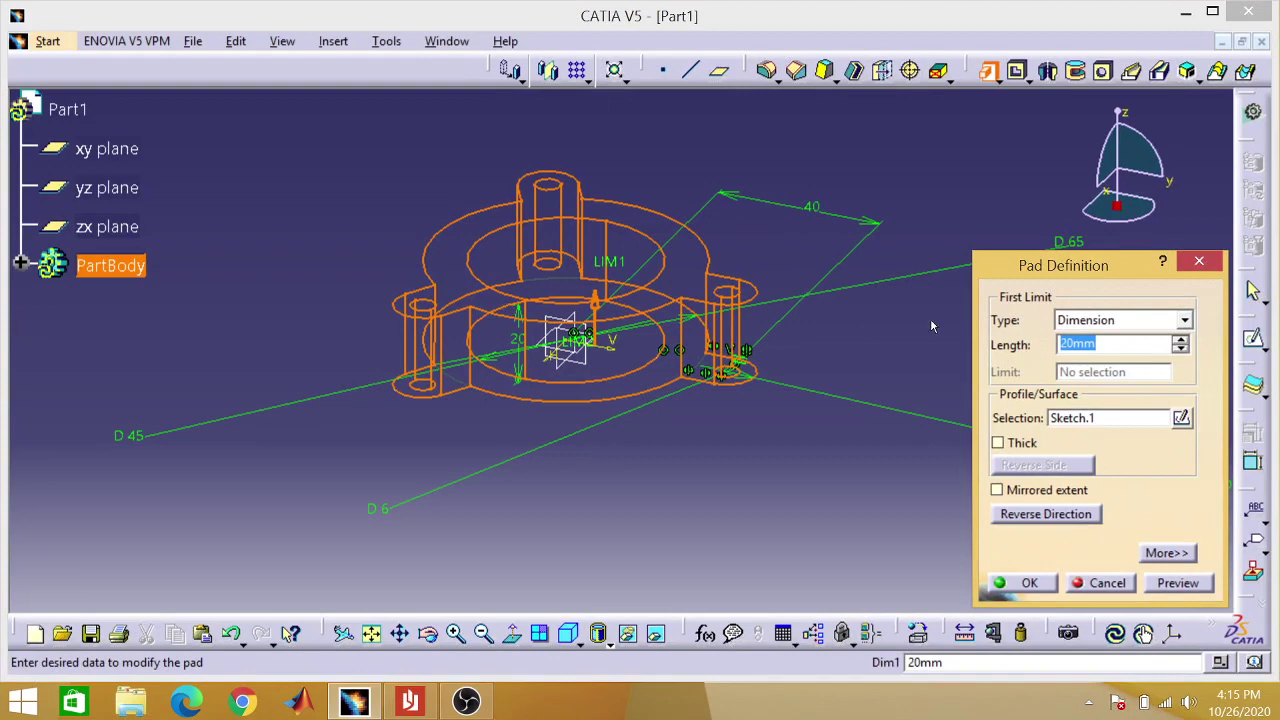
pyautogui.click(1072, 344)
pyautogui.press('BackSpace')
pyautogui.press('BackSpace')
pyautogui.write('35')
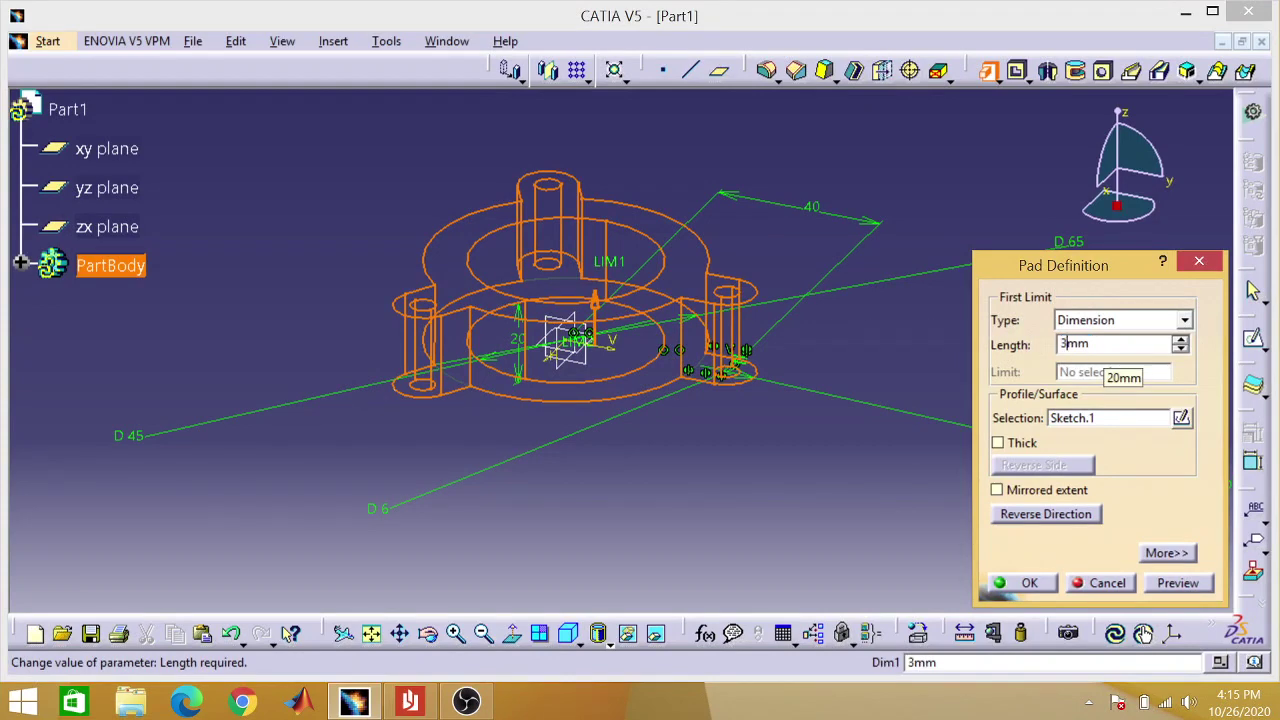
pyautogui.click(1020, 490)
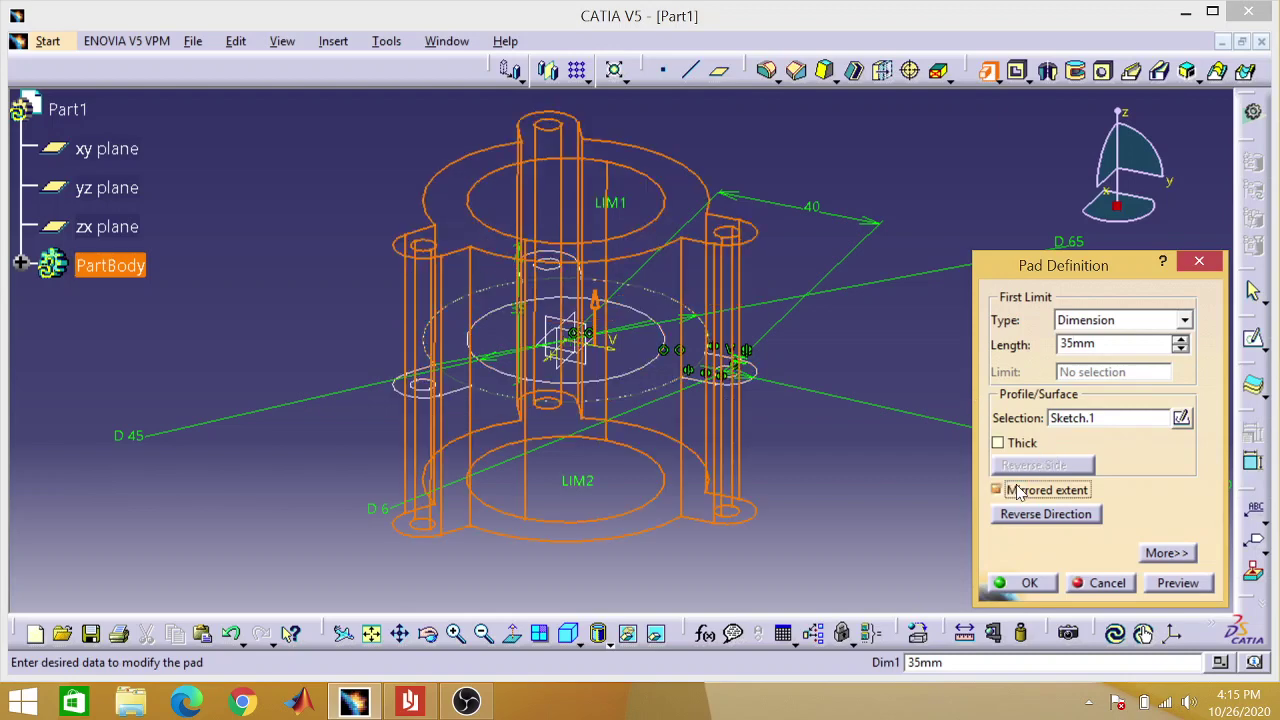
pyautogui.click(1024, 584)
pyautogui.click(894, 413)
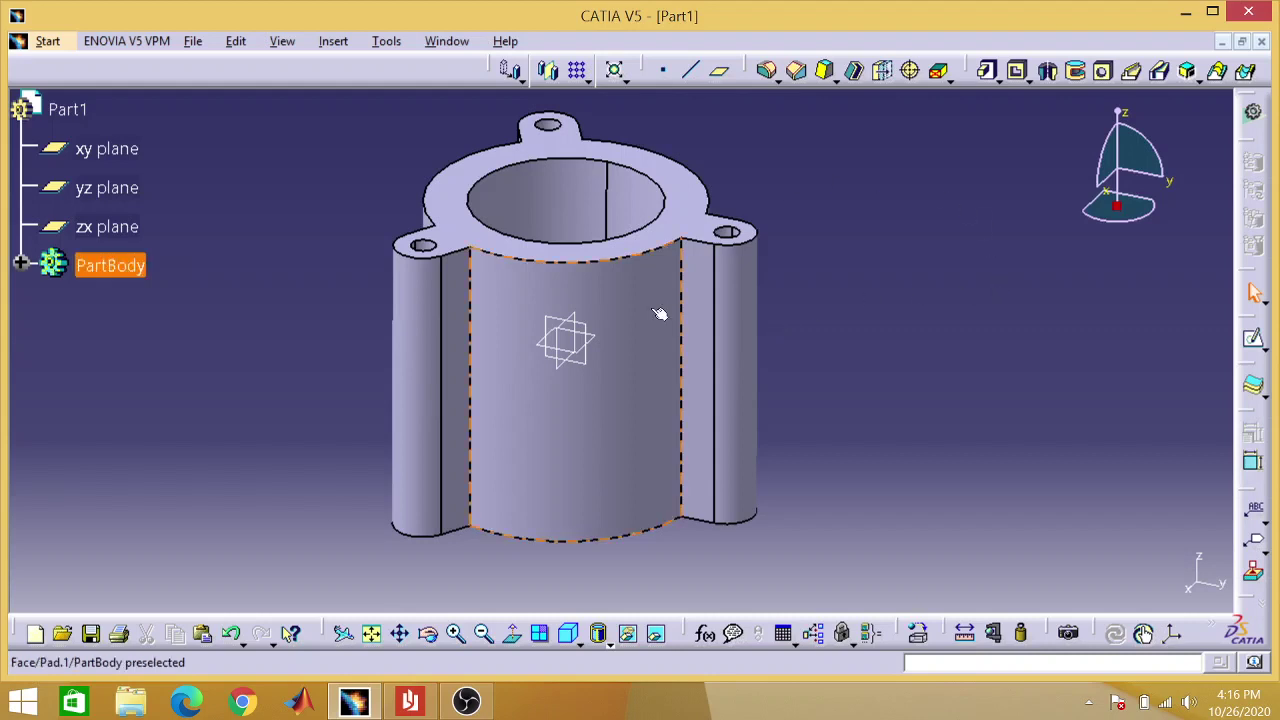
# - Open a sketch on the xy plane and draw a circle about 63 mm in diameter centred on the origin
pyautogui.click(95, 148)
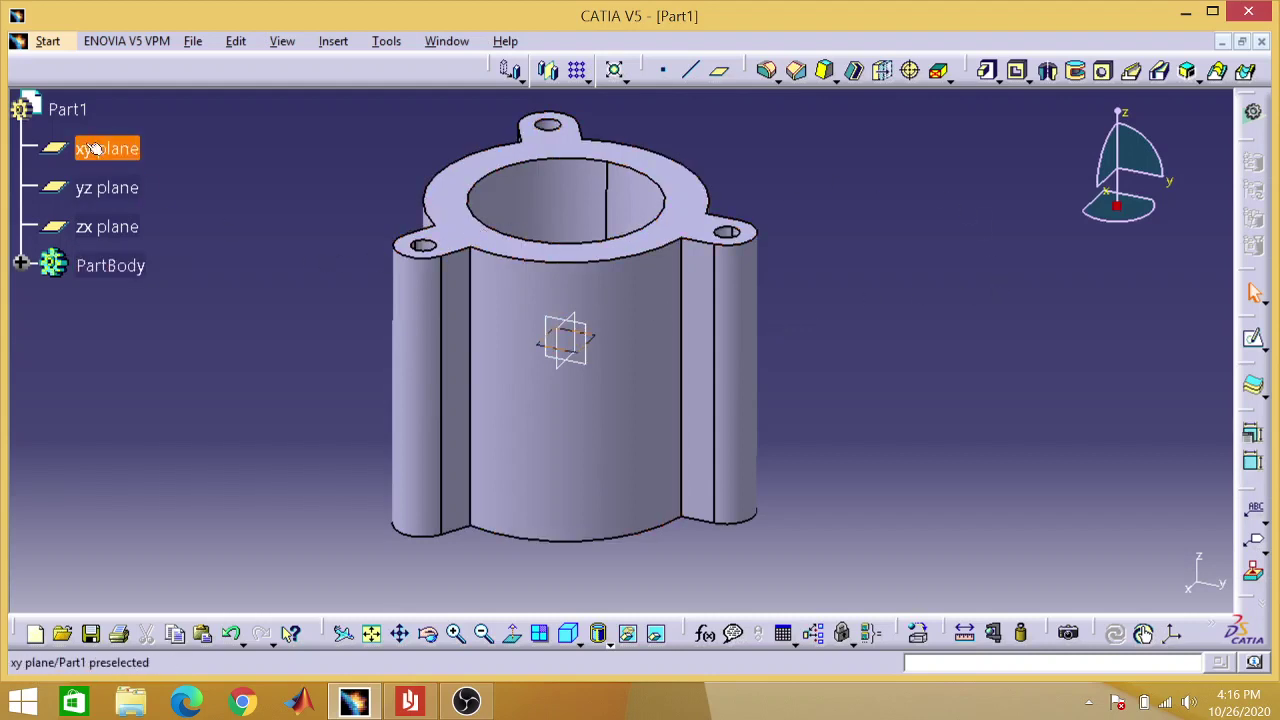
pyautogui.click(1255, 342)
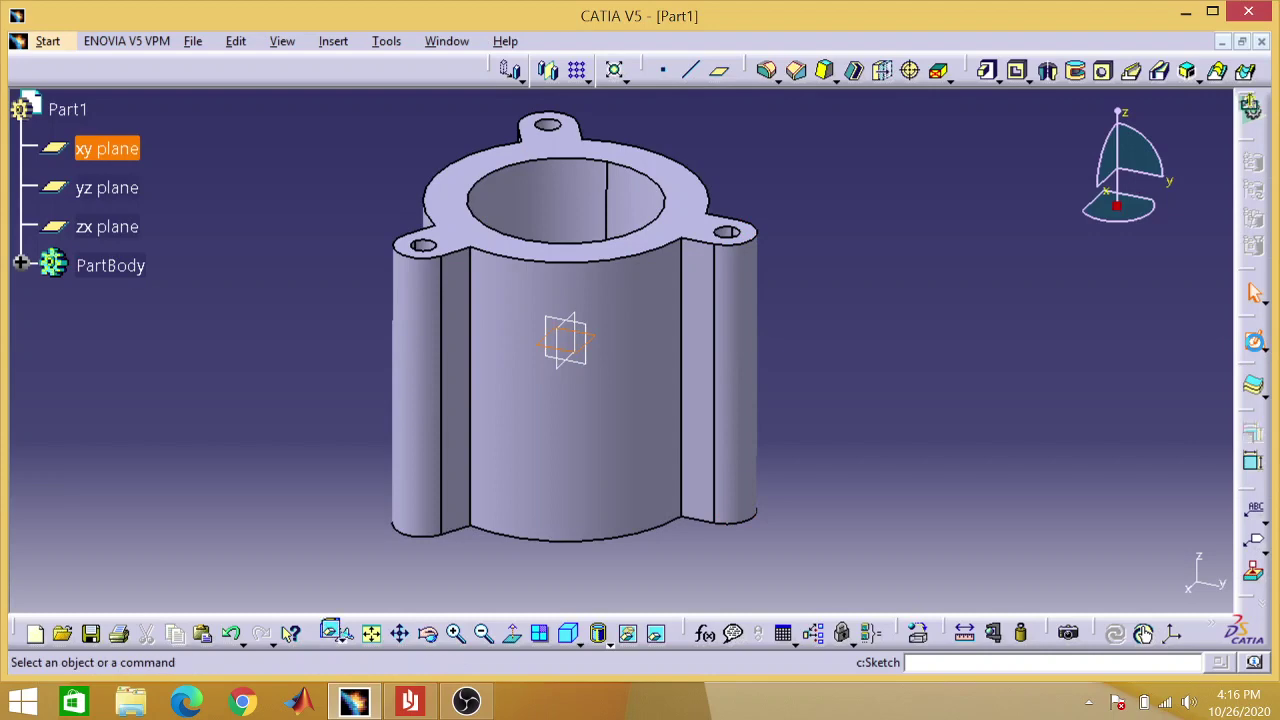
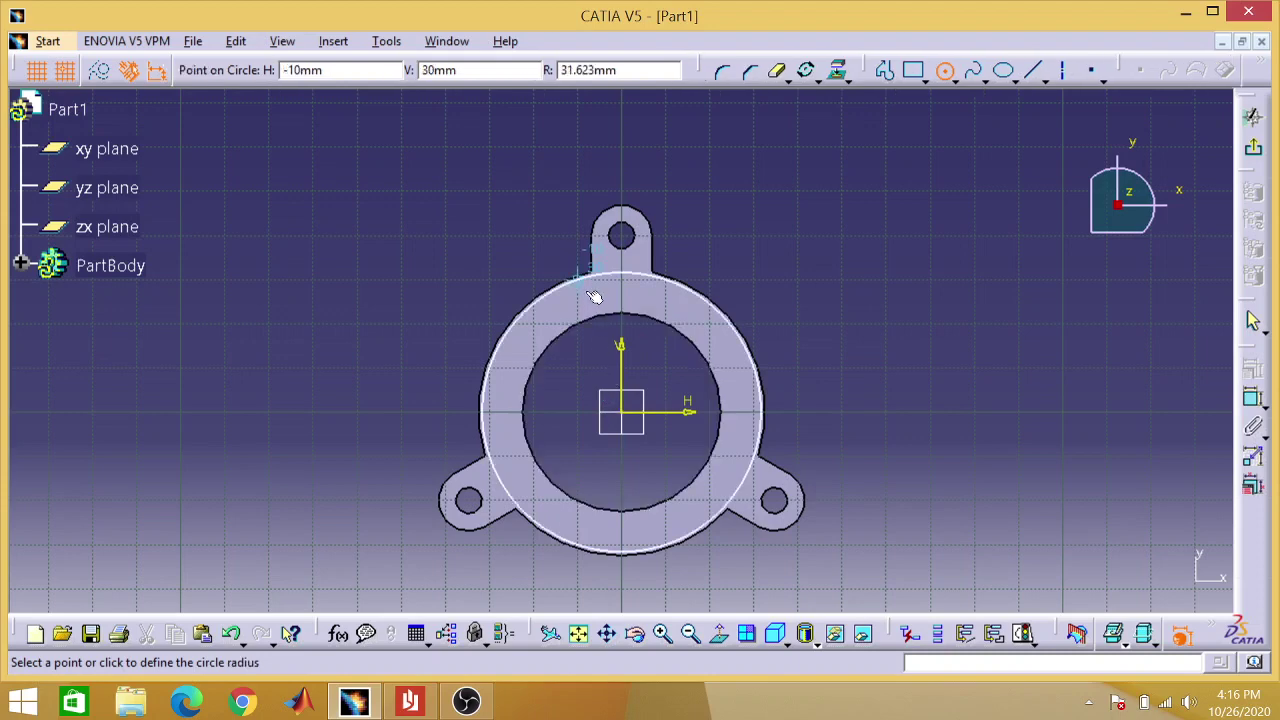
pyautogui.click(594, 297)
pyautogui.hotkey('ctrl', 'a')
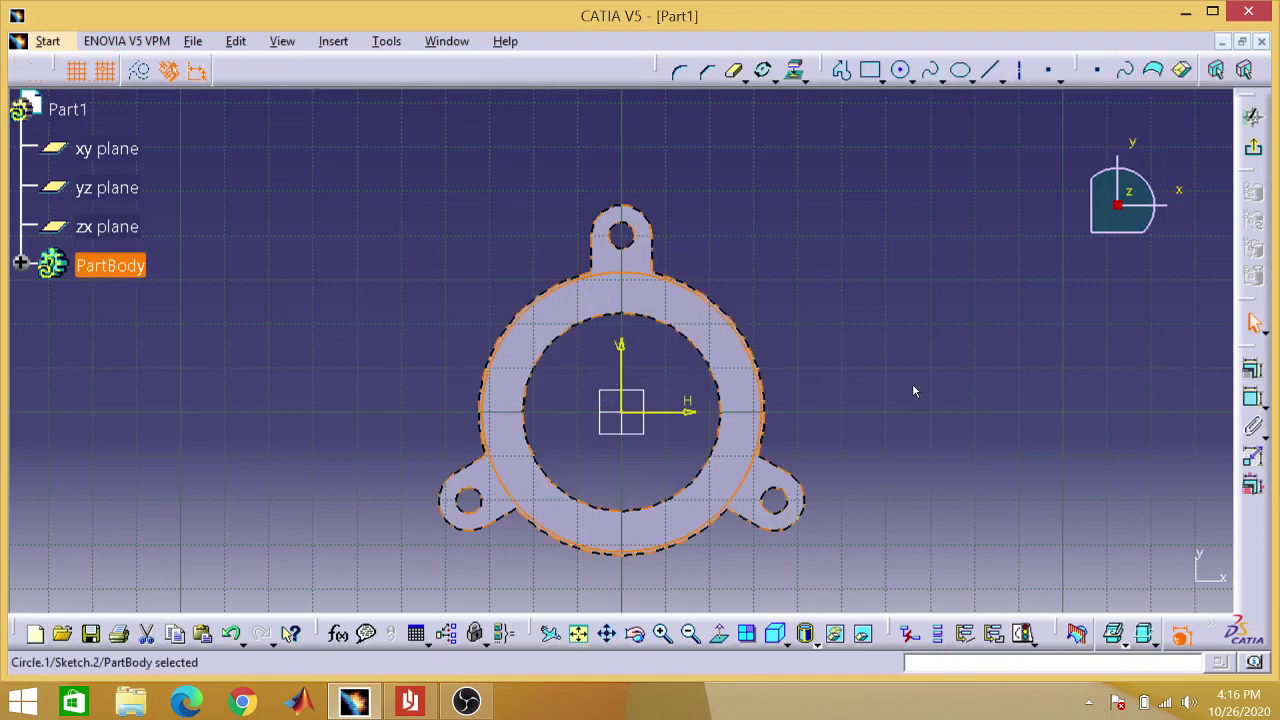
# - Add a diameter constraint to the circle and set it to 65 mm
pyautogui.click(1258, 372)
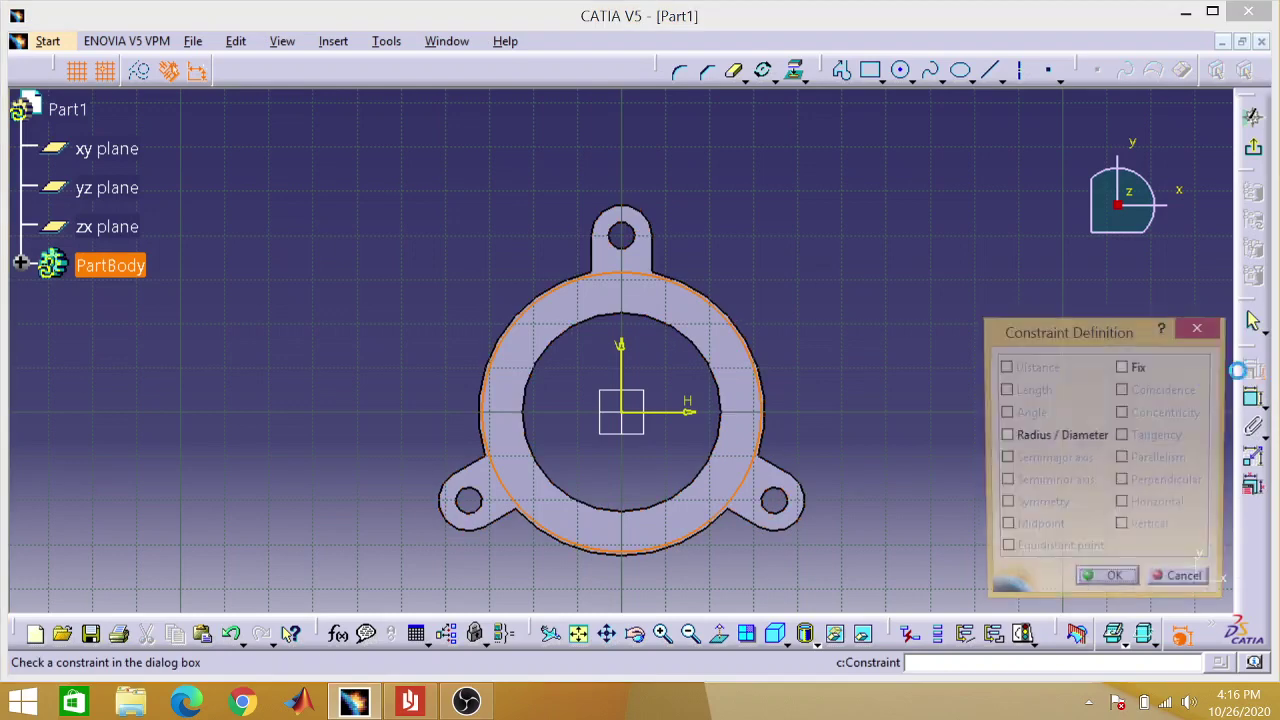
pyautogui.click(1004, 436)
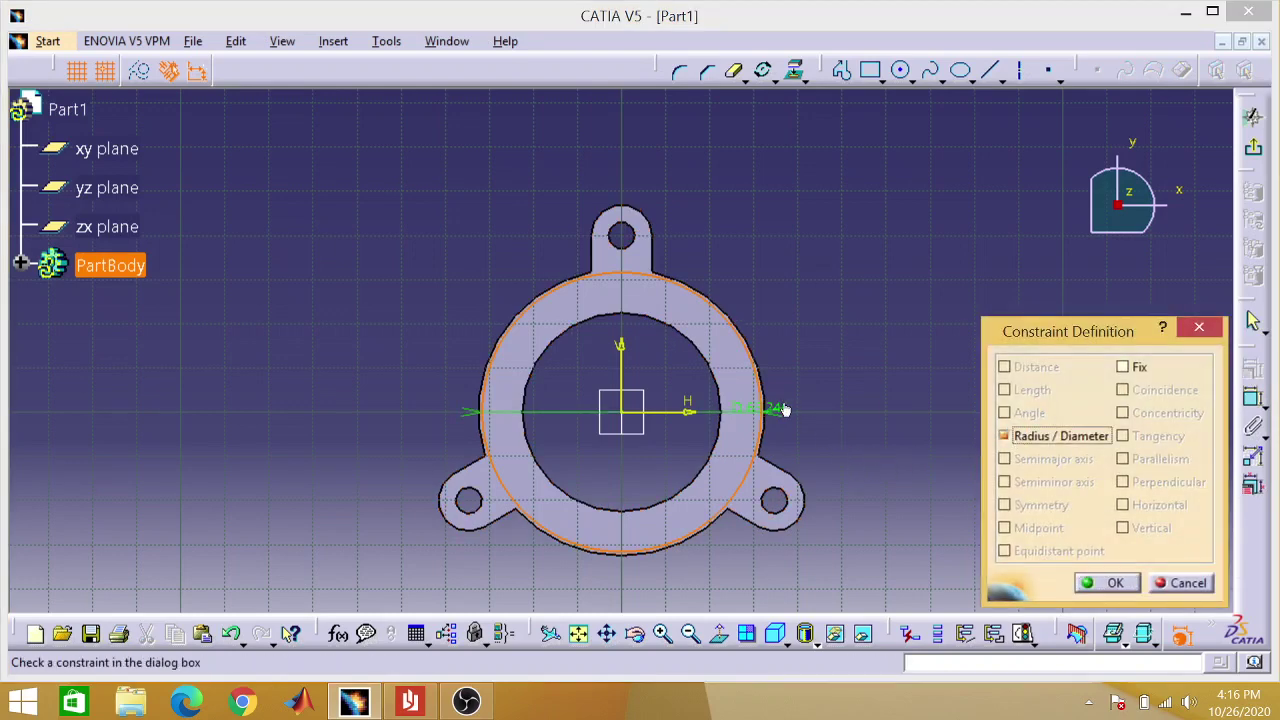
pyautogui.moveTo(784, 410); pyautogui.dragTo(866, 438)
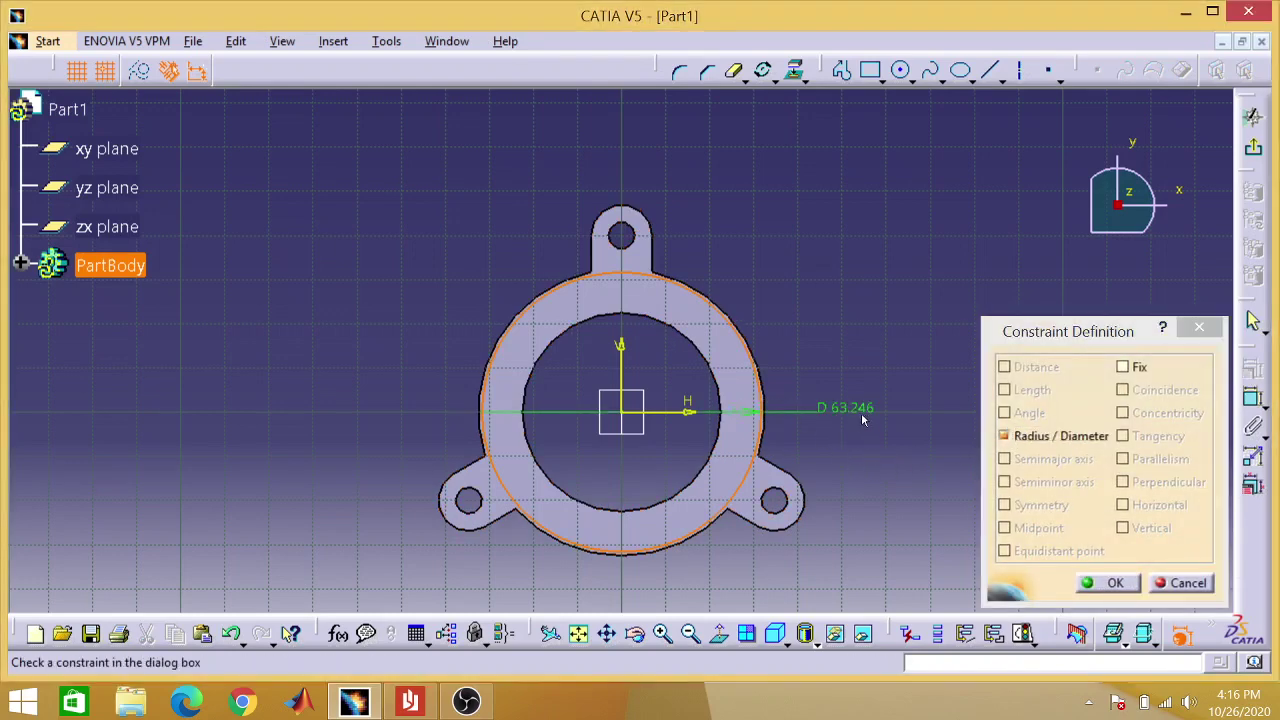
pyautogui.click(1108, 583)
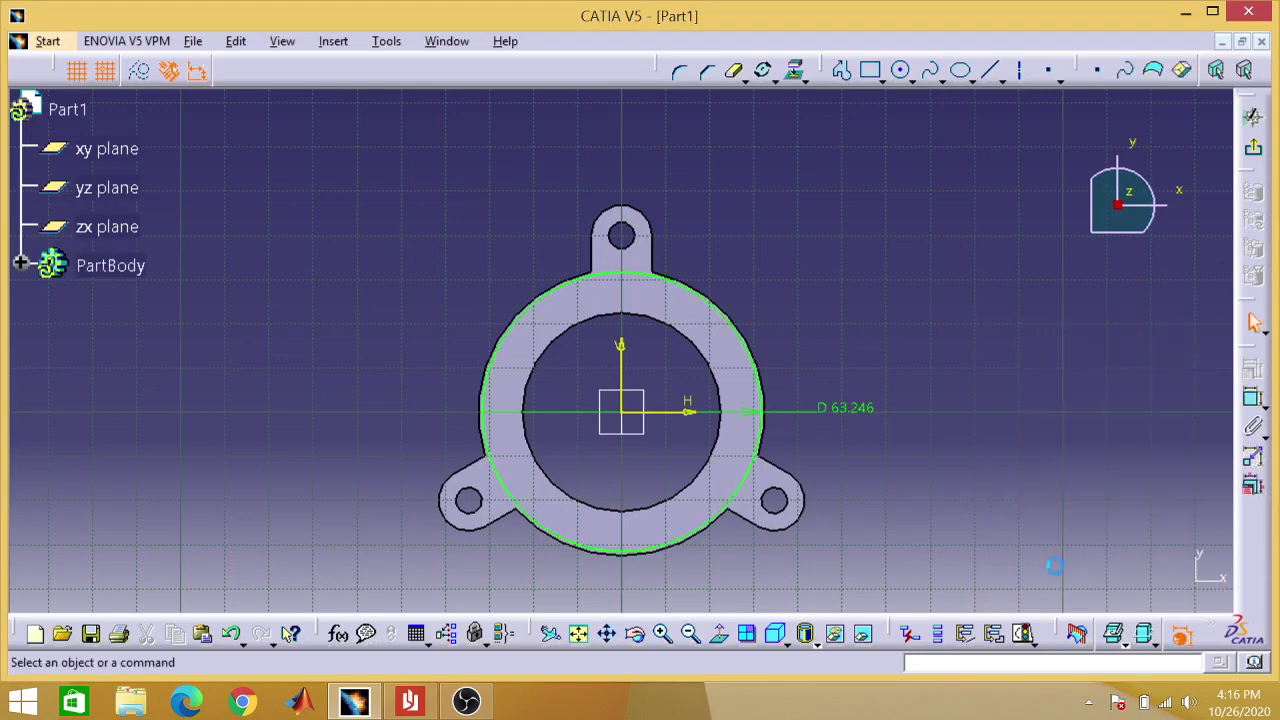
pyautogui.doubleClick(870, 416)
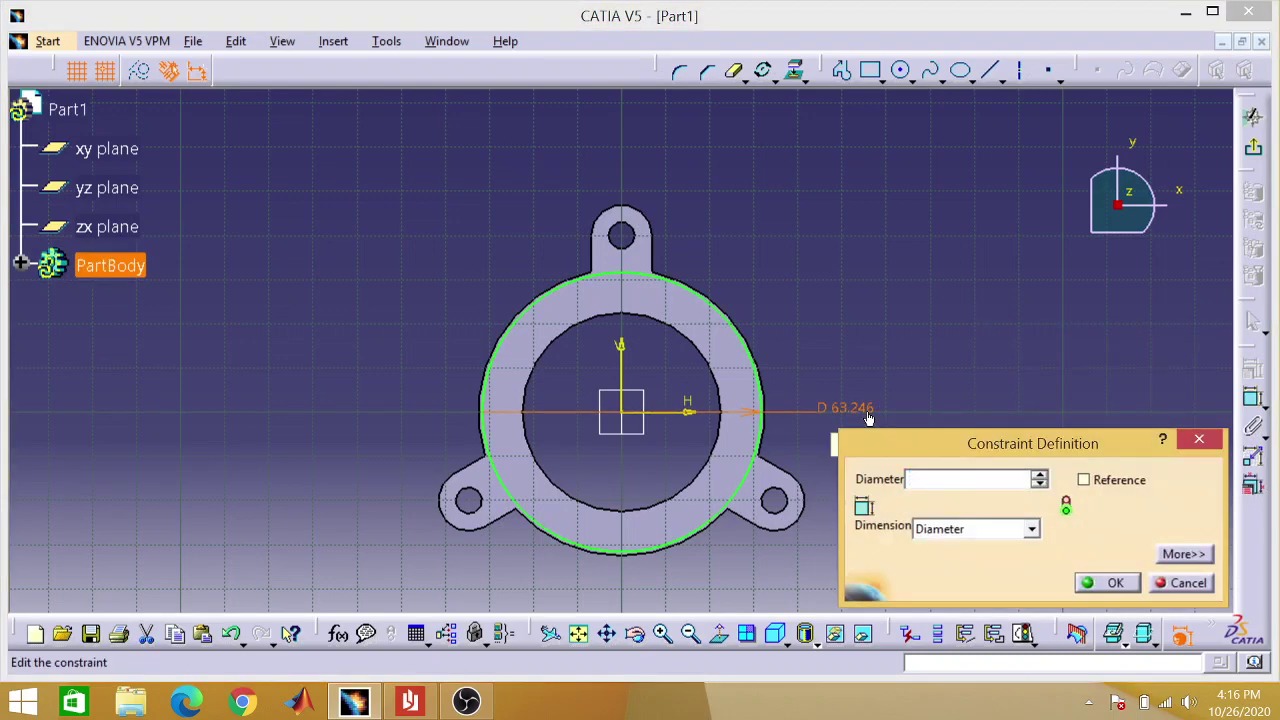
pyautogui.write('65')
pyautogui.press('Return')
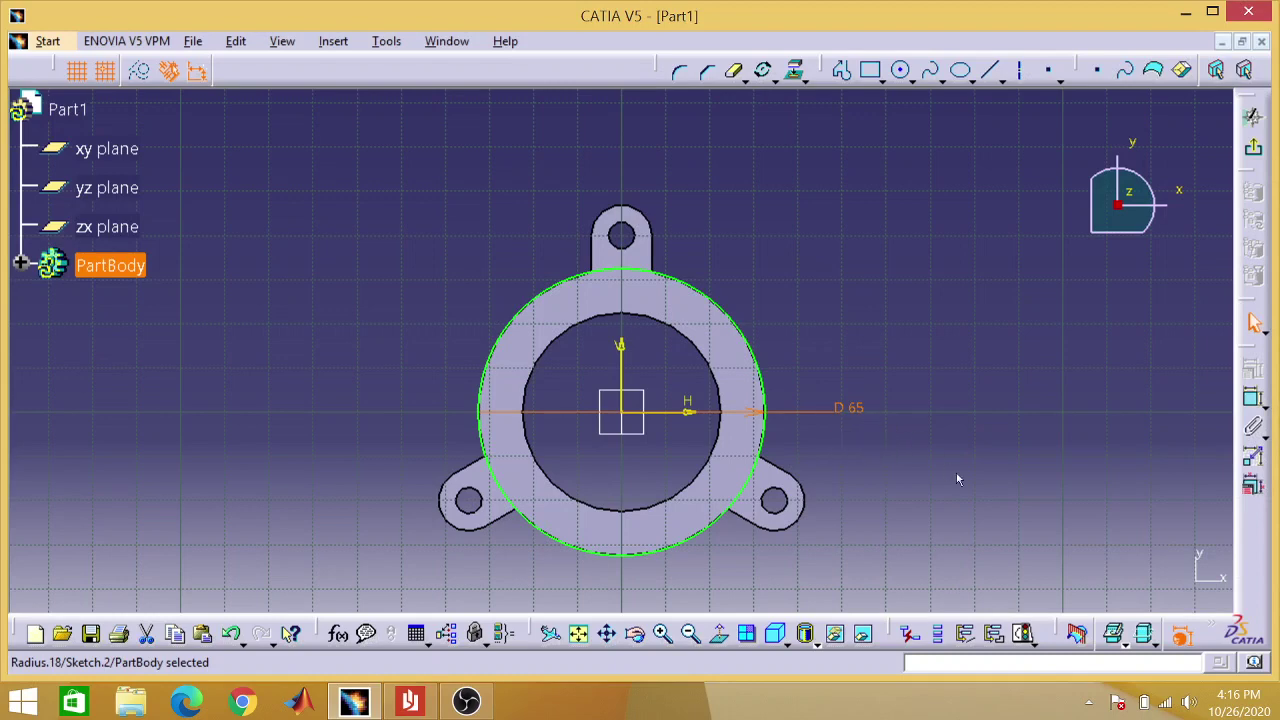
pyautogui.click(869, 70)
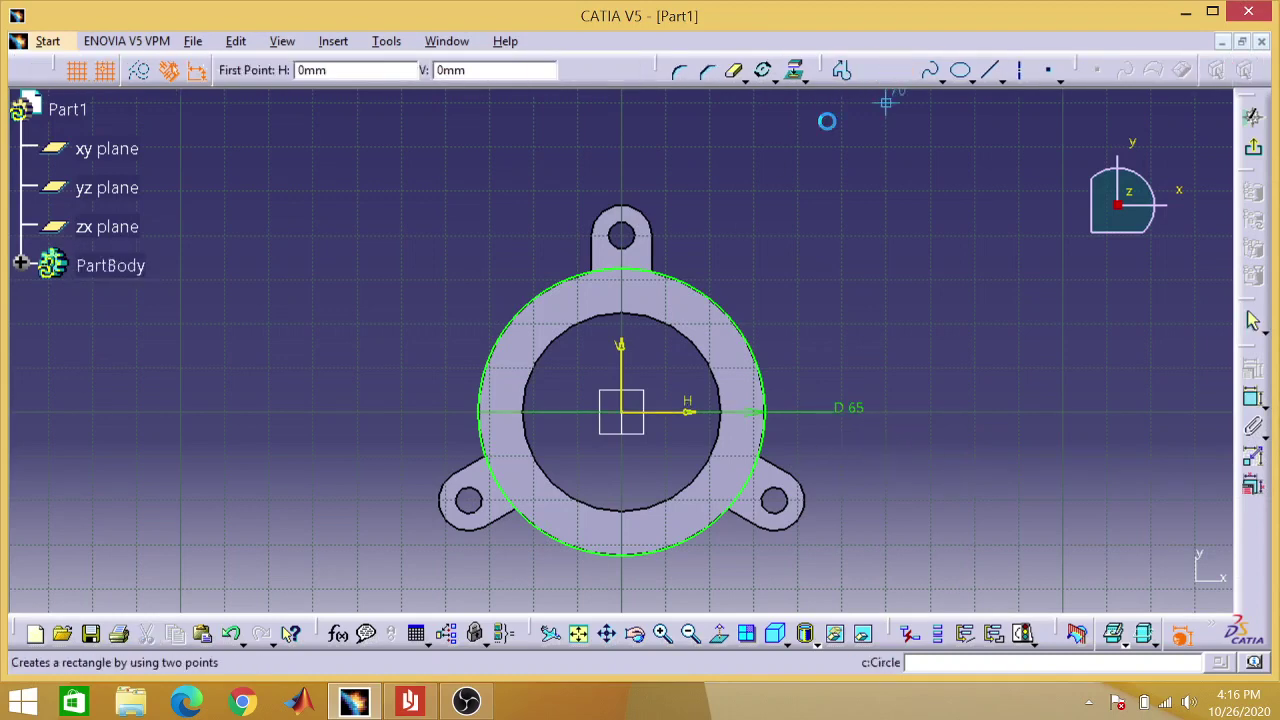
pyautogui.click(628, 412)
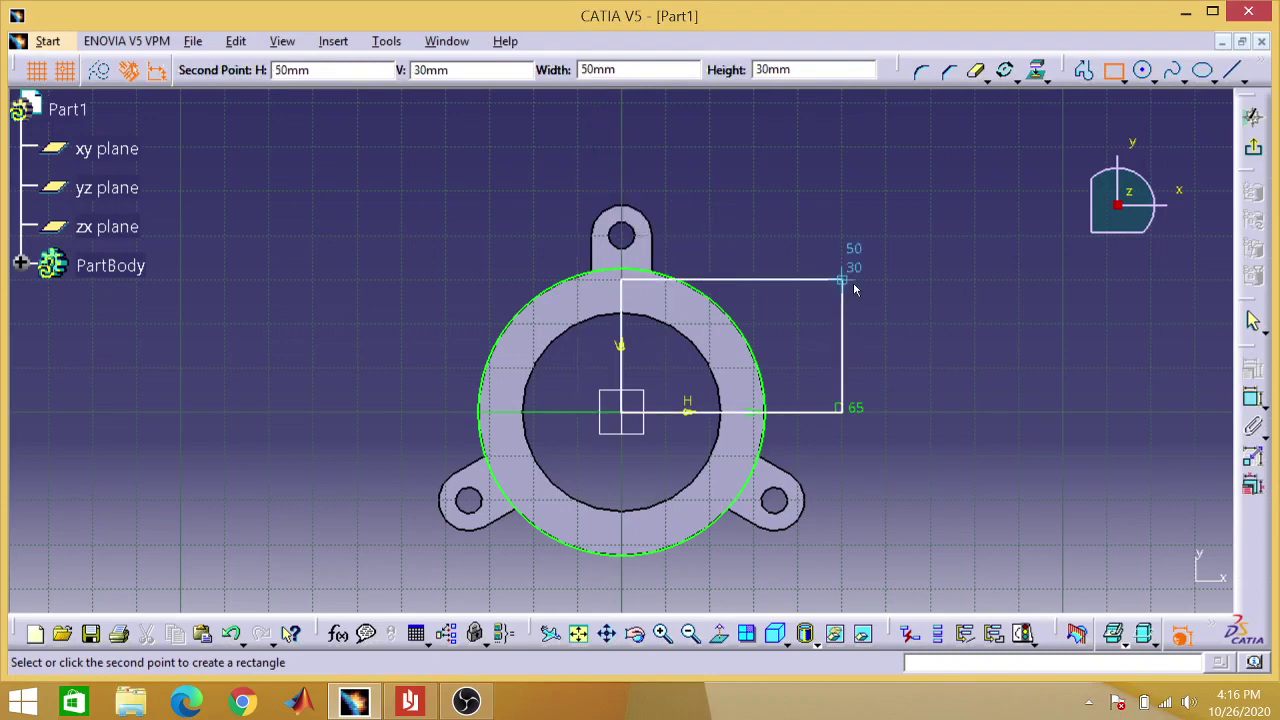
pyautogui.press('Escape')
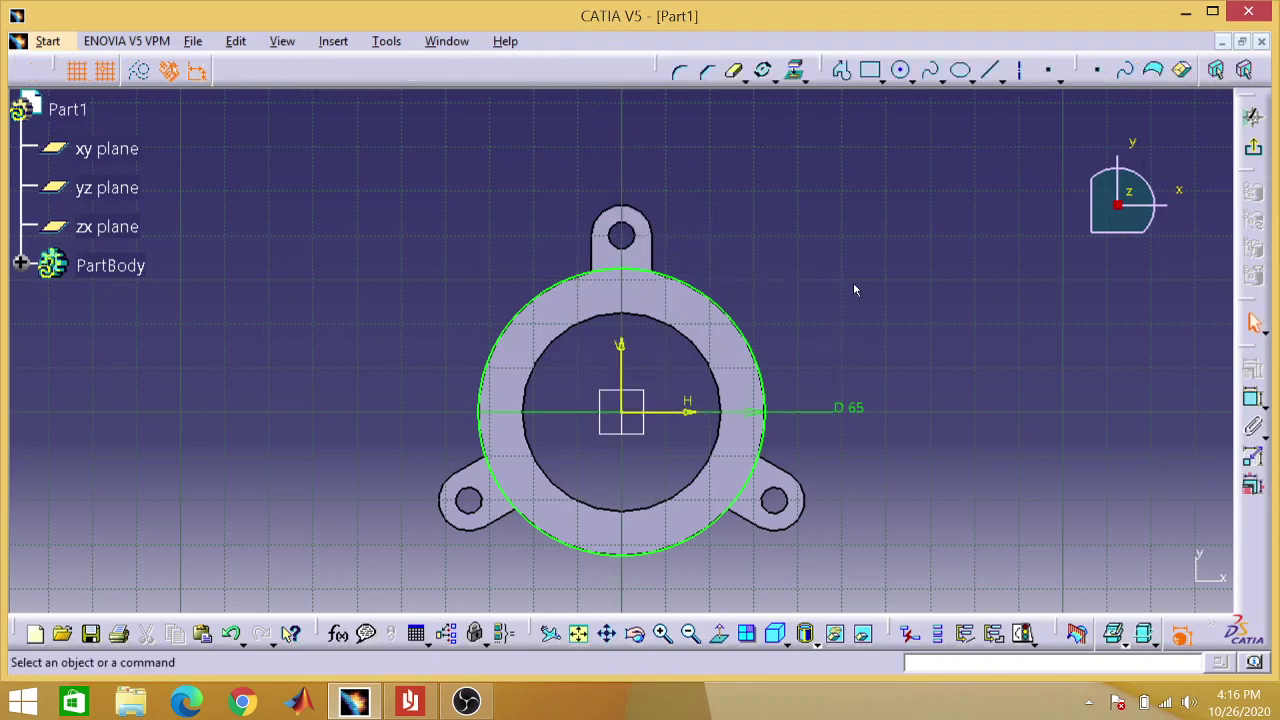
# - Draw a second circle about 50 mm in radius centred on the origin, enclosing all three lugs
pyautogui.click(900, 70)
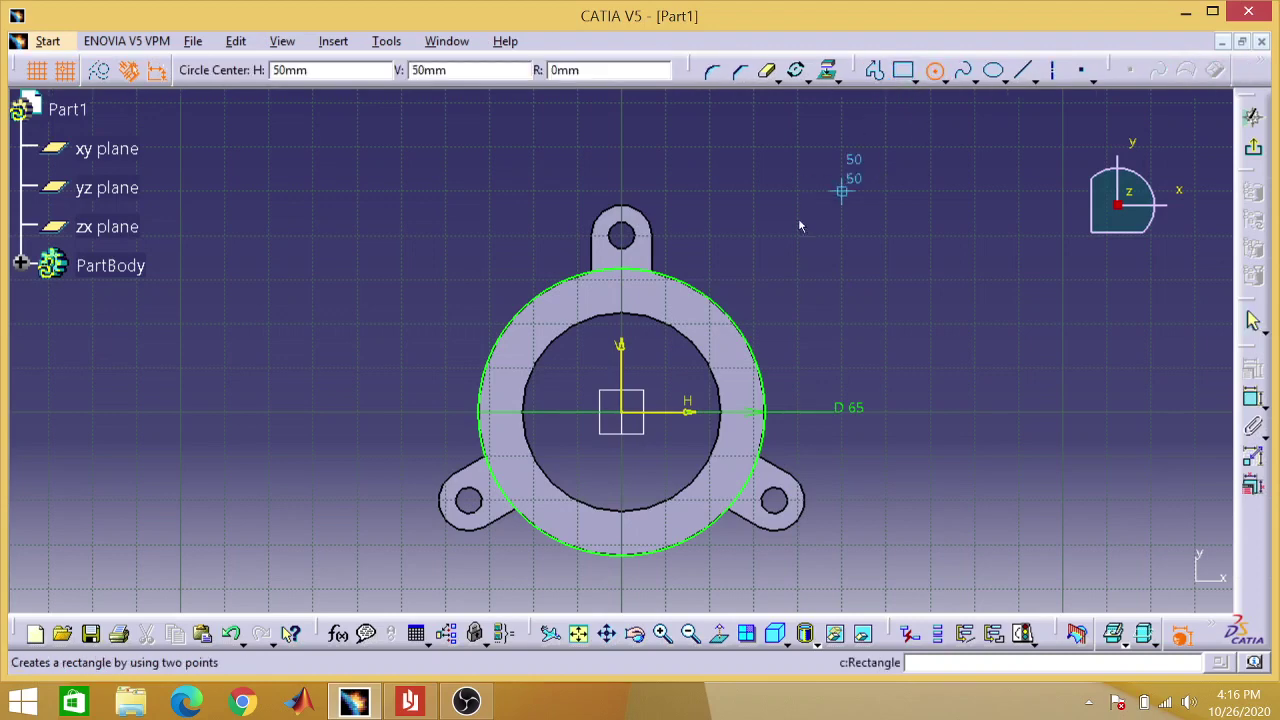
pyautogui.click(613, 414)
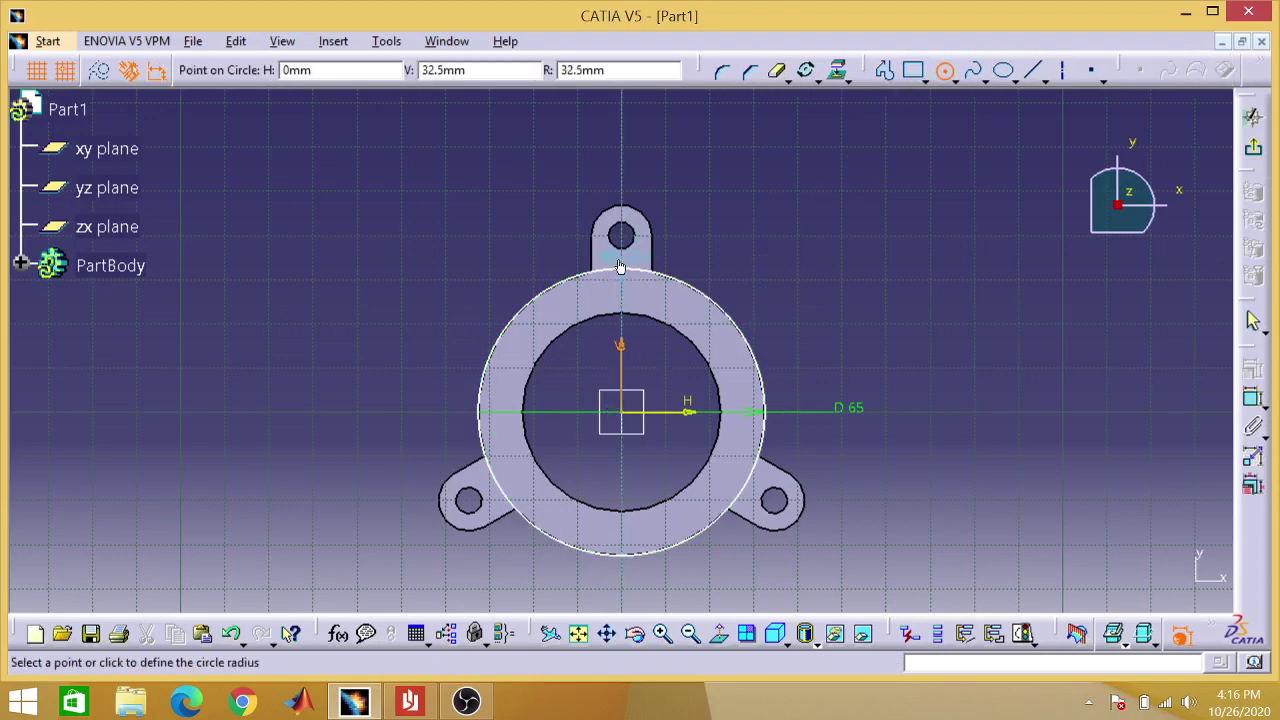
pyautogui.click(625, 205)
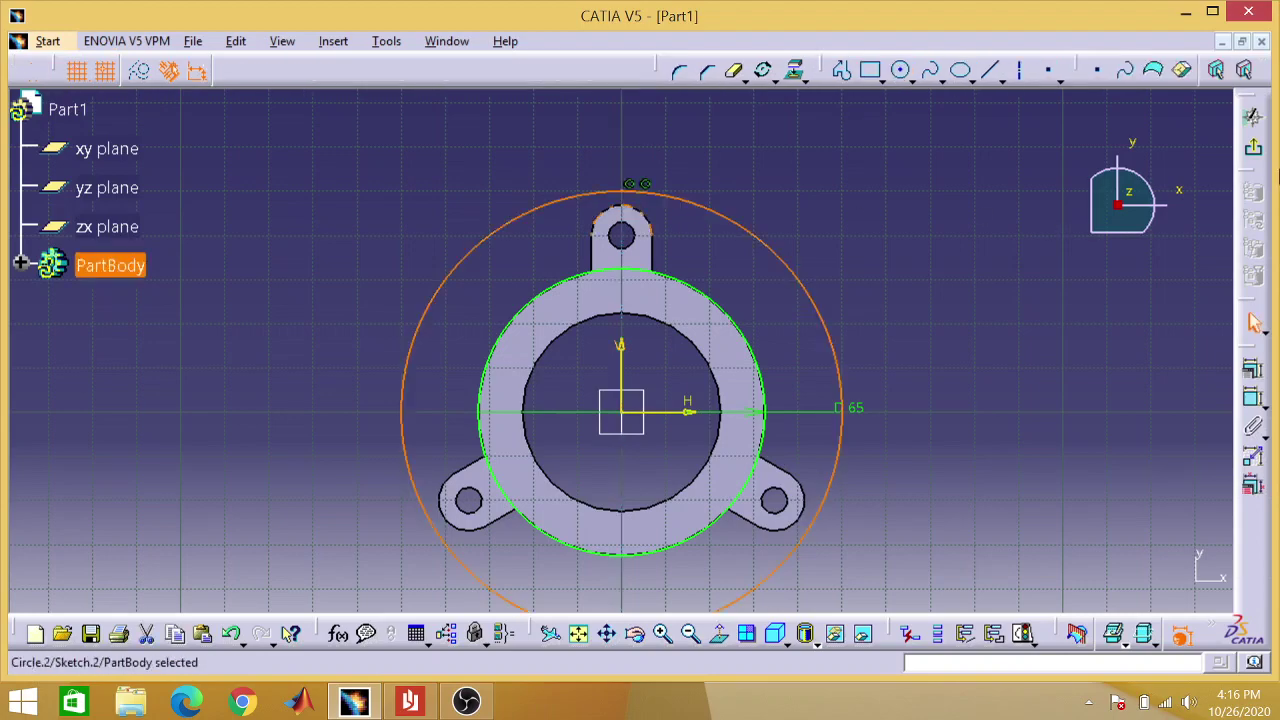
# - Exit the sketch and pocket the ring between the two circles with a depth of 25 mm and mirrored extent
pyautogui.click(1257, 155)
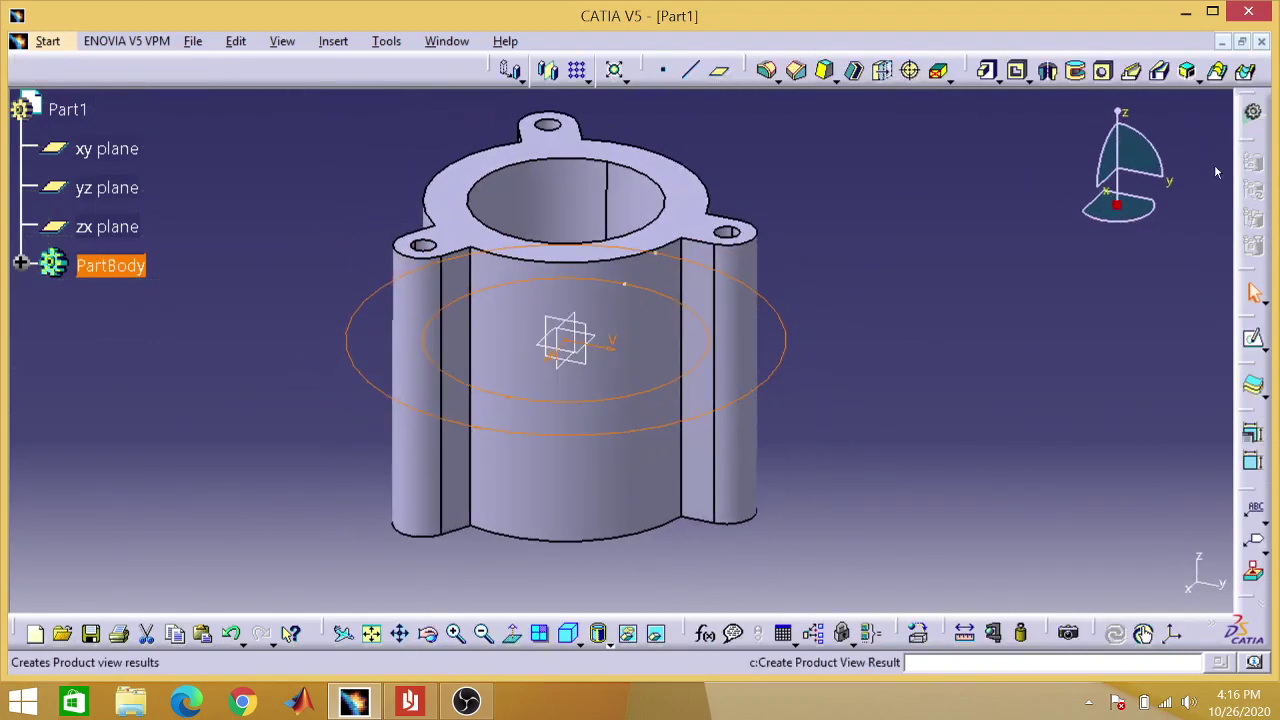
pyautogui.click(1017, 74)
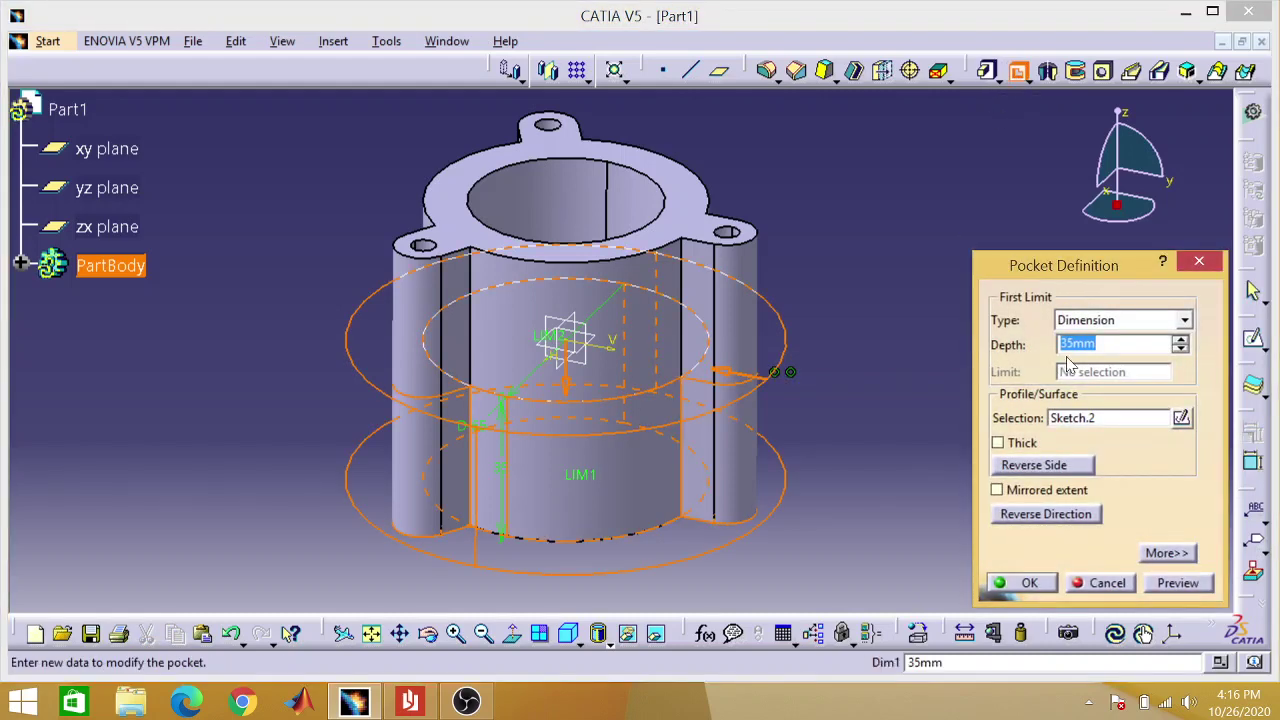
pyautogui.click(1066, 343)
pyautogui.press('BackSpace')
pyautogui.write('2')
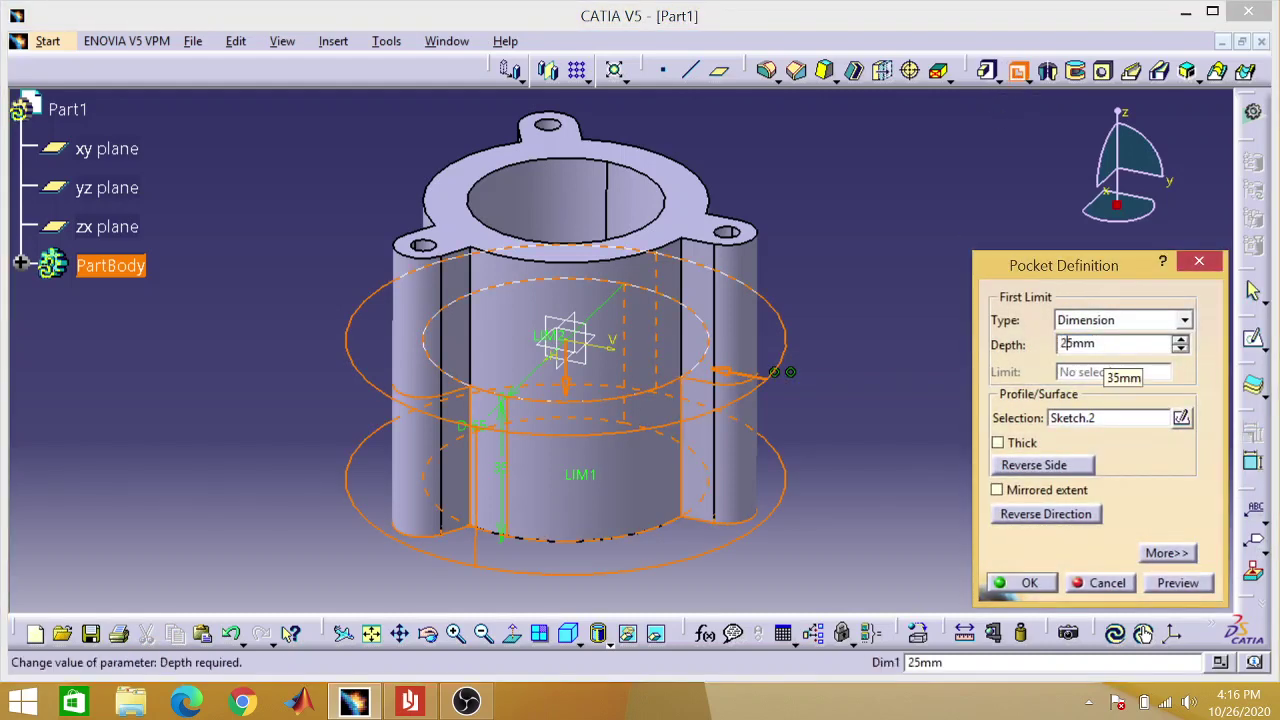
pyautogui.click(1001, 496)
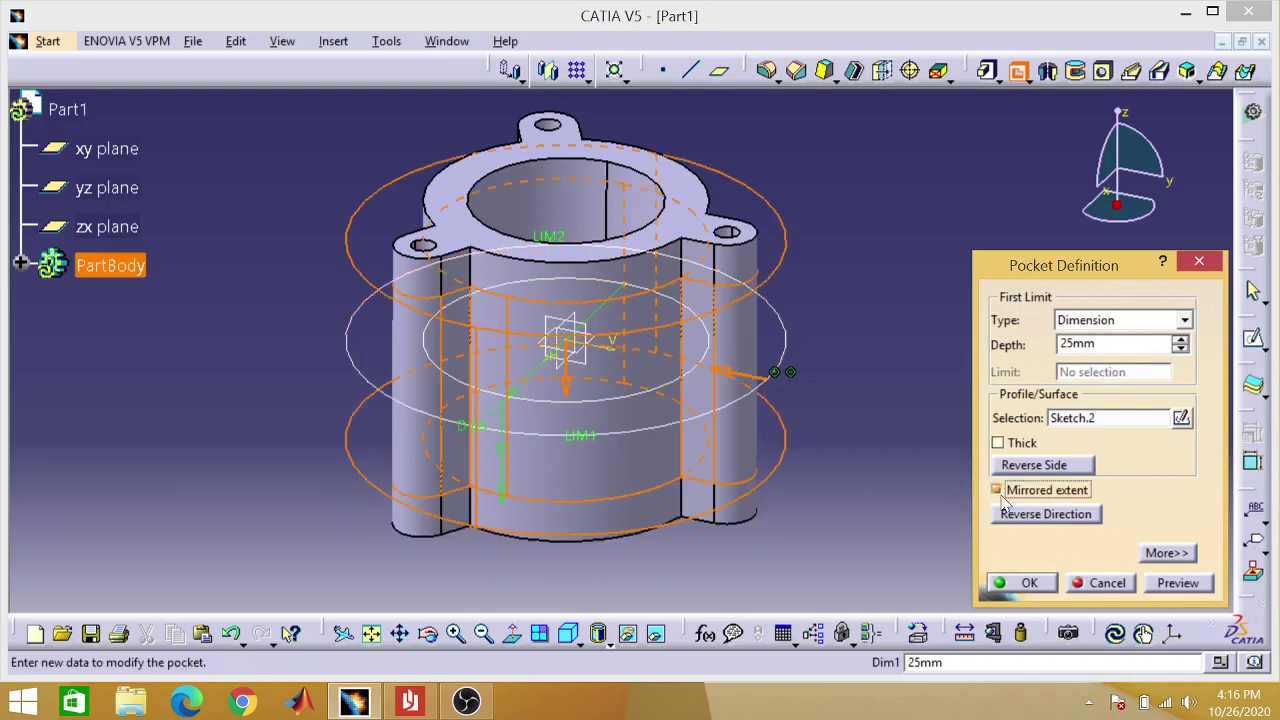
pyautogui.click(1031, 583)
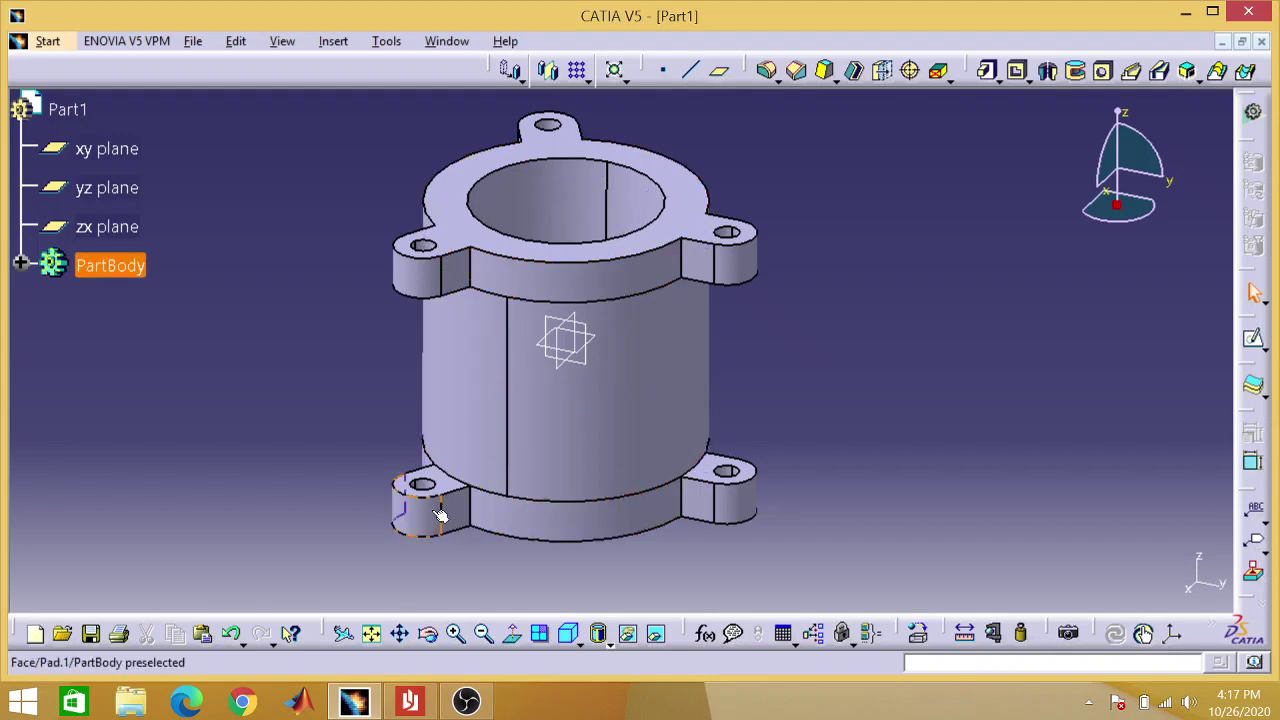
# - Check the side boss's position and dimensions in the Assignment-2 Q2 drawing
pyautogui.moveTo(412, 705)
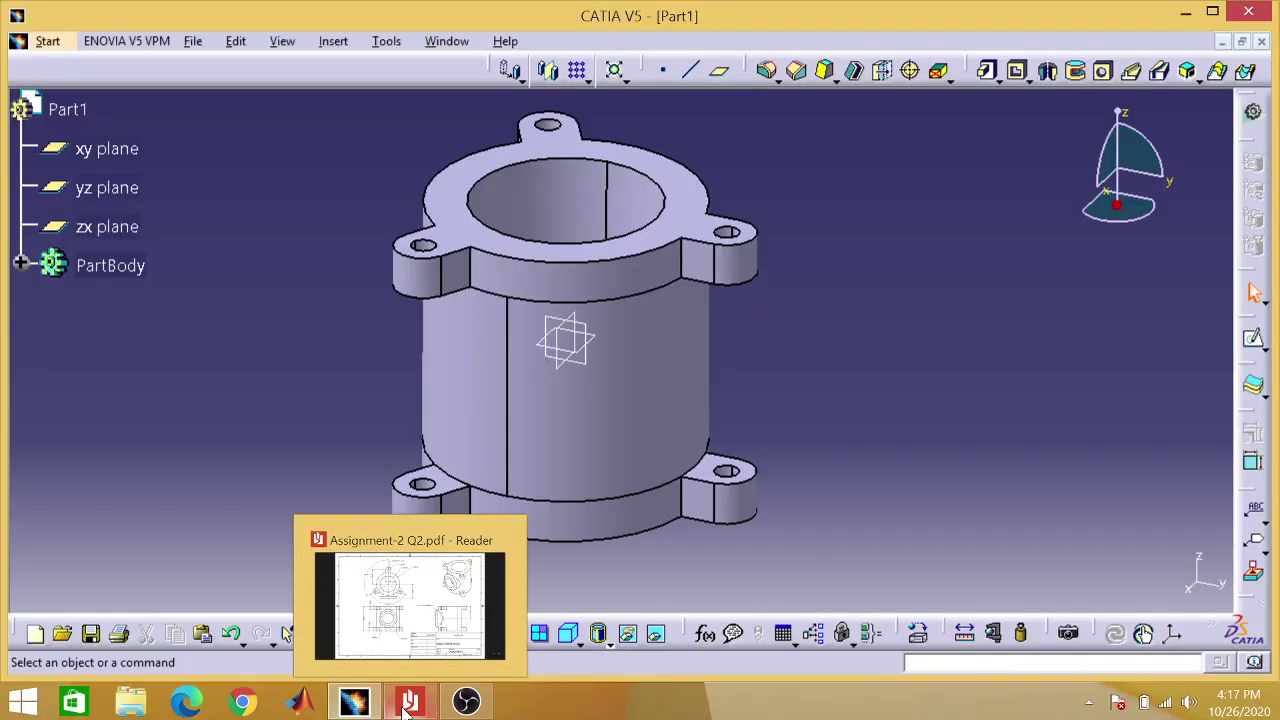
pyautogui.click(406, 706)
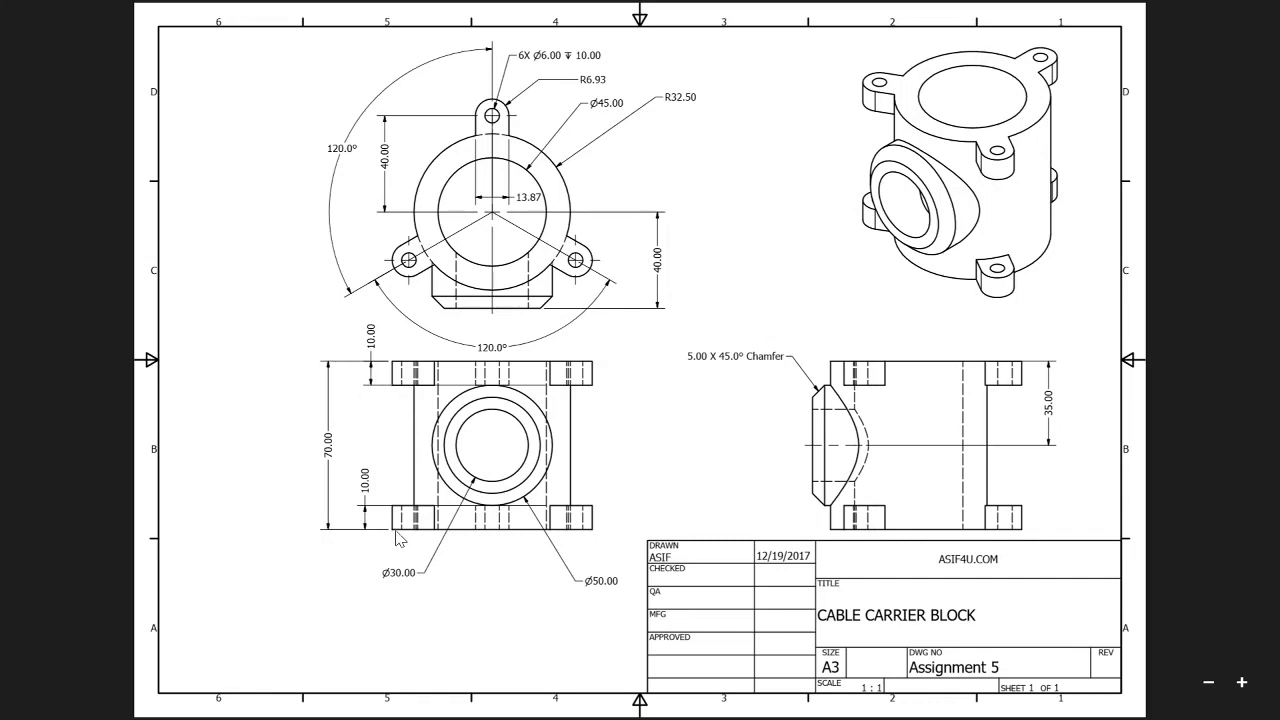
pyautogui.click(1252, 10)
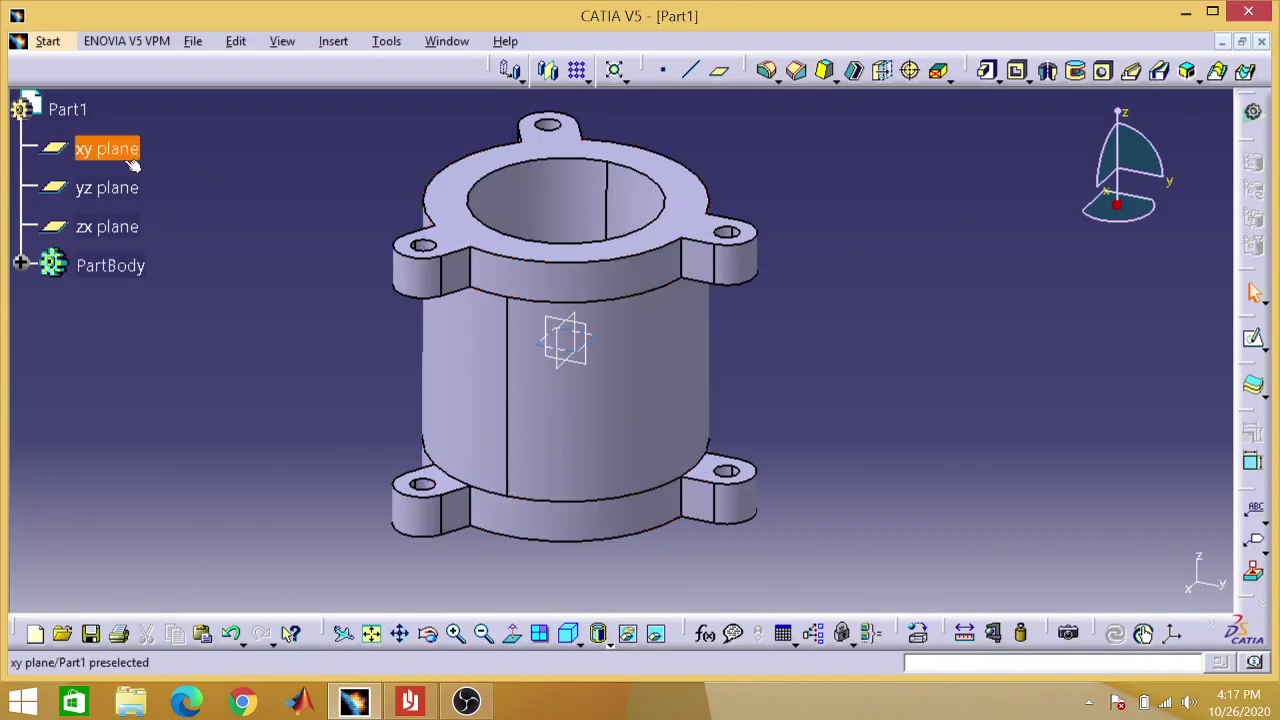
pyautogui.click(122, 187)
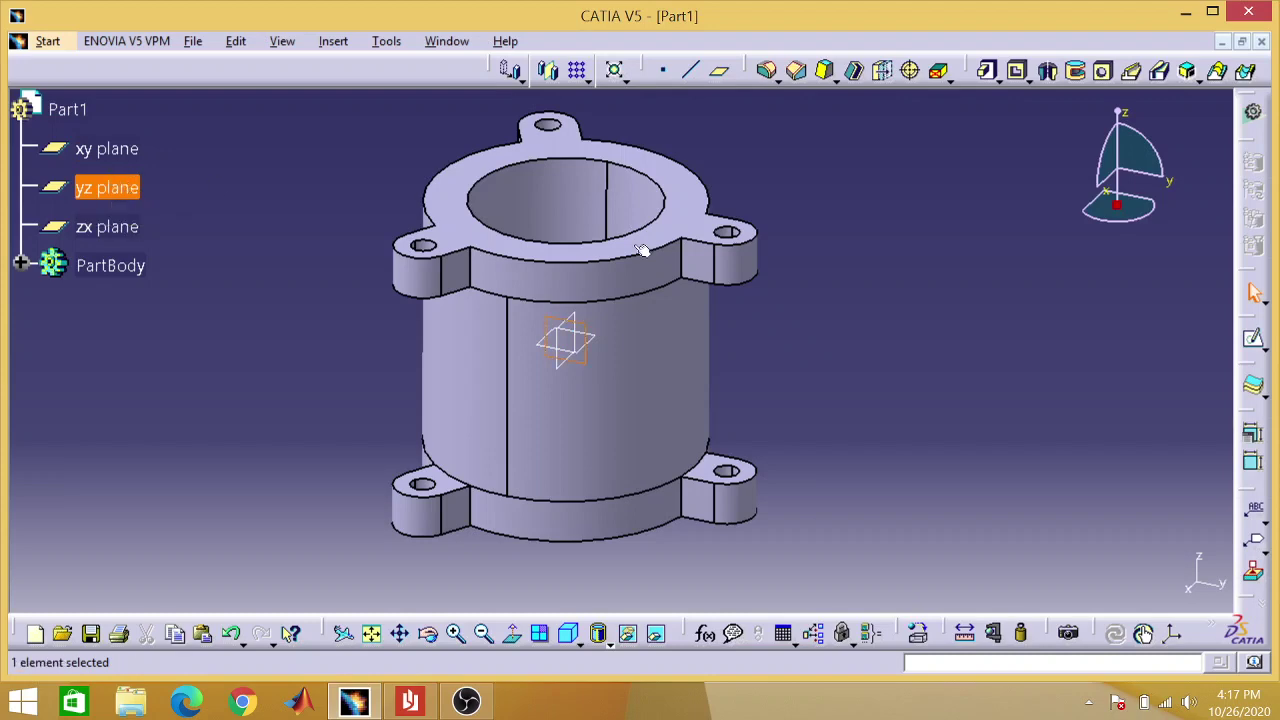
pyautogui.click(1256, 343)
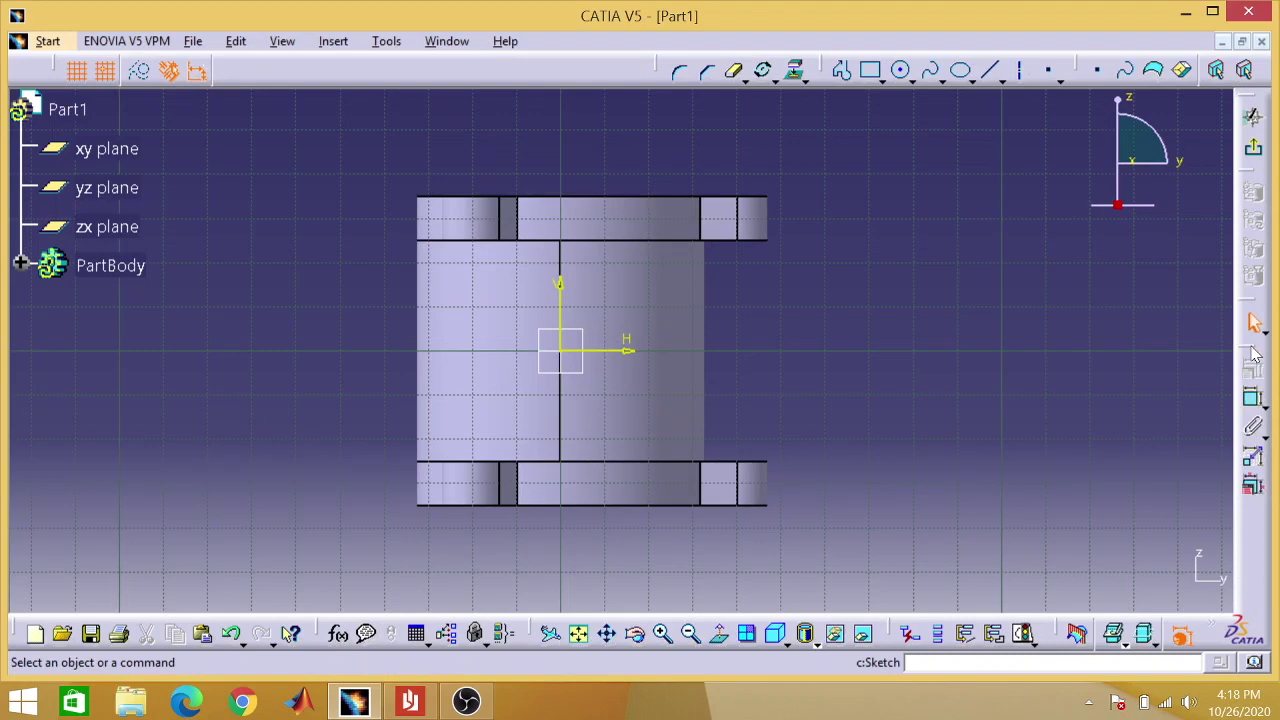
pyautogui.click(1250, 146)
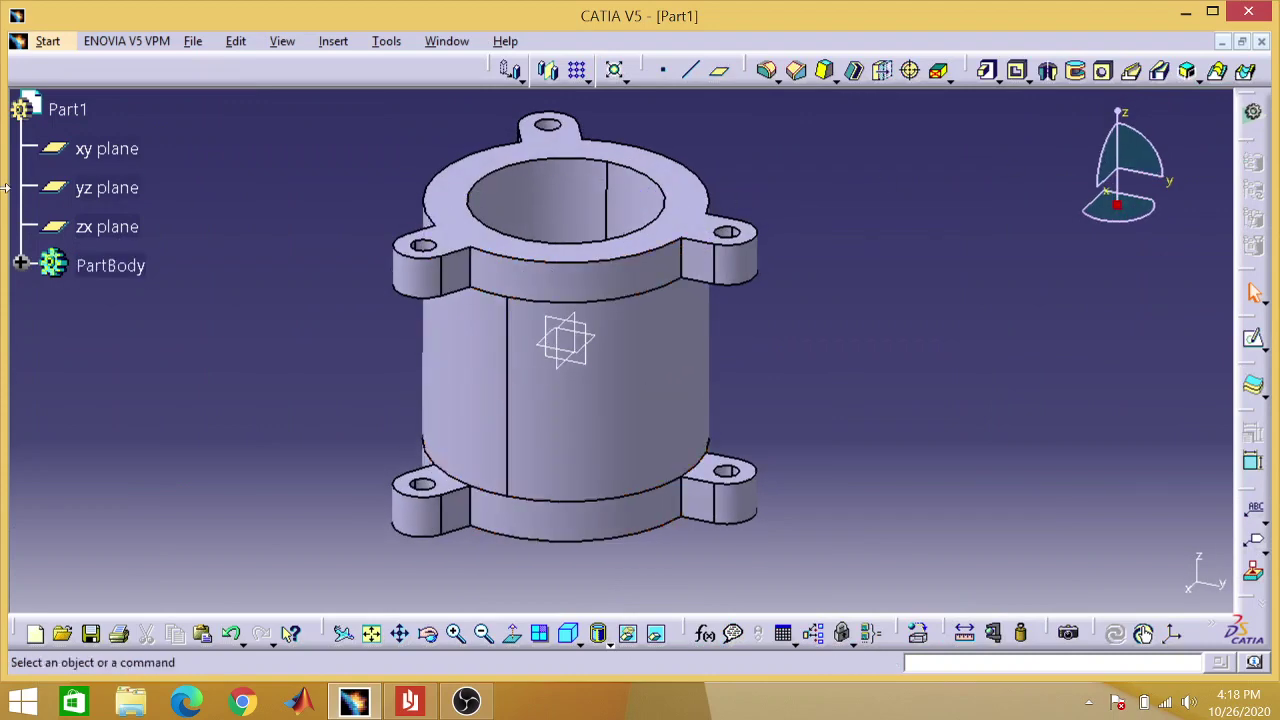
# - Open a sketch on the zx plane, flip its viewing side, and draw a circle about 20 mm in radius centred on the origin
pyautogui.click(138, 225)
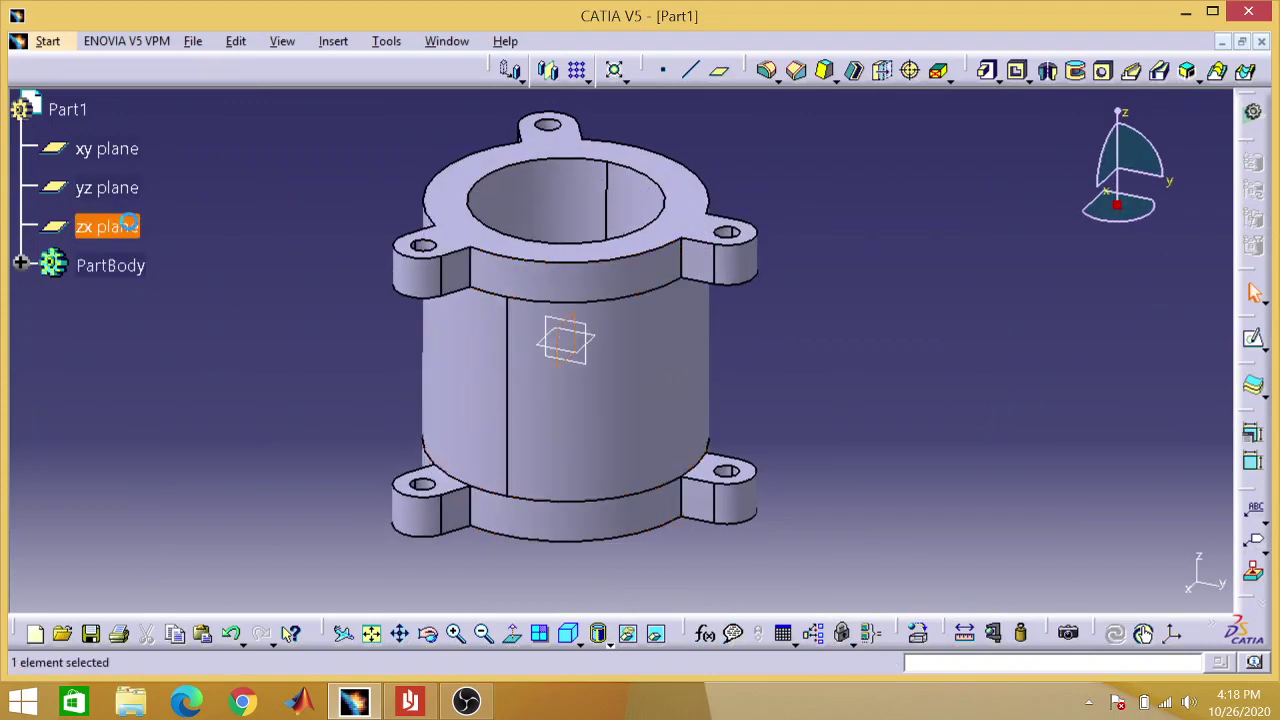
pyautogui.click(1250, 342)
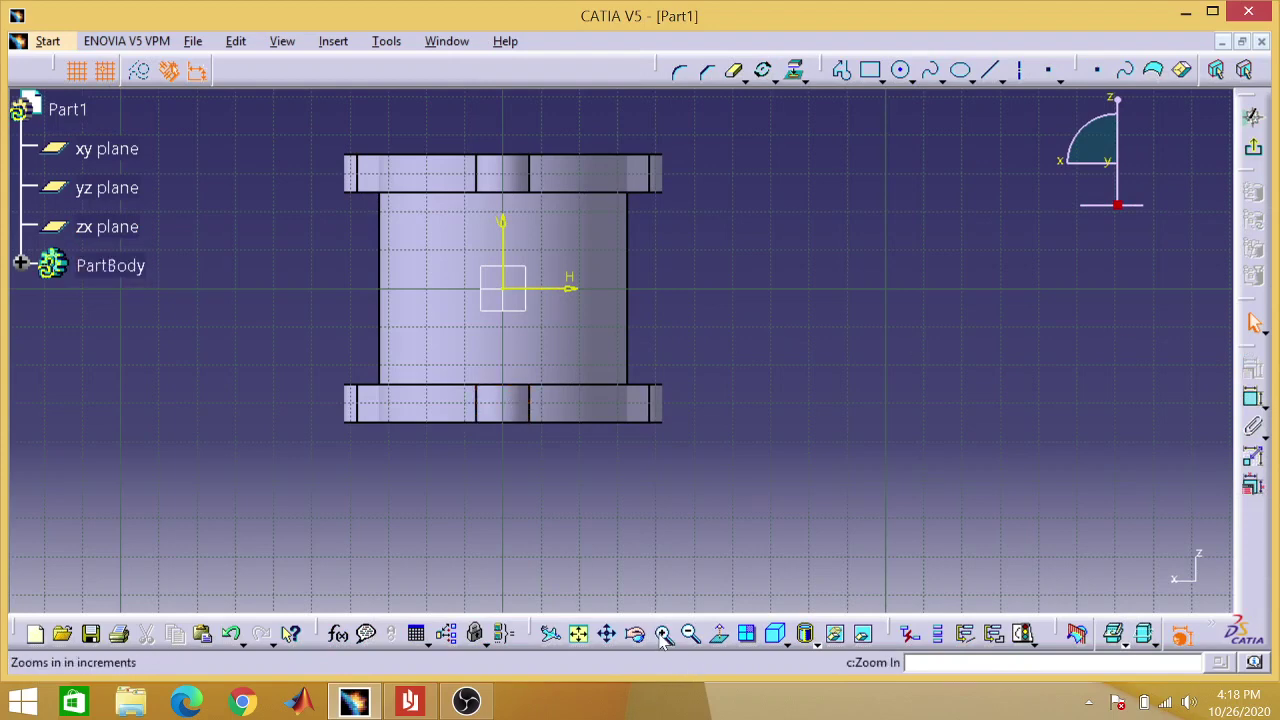
pyautogui.click(721, 638)
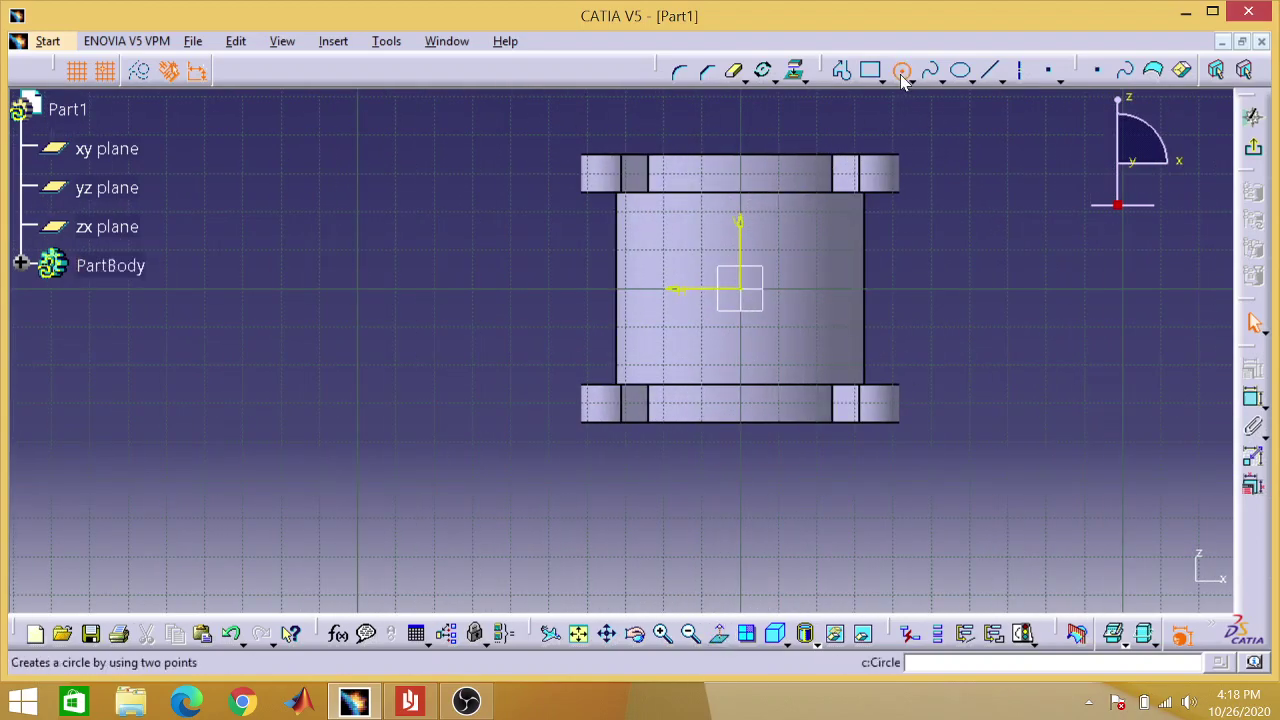
pyautogui.click(901, 72)
pyautogui.click(748, 292)
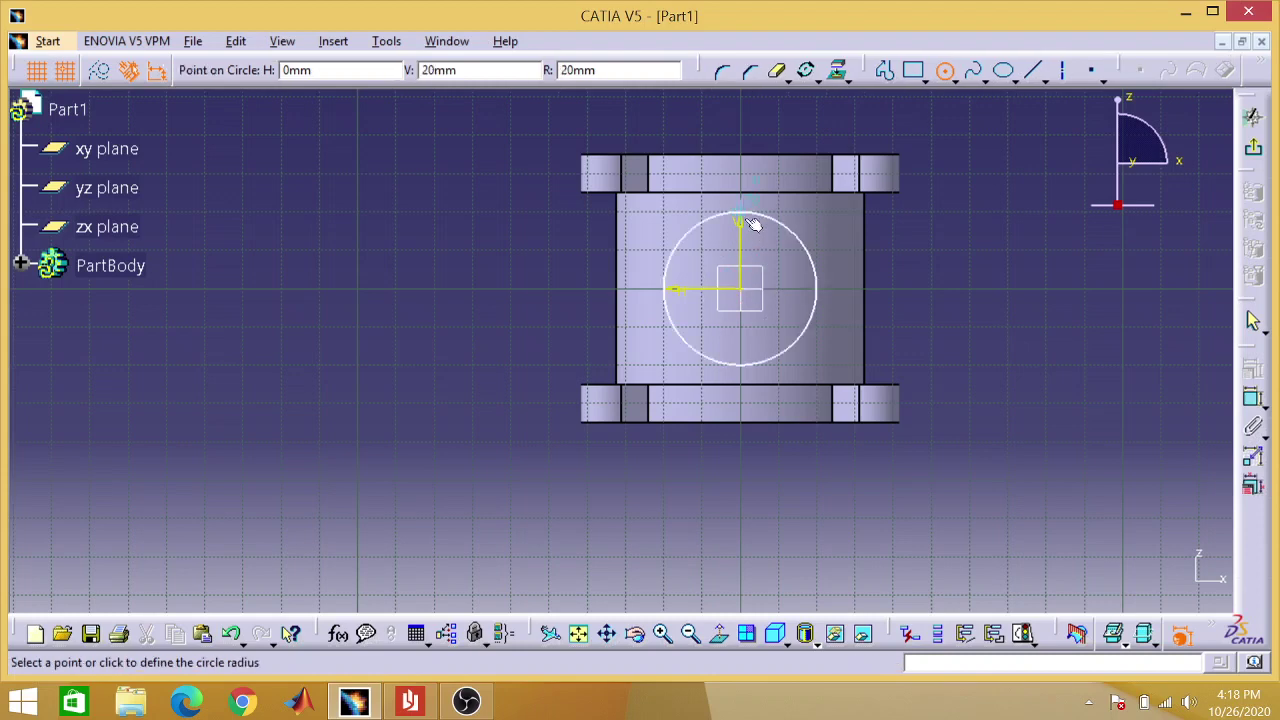
pyautogui.click(753, 224)
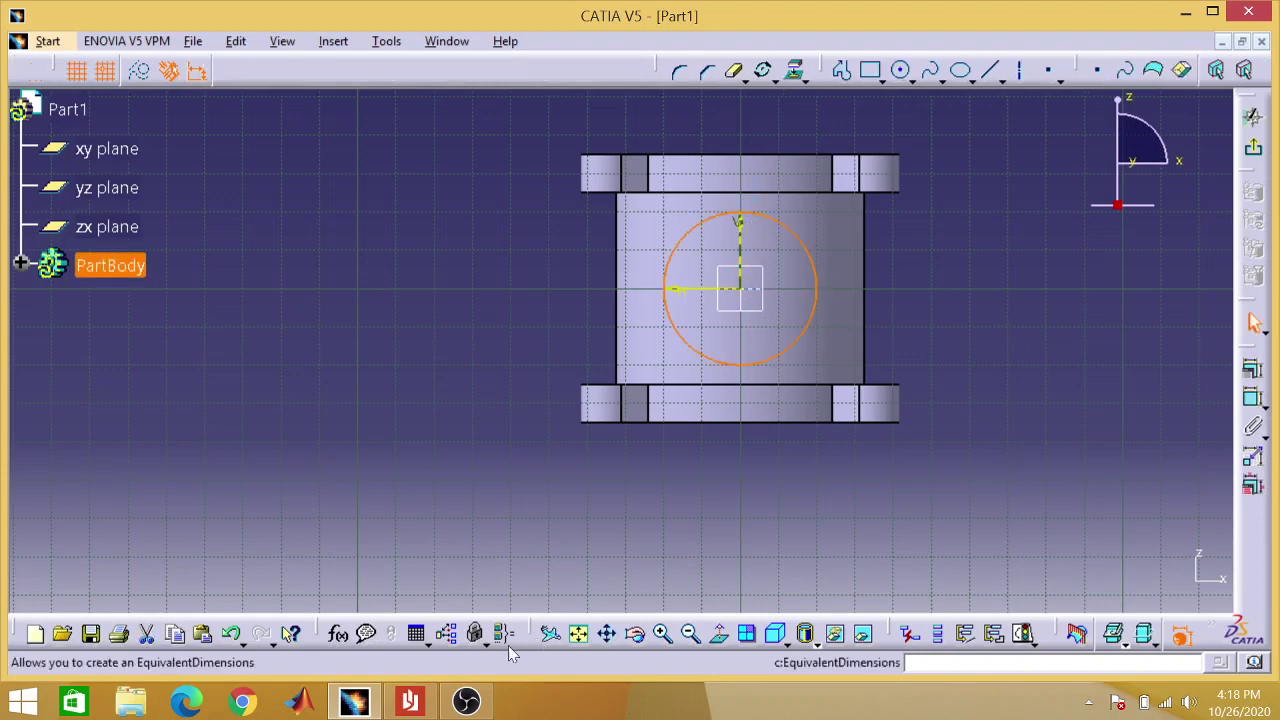
# - Check the side boss's diameter in the Assignment drawing and dimension the sketched circle to 50 mm in diameter
pyautogui.click(413, 703)
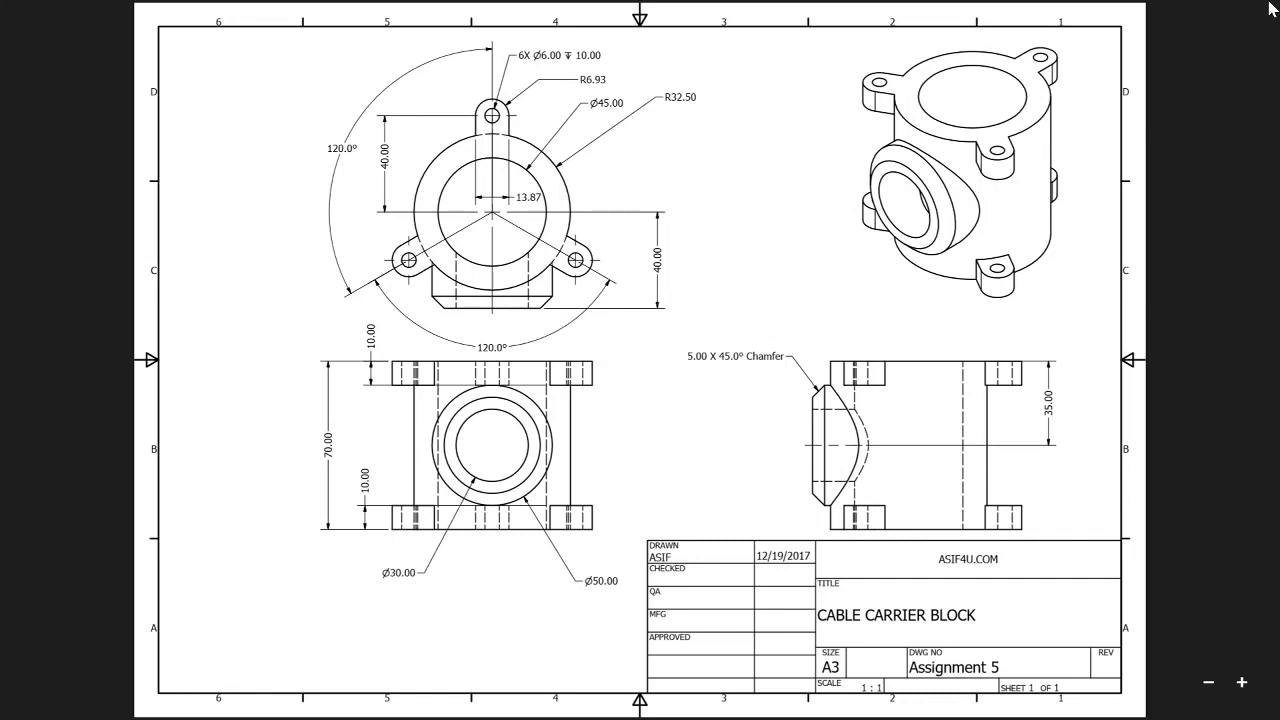
pyautogui.click(1240, 12)
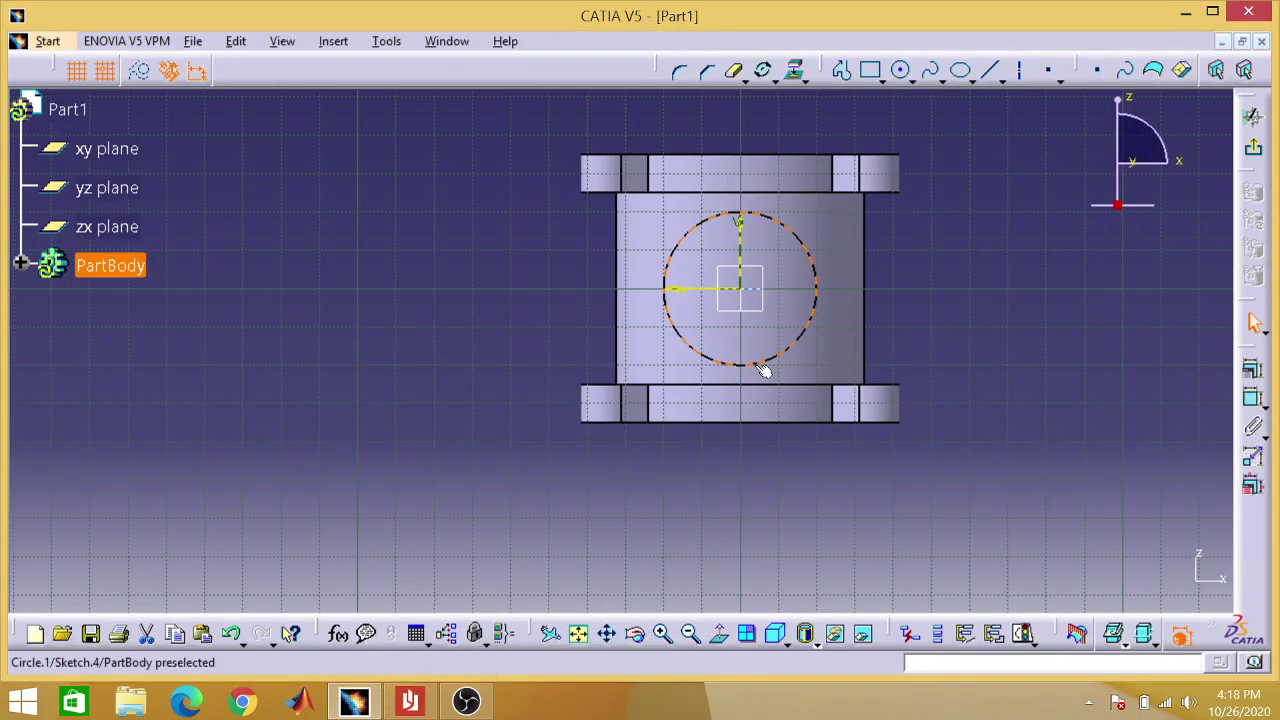
pyautogui.click(1250, 370)
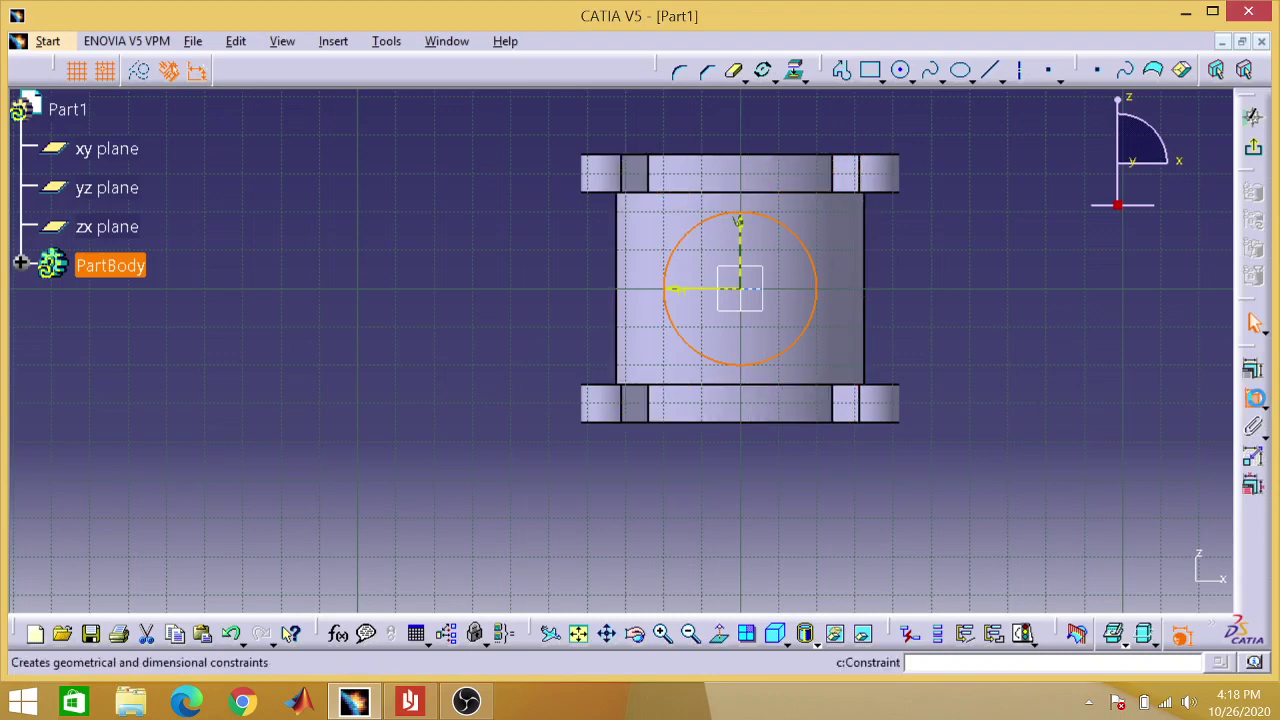
pyautogui.click(1073, 468)
pyautogui.doubleClick(1075, 462)
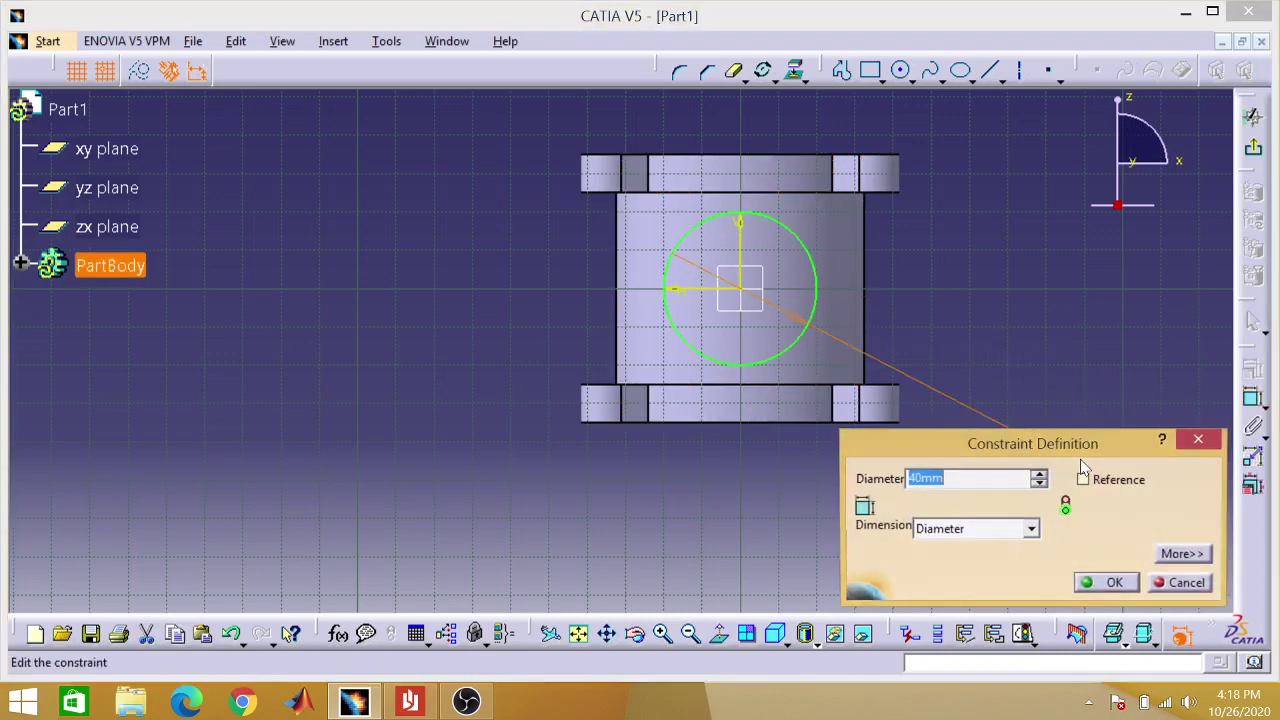
pyautogui.press('BackSpace')
pyautogui.write('50')
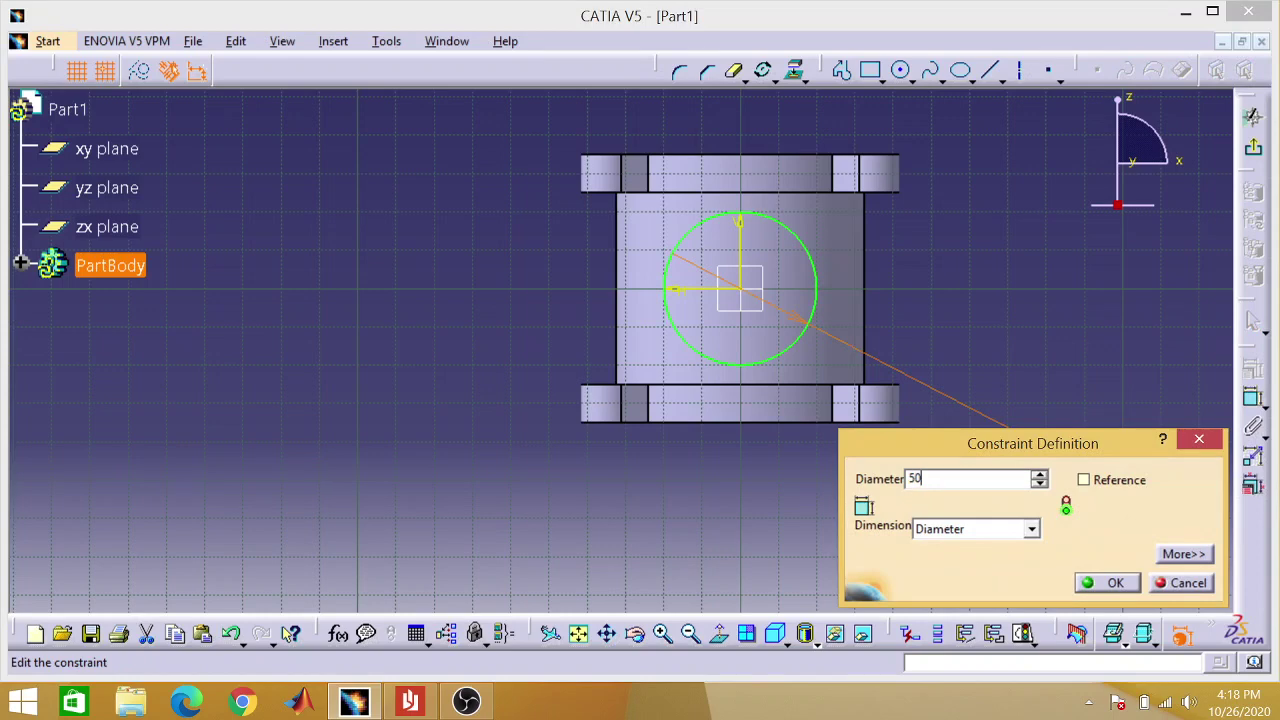
pyautogui.press('Return')
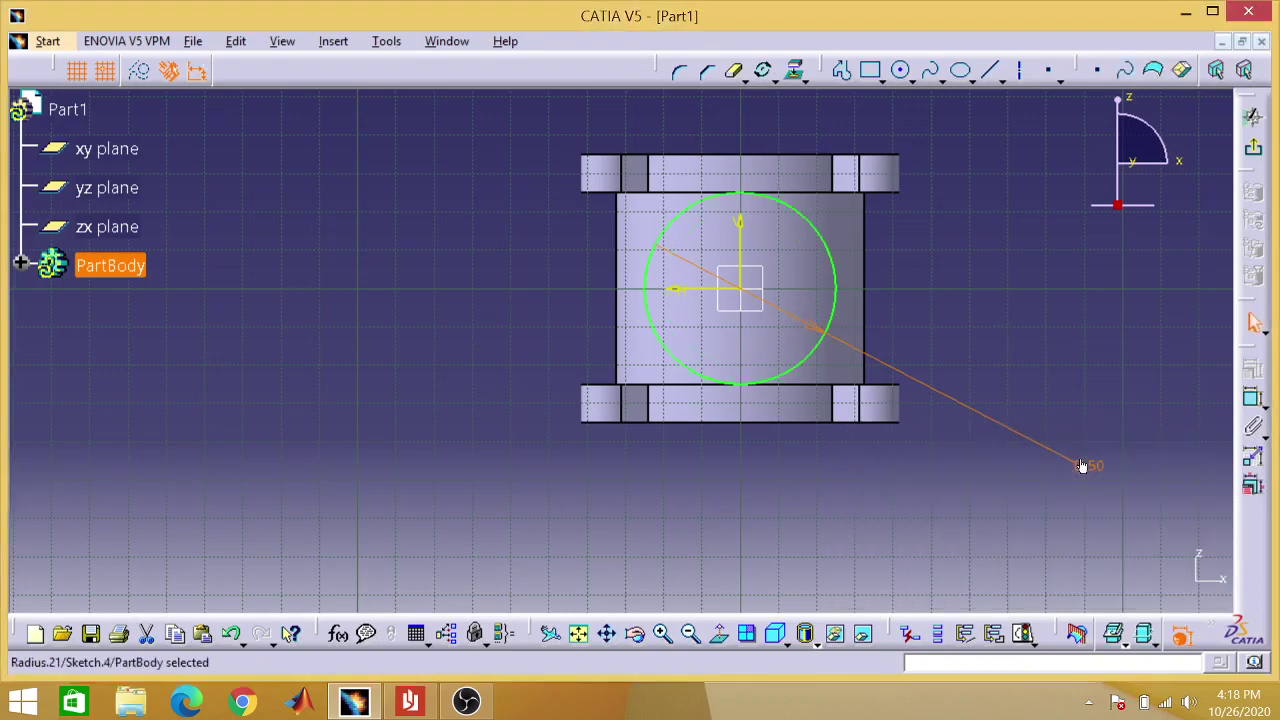
pyautogui.click(900, 72)
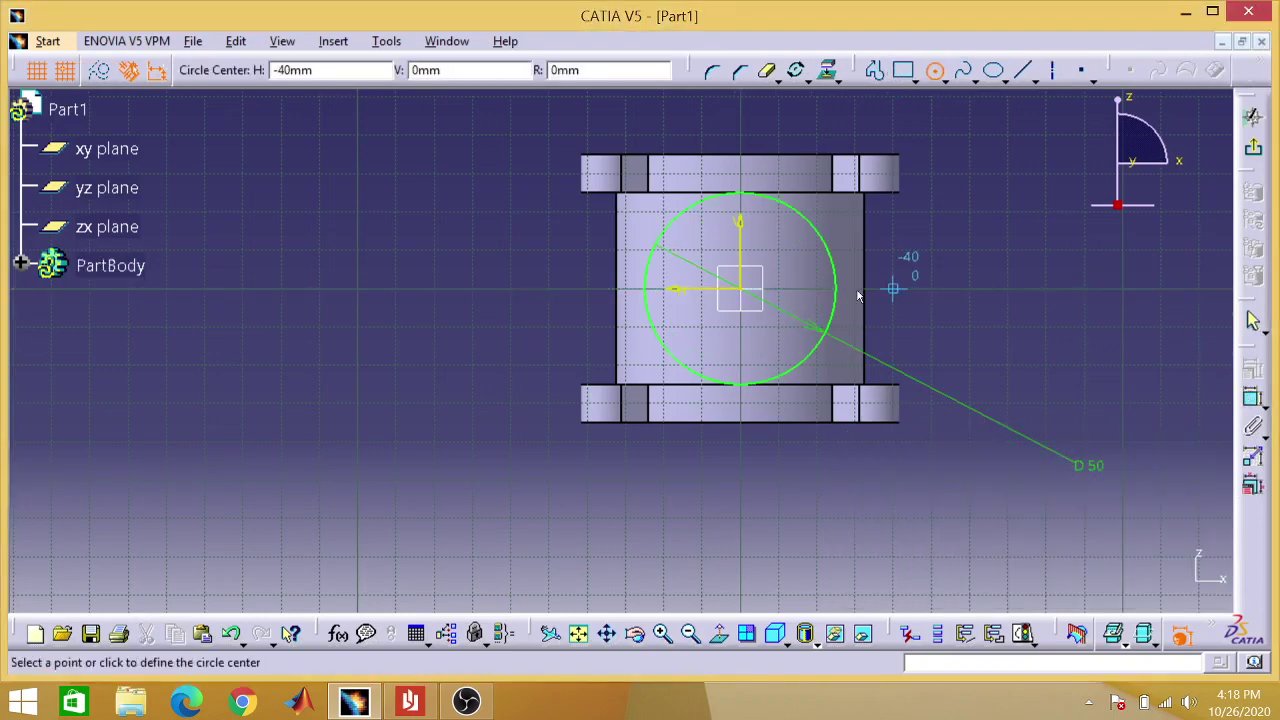
pyautogui.click(739, 289)
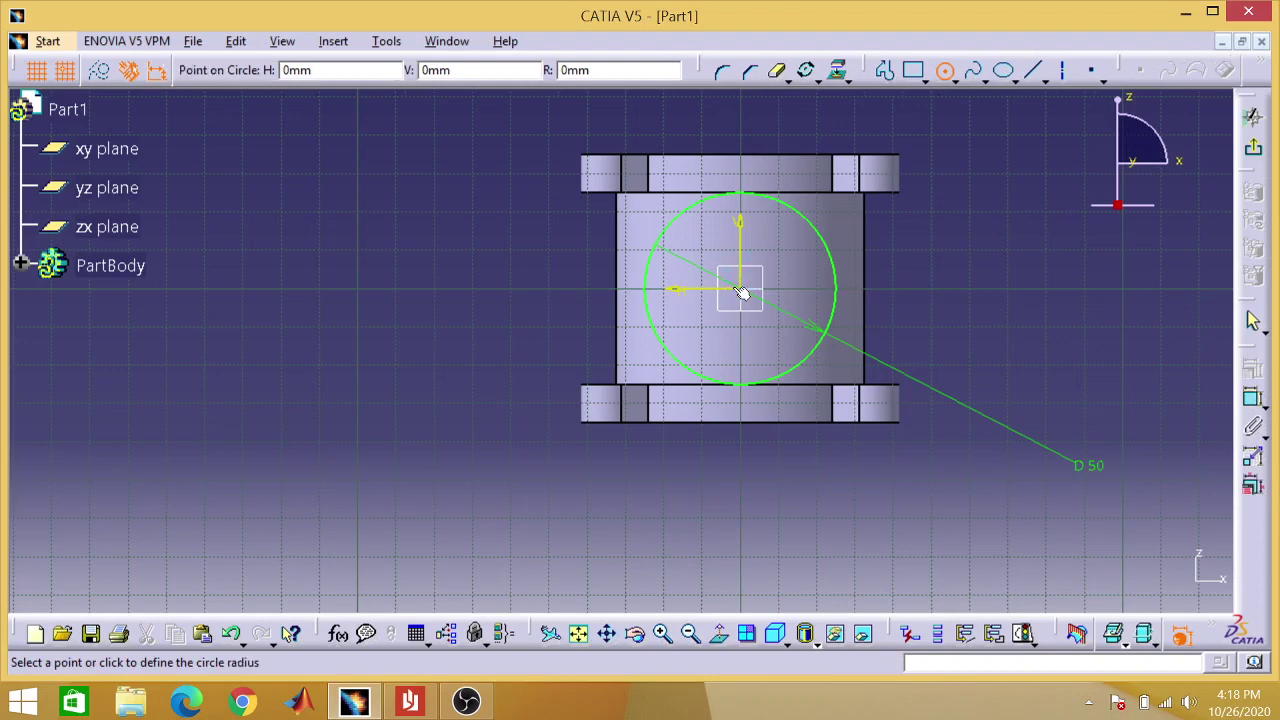
pyautogui.click(754, 222)
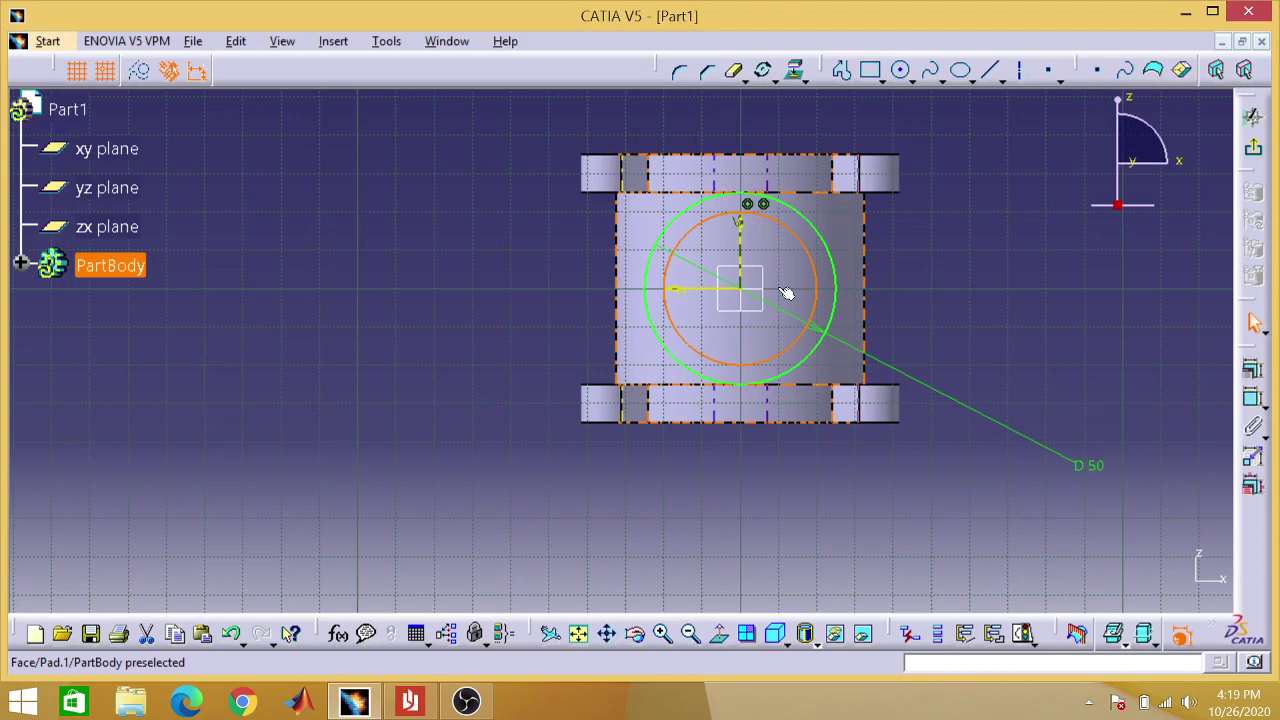
# - Draw a concentric inner circle about 10 mm in radius centred on the origin
pyautogui.click(909, 80)
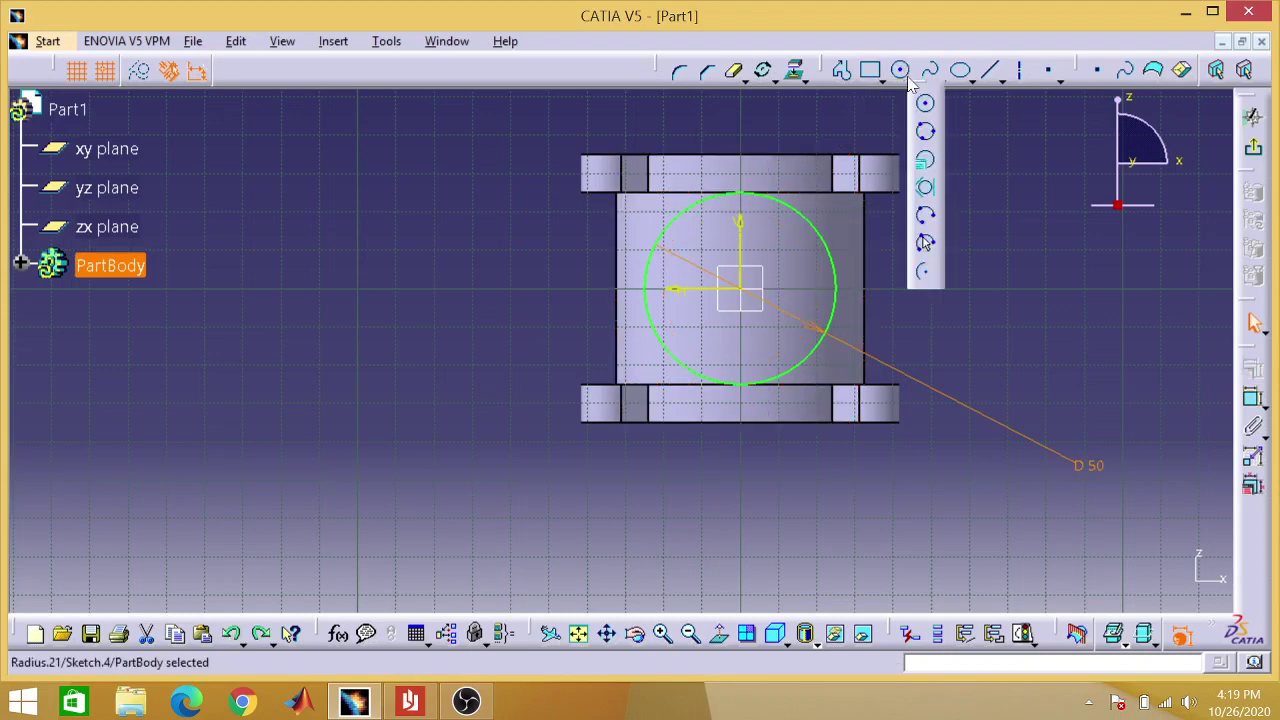
pyautogui.click(925, 103)
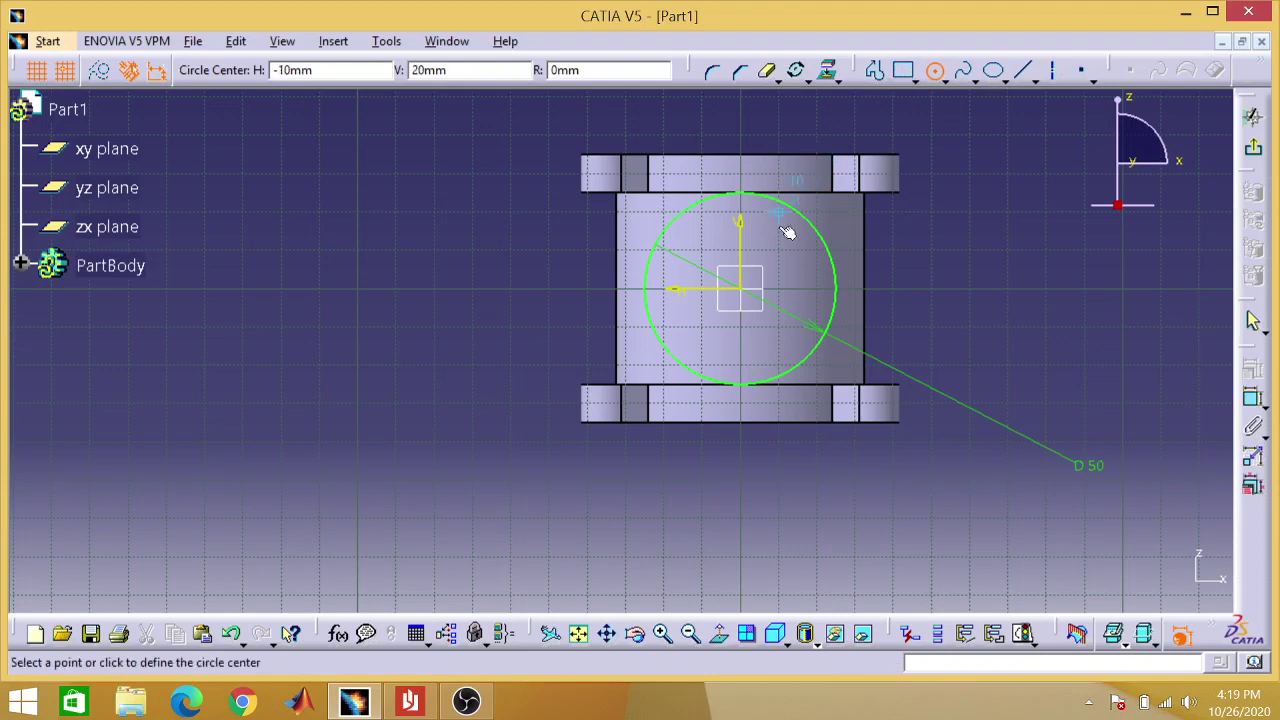
pyautogui.click(748, 288)
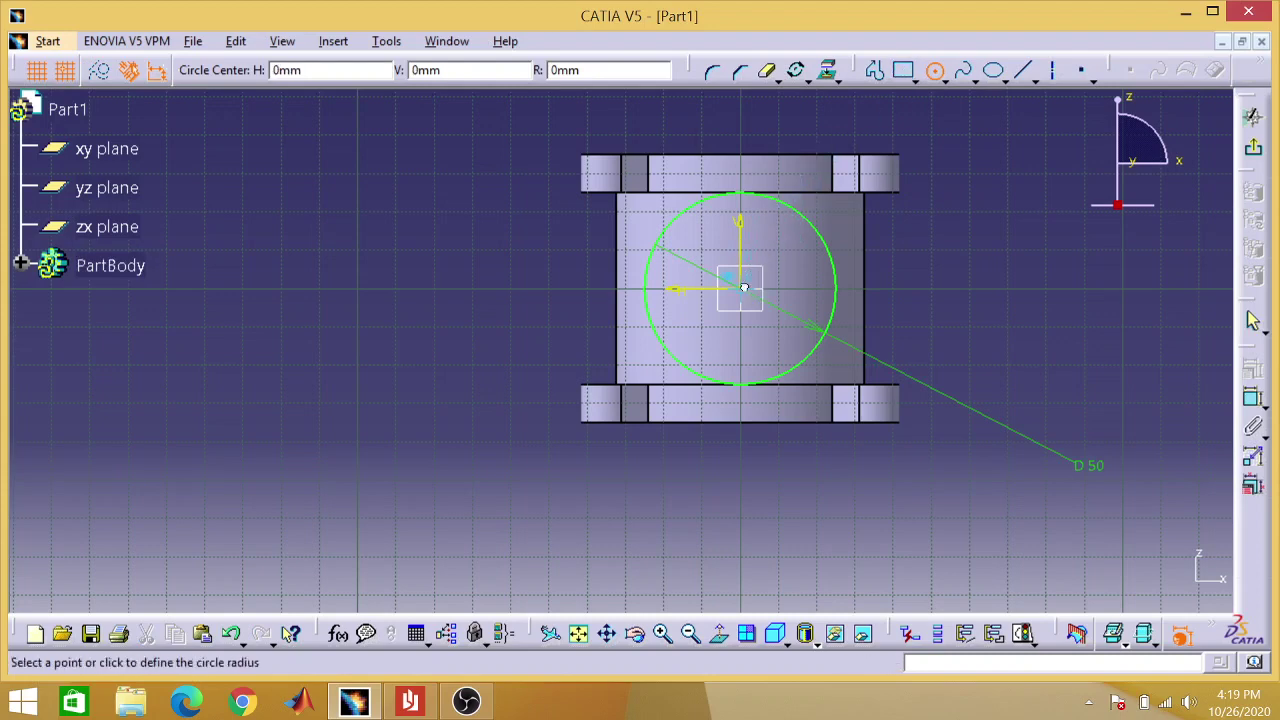
pyautogui.click(752, 237)
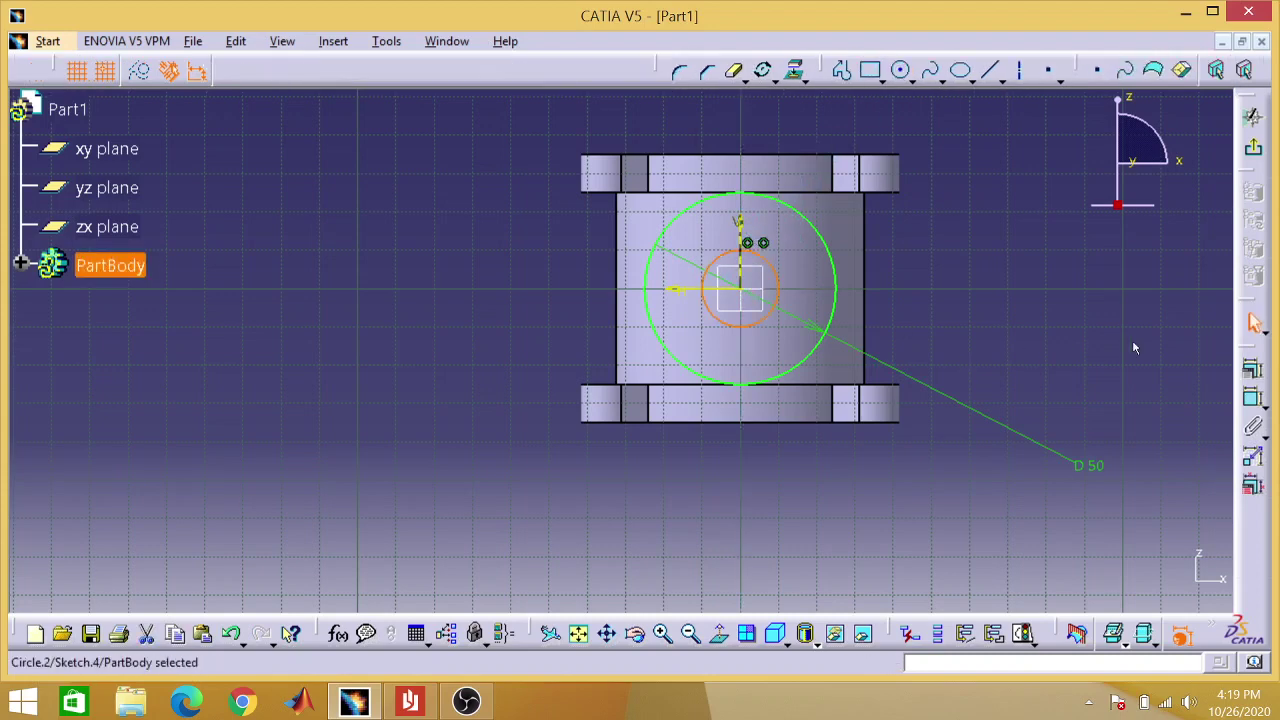
# - Dimension the inner circle and set its diameter to 30 mm
pyautogui.click(1253, 398)
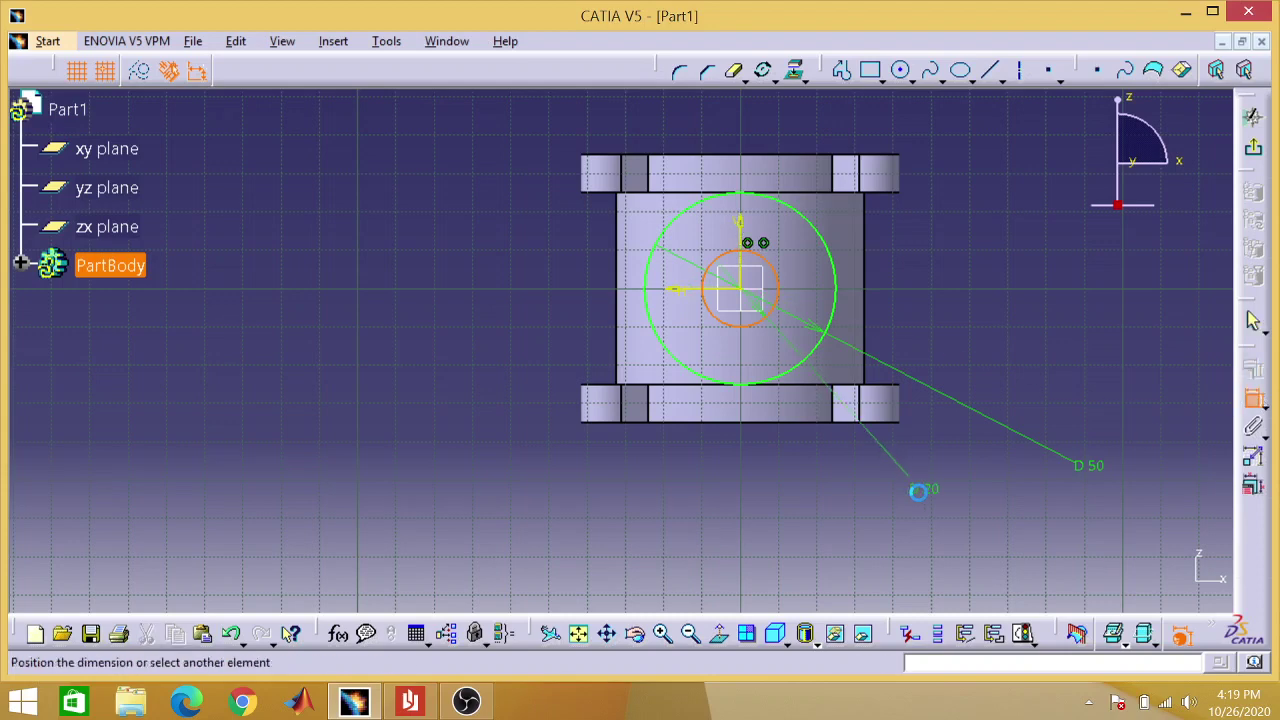
pyautogui.click(897, 496)
pyautogui.doubleClick(893, 490)
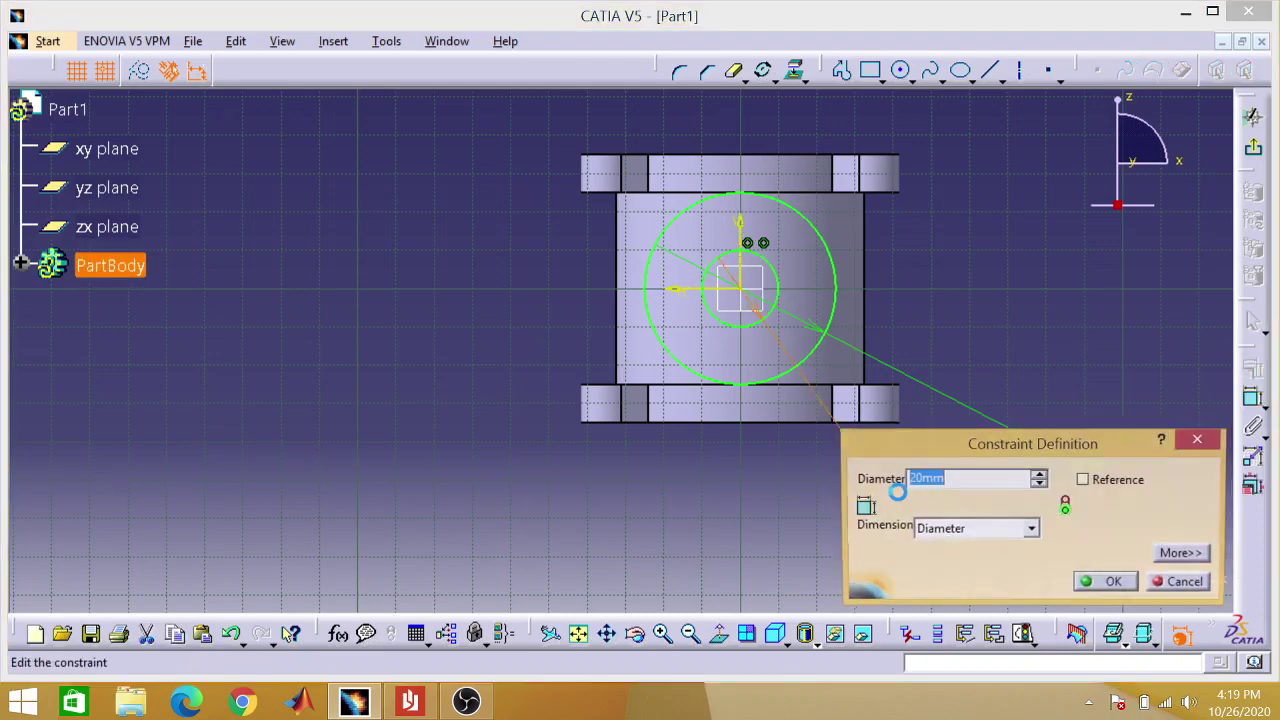
pyautogui.press('BackSpace')
pyautogui.press('Return')
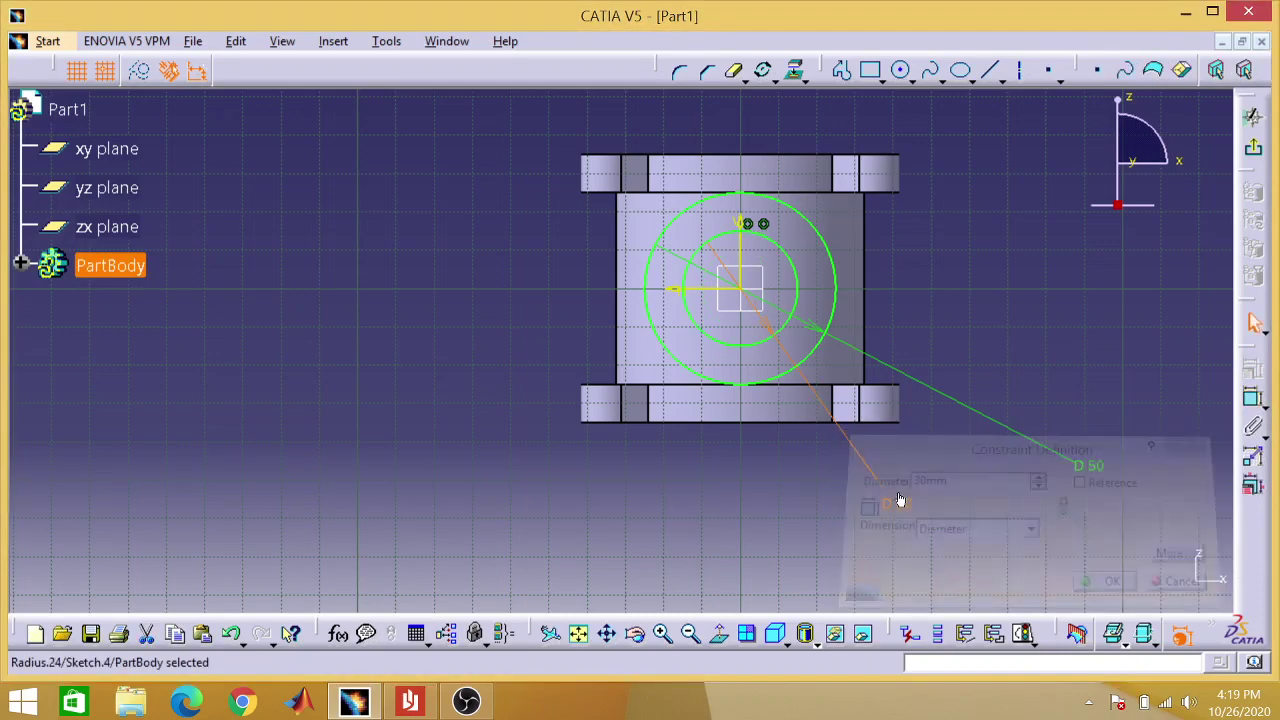
pyautogui.click(723, 460)
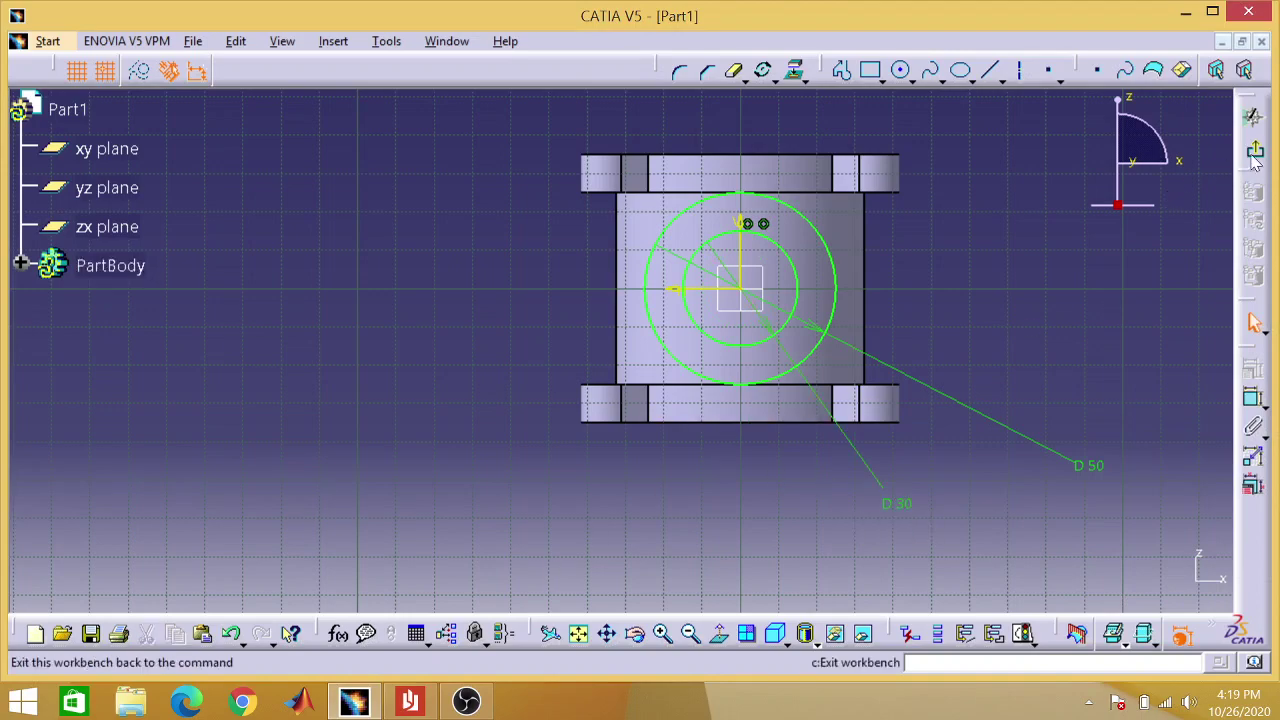
# - Exit the sketch and pad the ring between the two circles to a length of 40 mm, checking it against the drawing
pyautogui.click(1253, 117)
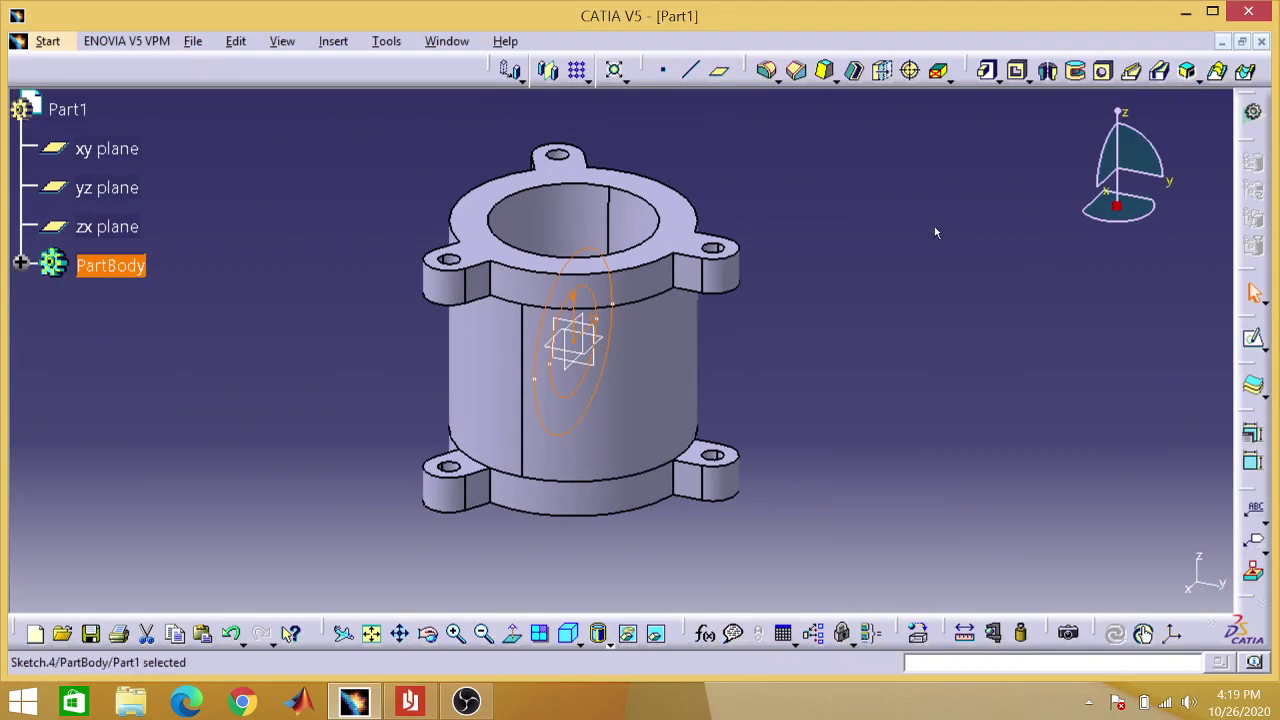
pyautogui.click(987, 72)
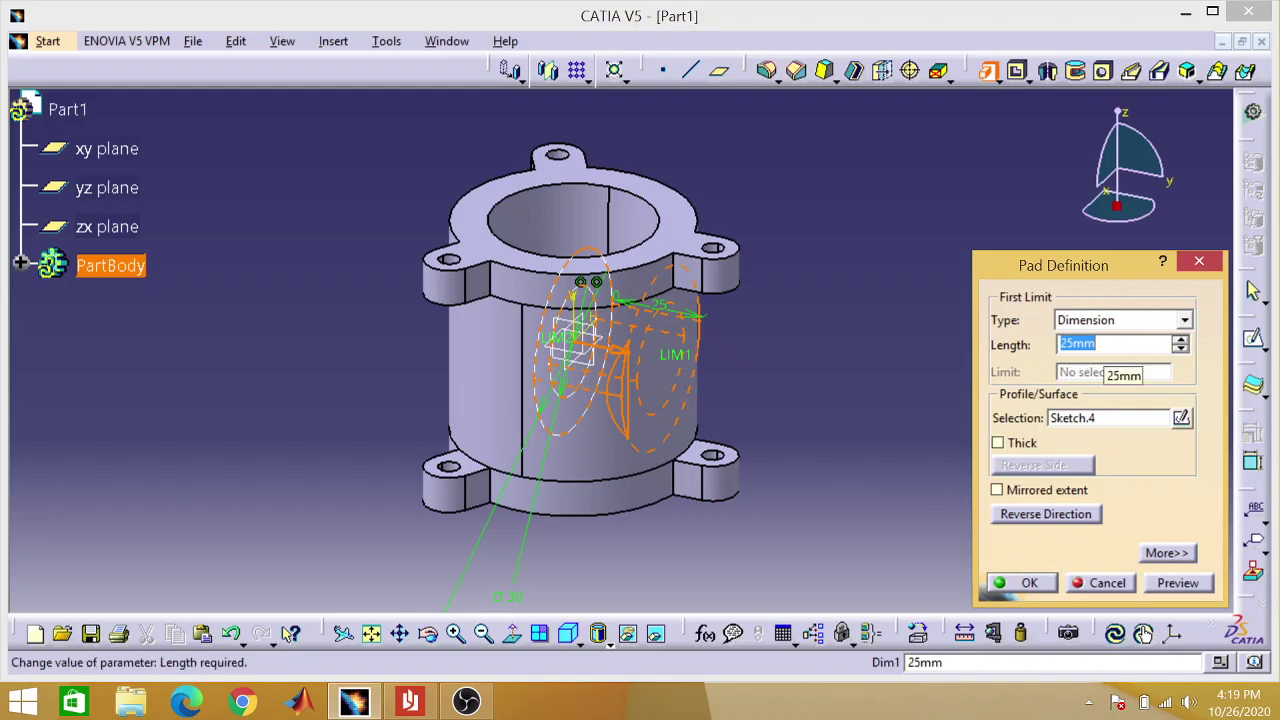
pyautogui.click(1071, 344)
pyautogui.press('BackSpace')
pyautogui.press('BackSpace')
pyautogui.write('40')
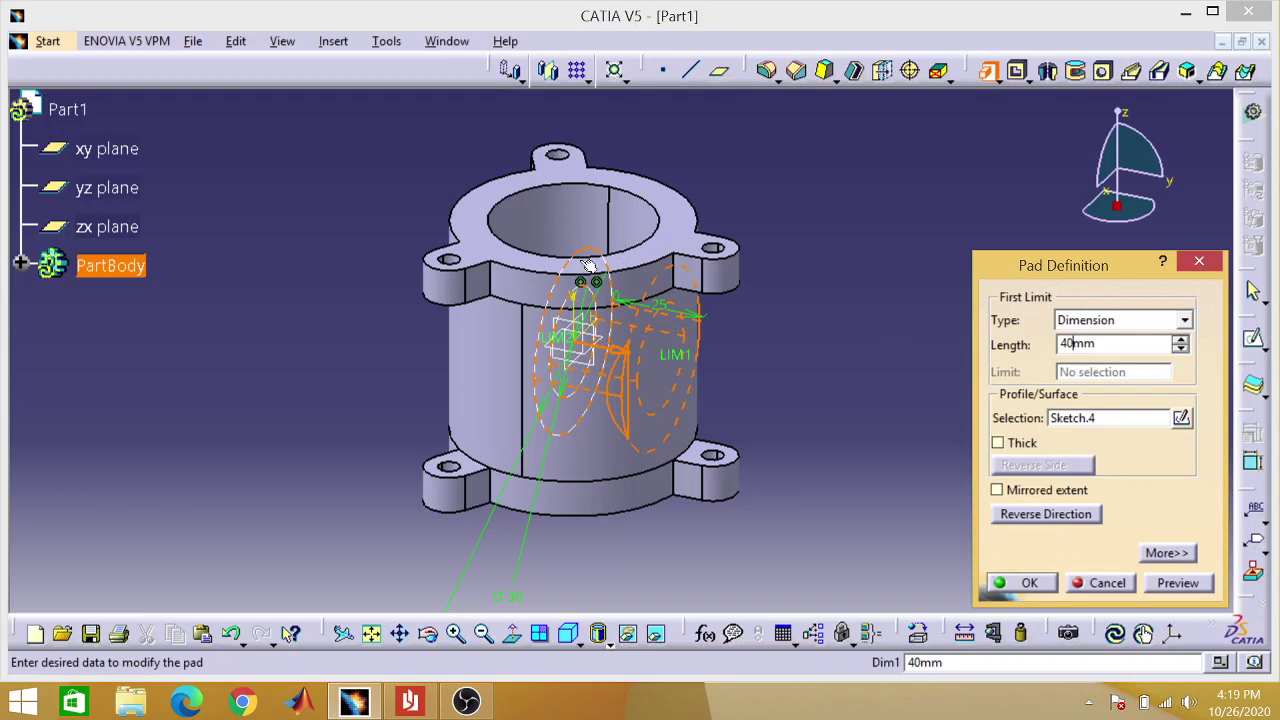
pyautogui.click(413, 703)
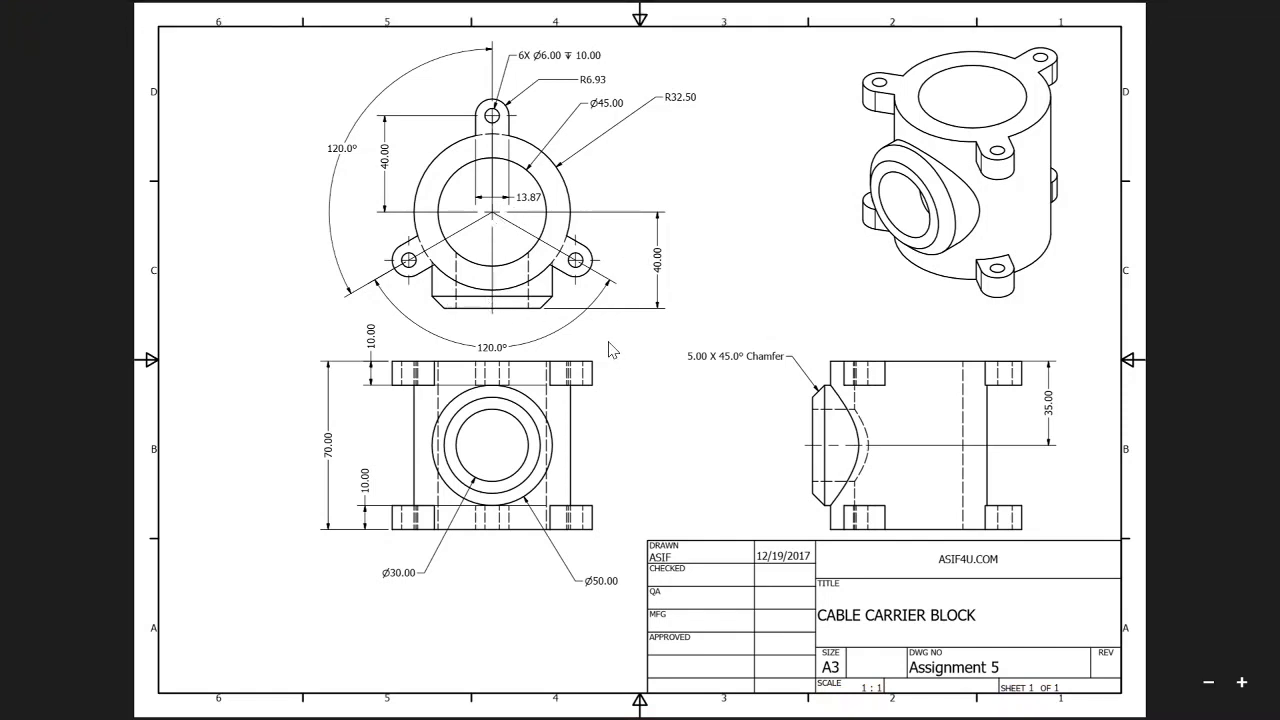
pyautogui.click(1268, 8)
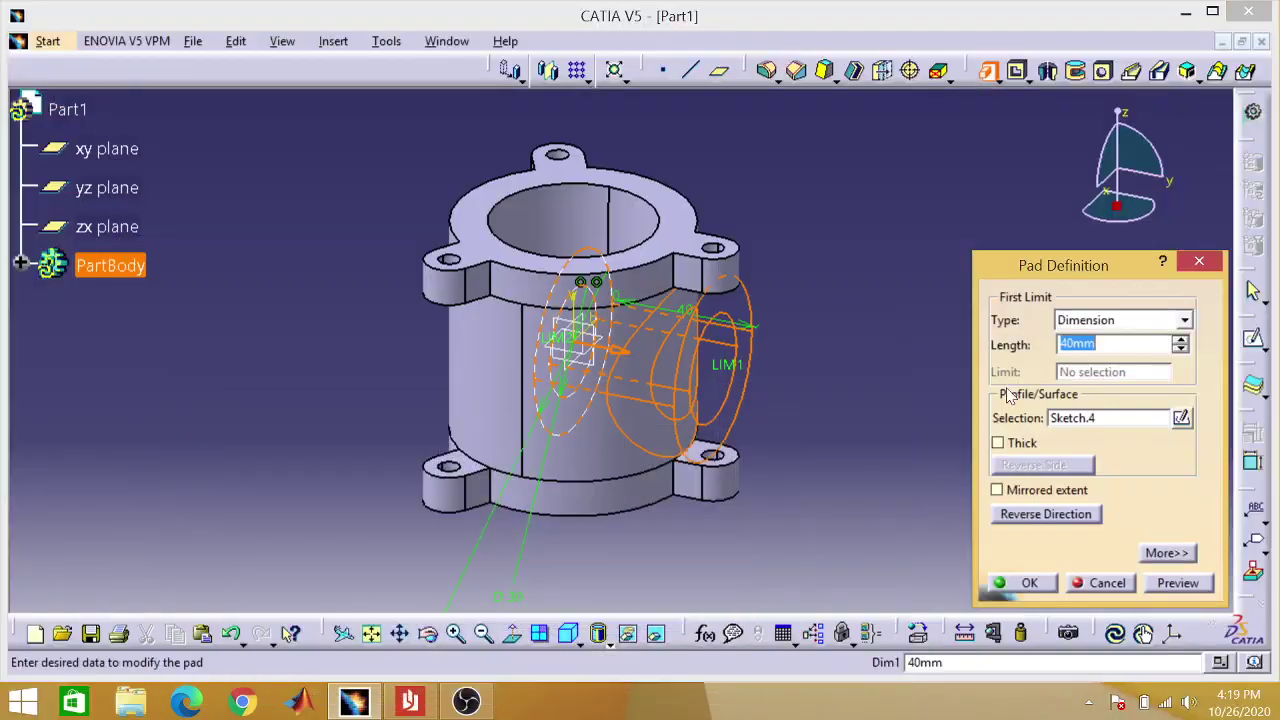
pyautogui.click(1034, 586)
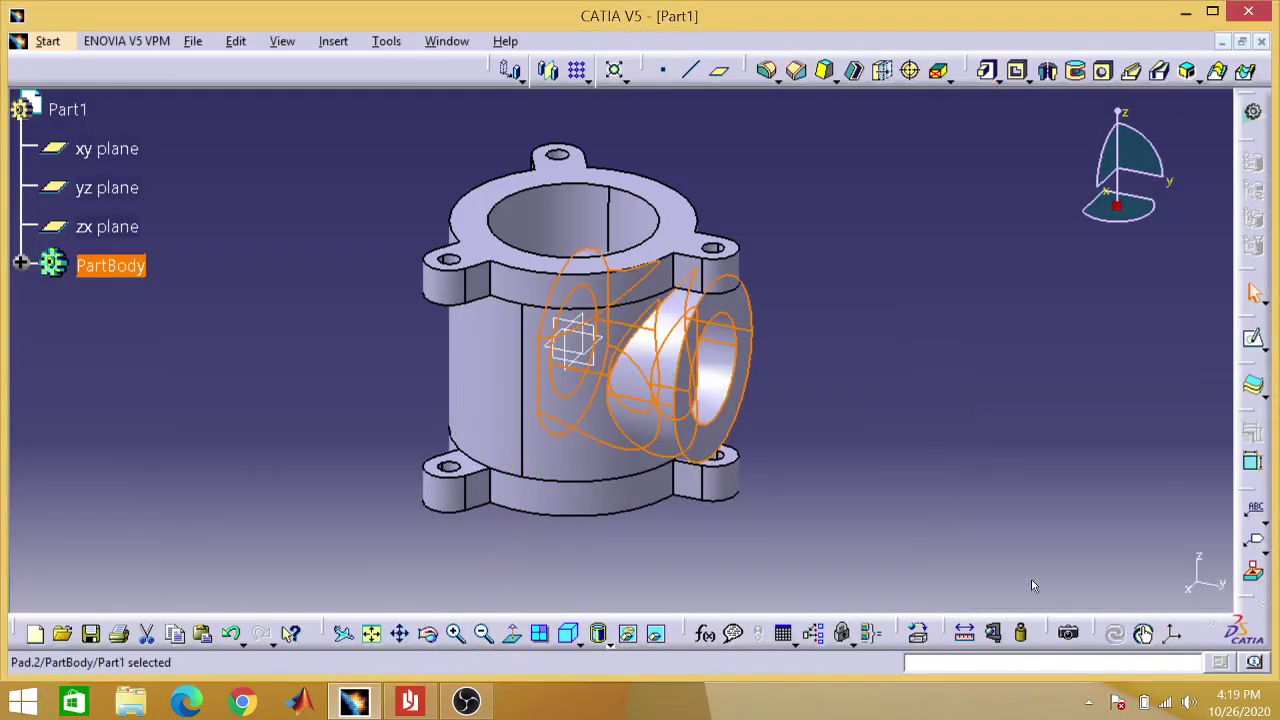
pyautogui.click(852, 386)
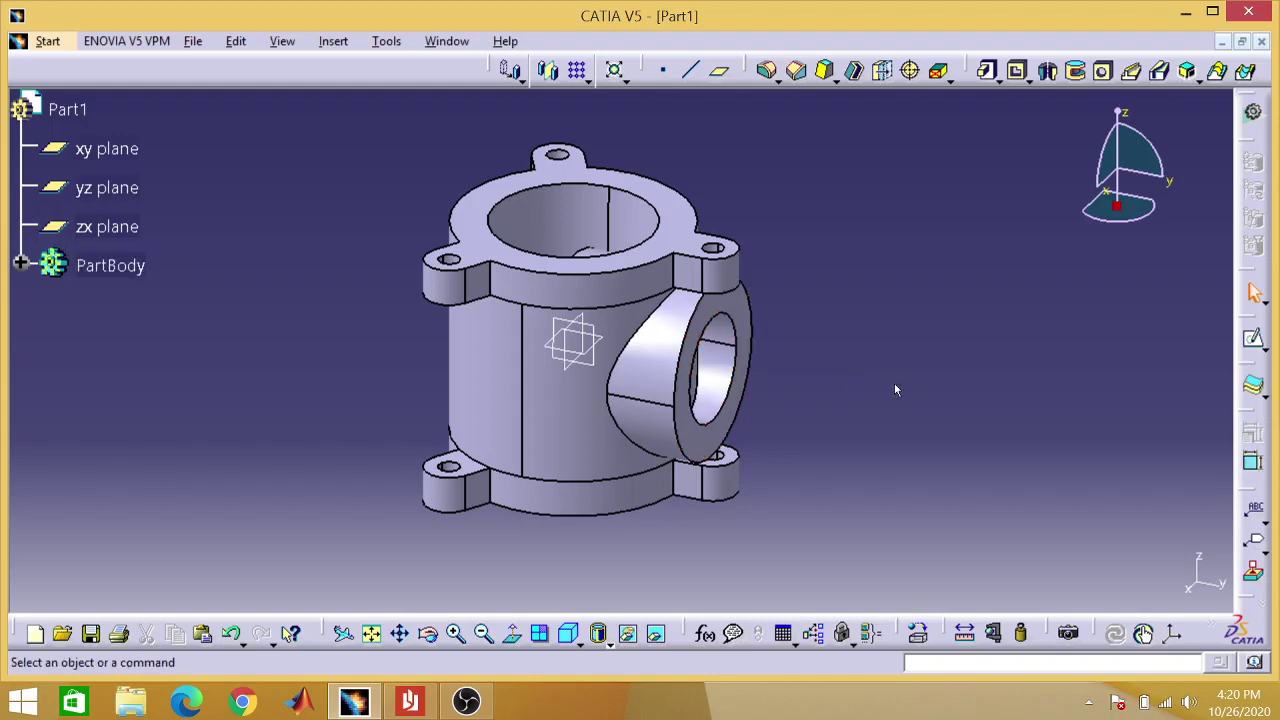
# - Undo the side boss pad and its two-circle sketch on the zx plane
pyautogui.click(717, 398)
pyautogui.hotkey('ctrl', 'z')
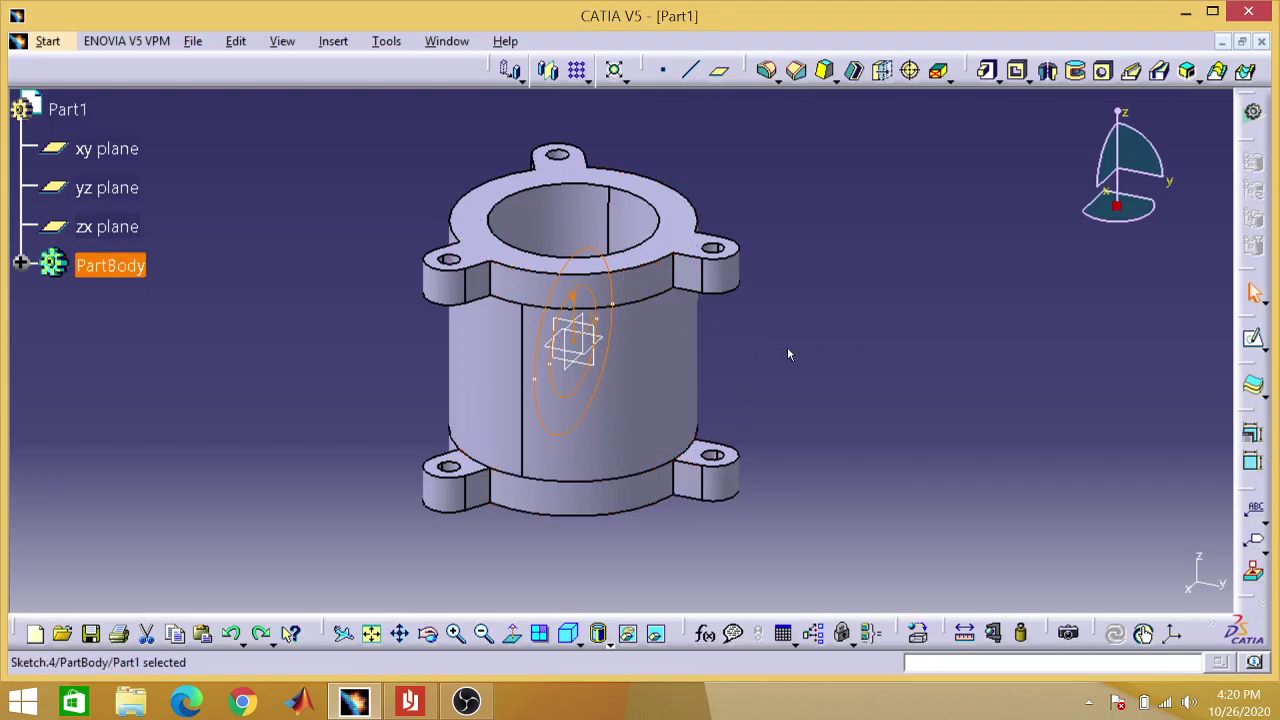
pyautogui.hotkey('ctrl', 'z')
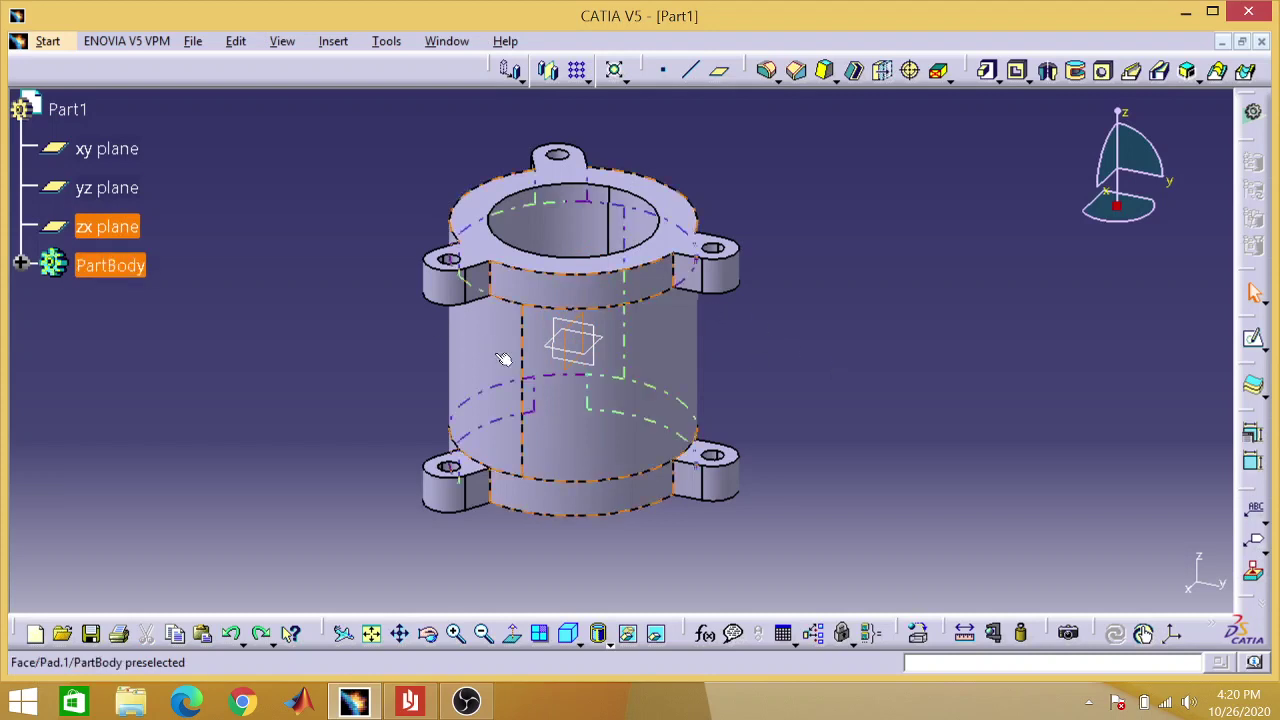
pyautogui.click(131, 198)
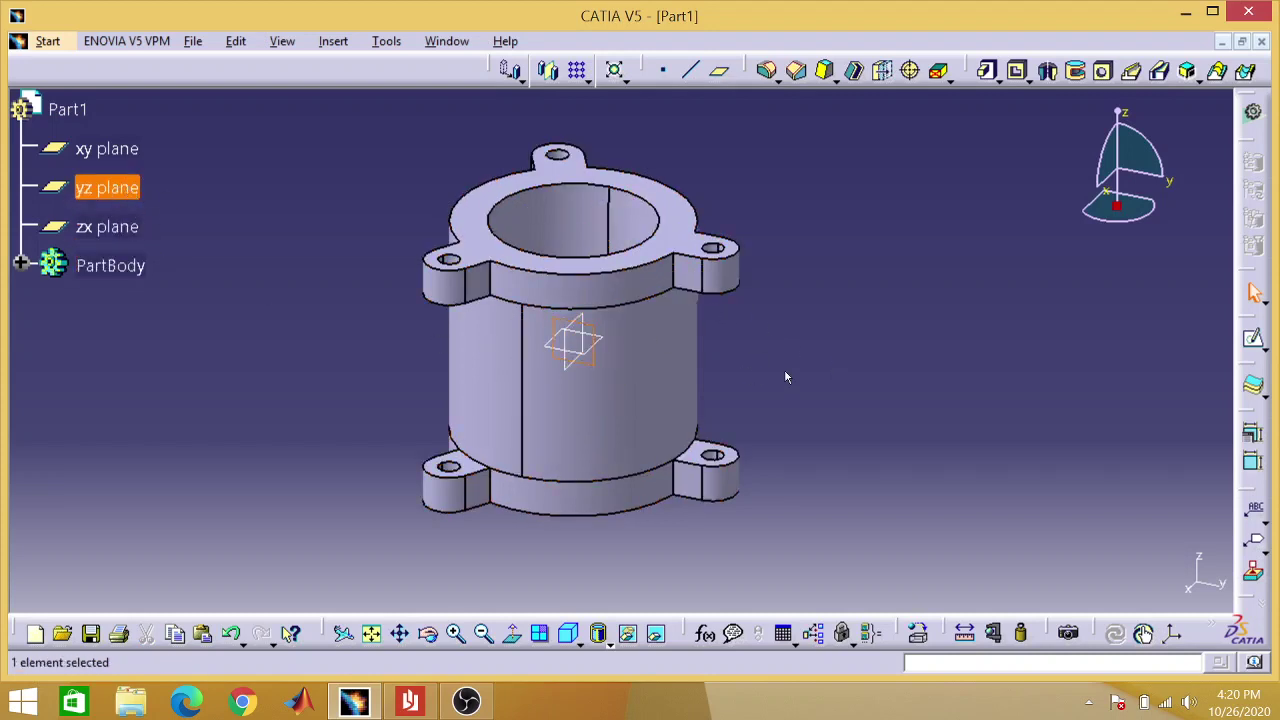
pyautogui.click(1254, 338)
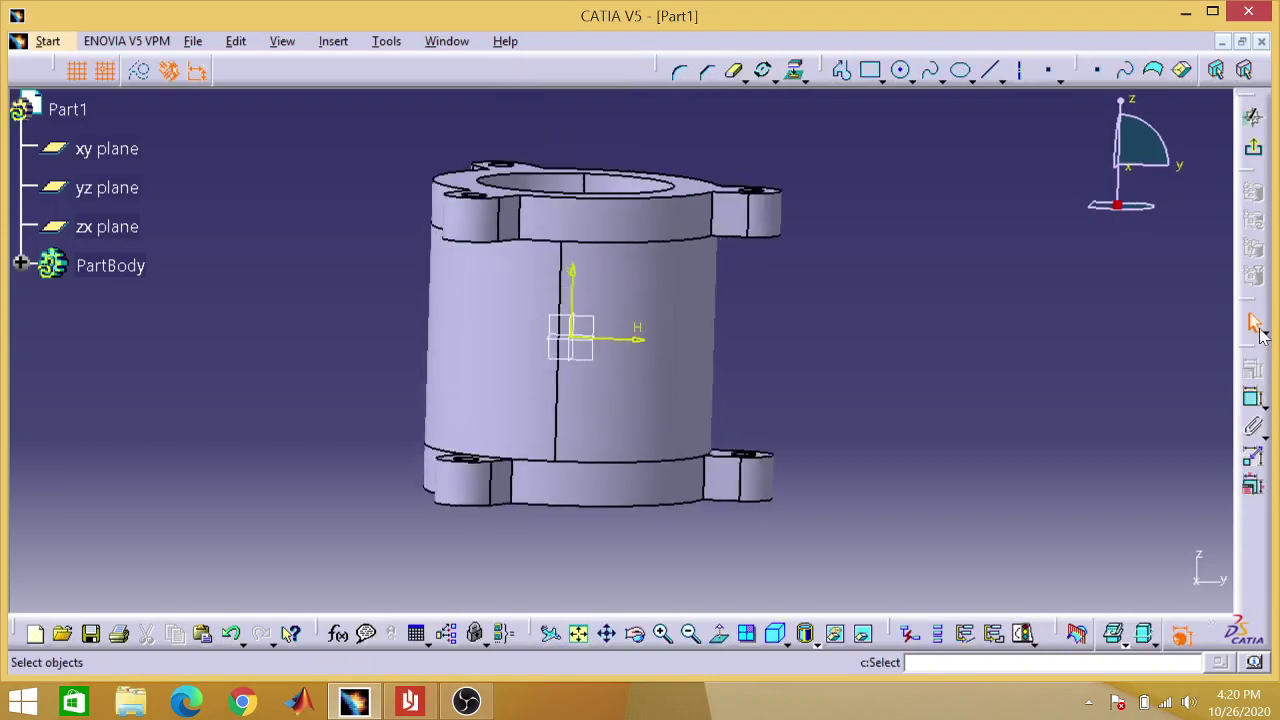
pyautogui.click(721, 643)
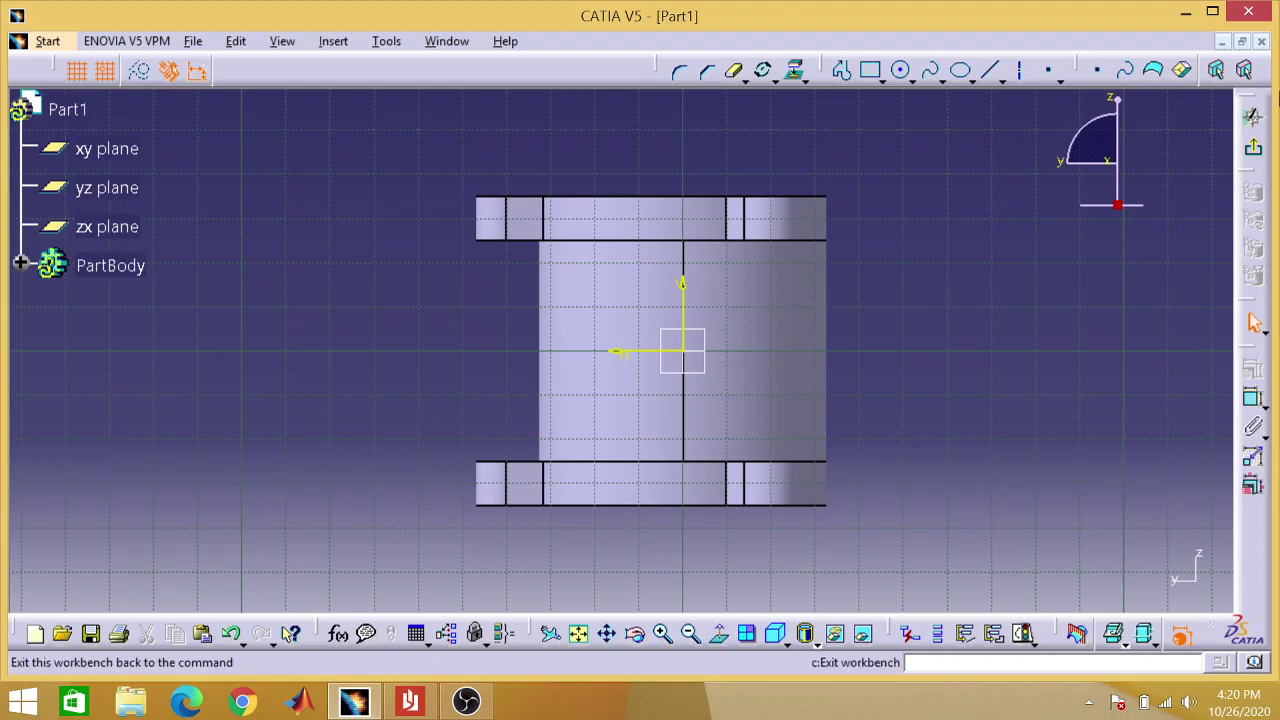
pyautogui.click(1256, 152)
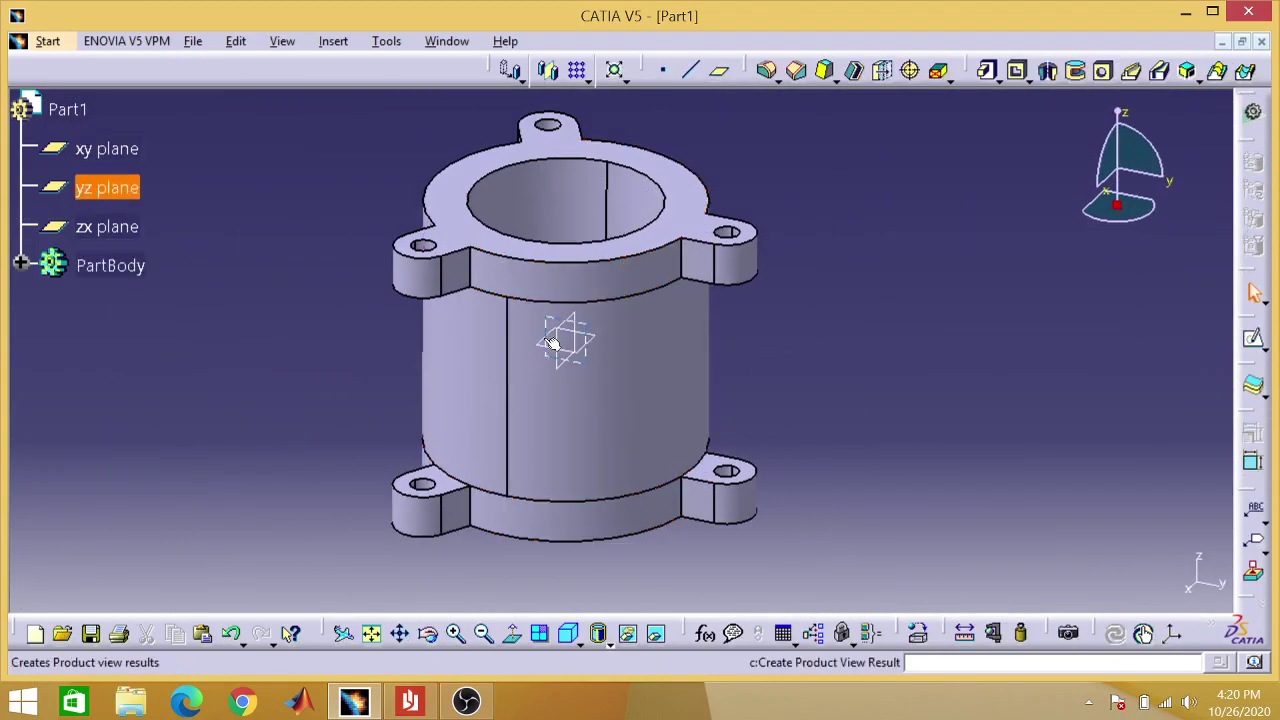
# - Open a sketch on the zx plane, draw a circle about 20 mm in radius centred on the origin, and dimension its diameter
pyautogui.click(556, 343)
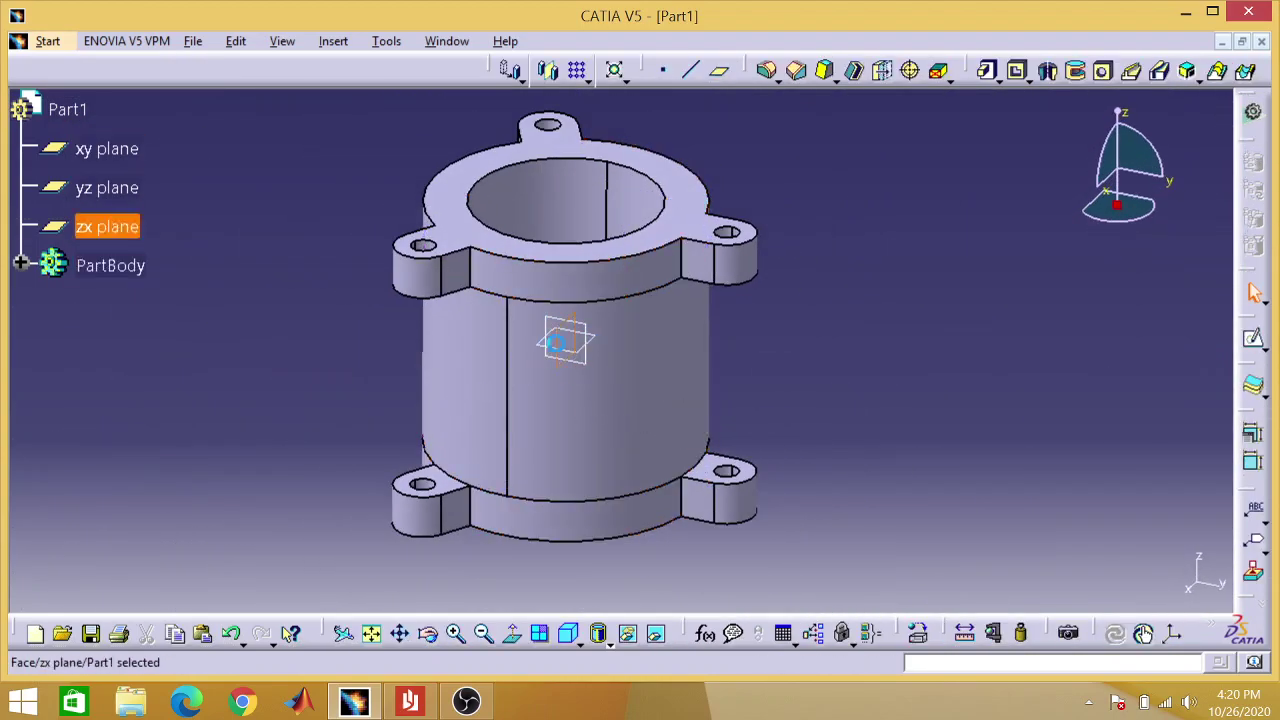
pyautogui.click(1256, 341)
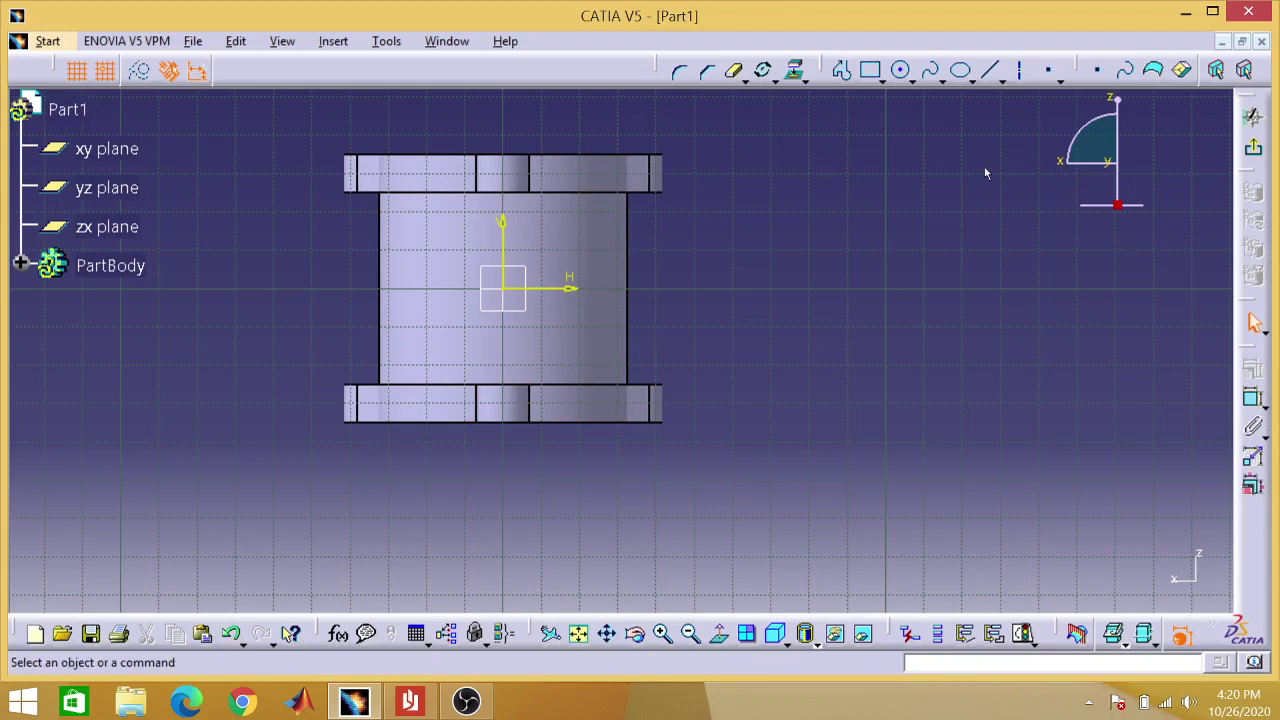
pyautogui.click(903, 70)
pyautogui.click(508, 288)
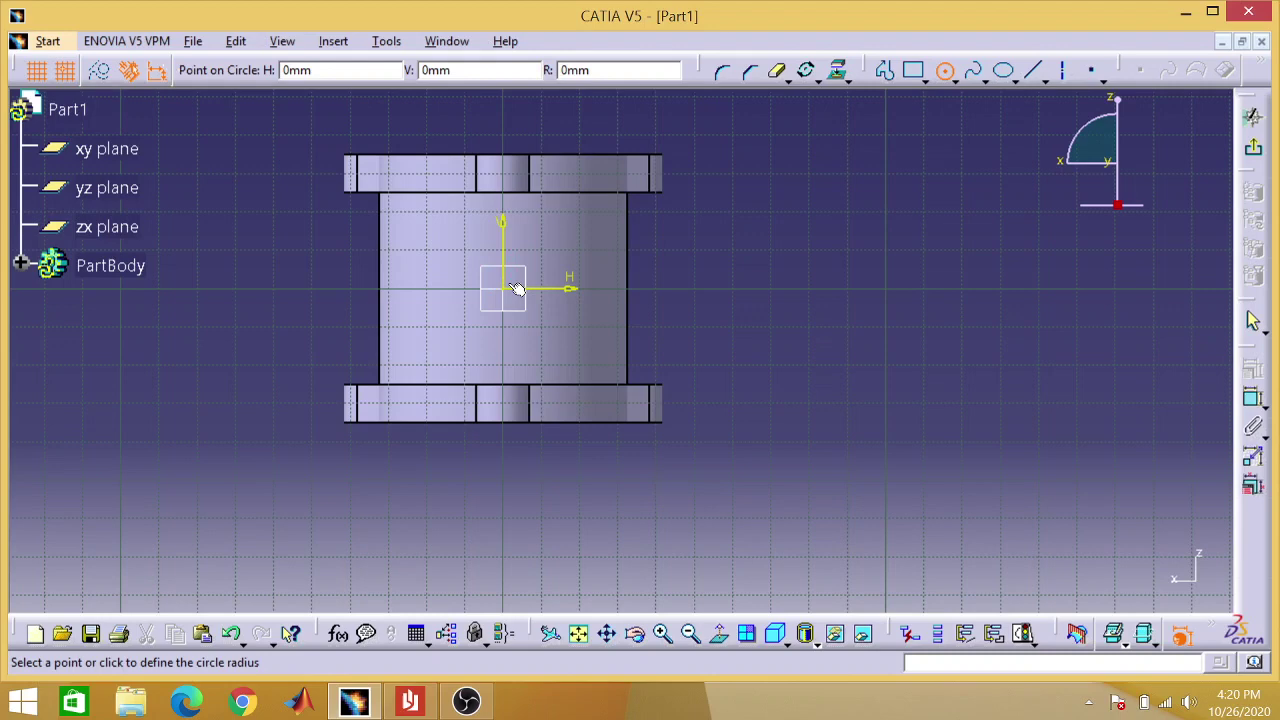
pyautogui.click(519, 217)
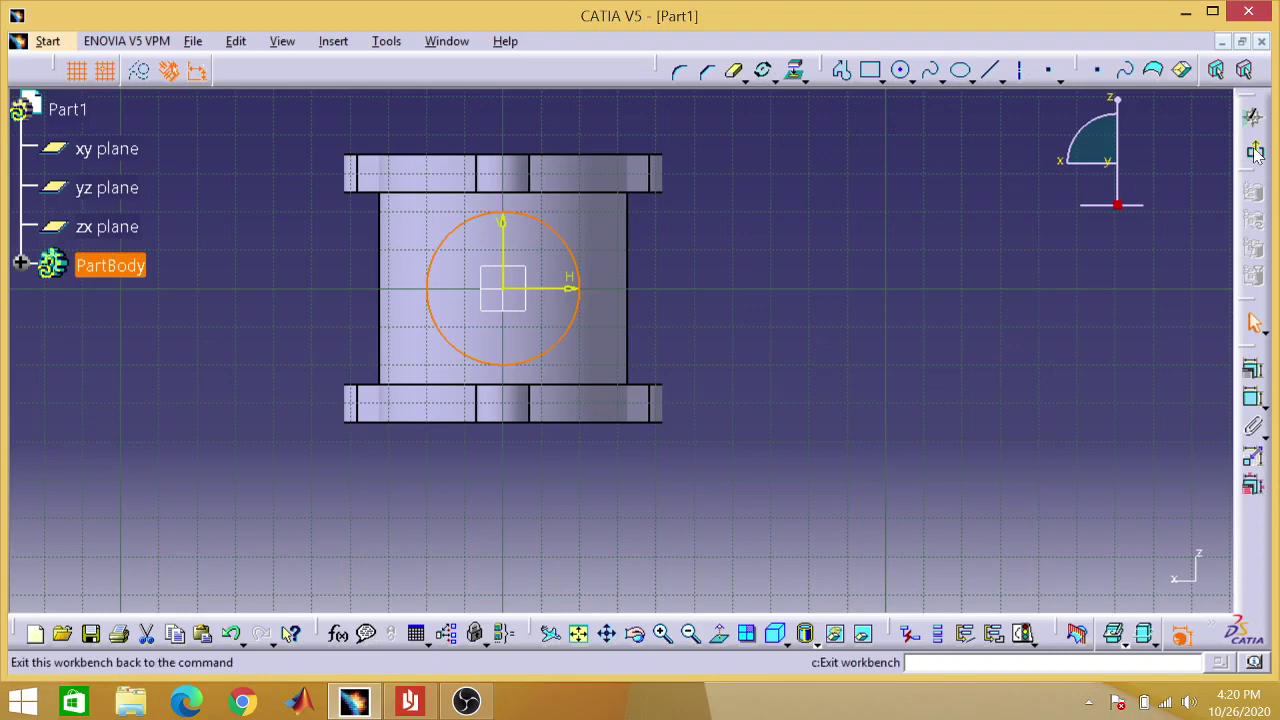
pyautogui.click(1252, 399)
pyautogui.click(865, 433)
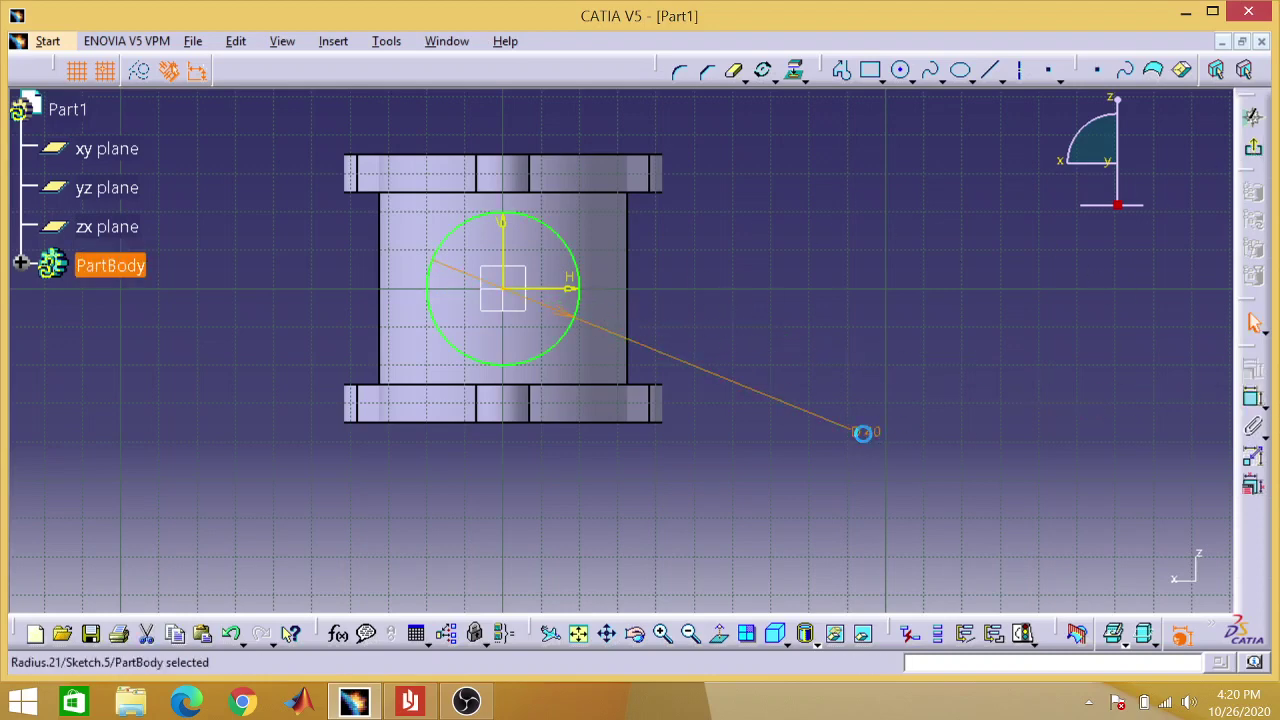
# - Set the diameter of the circle centred on the origin to 50 mm
pyautogui.doubleClick(862, 432)
pyautogui.press('BackSpace')
pyautogui.write('50')
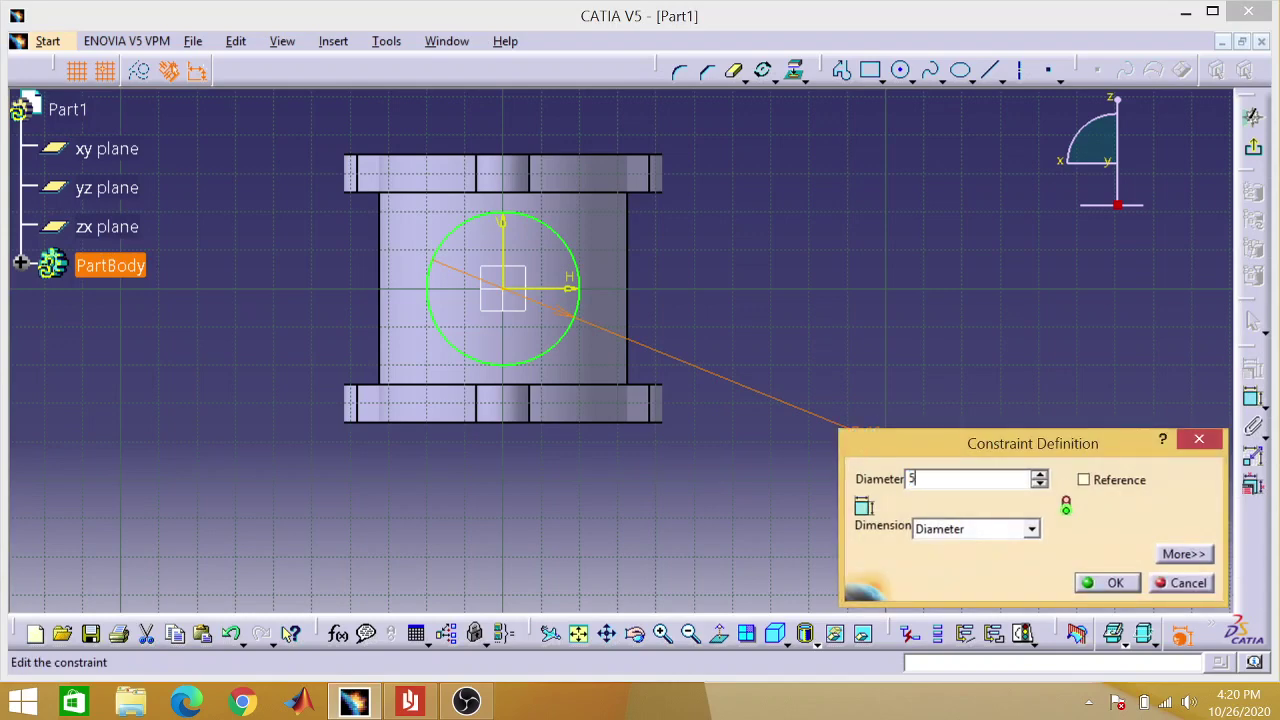
pyautogui.press('Return')
pyautogui.click(958, 264)
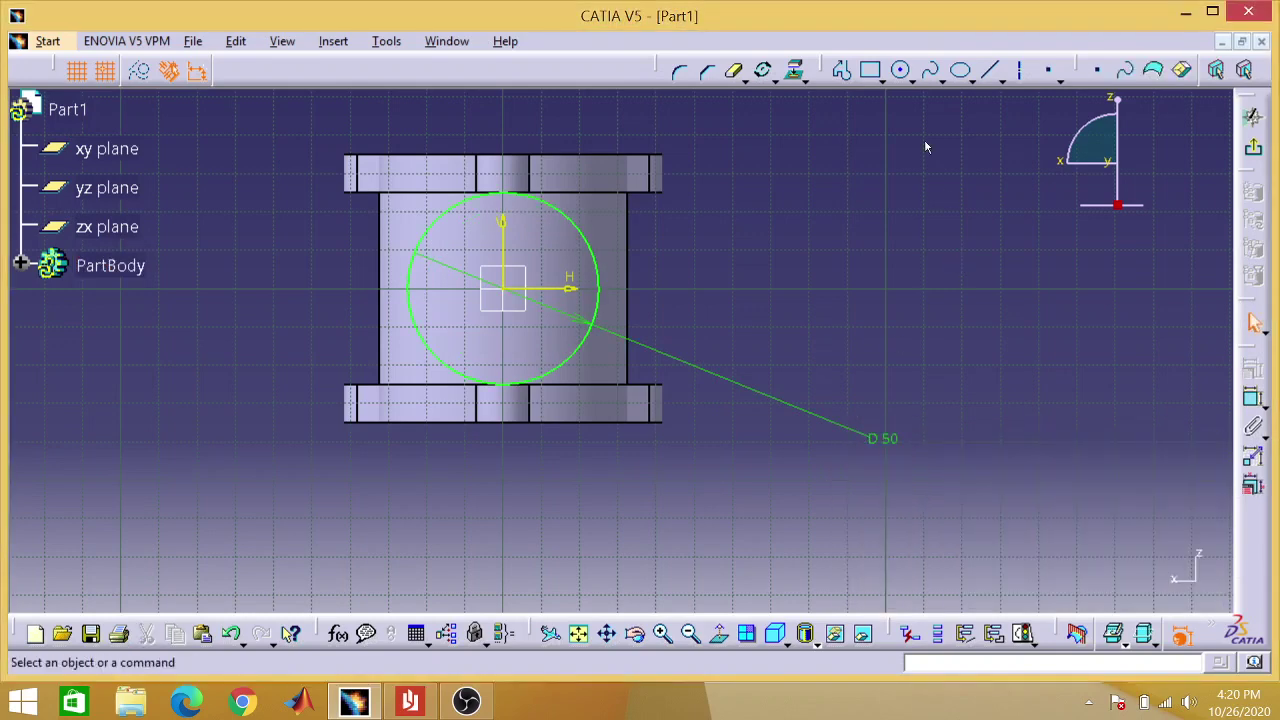
# - Draw a smaller concentric circle about 20 mm in radius, dimension its diameter to 30 mm, and exit the sketch
pyautogui.click(900, 70)
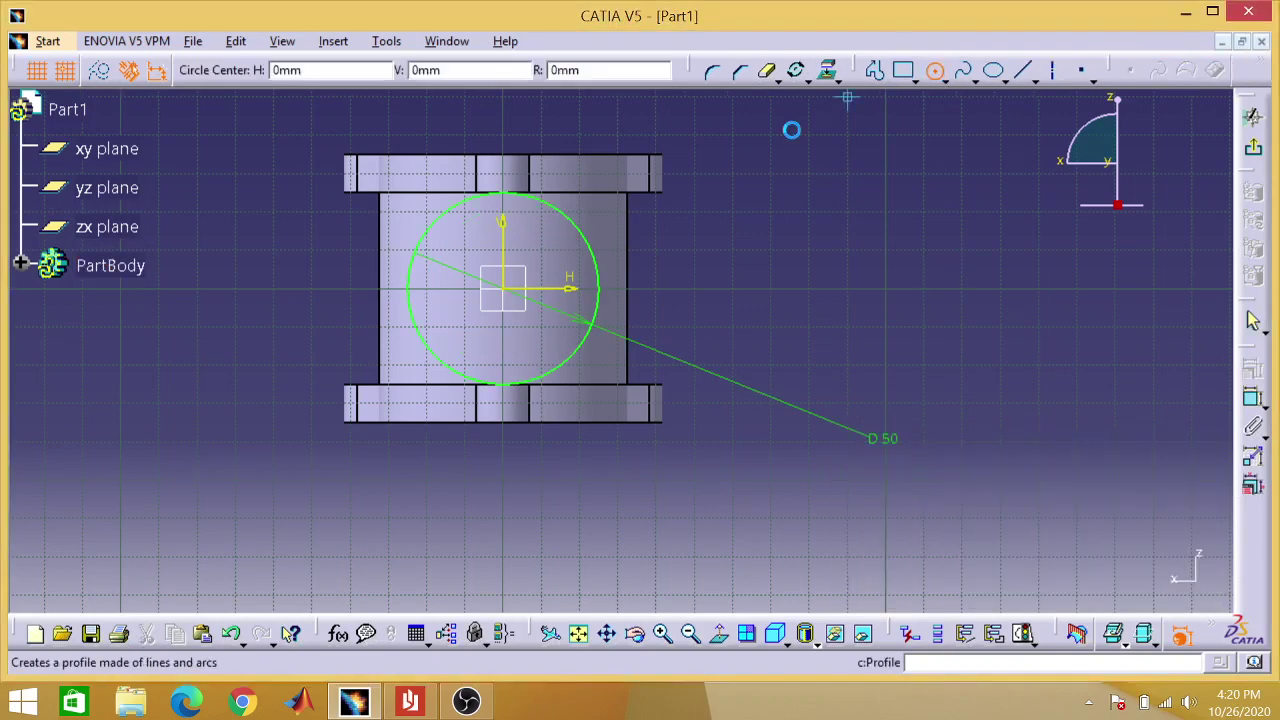
pyautogui.click(503, 289)
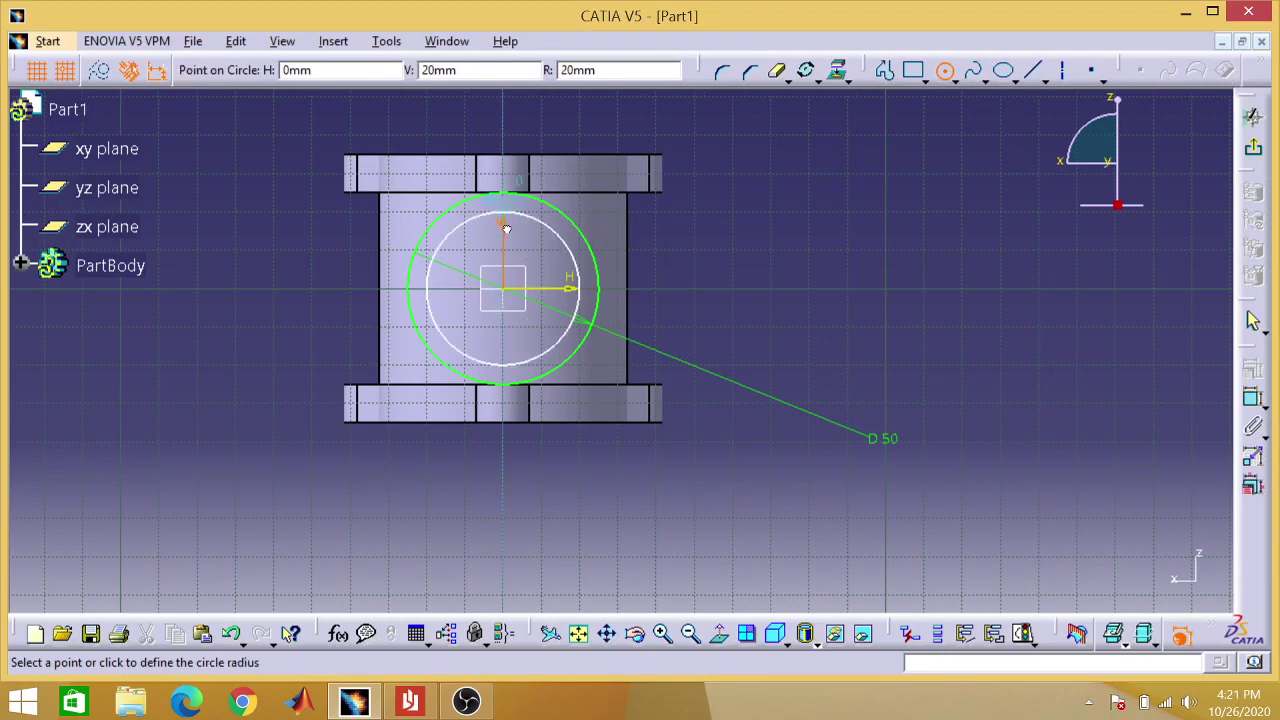
pyautogui.click(503, 220)
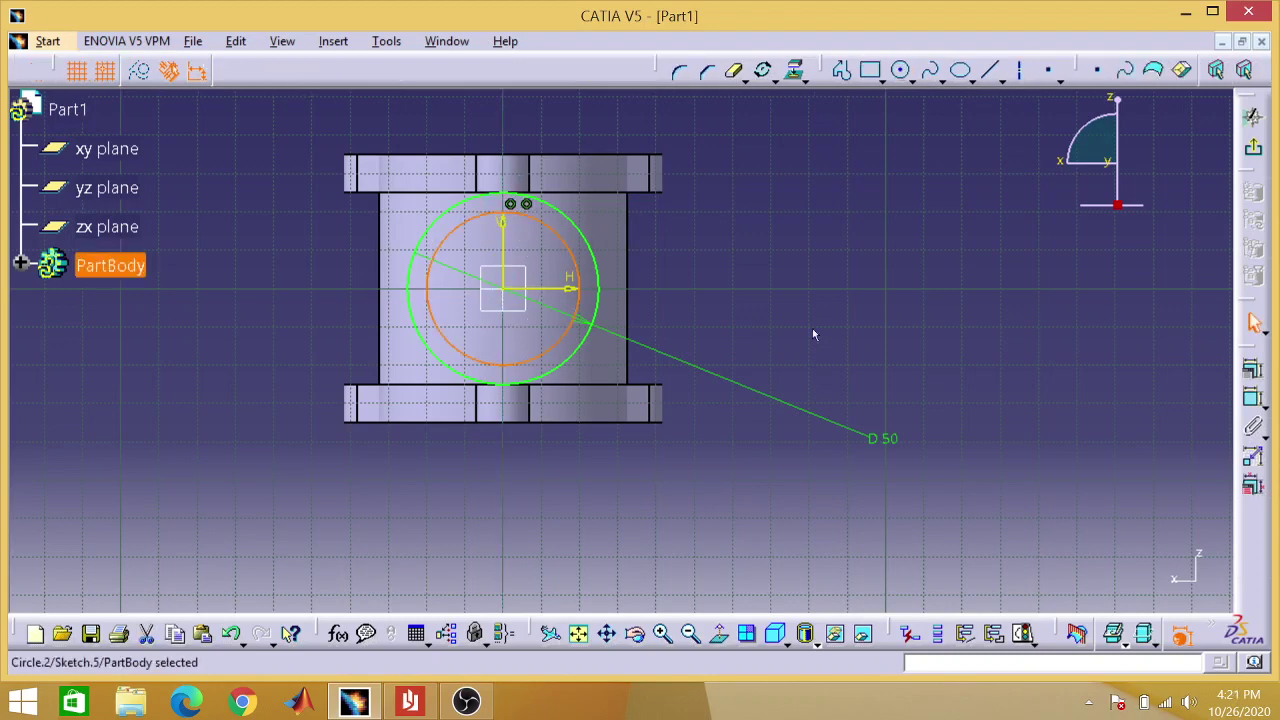
pyautogui.click(1252, 368)
pyautogui.click(1008, 420)
pyautogui.doubleClick(1010, 414)
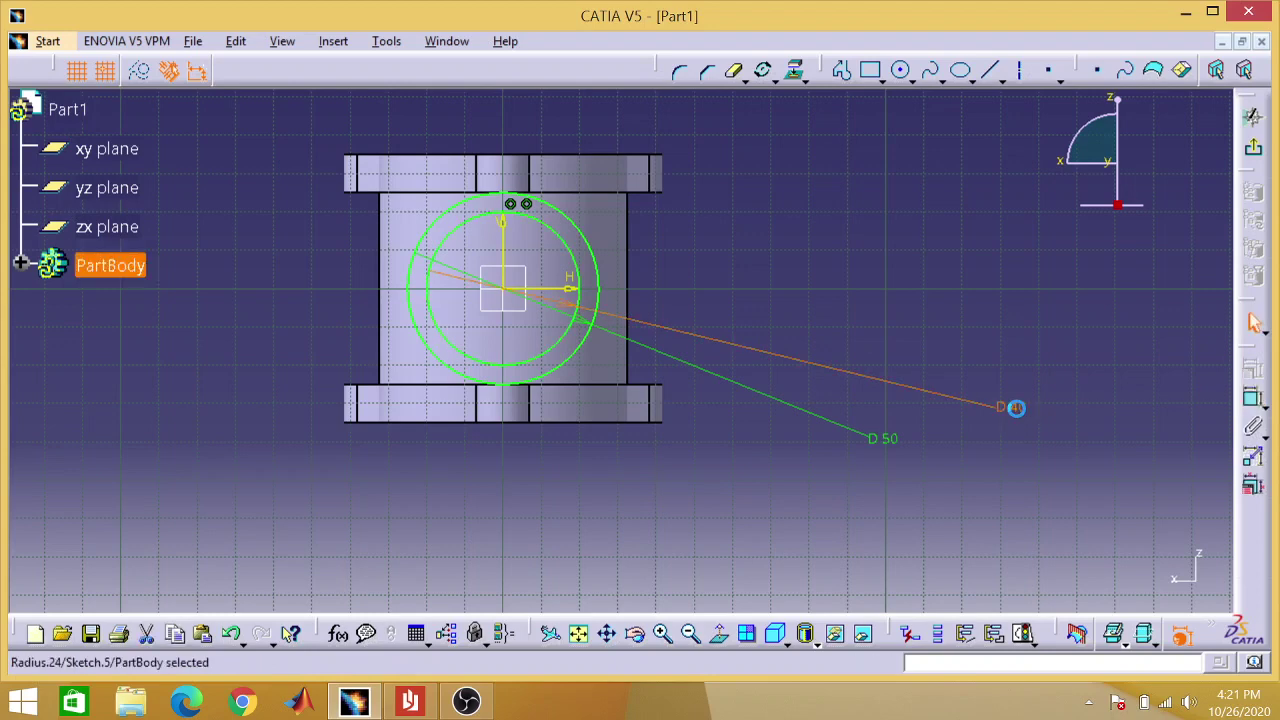
pyautogui.press('BackSpace')
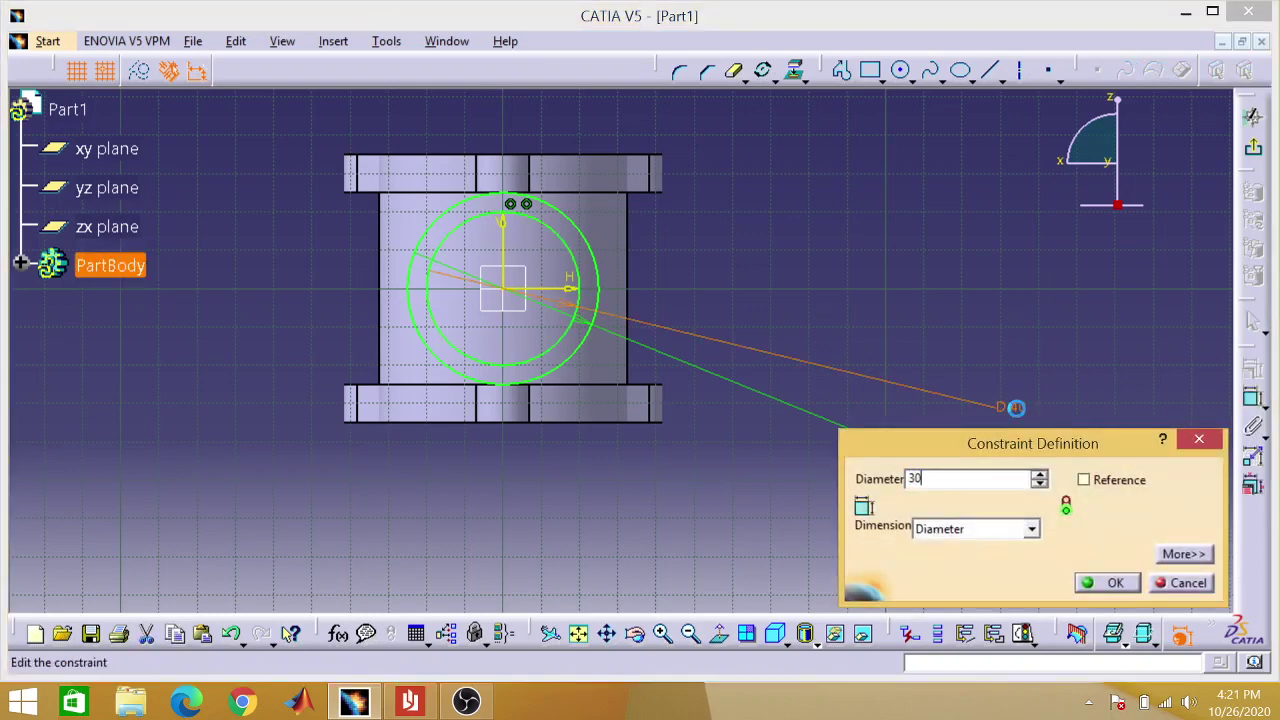
pyautogui.press('Return')
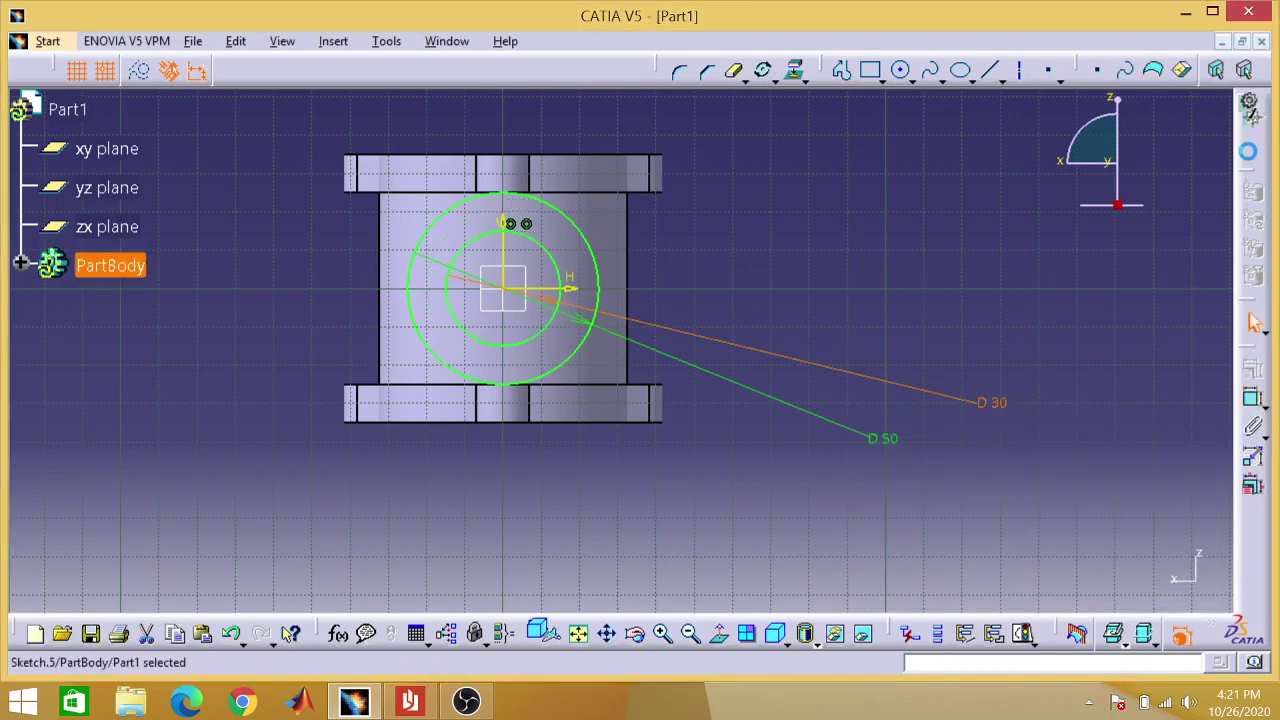
pyautogui.click(1244, 69)
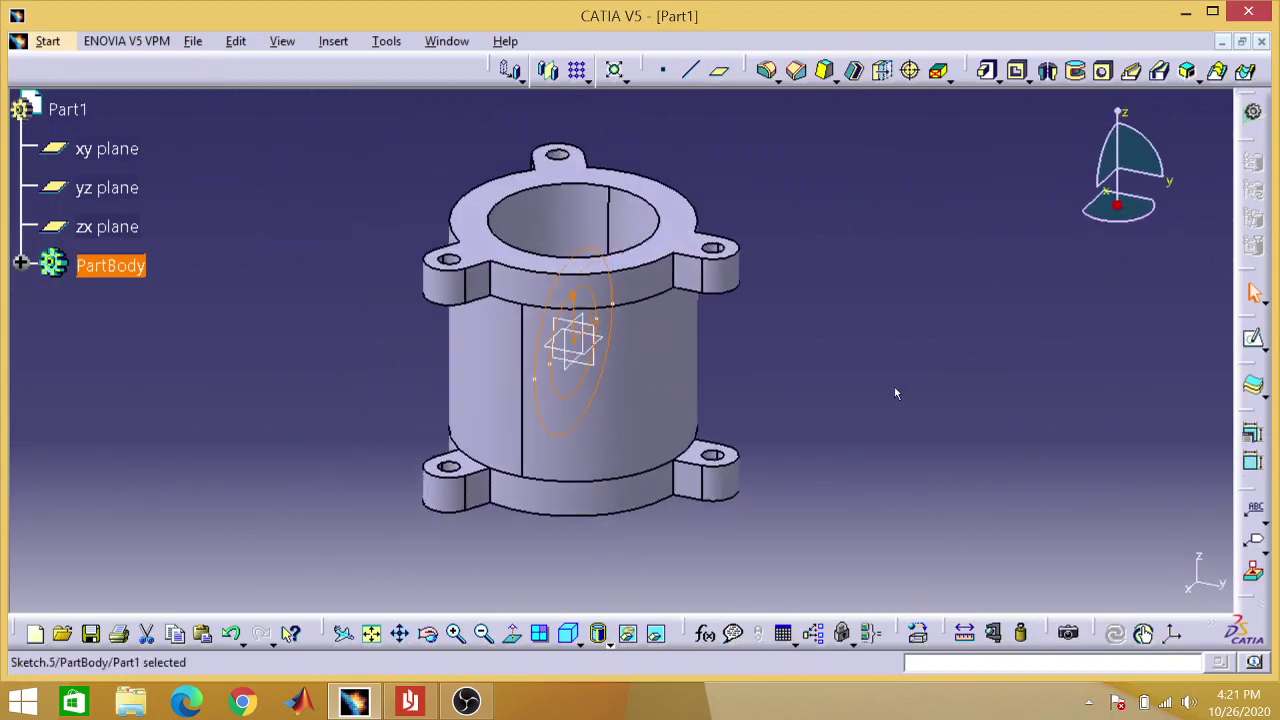
# - Try padding the two-circle sketch 40 mm in the default direction, and undo the pad
pyautogui.click(989, 74)
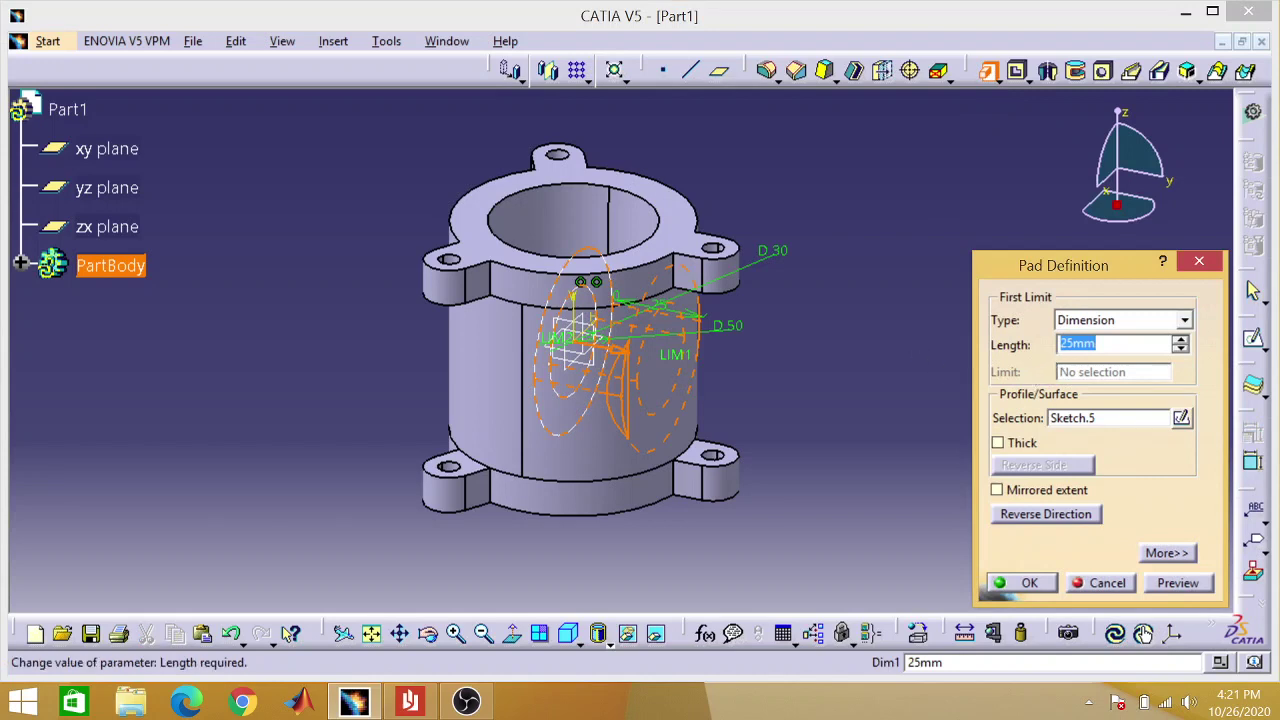
pyautogui.click(1071, 343)
pyautogui.press('BackSpace')
pyautogui.press('BackSpace')
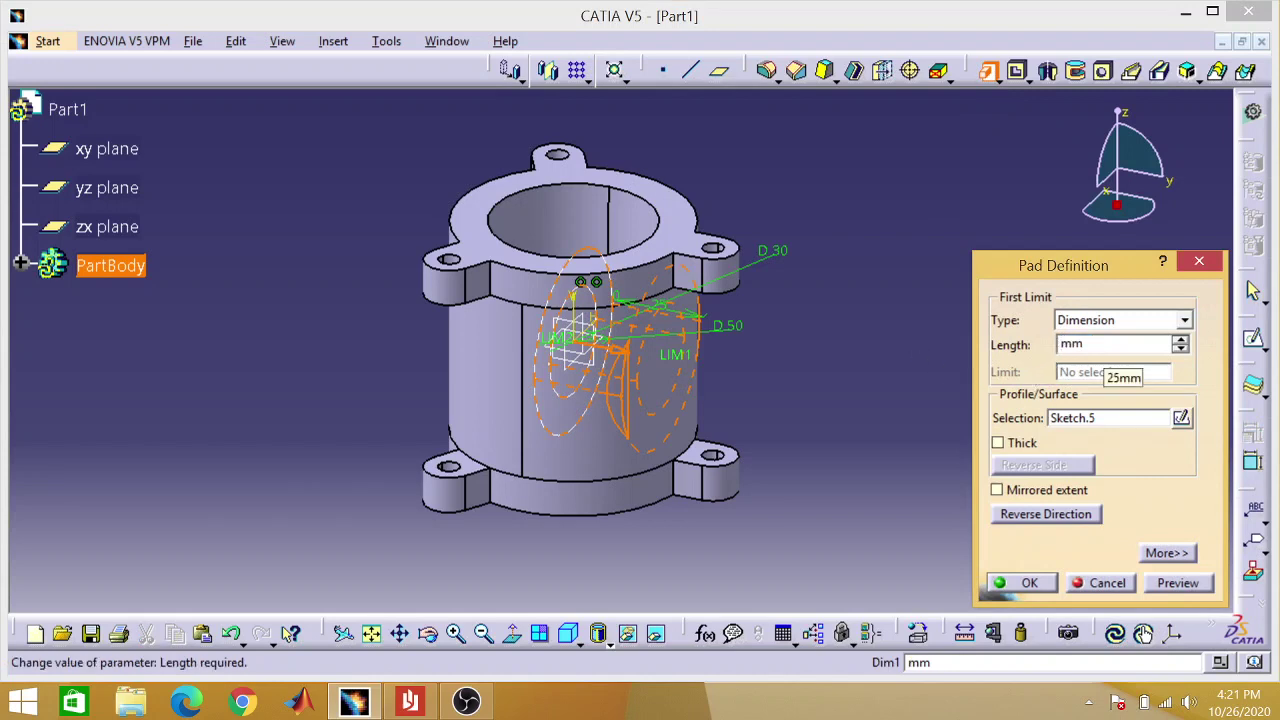
pyautogui.write('40')
pyautogui.press('Return')
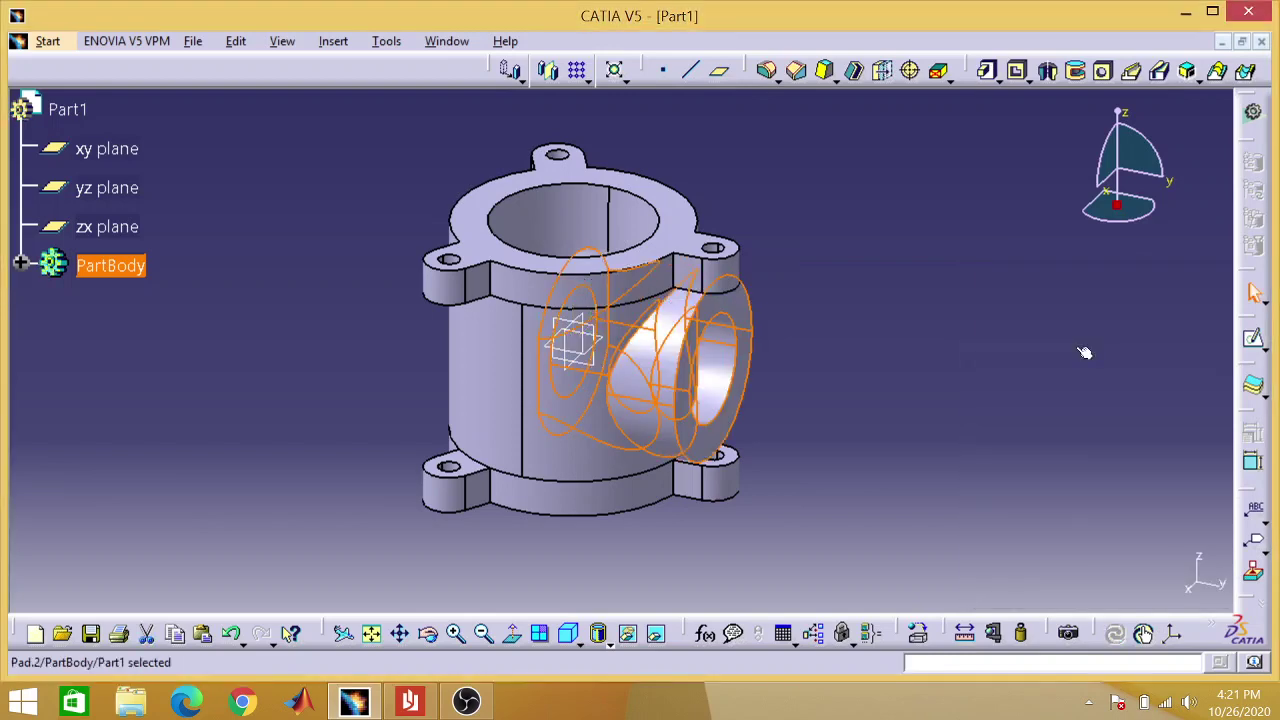
pyautogui.click(799, 418)
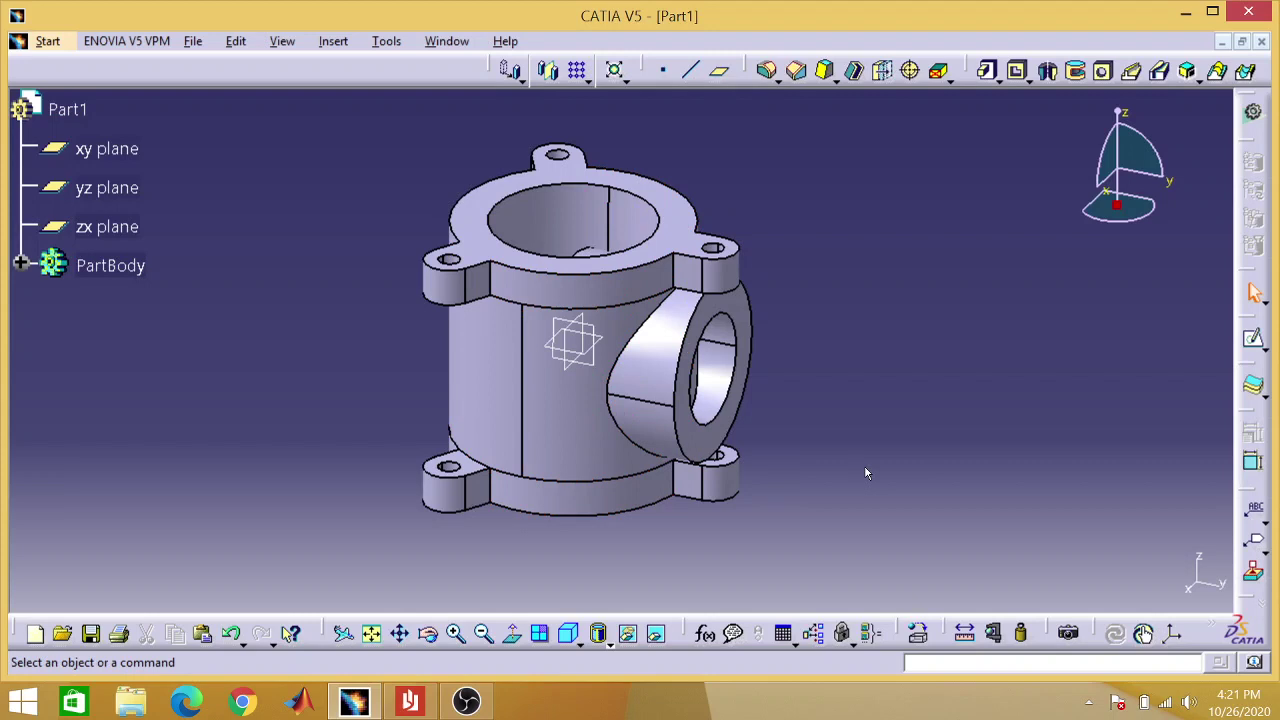
pyautogui.hotkey('ctrl', 'z')
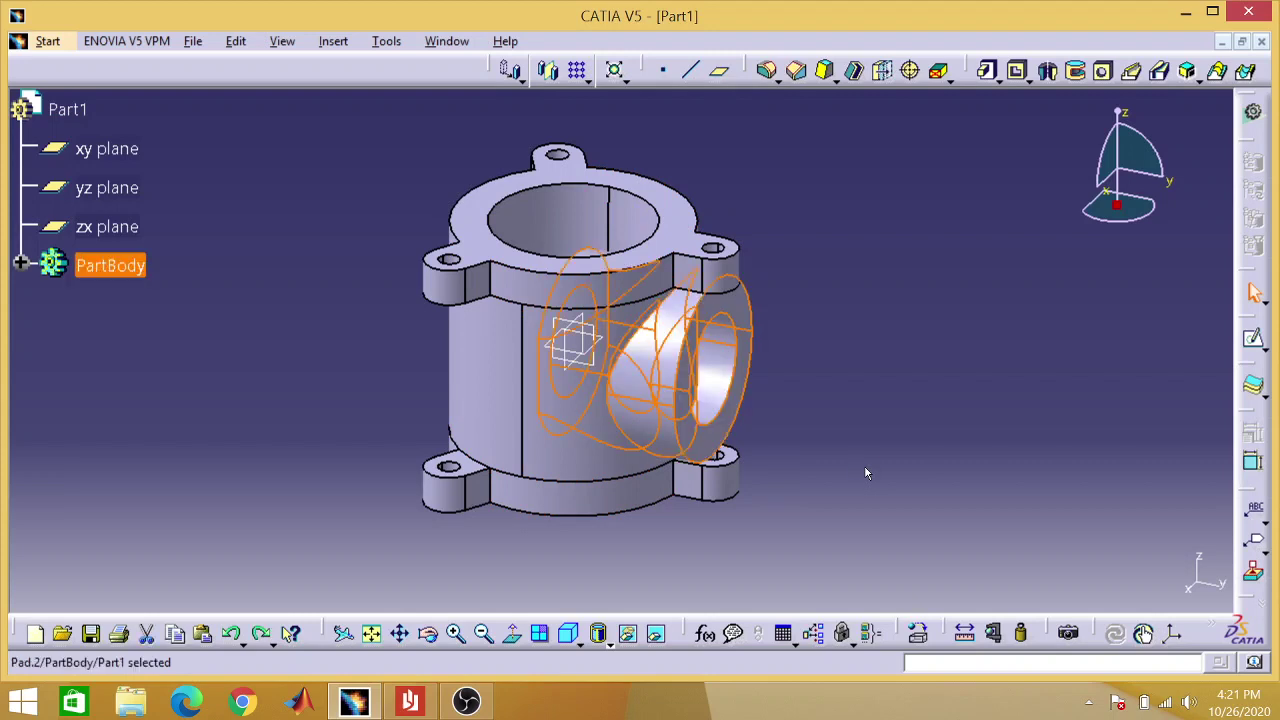
pyautogui.hotkey('ctrl', 'z')
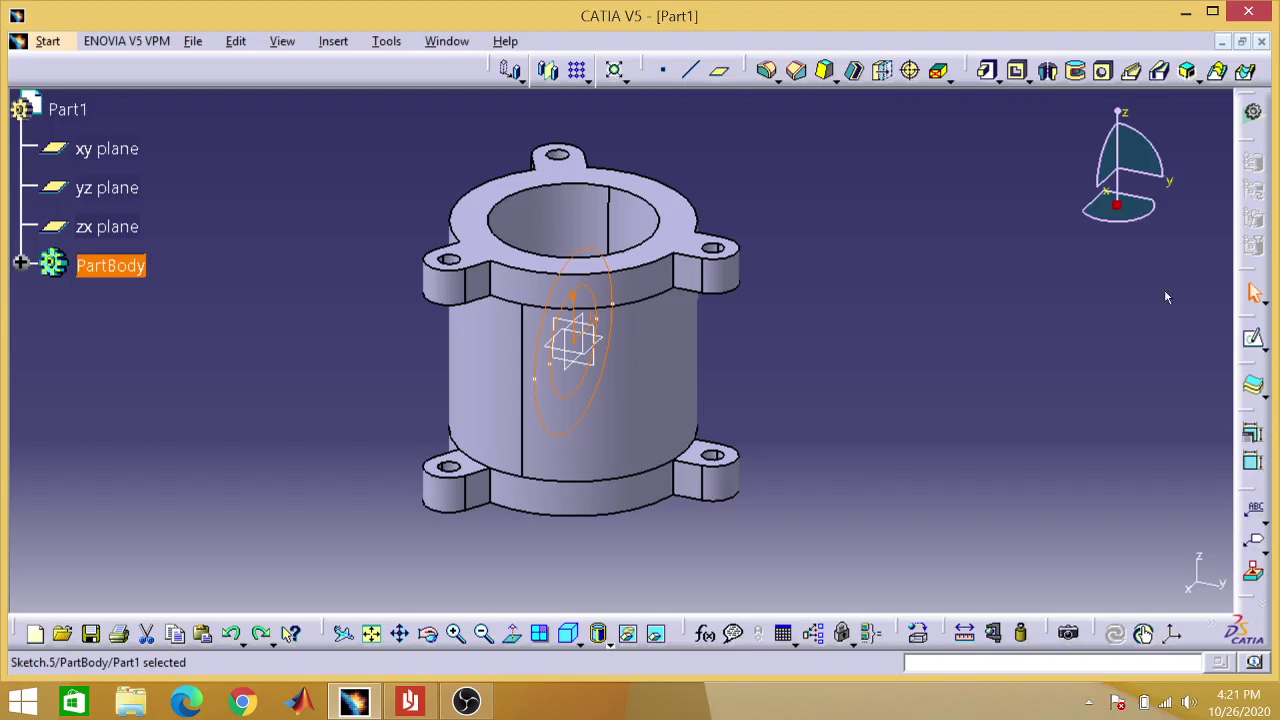
# - Pad the two-circle sketch 40 mm in the reversed direction to form the side boss
pyautogui.click(986, 70)
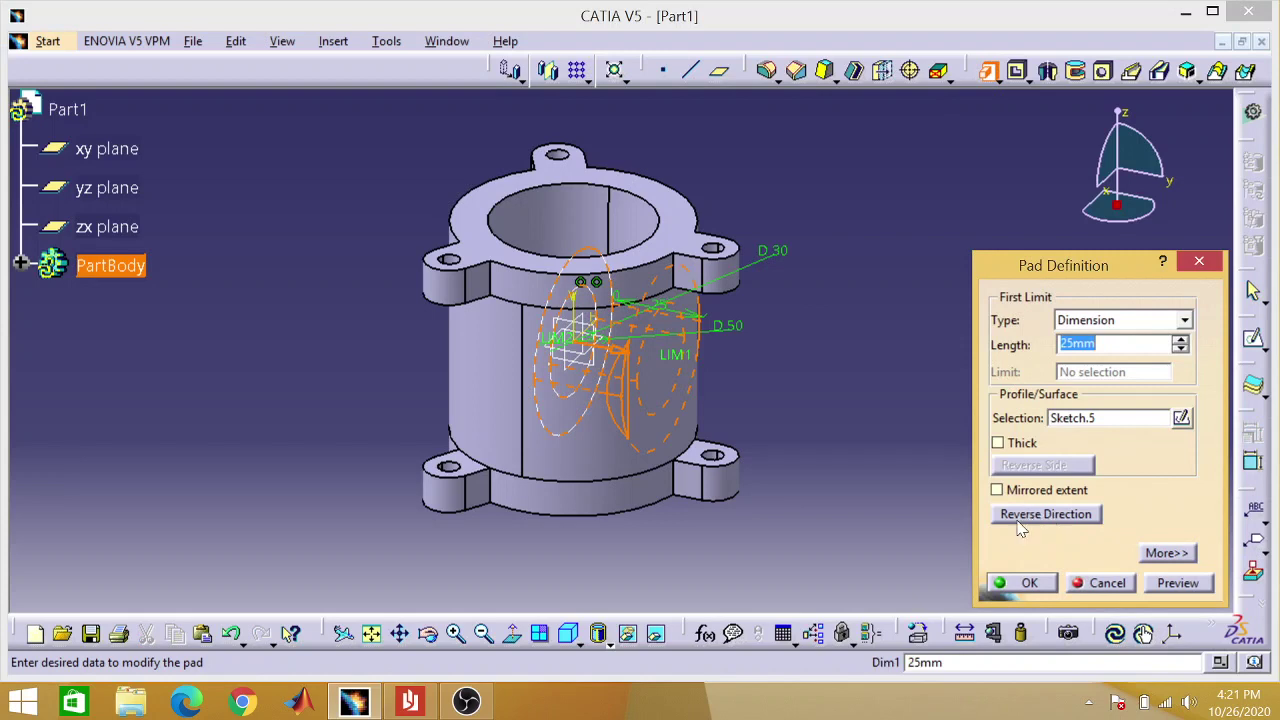
pyautogui.click(1038, 513)
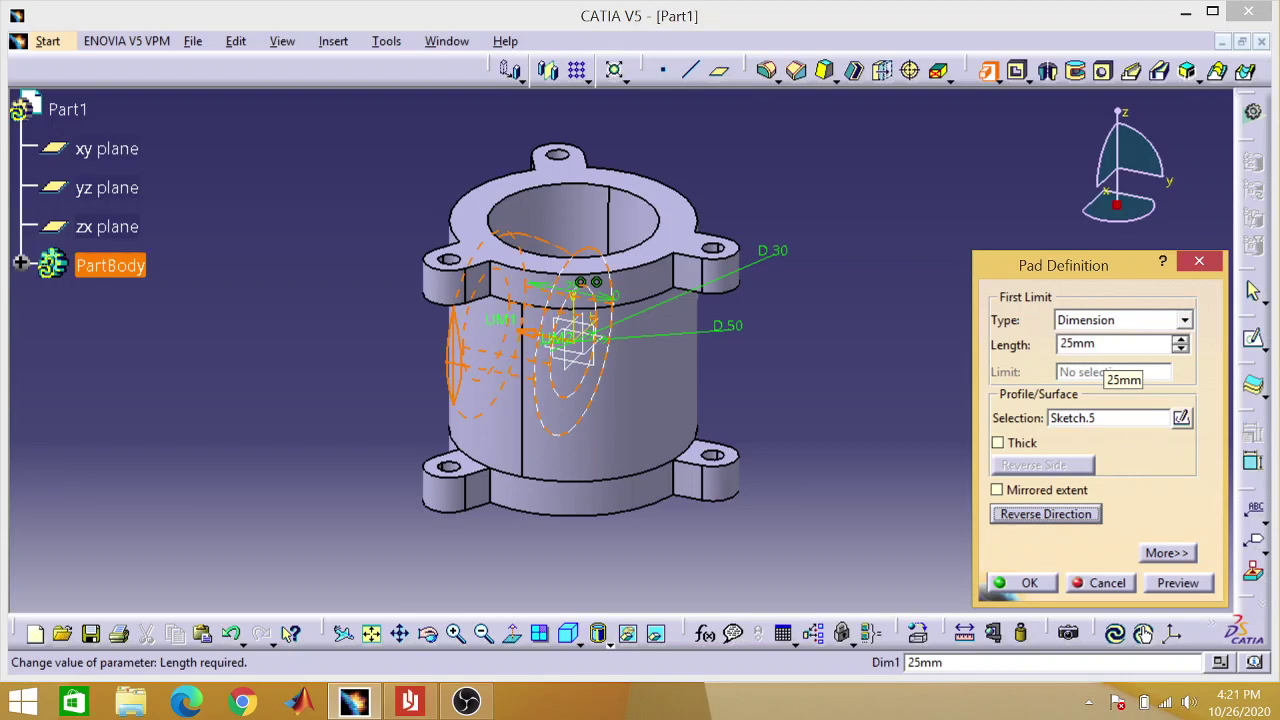
pyautogui.press('BackSpace')
pyautogui.press('BackSpace')
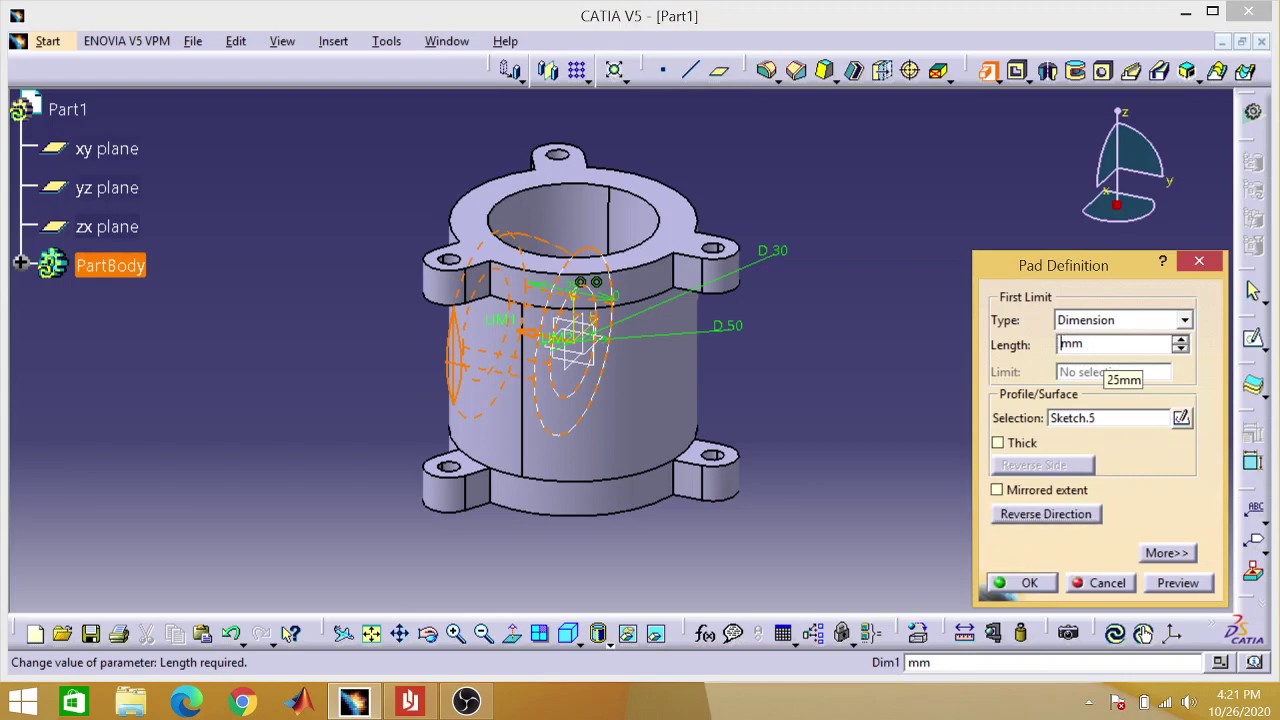
pyautogui.write('40')
pyautogui.press('Return')
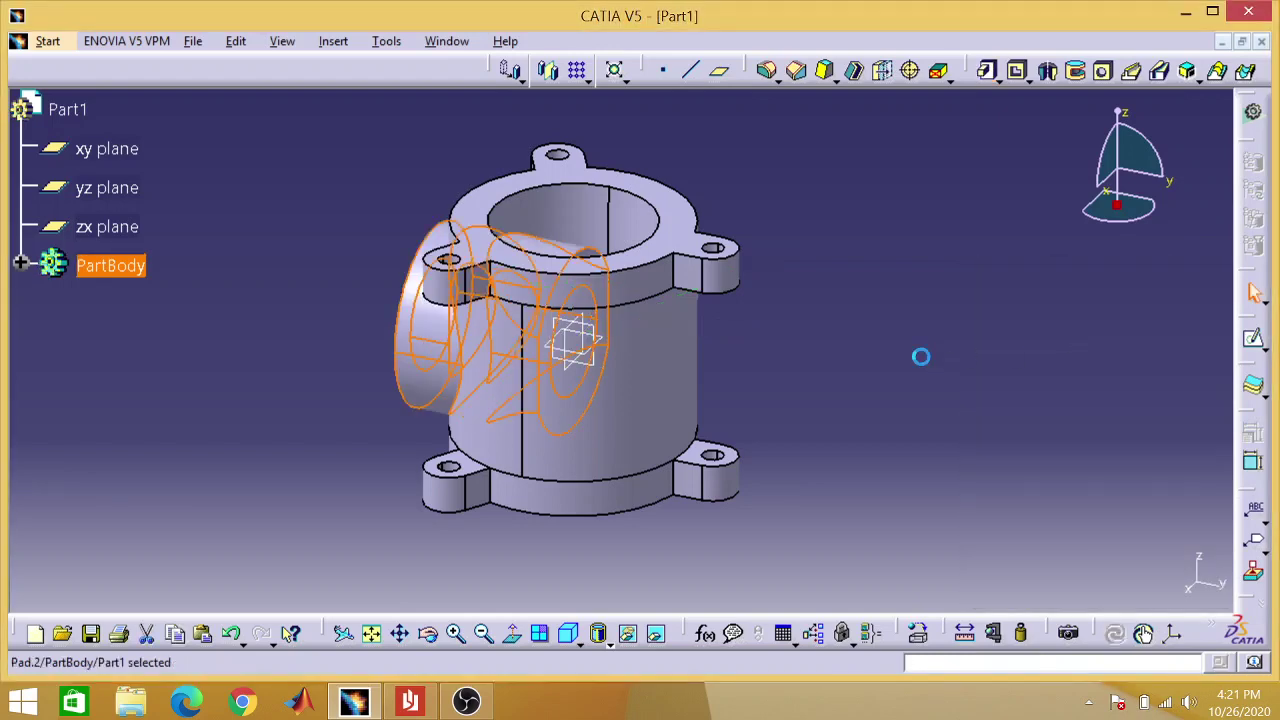
pyautogui.click(427, 633)
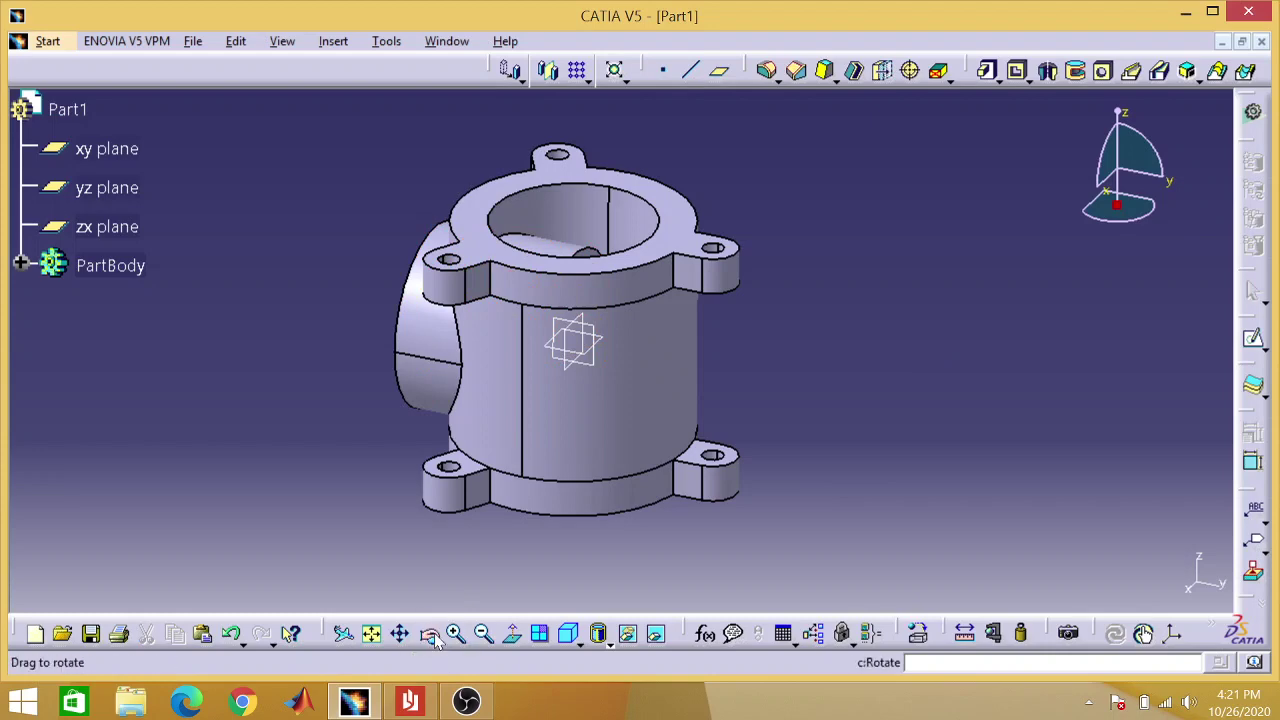
pyautogui.moveTo(346, 490); pyautogui.dragTo(852, 464)
pyautogui.click(427, 633)
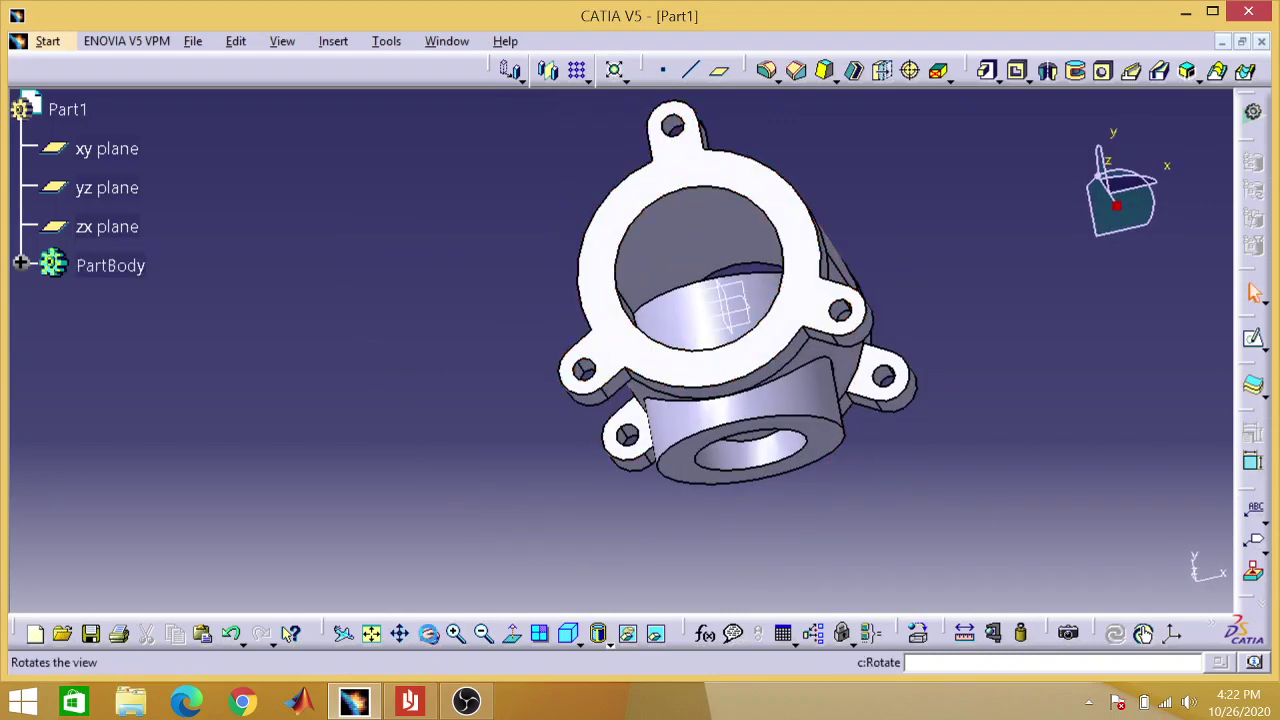
pyautogui.click(429, 633)
pyautogui.moveTo(476, 478); pyautogui.dragTo(534, 271)
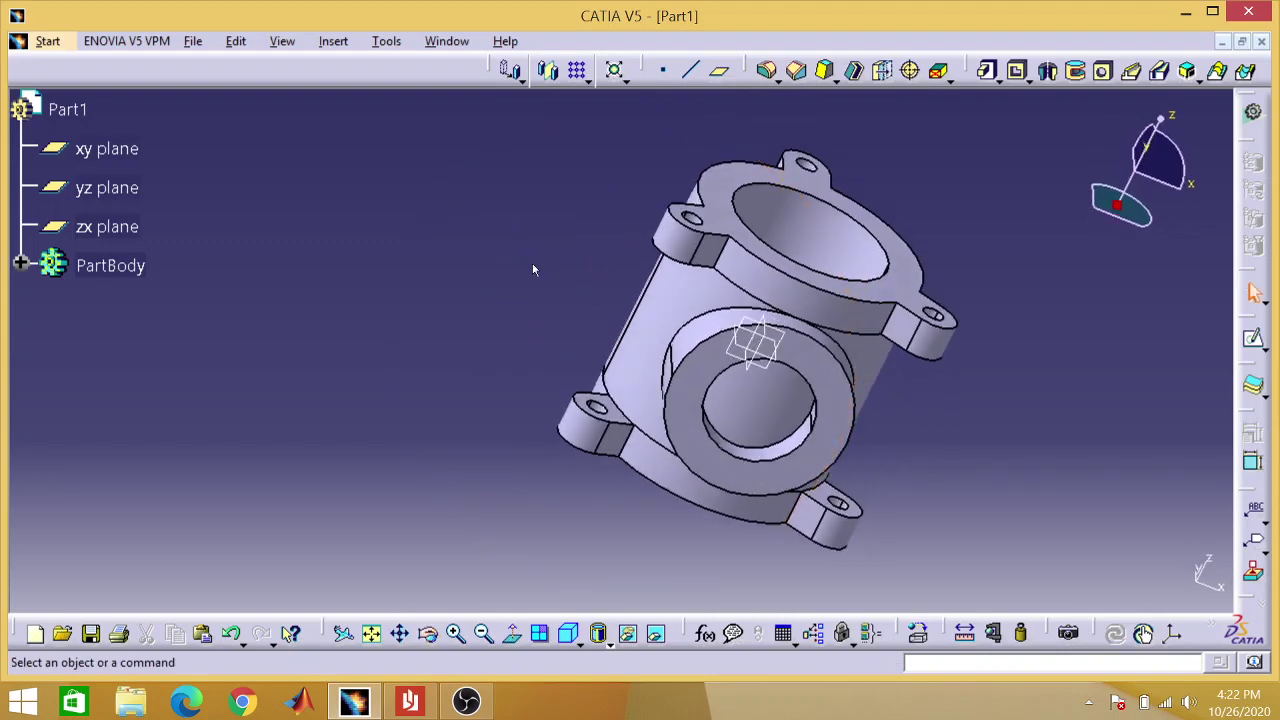
pyautogui.doubleClick(768, 390)
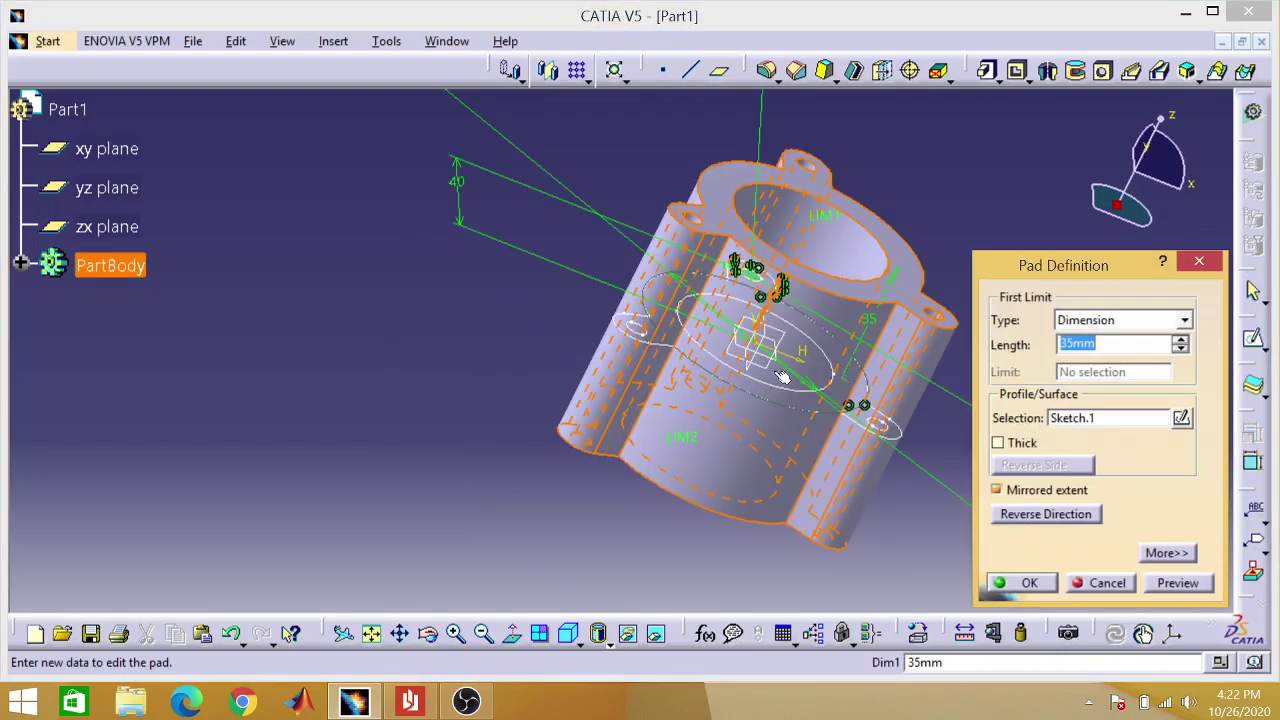
pyautogui.click(481, 436)
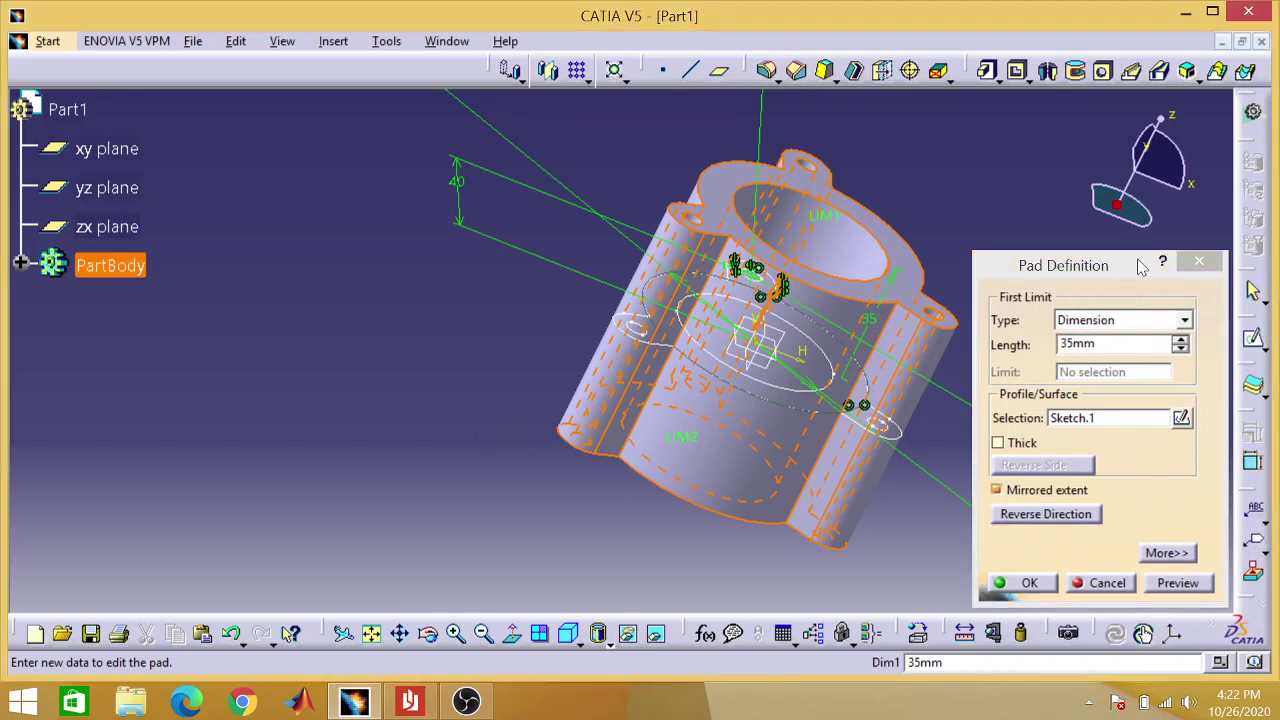
pyautogui.click(1199, 262)
# - Start a pocket from the body wall face inside the side boss bore, choosing to define an extrusion direction
pyautogui.click(797, 420)
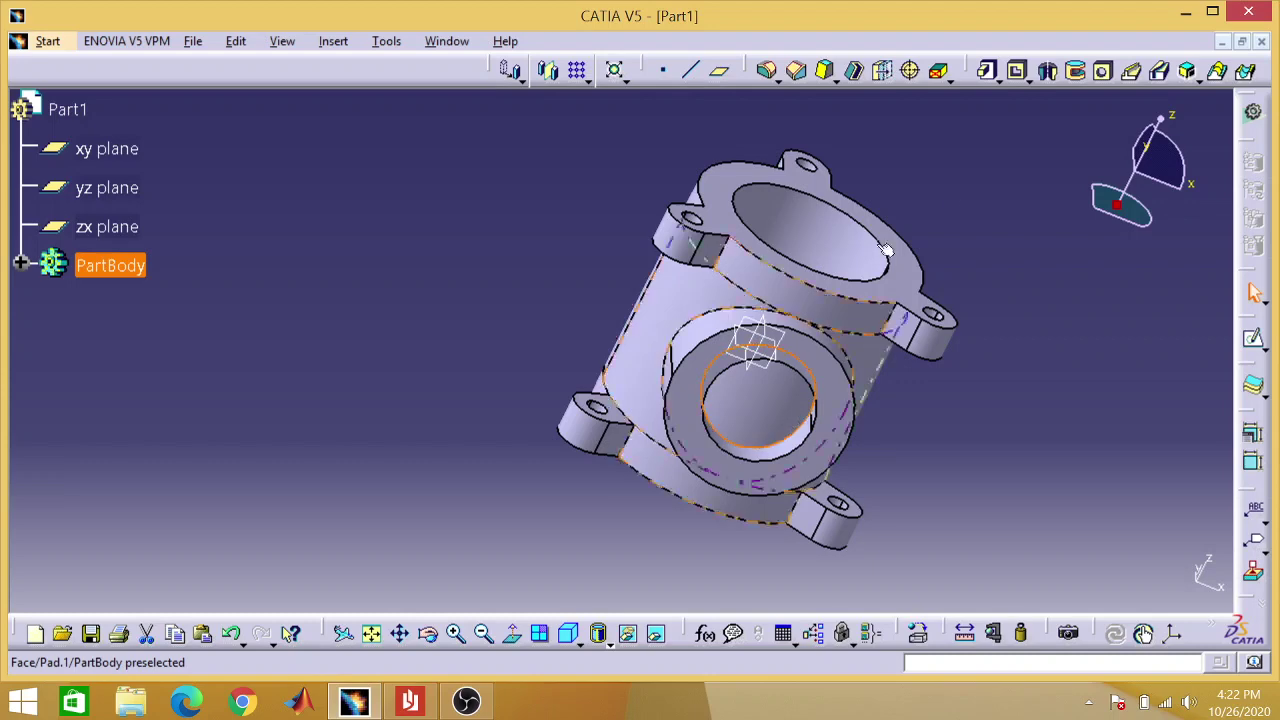
pyautogui.click(1017, 82)
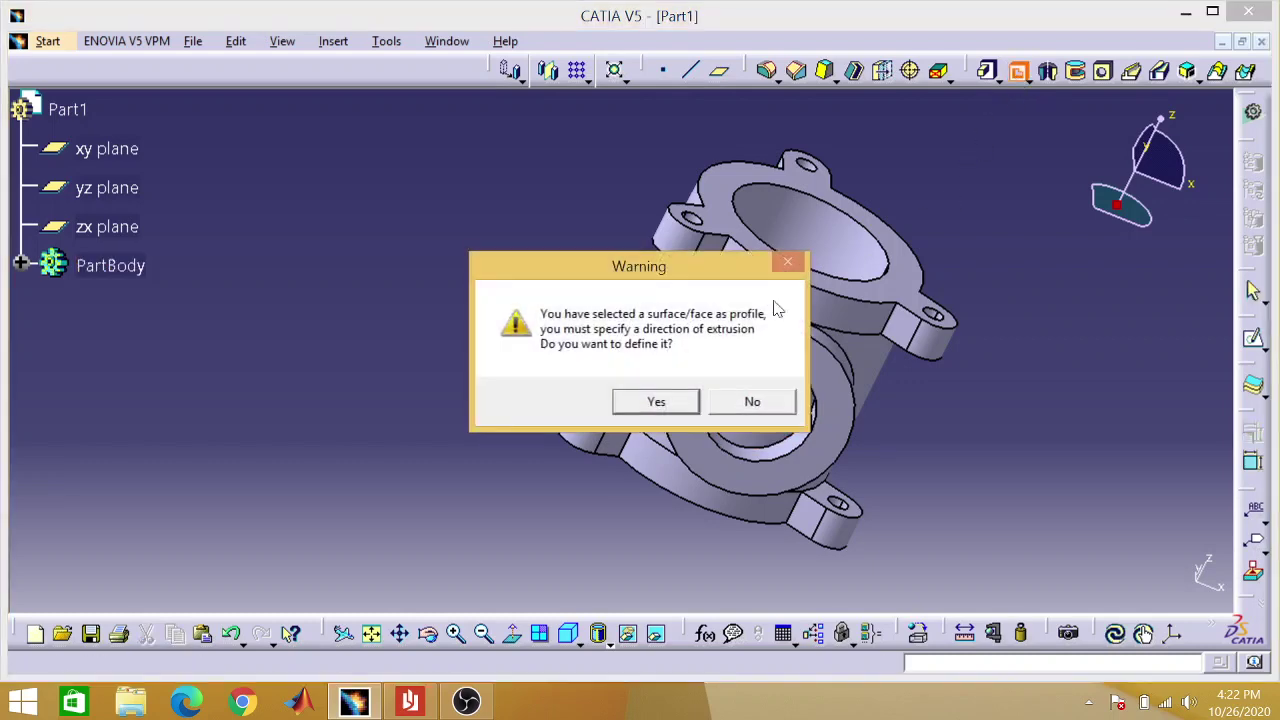
pyautogui.click(657, 403)
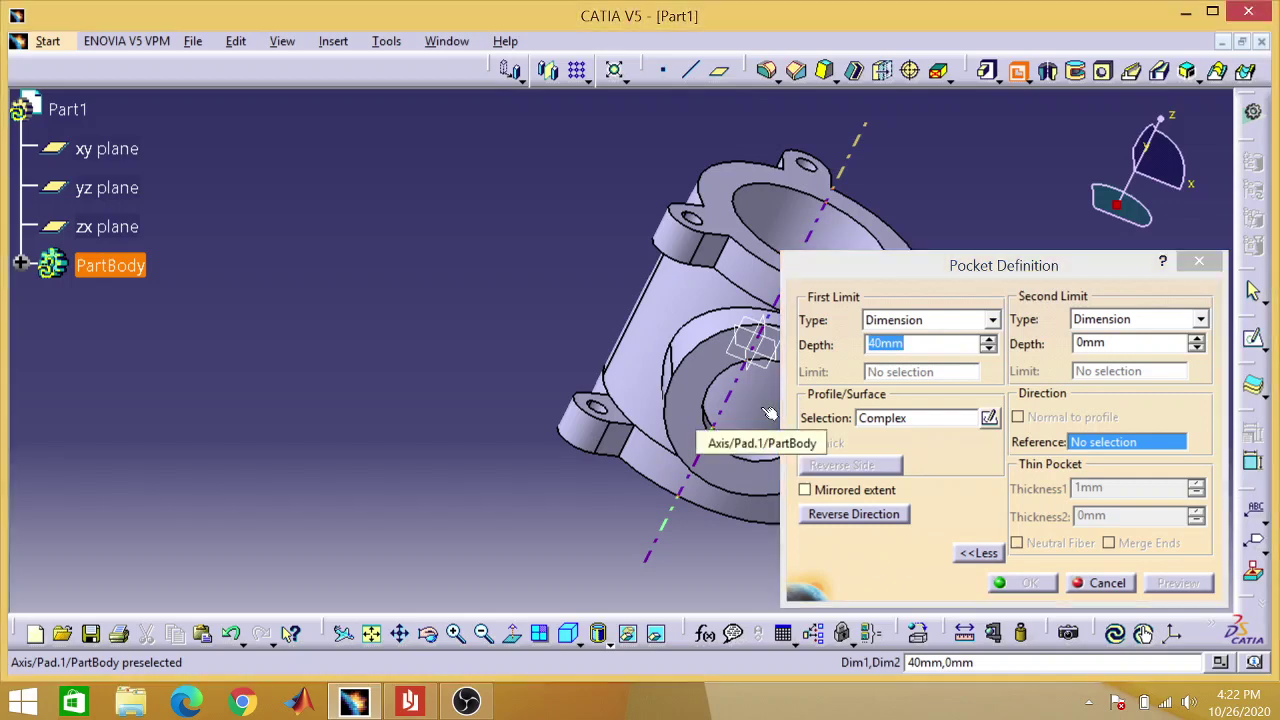
# - Try the main cylinder's axis and the yz plane as the pocket's direction reference
pyautogui.click(712, 428)
pyautogui.click(775, 401)
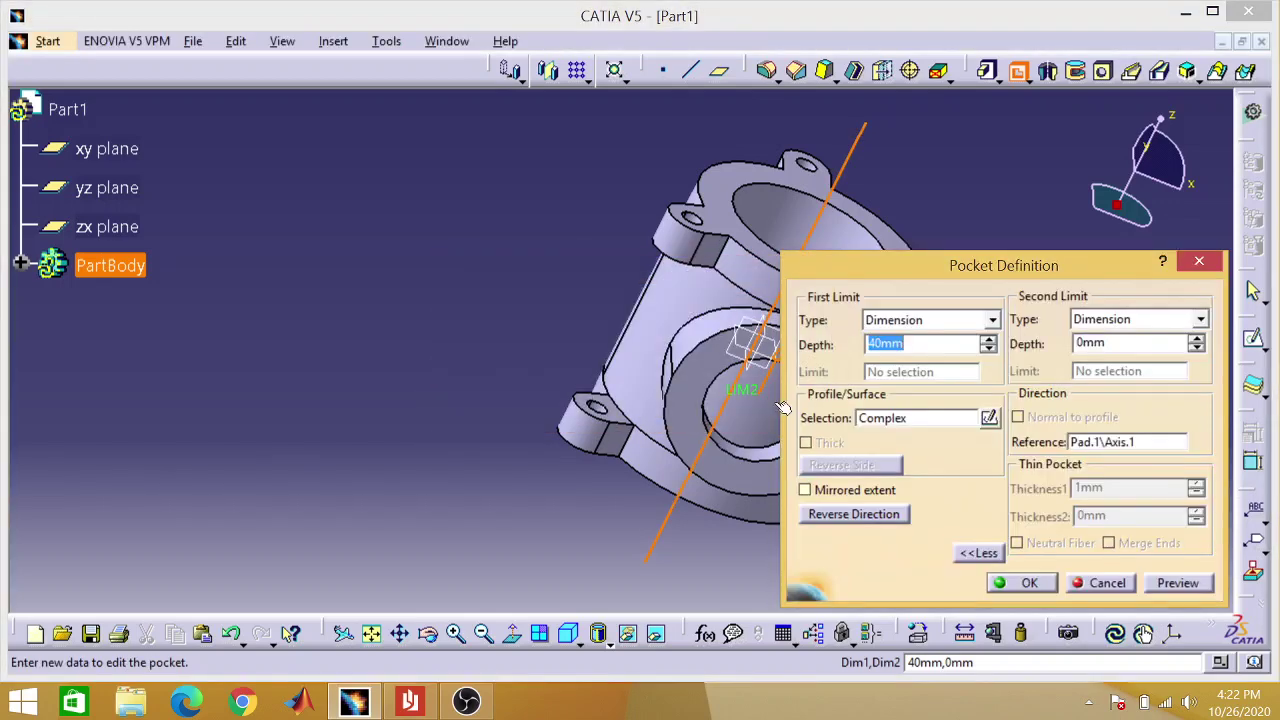
pyautogui.click(748, 348)
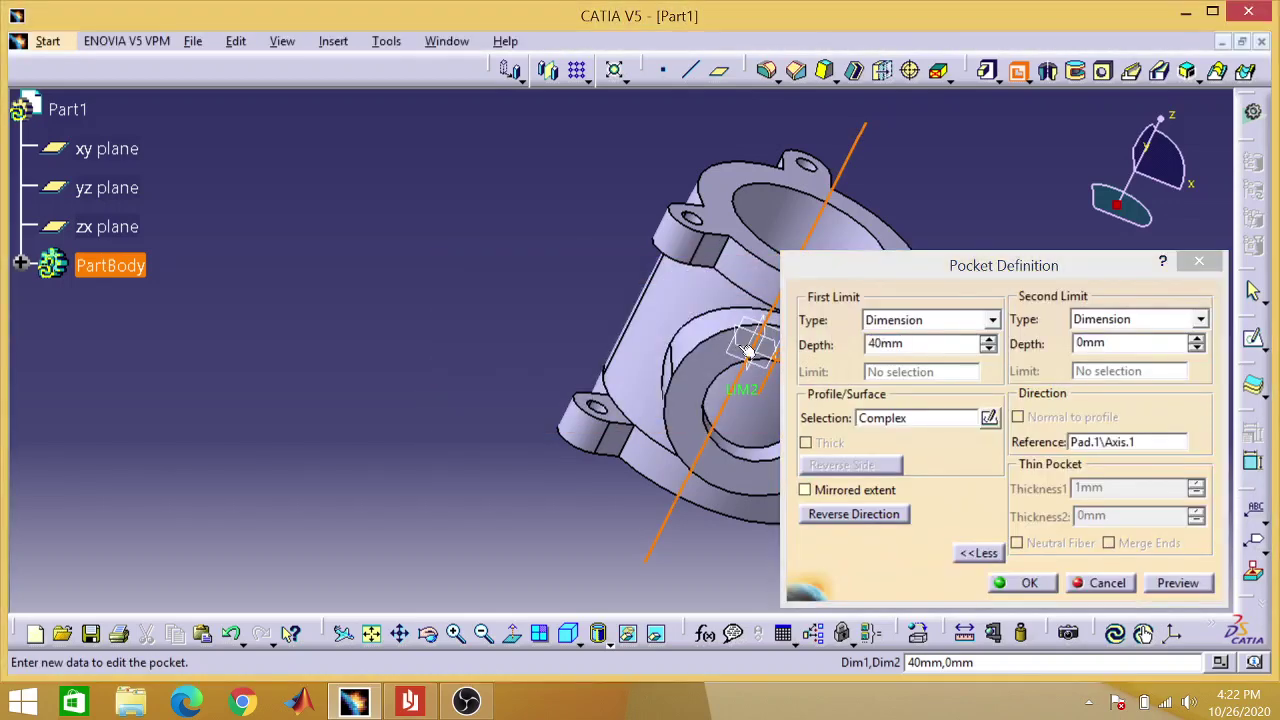
pyautogui.click(1124, 446)
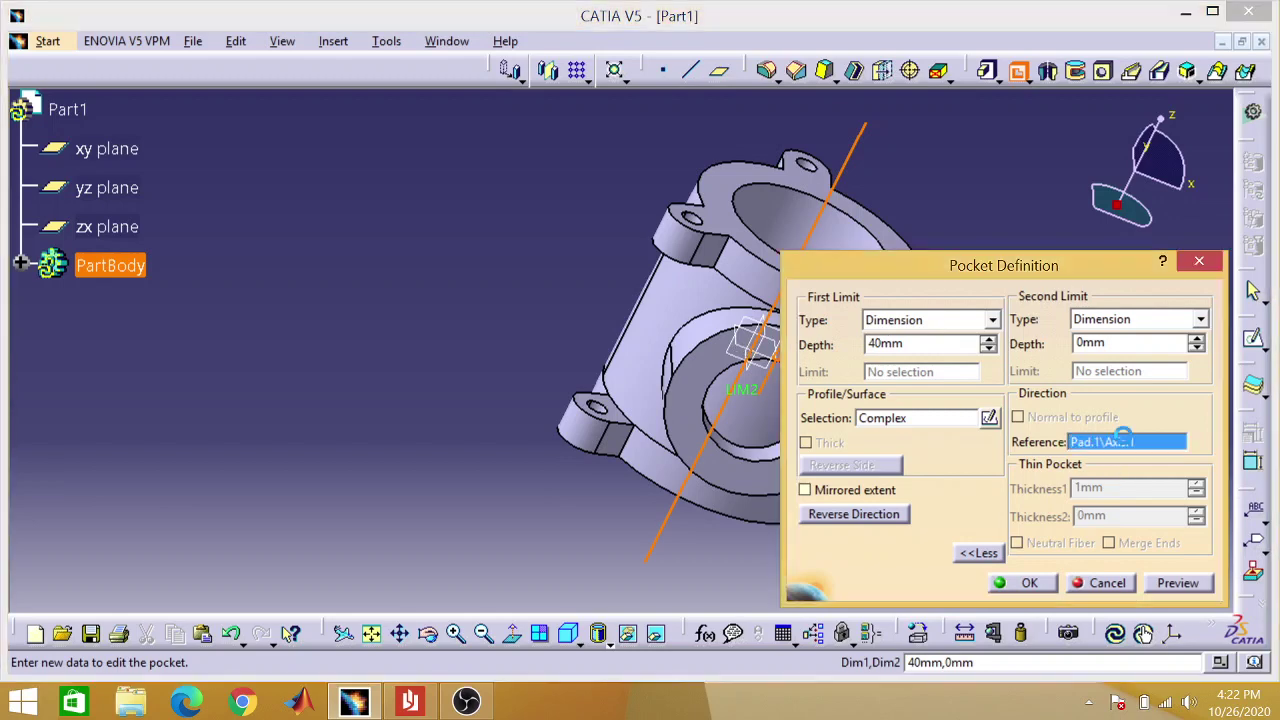
pyautogui.click(752, 352)
pyautogui.click(789, 403)
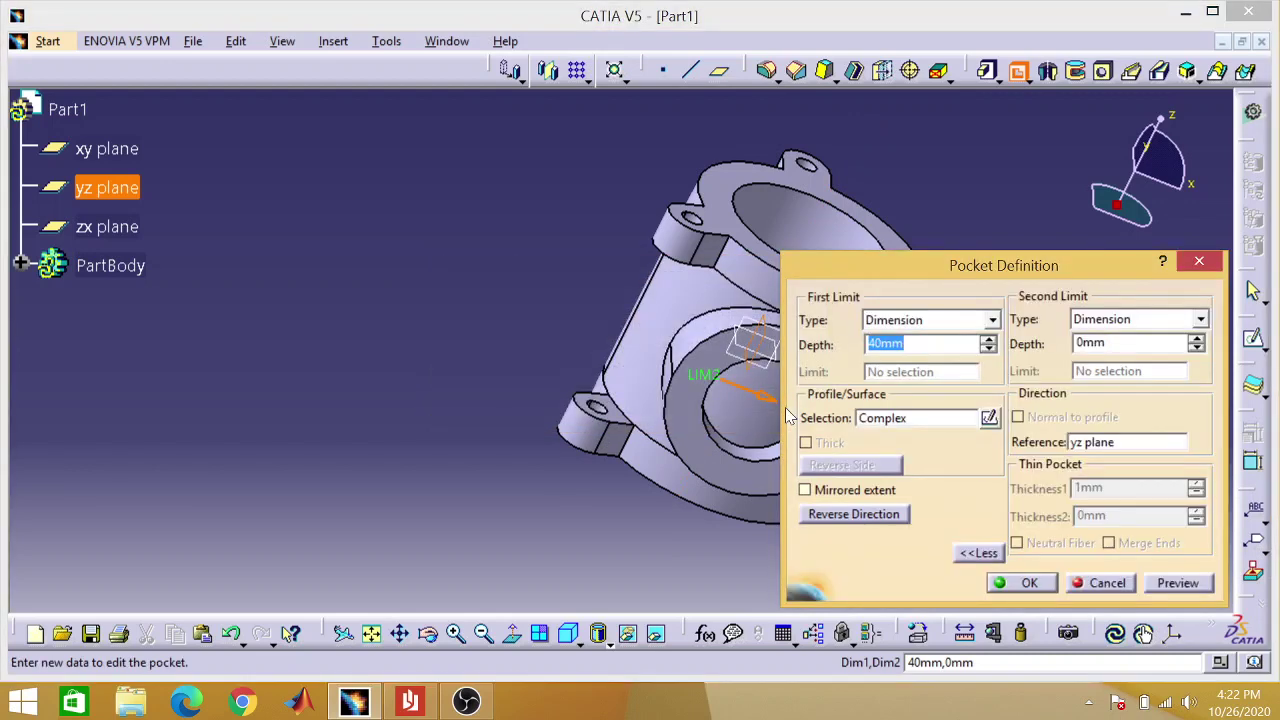
# - Use the zx plane as the pocket's direction reference and cut through the body wall with a 20 mm depth
pyautogui.click(1084, 442)
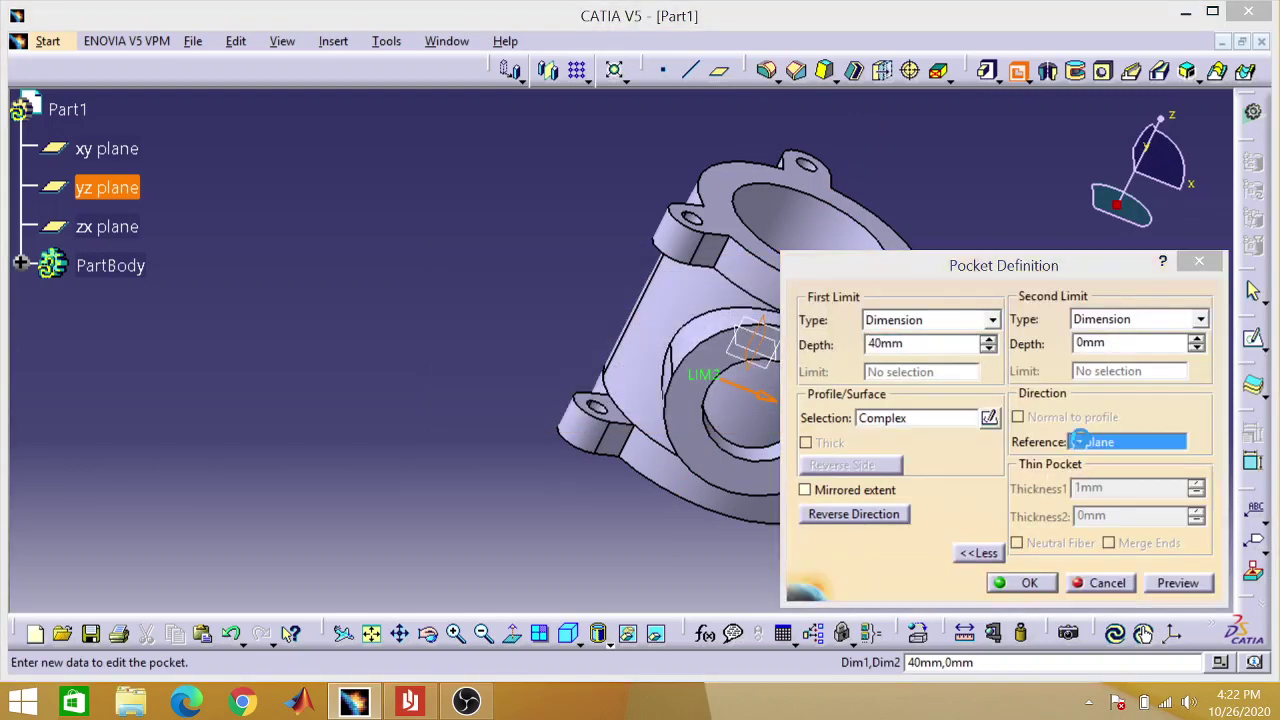
pyautogui.click(733, 350)
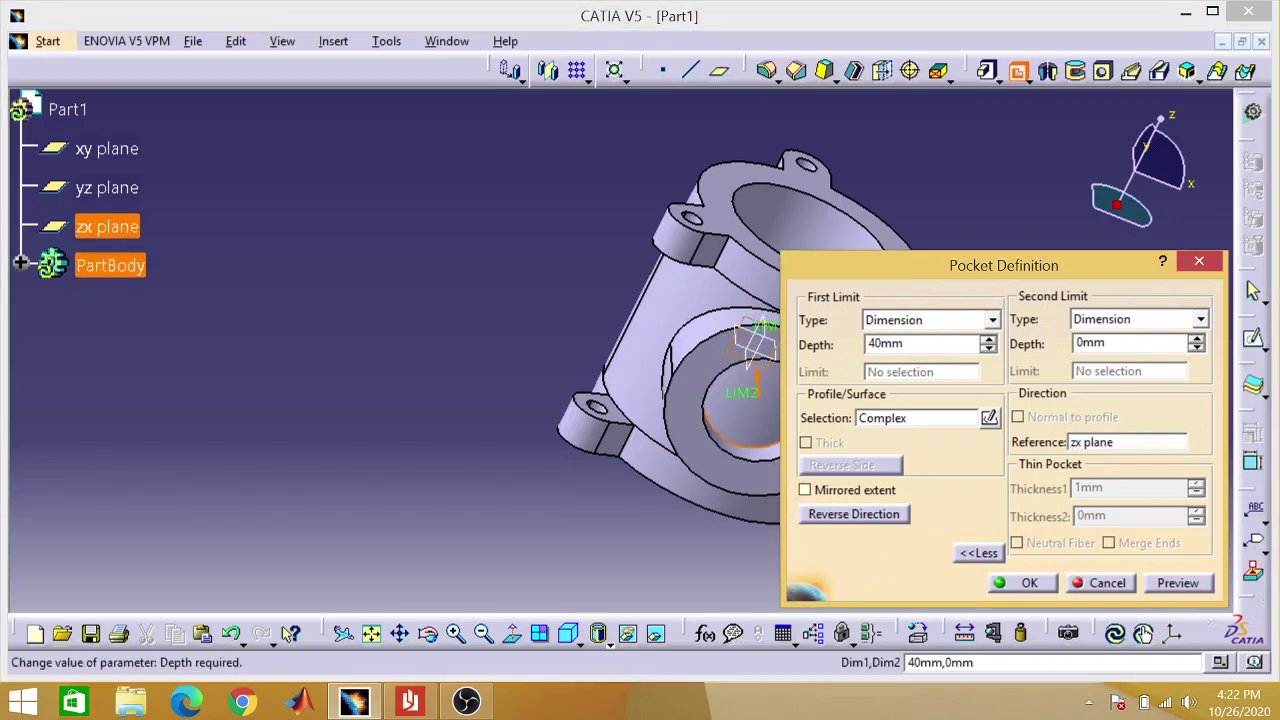
pyautogui.press('BackSpace')
pyautogui.press('BackSpace')
pyautogui.write('20')
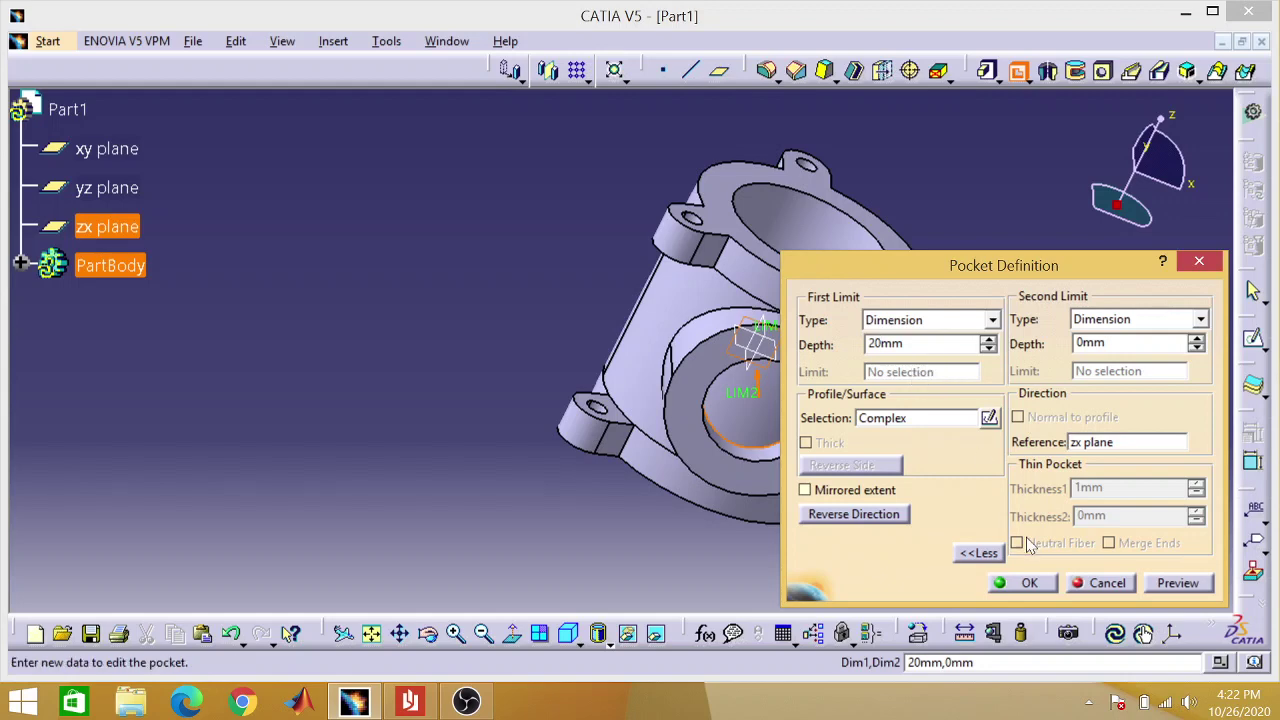
pyautogui.click(1012, 580)
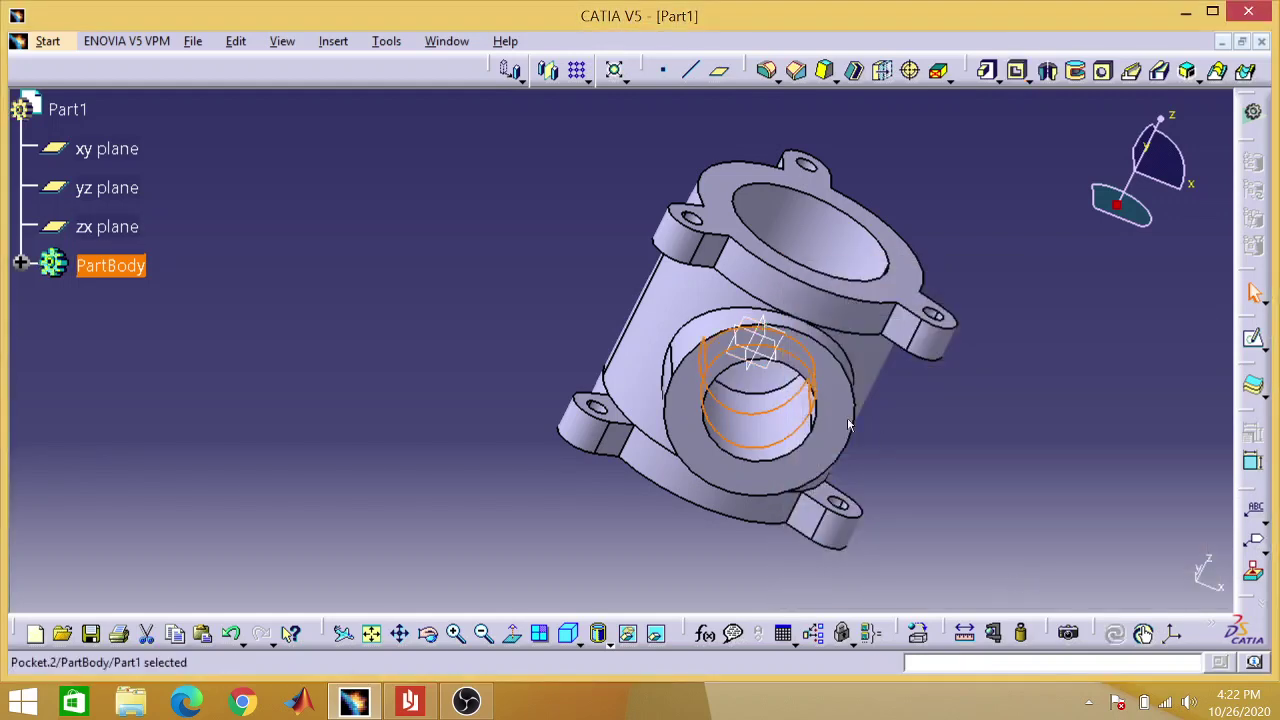
pyautogui.click(401, 558)
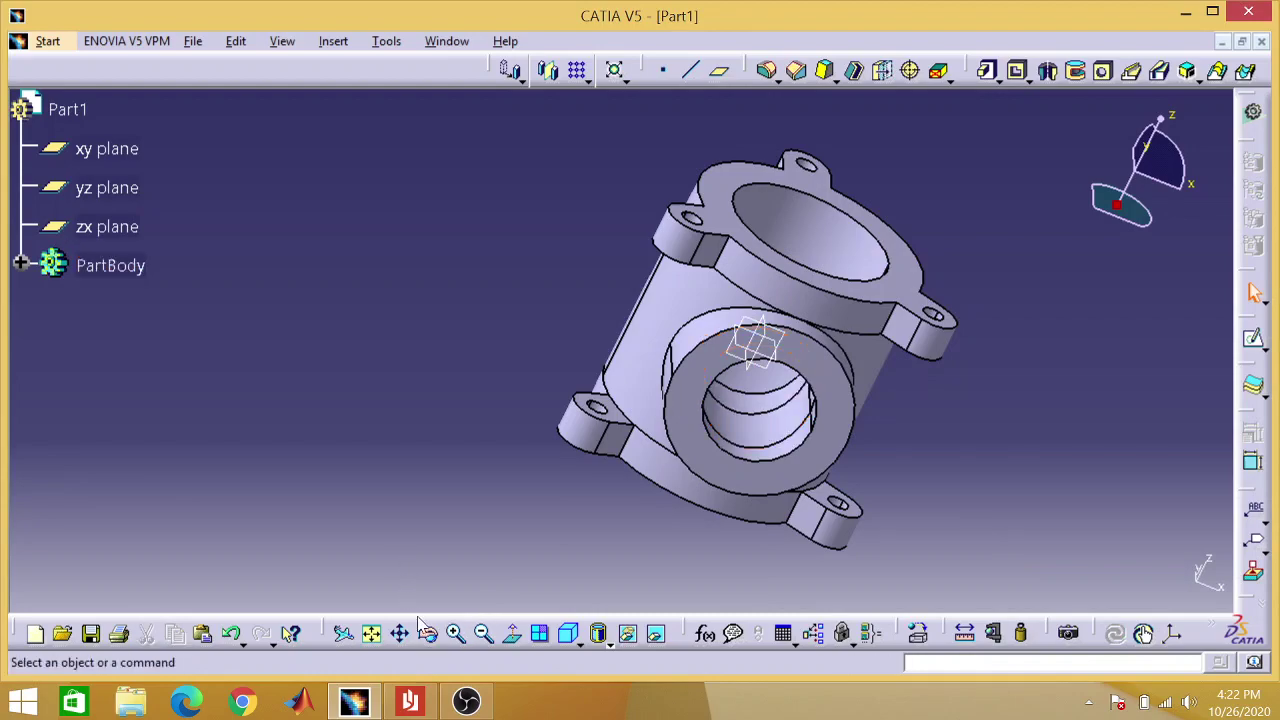
pyautogui.click(428, 633)
pyautogui.moveTo(566, 509); pyautogui.dragTo(866, 470)
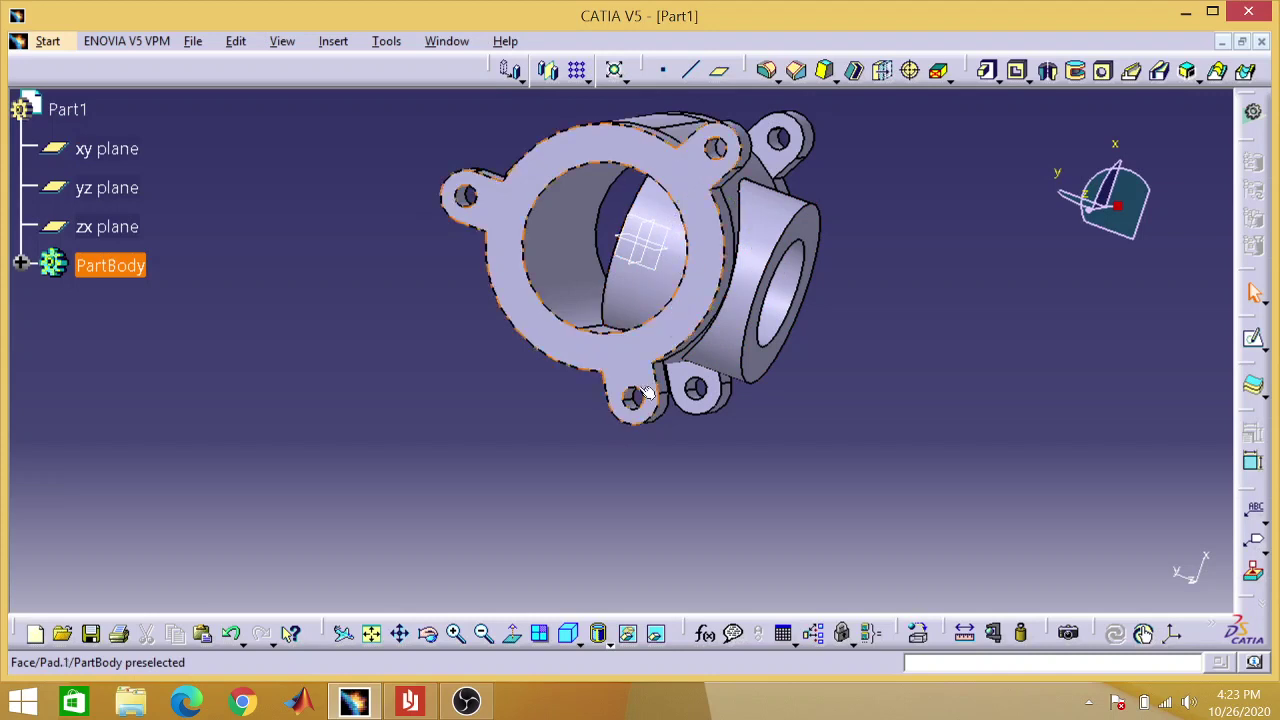
pyautogui.click(675, 301)
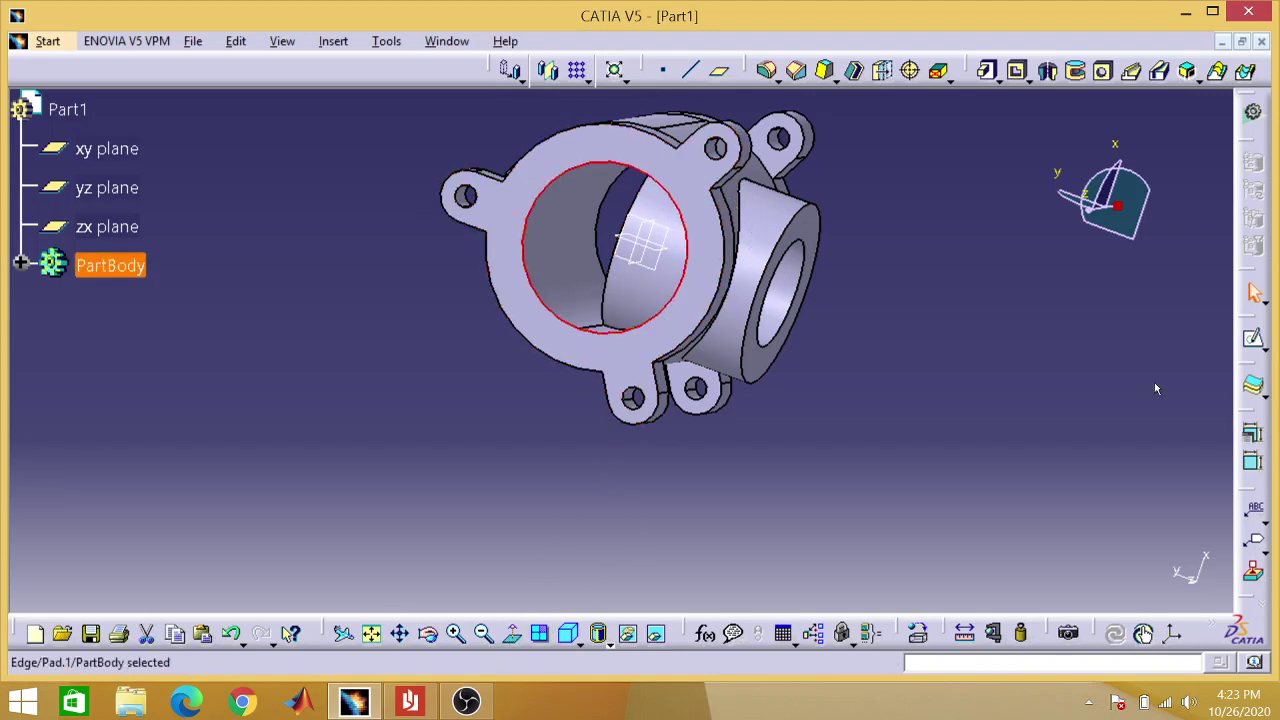
pyautogui.click(1256, 339)
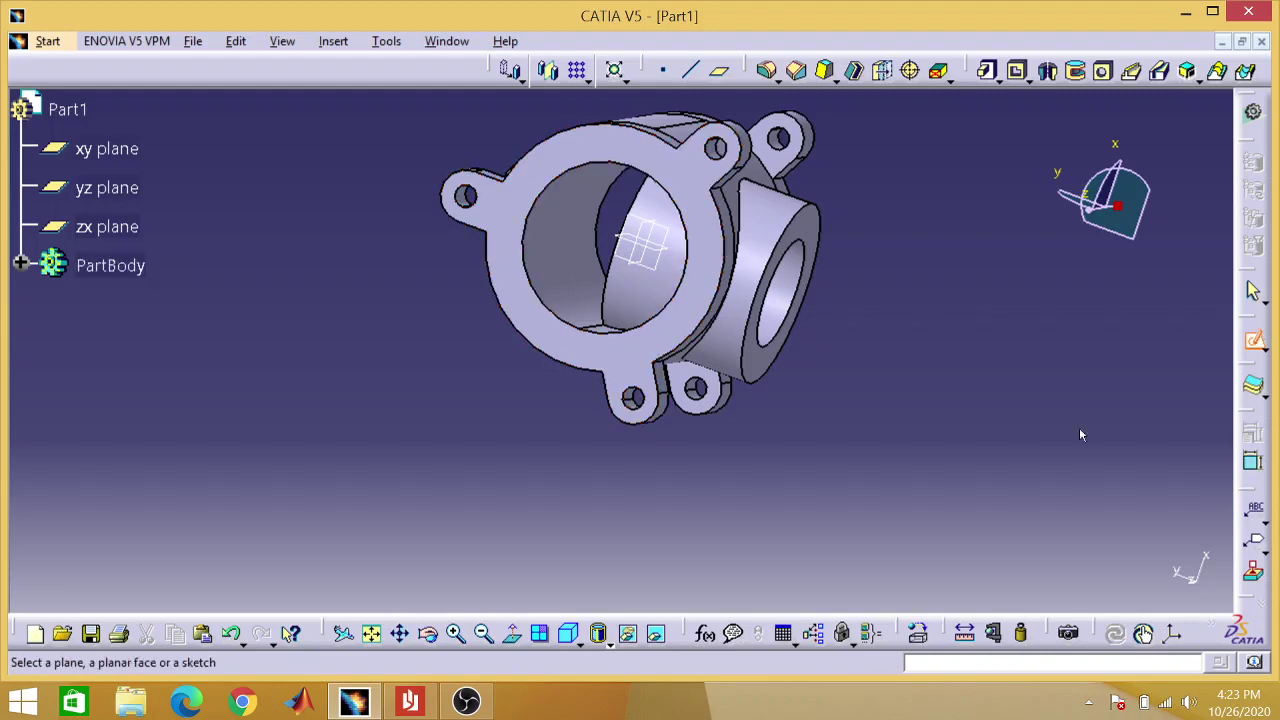
pyautogui.click(1256, 340)
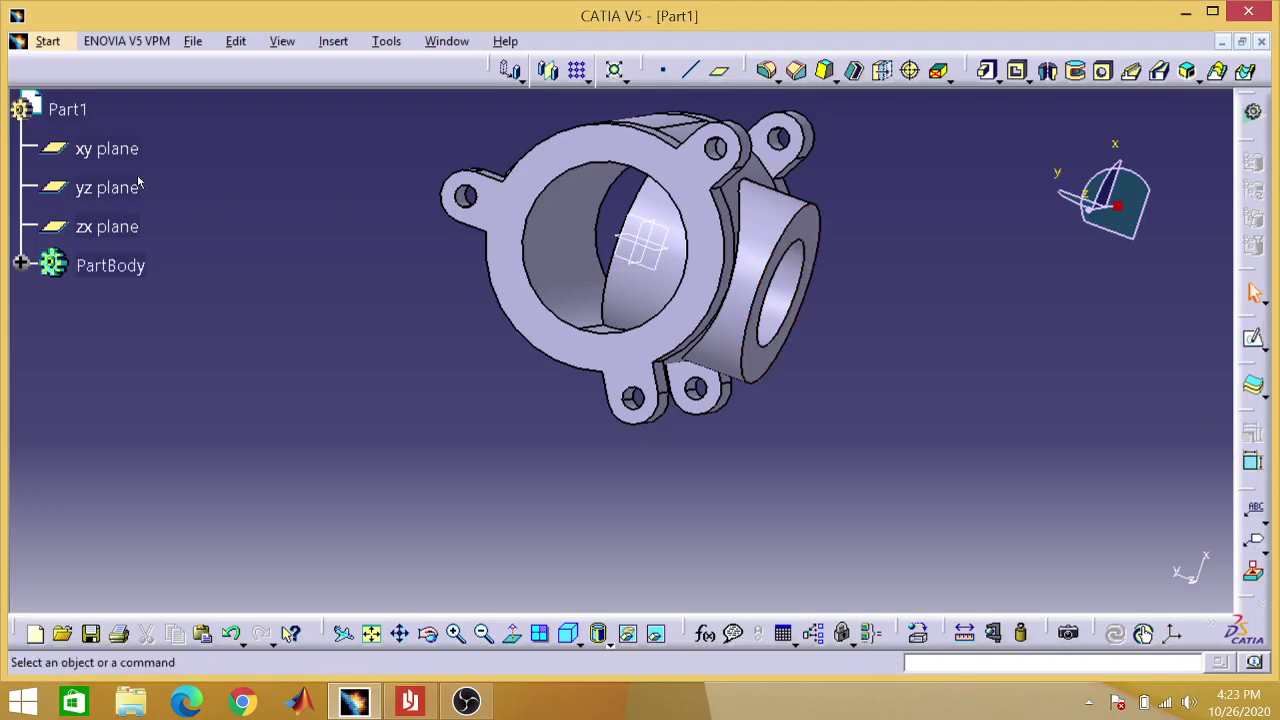
# - Sketch a circle about 40 mm in diameter on the xy plane, centred on the origin
pyautogui.click(107, 148)
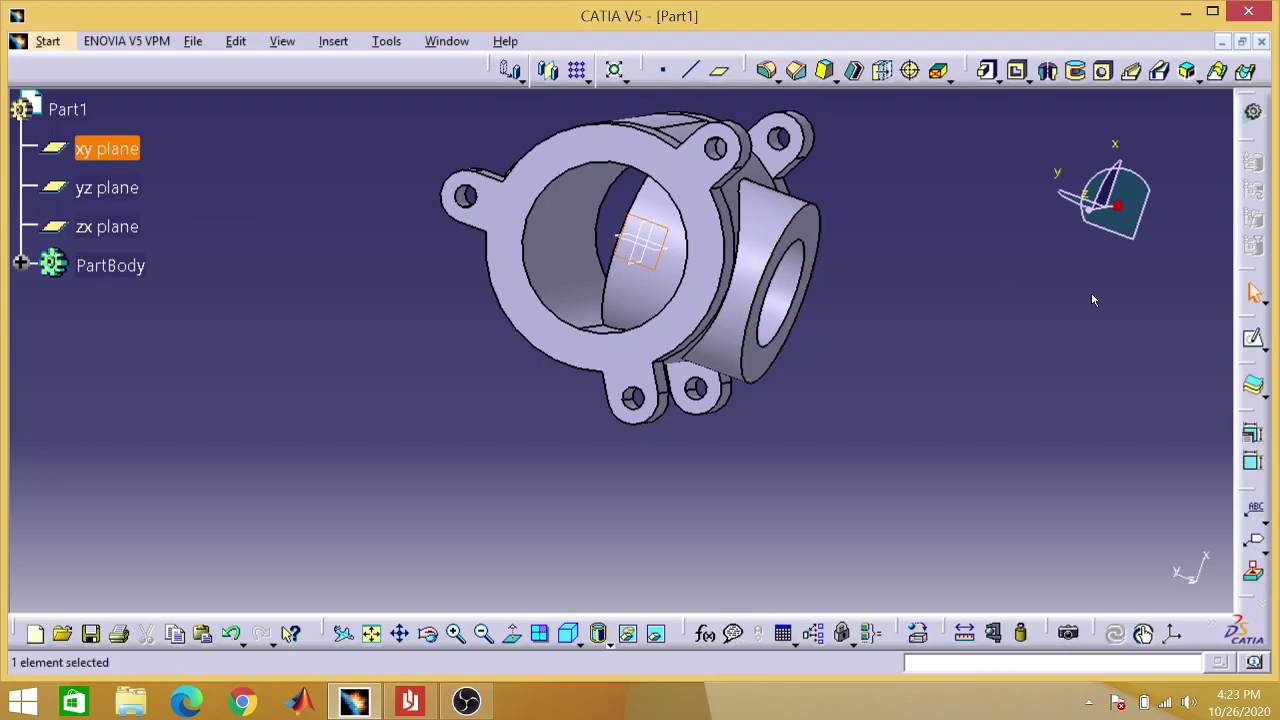
pyautogui.click(1257, 343)
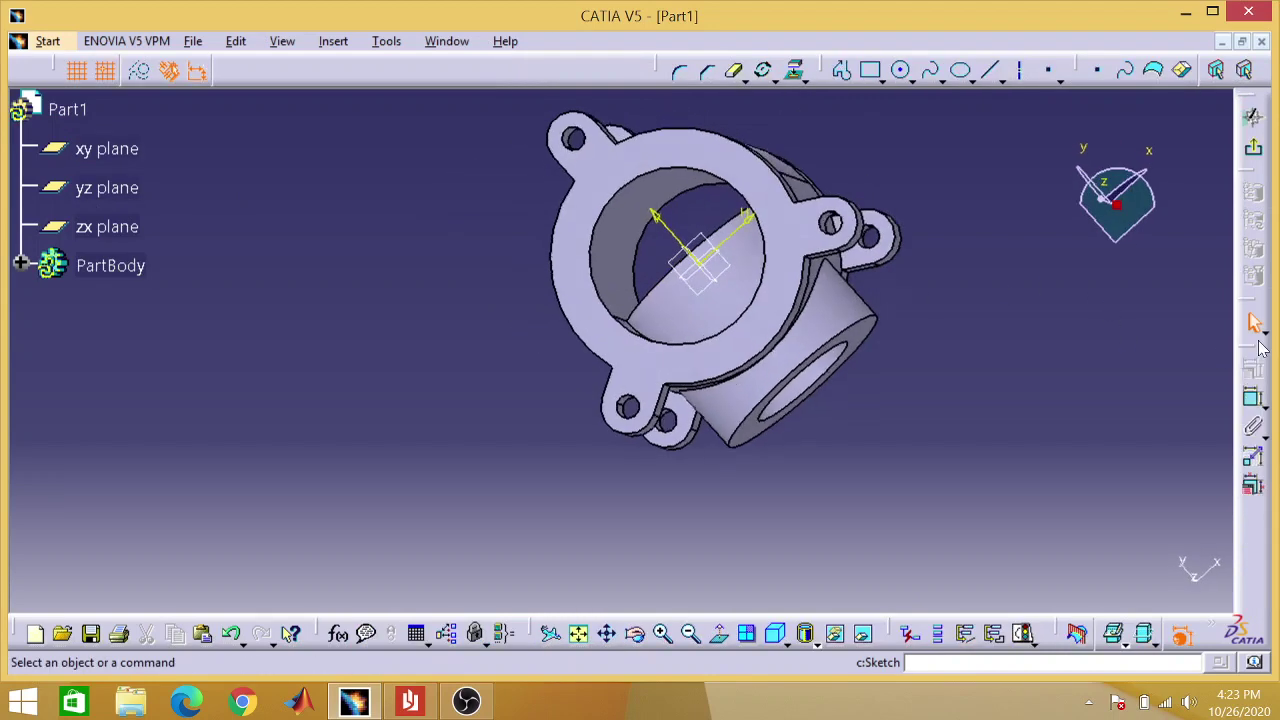
pyautogui.click(900, 70)
pyautogui.click(744, 352)
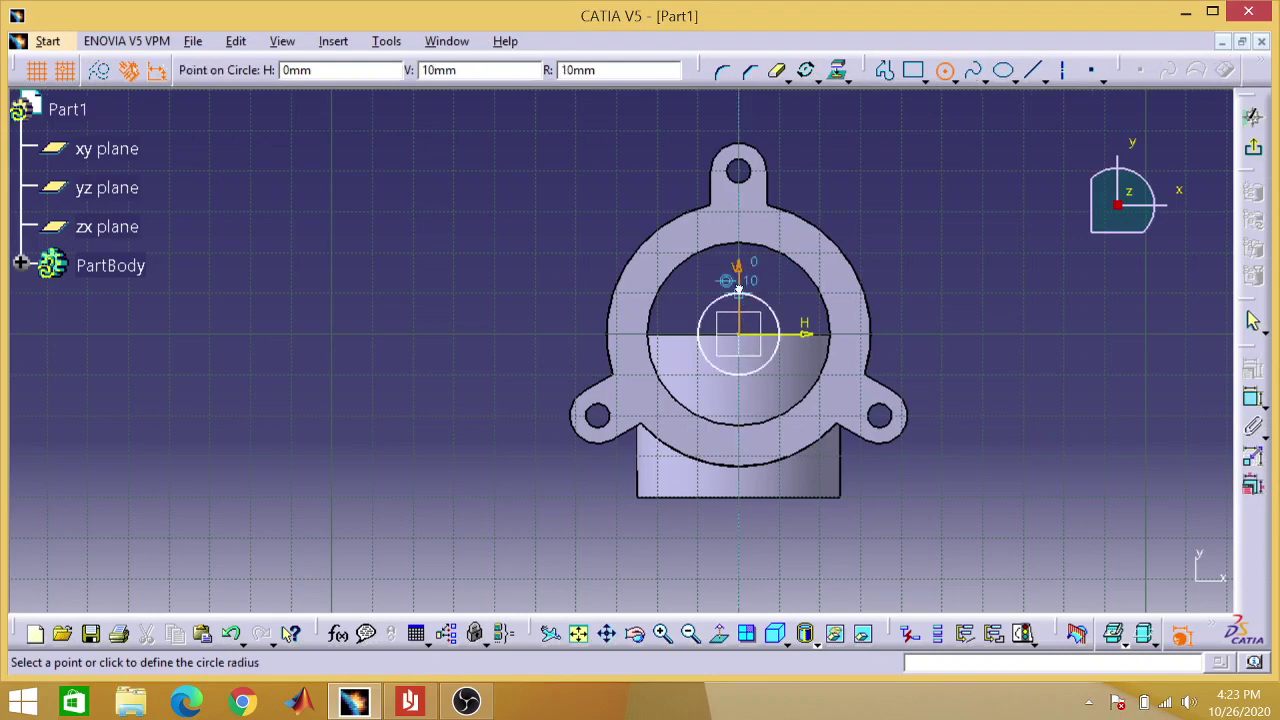
pyautogui.click(741, 252)
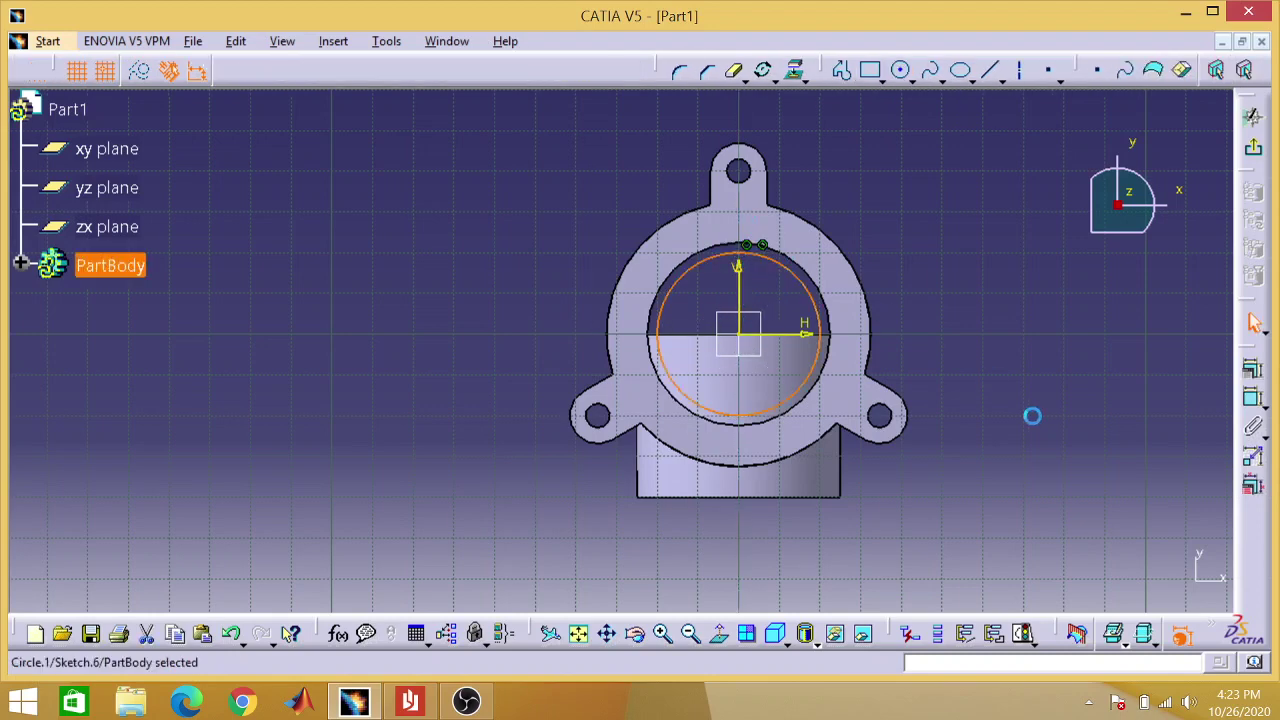
# - Dimension the circle's diameter, set it to 45 mm, and exit the sketch
pyautogui.click(1256, 400)
pyautogui.click(818, 360)
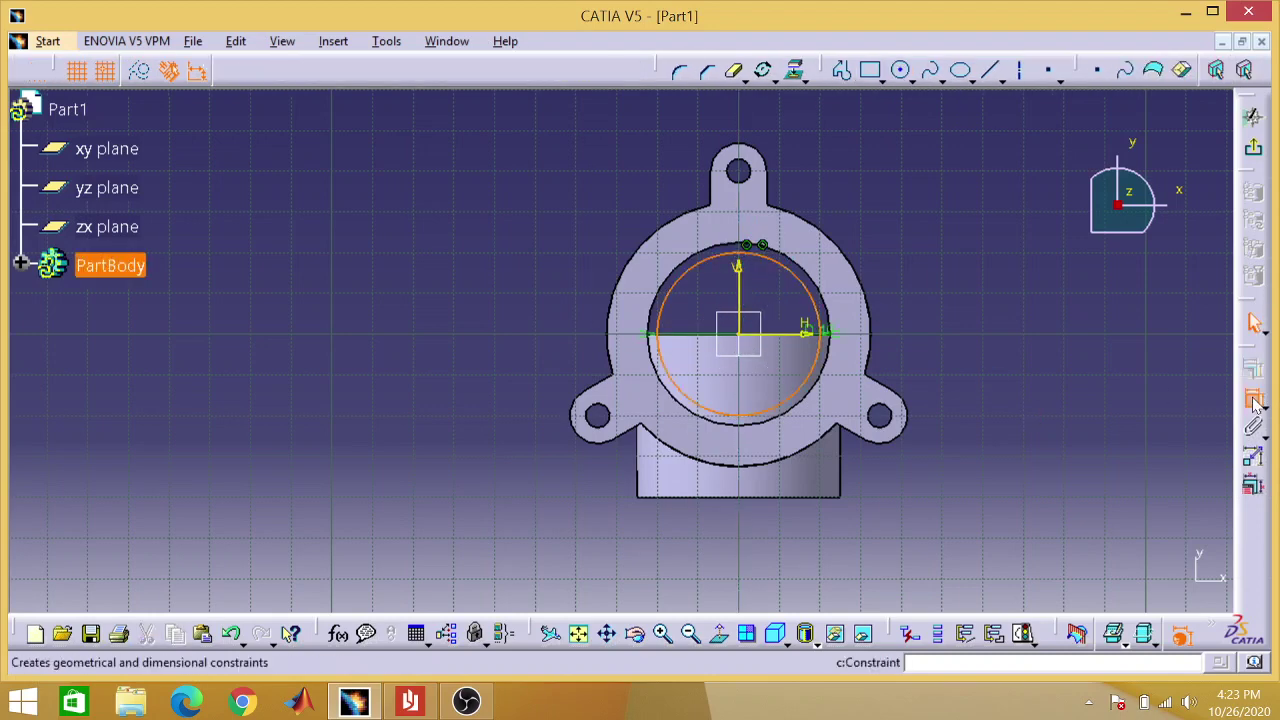
pyautogui.click(1057, 391)
pyautogui.doubleClick(1060, 390)
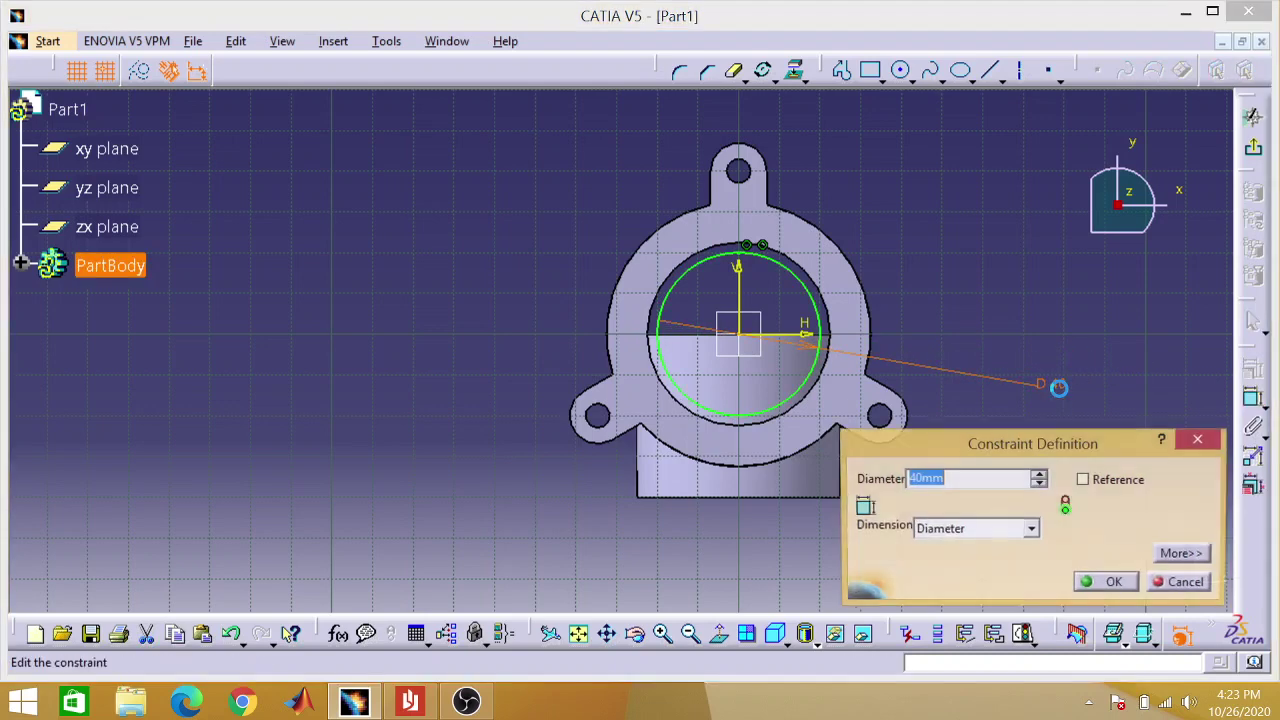
pyautogui.write('45')
pyautogui.press('Return')
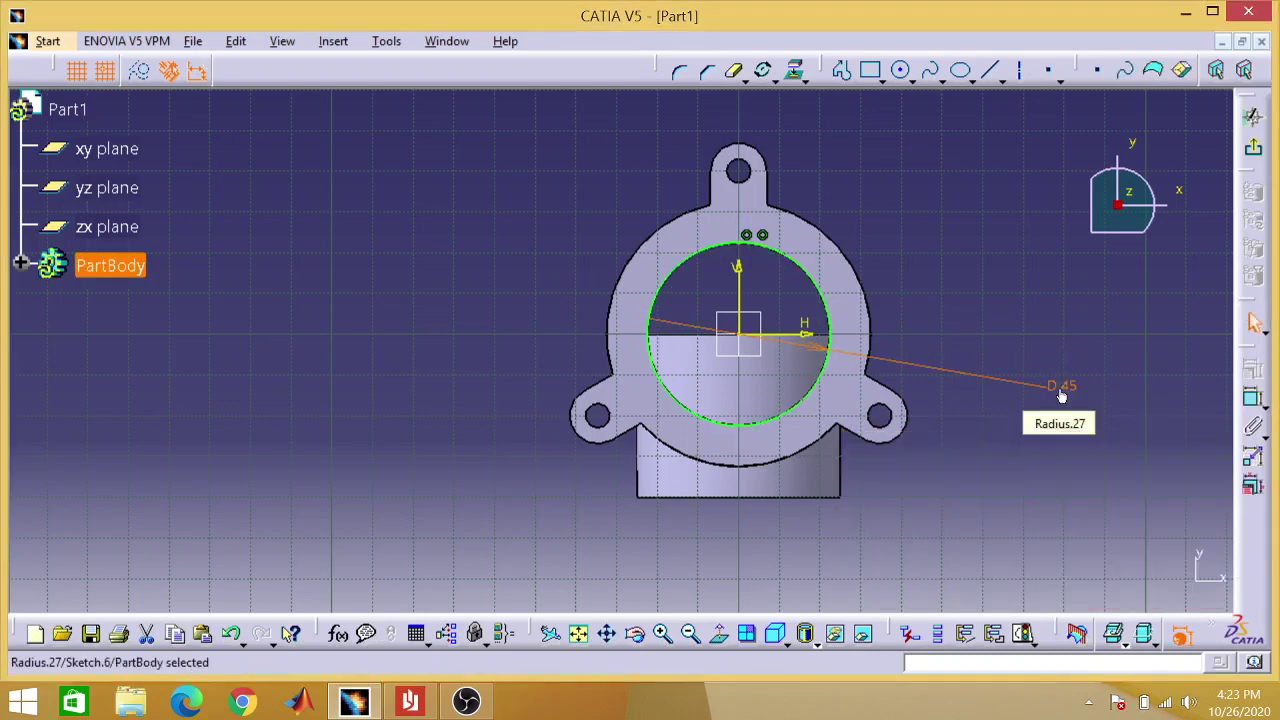
pyautogui.click(1255, 152)
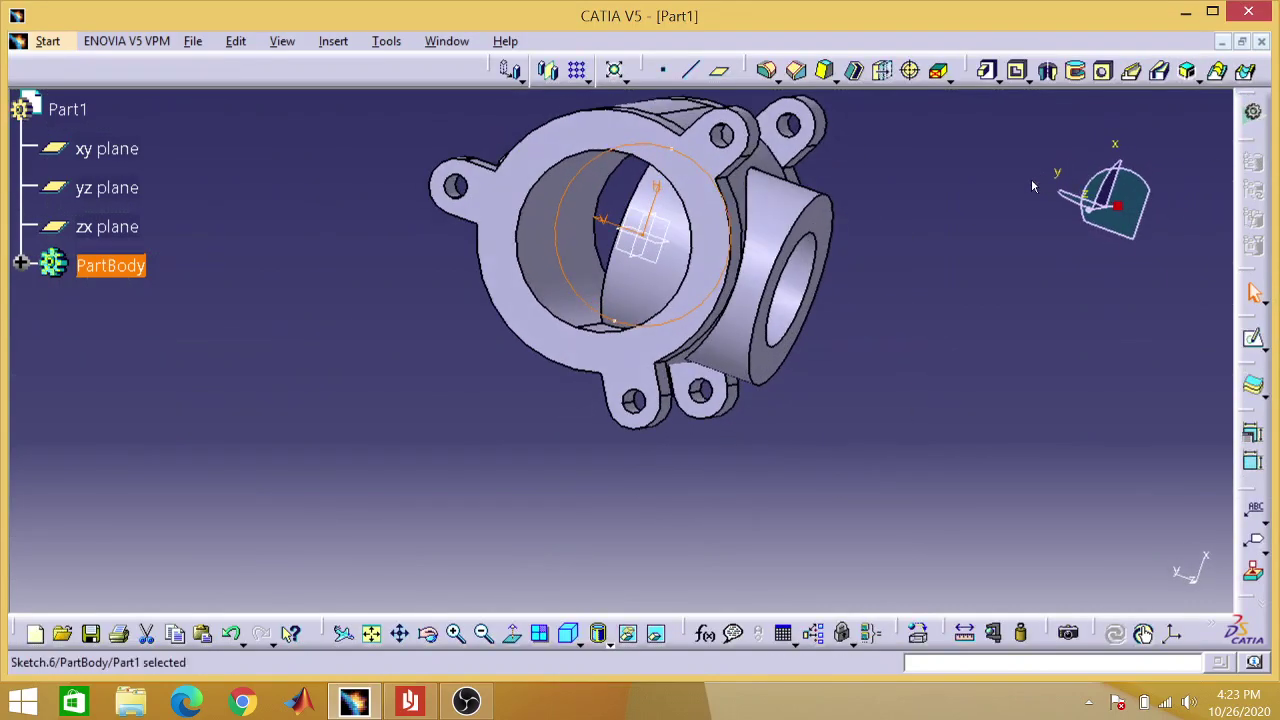
# - Pocket the circle sketch through the main body with a 35 mm depth and mirrored extent
pyautogui.click(1019, 72)
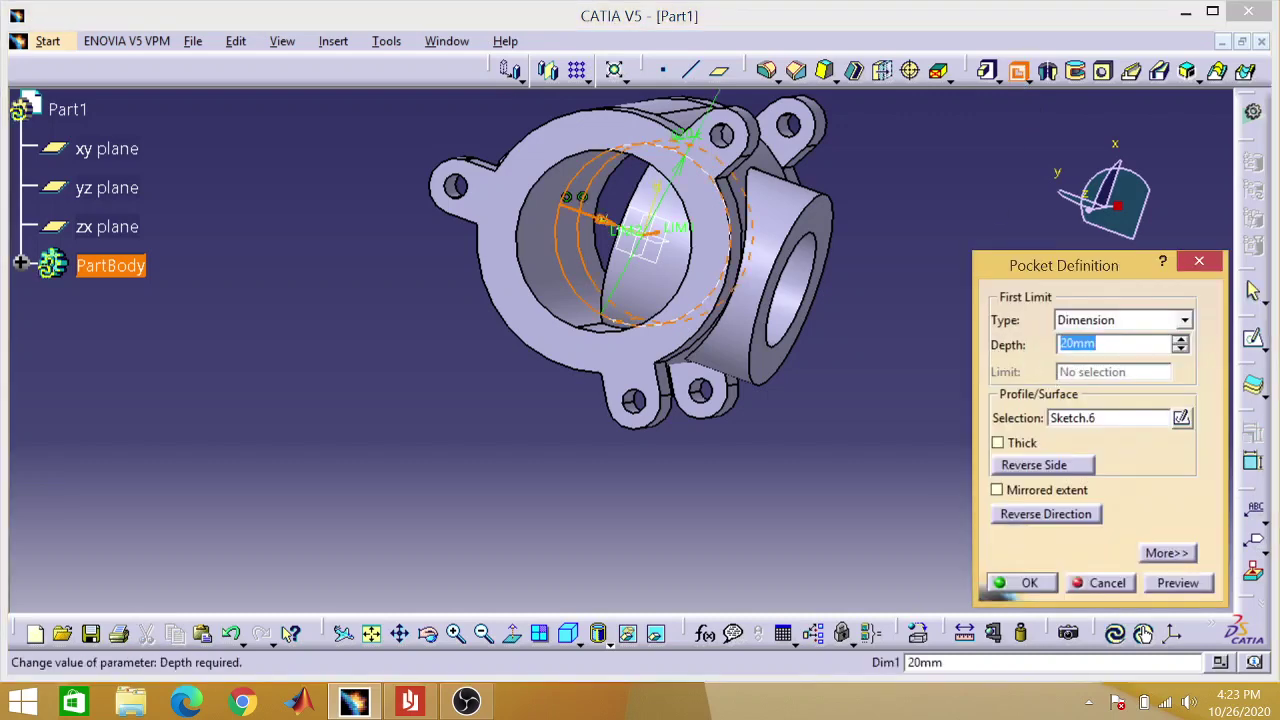
pyautogui.click(1070, 344)
pyautogui.press('BackSpace')
pyautogui.press('BackSpace')
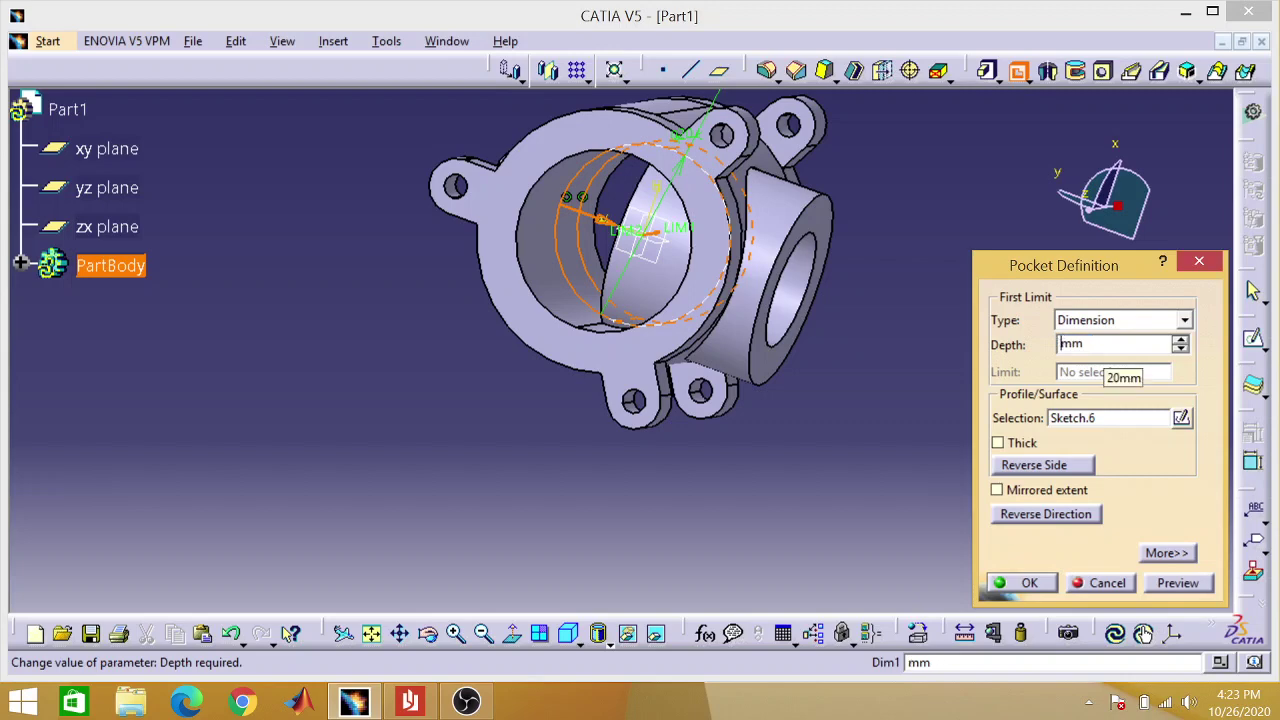
pyautogui.write('35')
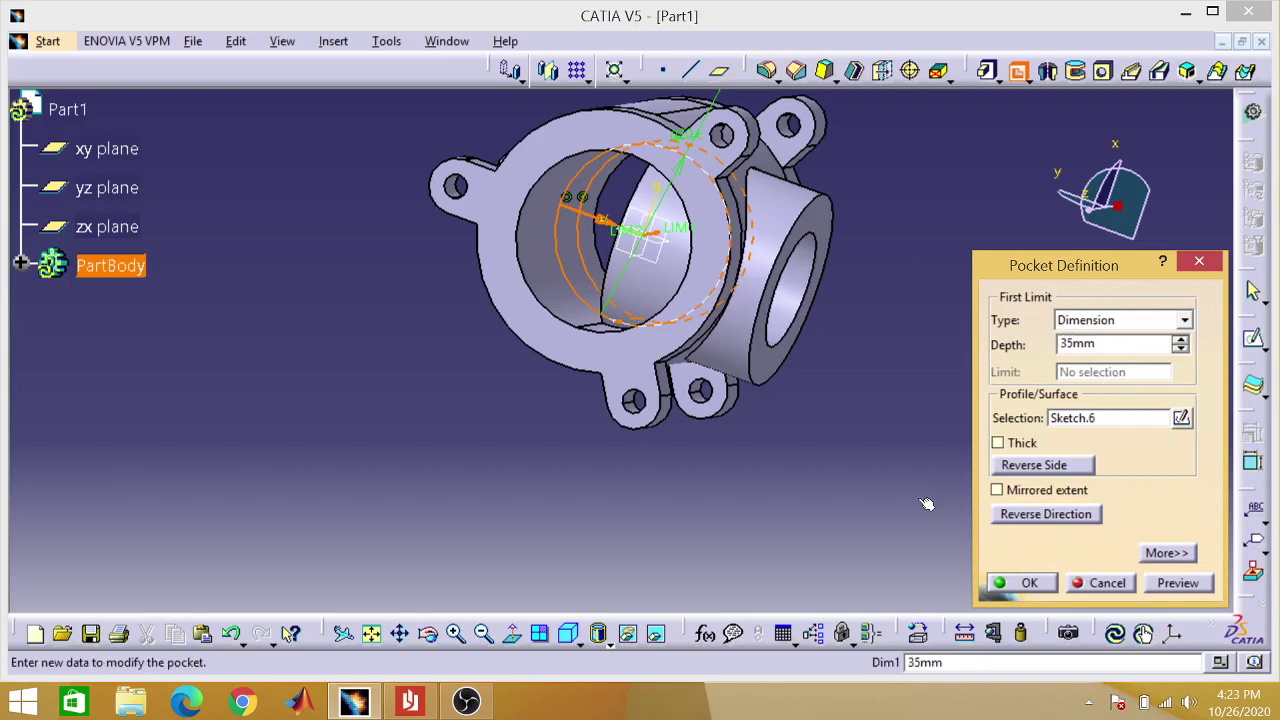
pyautogui.click(997, 490)
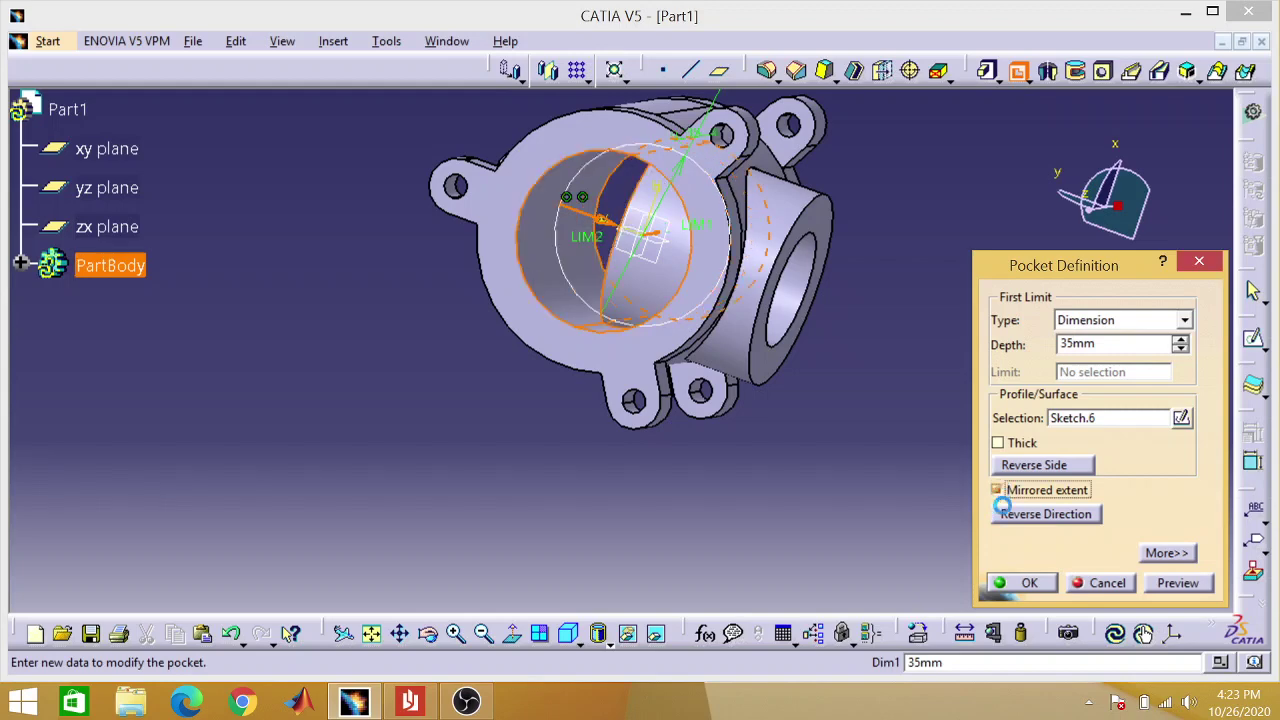
pyautogui.click(1008, 582)
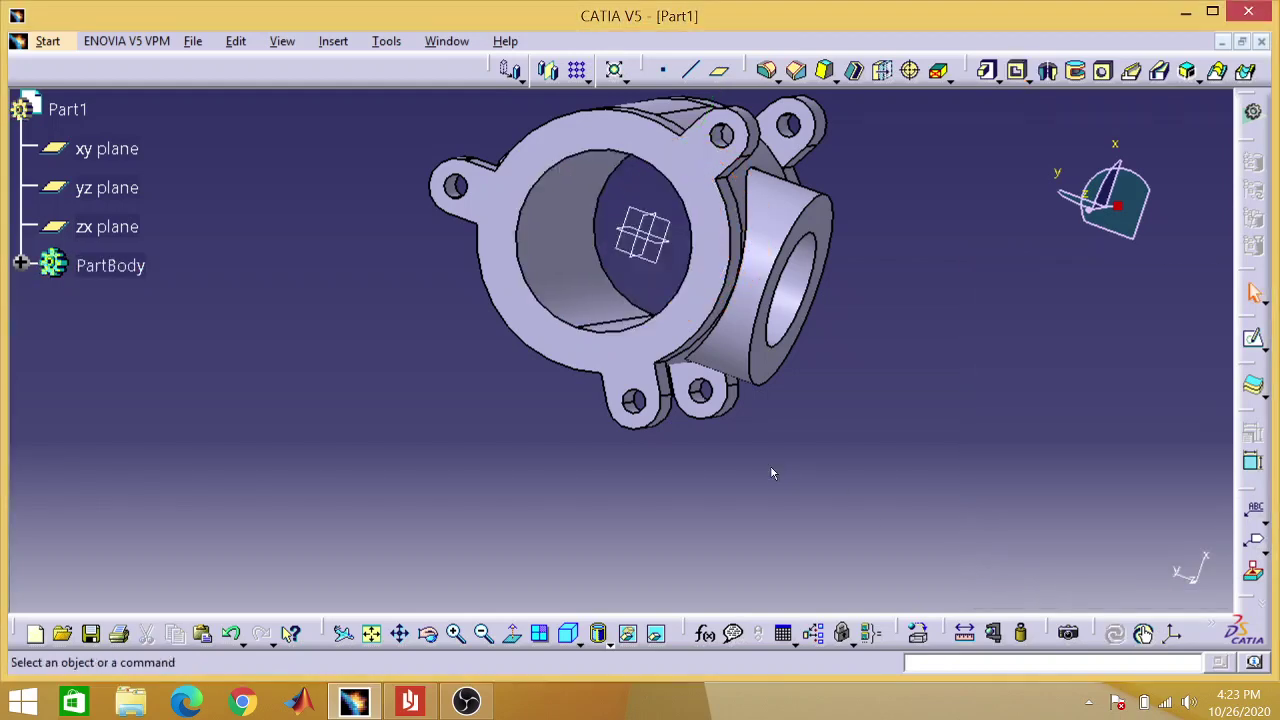
# - Check the boss chamfer on the Assignment-2 Q2 drawing in Reader, and chamfer the side boss's outer front edge 5 mm at 45 degrees in CATIA
pyautogui.click(428, 633)
pyautogui.moveTo(419, 451); pyautogui.dragTo(709, 126)
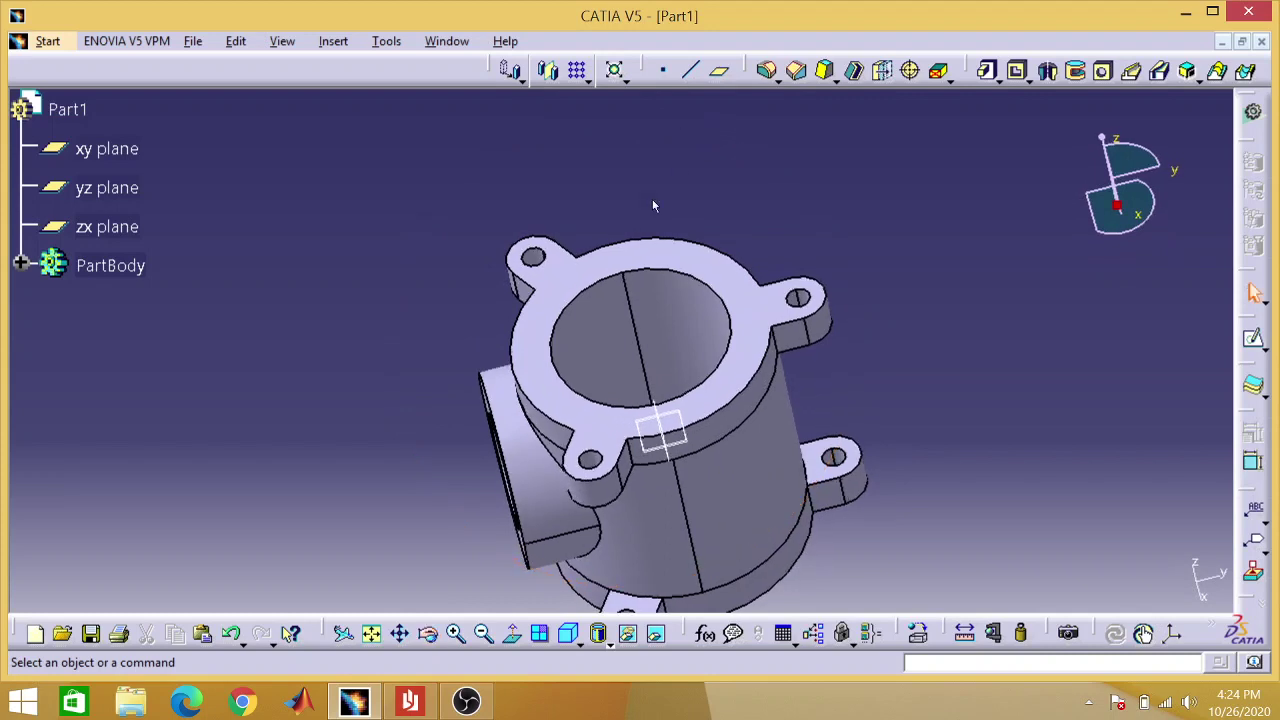
pyautogui.click(428, 634)
pyautogui.moveTo(431, 543); pyautogui.dragTo(628, 443)
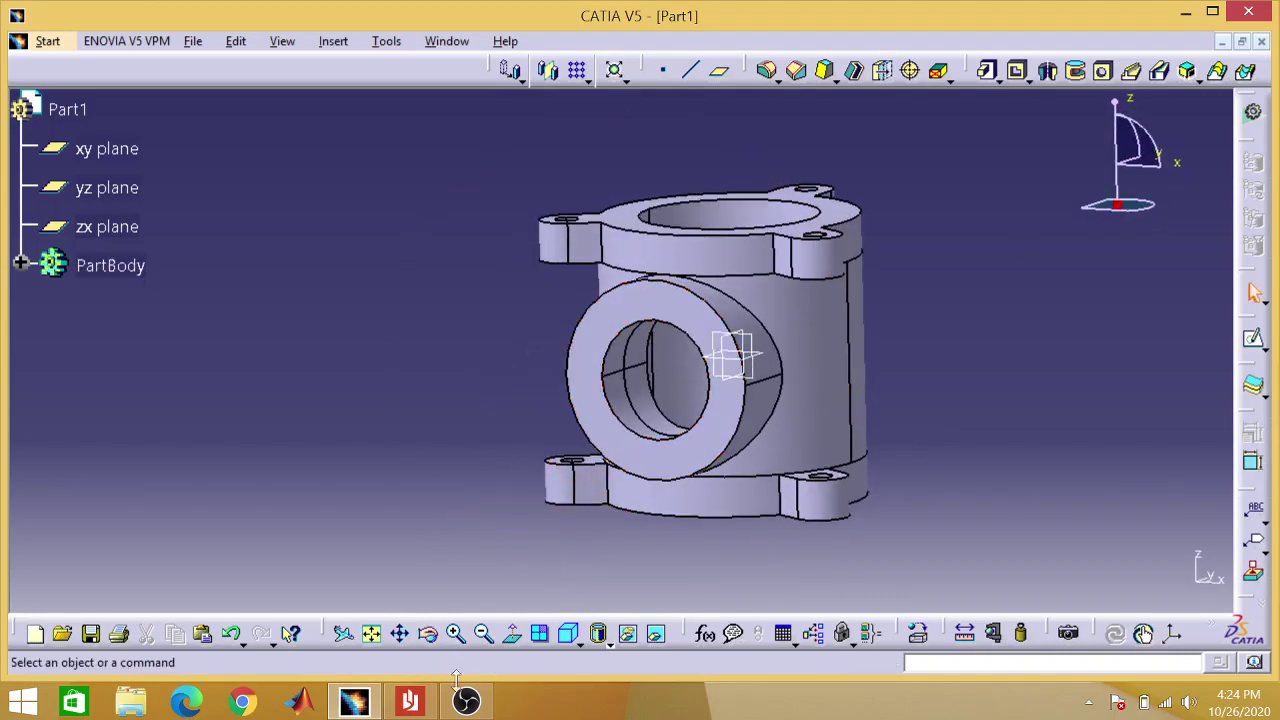
pyautogui.click(410, 700)
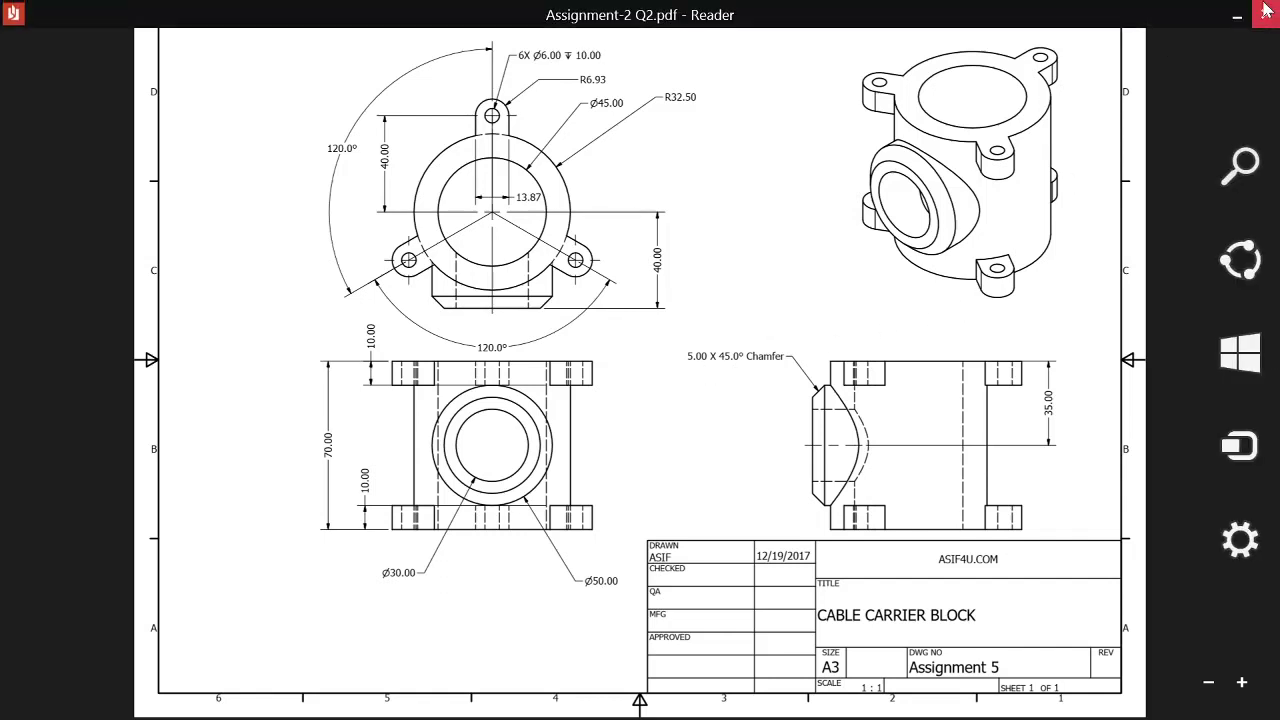
pyautogui.click(1247, 12)
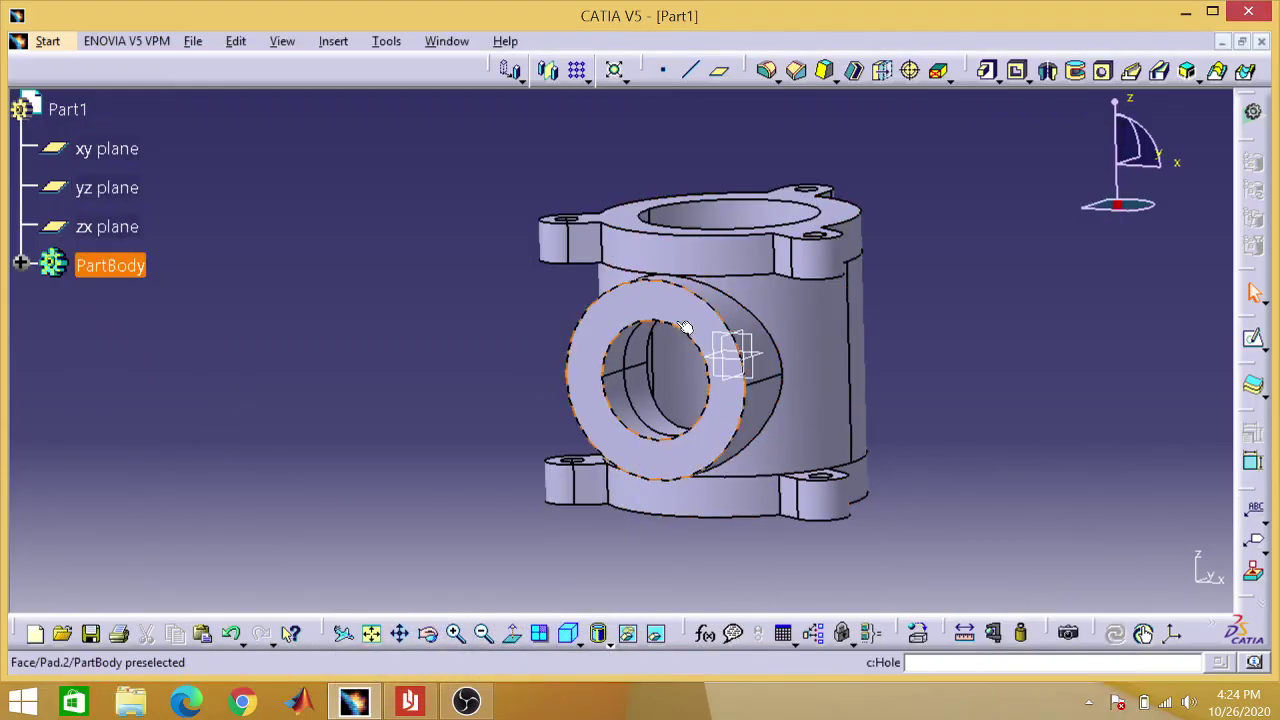
pyautogui.click(709, 302)
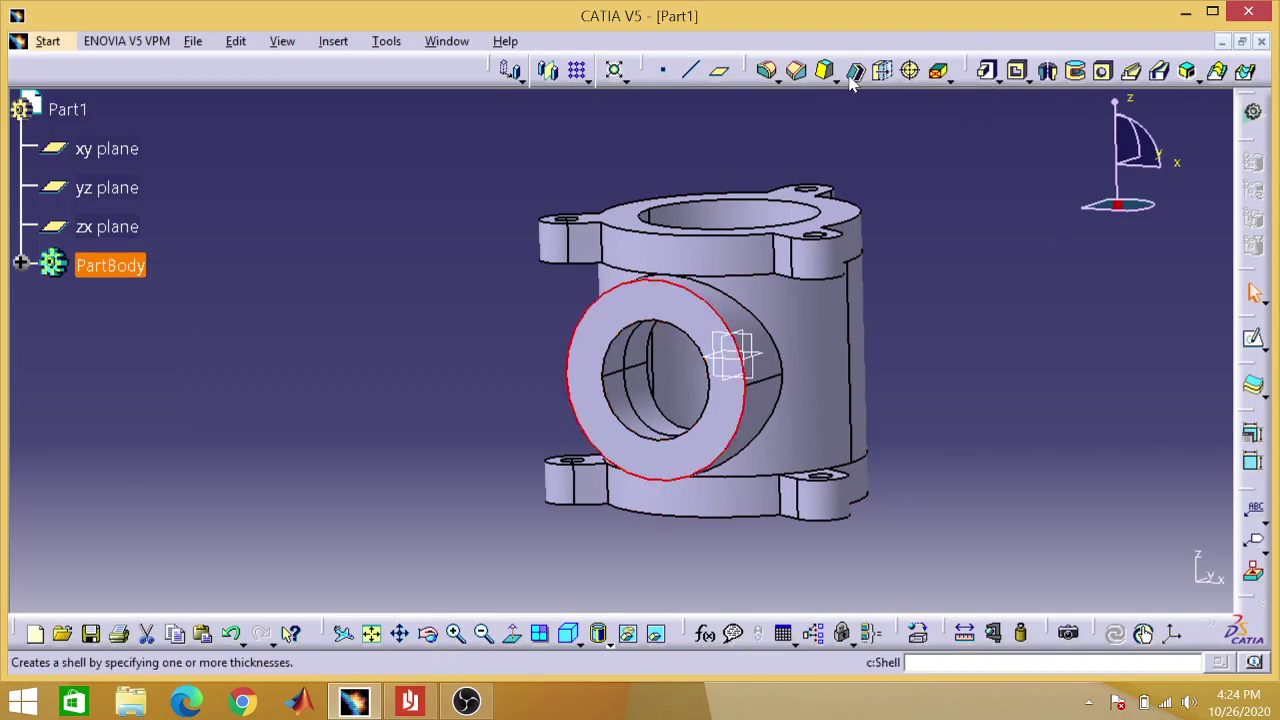
pyautogui.click(798, 76)
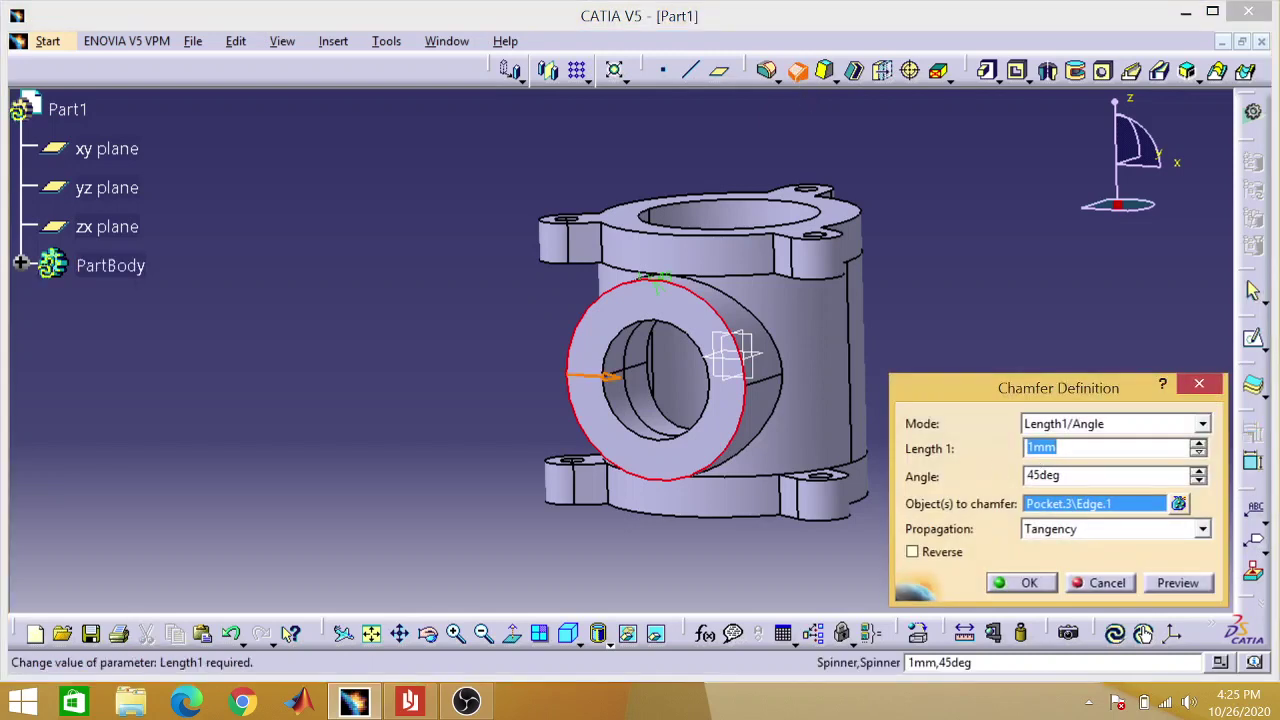
pyautogui.write('5')
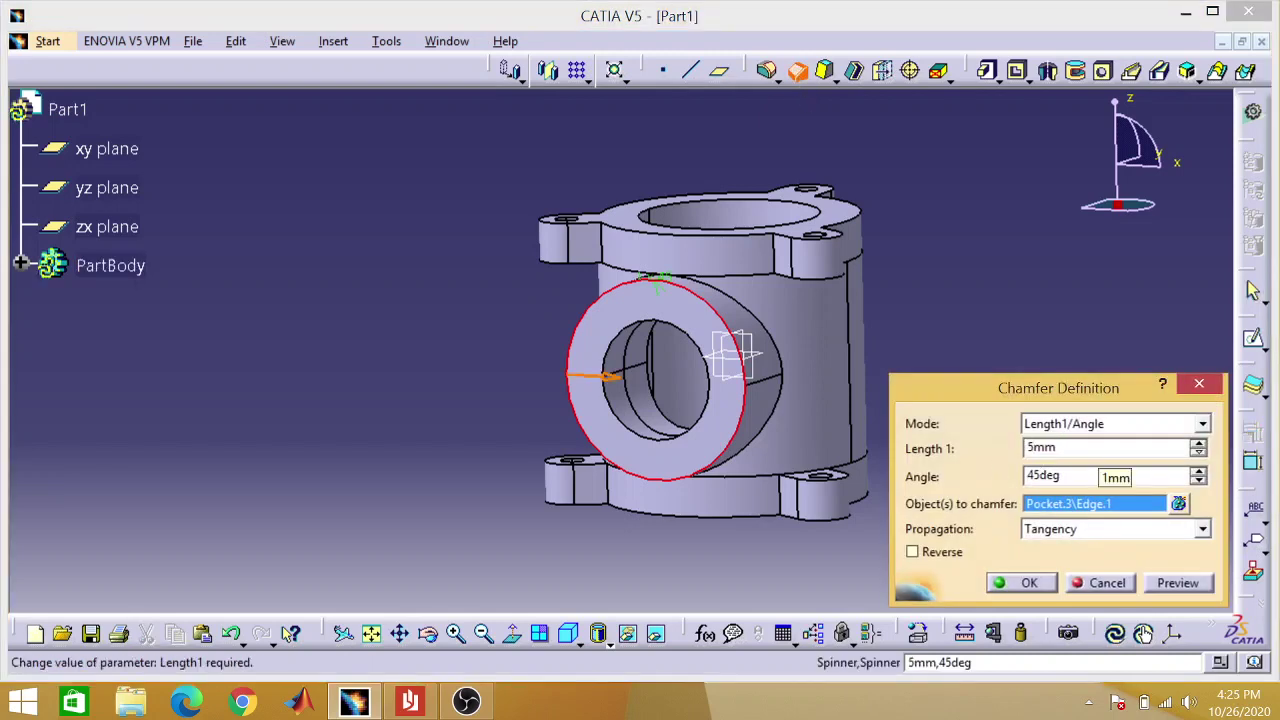
pyautogui.click(1020, 587)
pyautogui.click(976, 452)
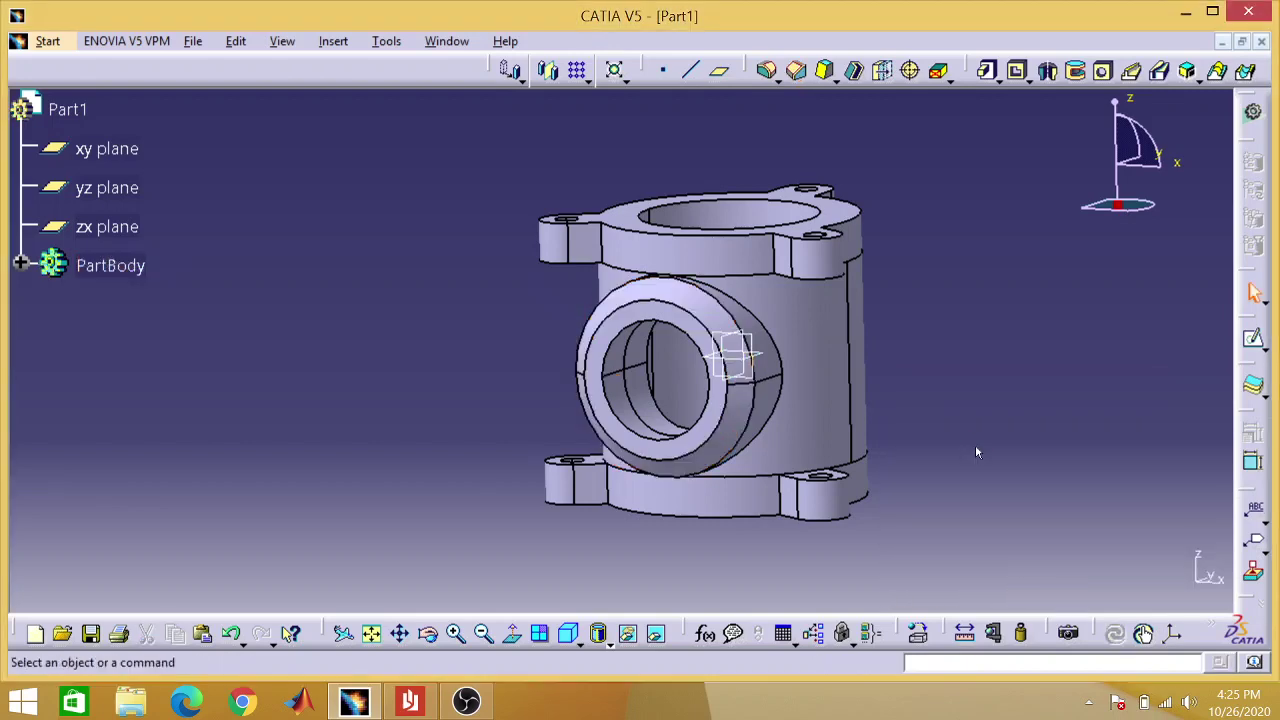
# - Inspect the part from its side and compare it with the Assignment-2 Q2 drawing in Reader
pyautogui.click(428, 633)
pyautogui.moveTo(1019, 352); pyautogui.dragTo(610, 356)
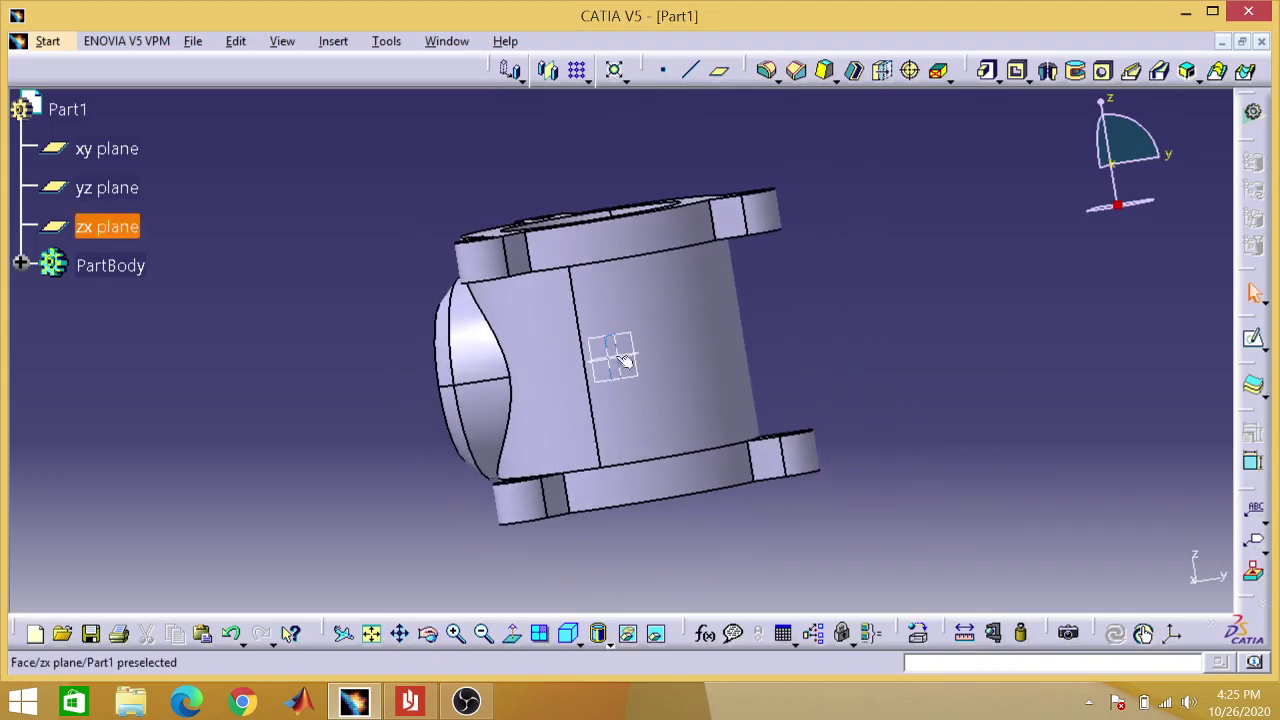
pyautogui.click(428, 633)
pyautogui.moveTo(908, 334); pyautogui.dragTo(926, 386)
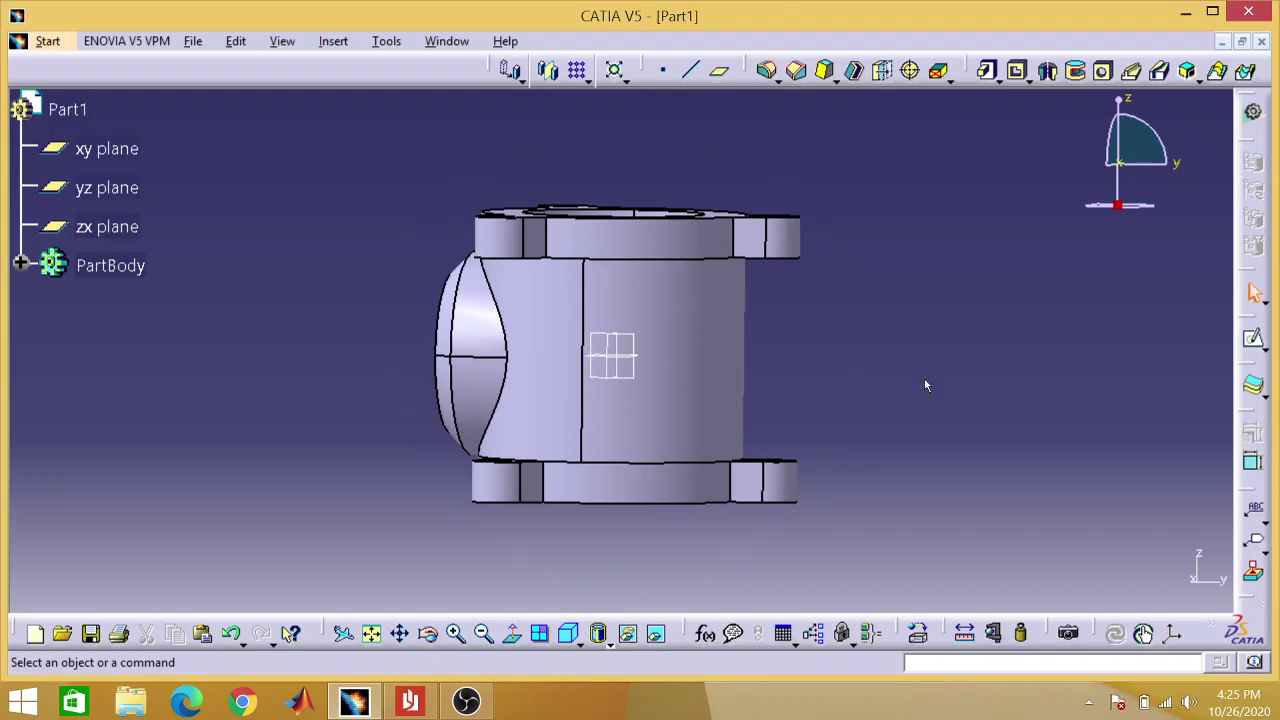
pyautogui.click(418, 705)
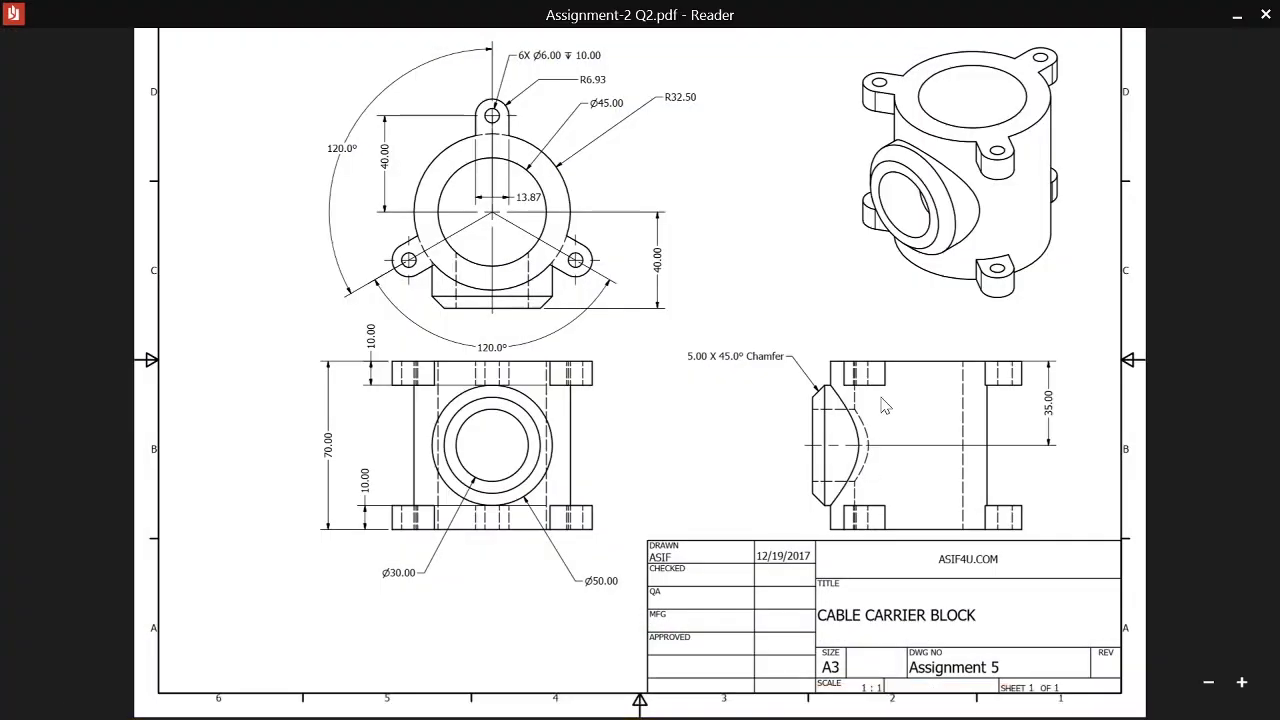